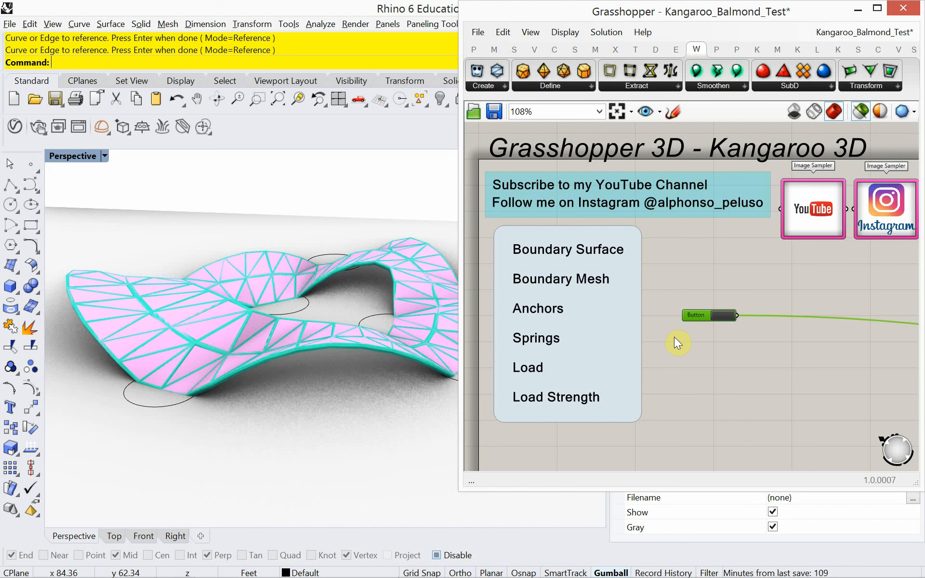
# Reset the Kangaroo simulation repeatedly with the Button component to replay the canopy's form-finding in the Rhino viewport
pyautogui.click(729, 316)
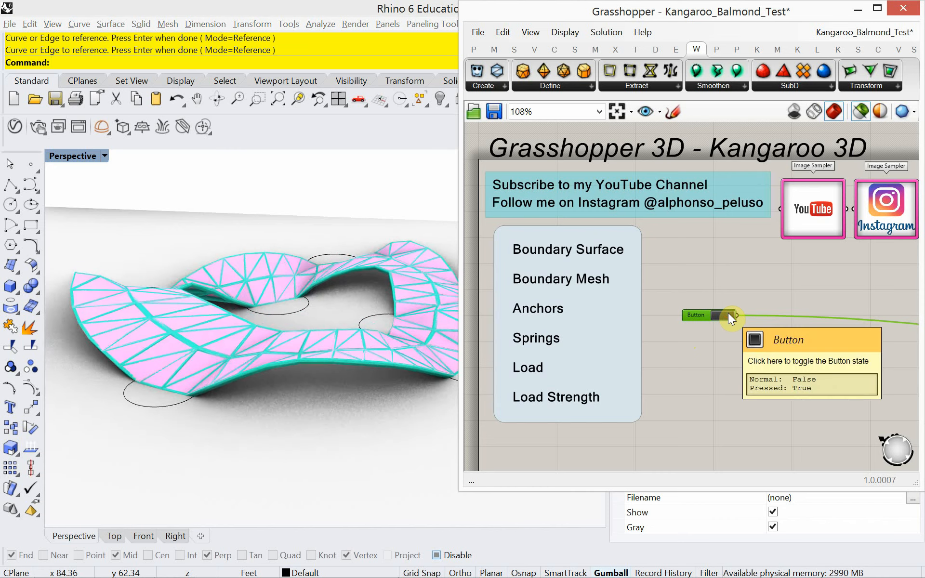
pyautogui.click(729, 315)
pyautogui.click(729, 315)
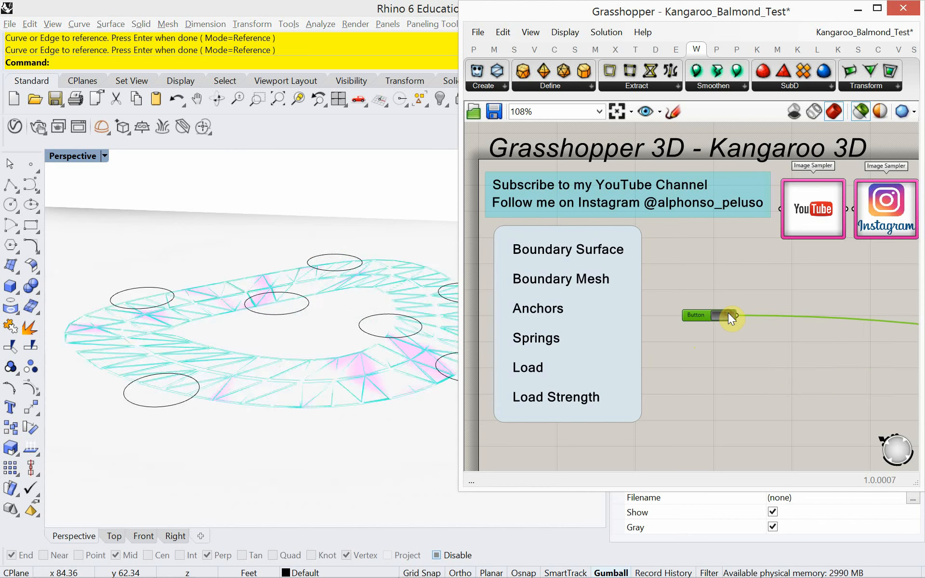
pyautogui.click(728, 315)
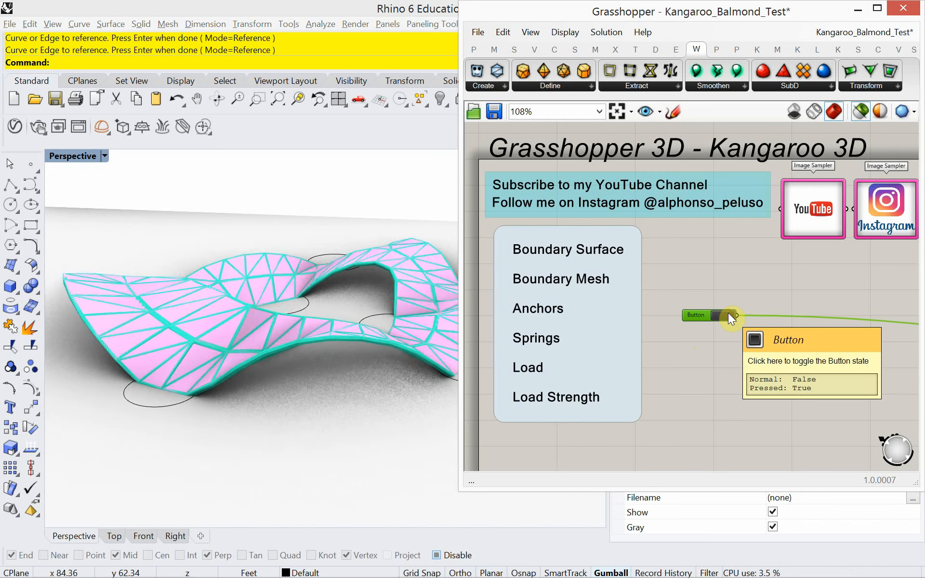
pyautogui.click(728, 315)
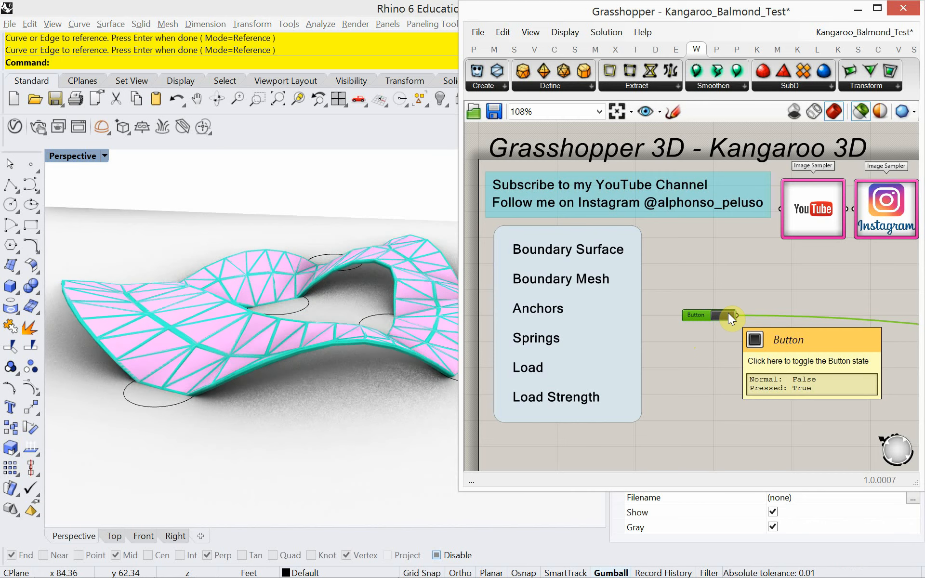
pyautogui.click(728, 314)
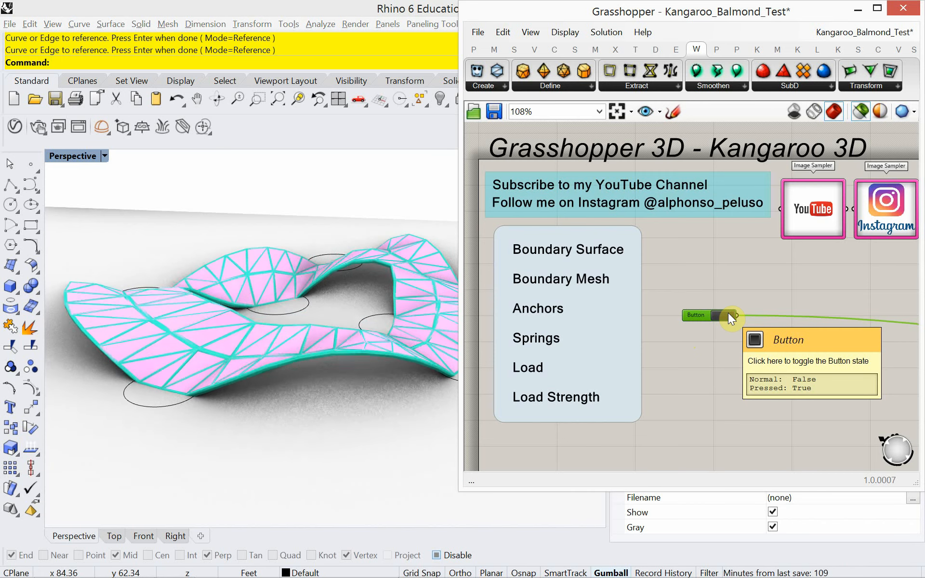
pyautogui.click(729, 314)
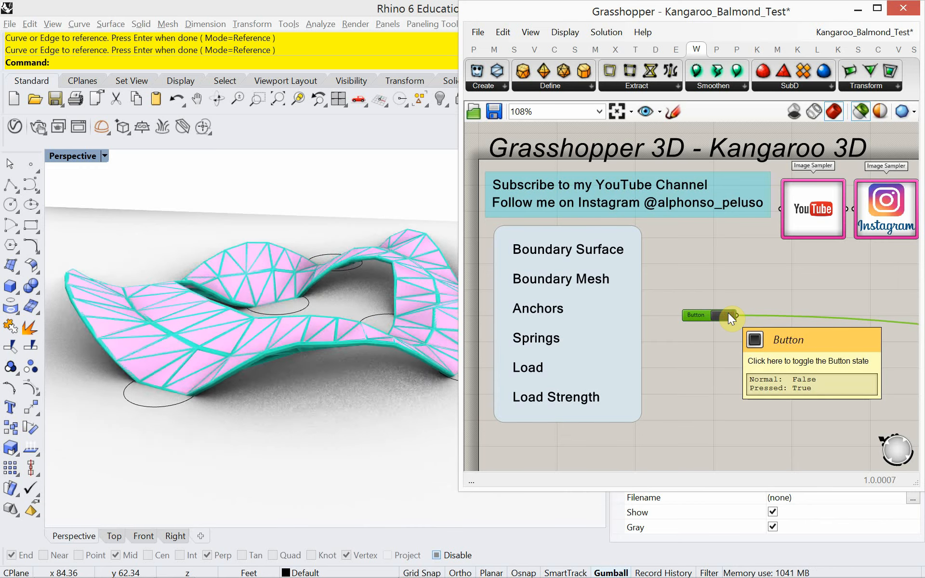
# Switch to the browser, subscribe to the YouTube channel and set its notifications to All
pyautogui.hotkey('alt', 'Tab')
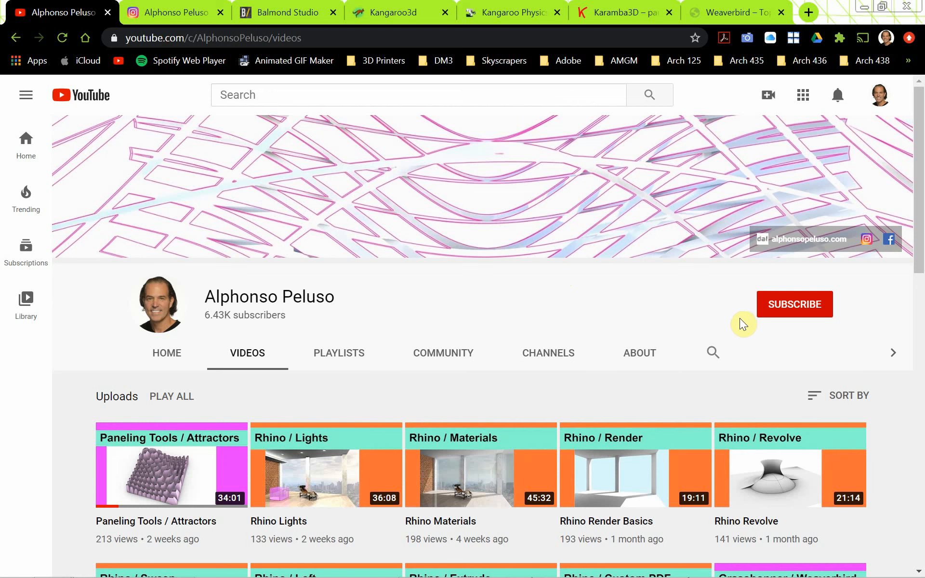
pyautogui.click(797, 308)
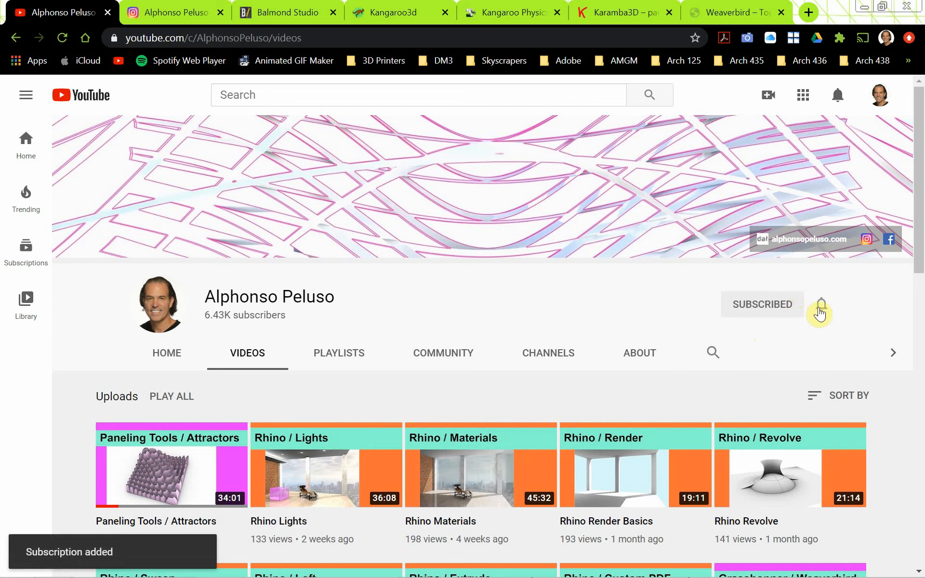
pyautogui.click(820, 308)
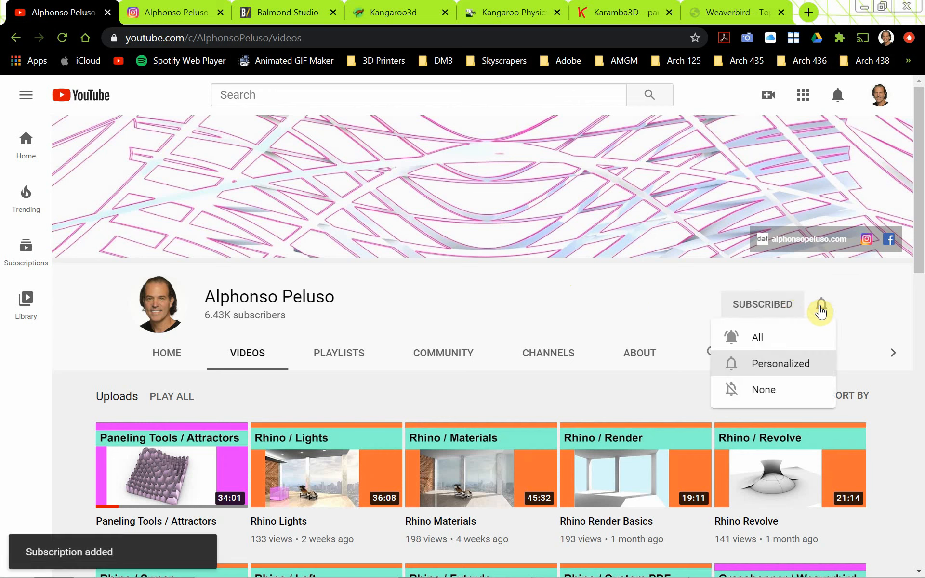
pyautogui.click(787, 338)
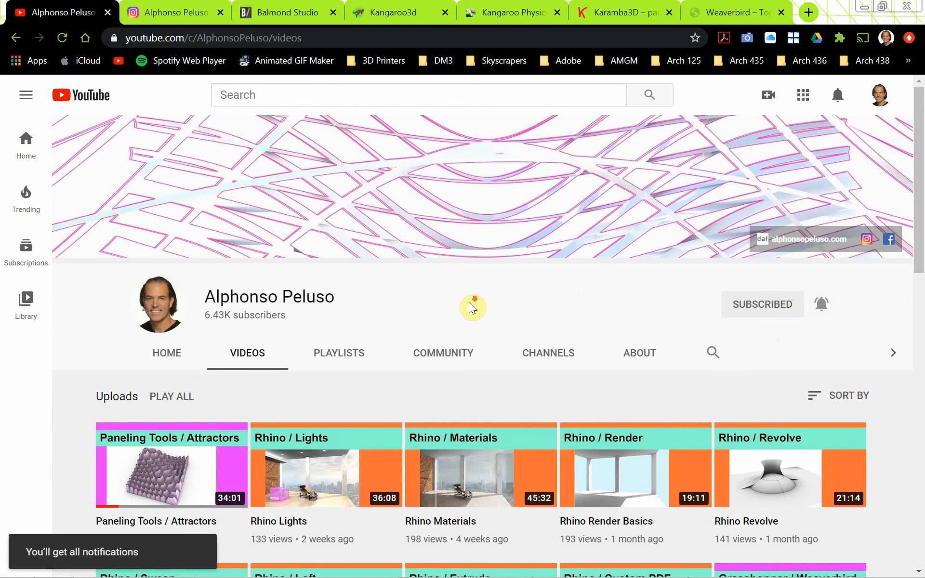
# Browse the channel's uploaded Rhino and Grasshopper tutorial videos and return to the start of the page
pyautogui.scroll(-3, 469, 302)
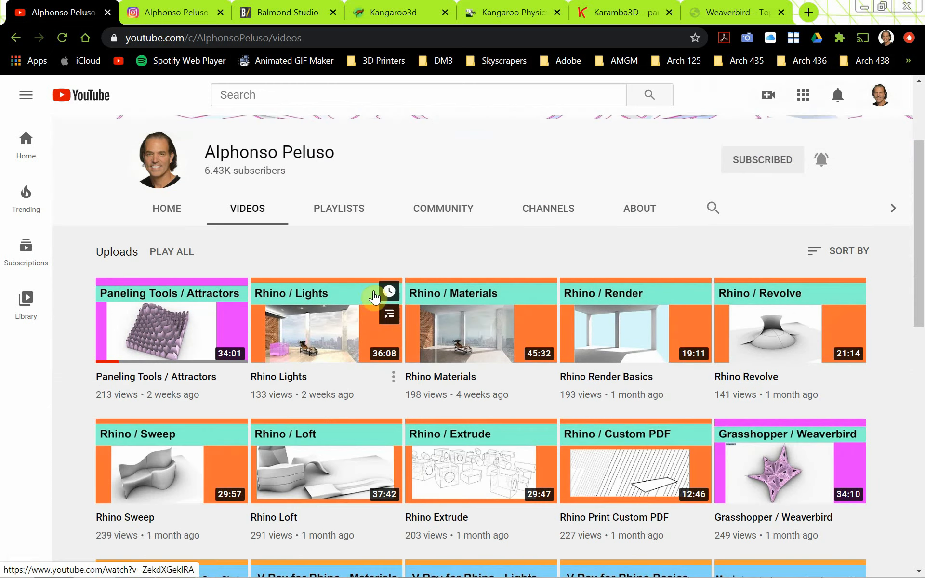
pyautogui.scroll(-4, 356, 296)
pyautogui.scroll(-3, 357, 297)
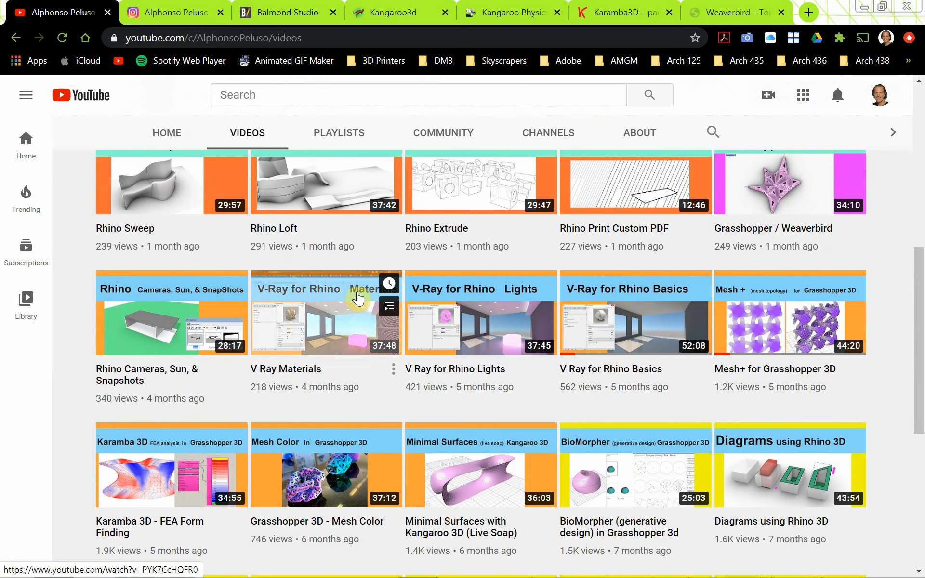
pyautogui.scroll(-3, 357, 294)
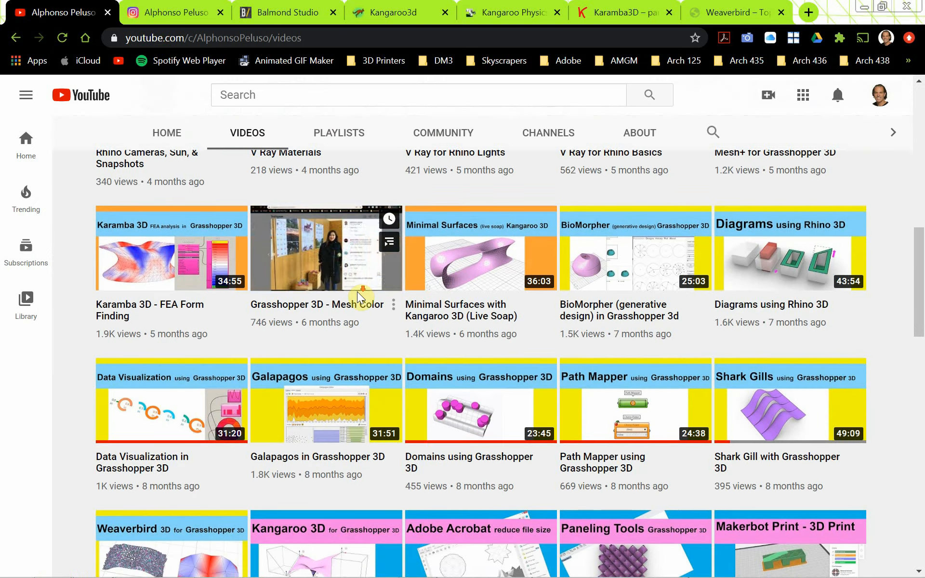
pyautogui.scroll(-7, 357, 291)
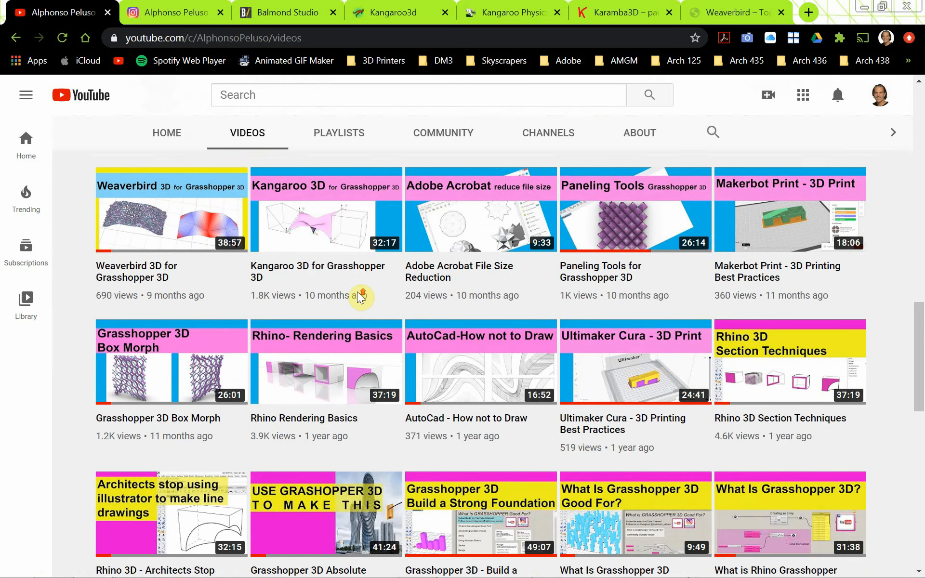
pyautogui.scroll(10, 357, 291)
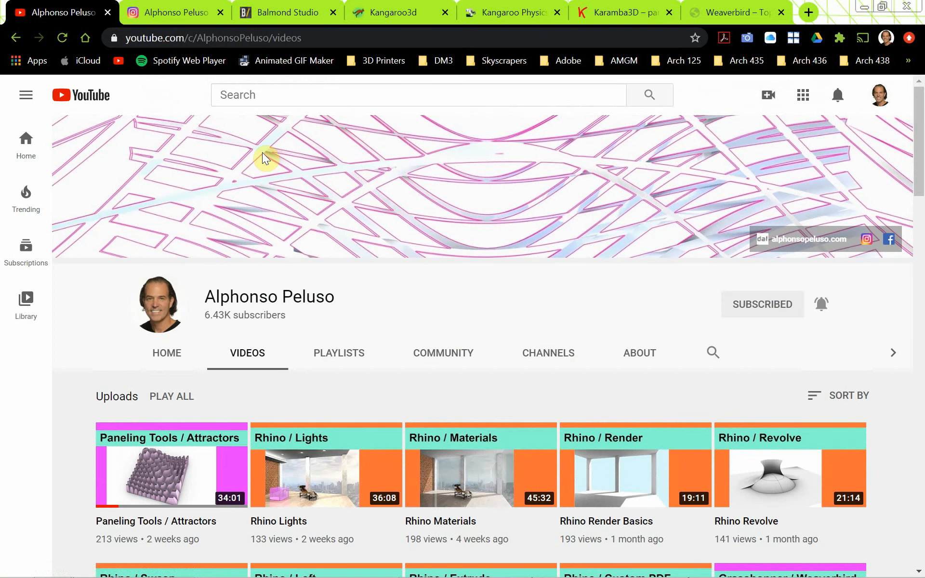
# Open the channel owner's Instagram profile and look through its posts
pyautogui.click(187, 18)
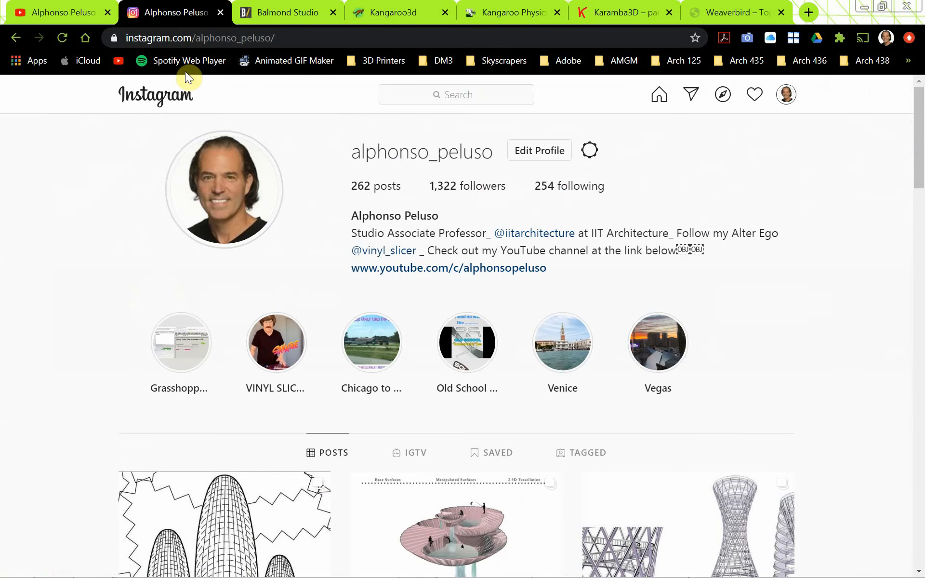
pyautogui.scroll(-4, 119, 241)
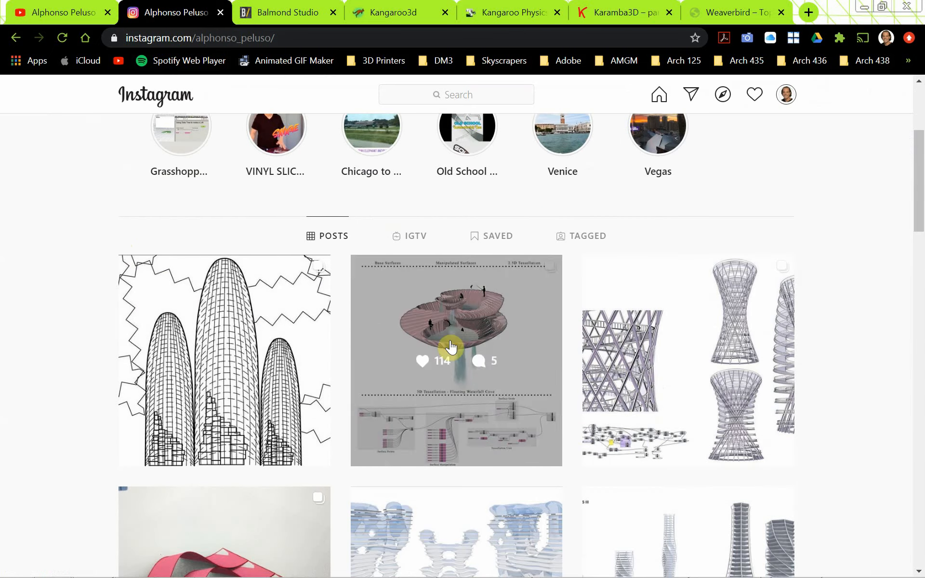
pyautogui.scroll(-4, 636, 393)
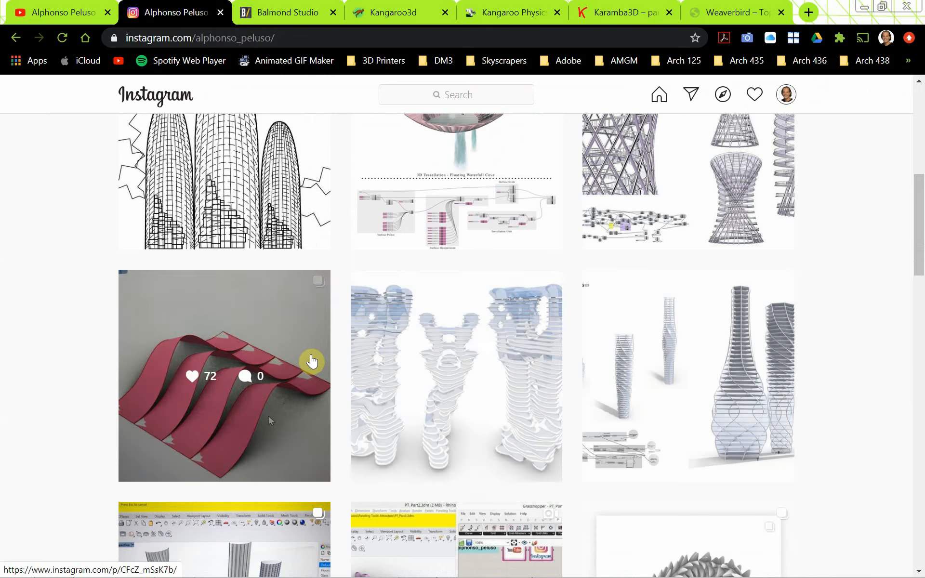
pyautogui.scroll(-7, 395, 400)
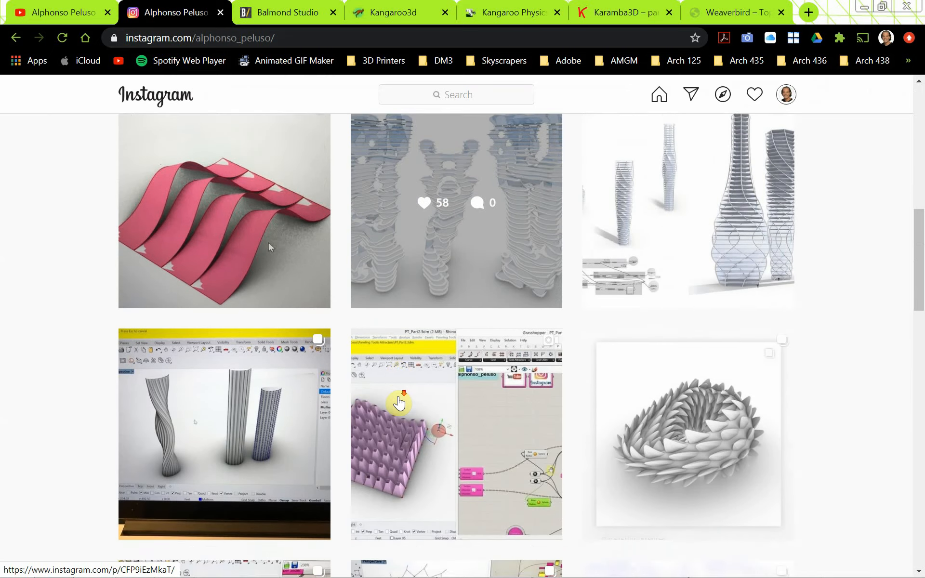
pyautogui.scroll(13, 399, 402)
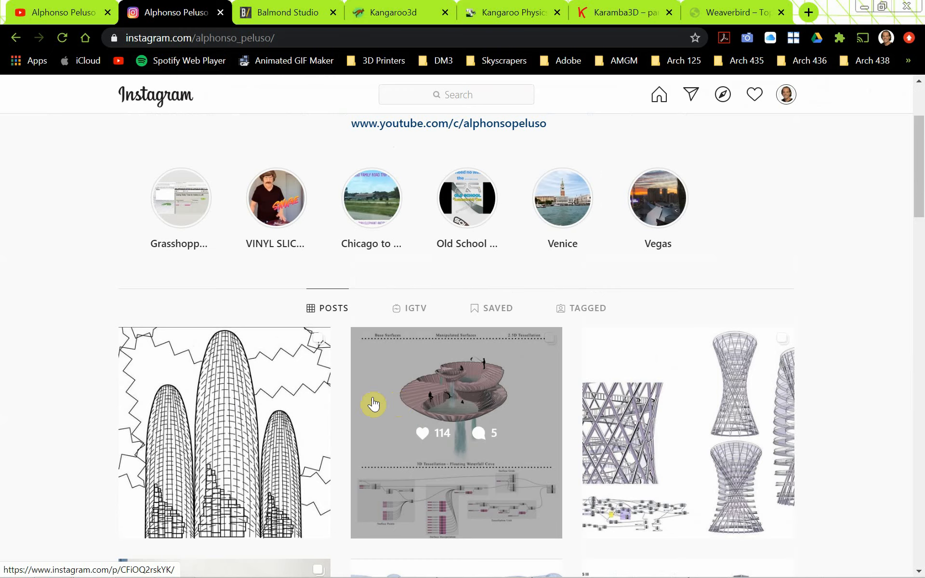
pyautogui.scroll(1, 310, 399)
pyautogui.scroll(3, 309, 400)
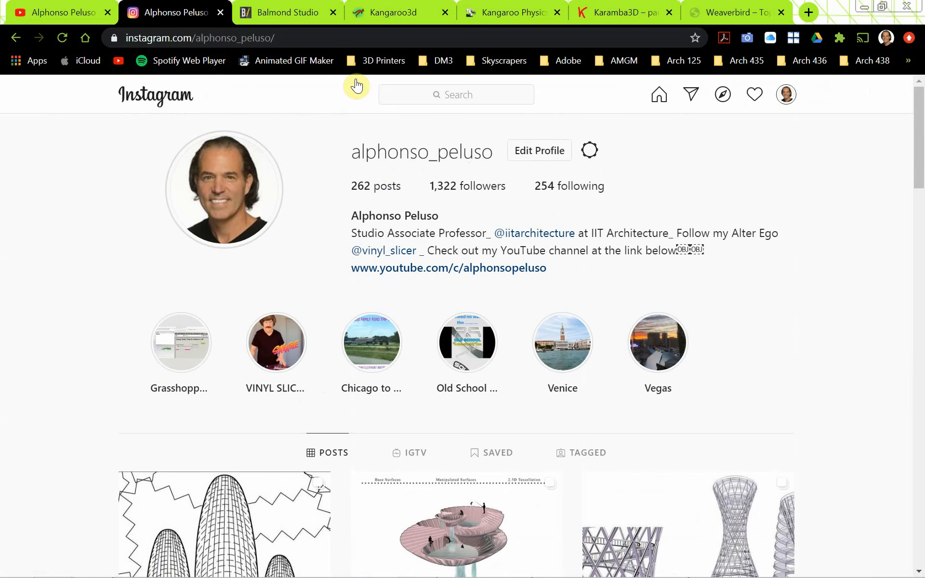
# View the Chemnitz Stadium project images on the Balmond Studio website, finishing on the stadium's first gallery image
pyautogui.click(293, 19)
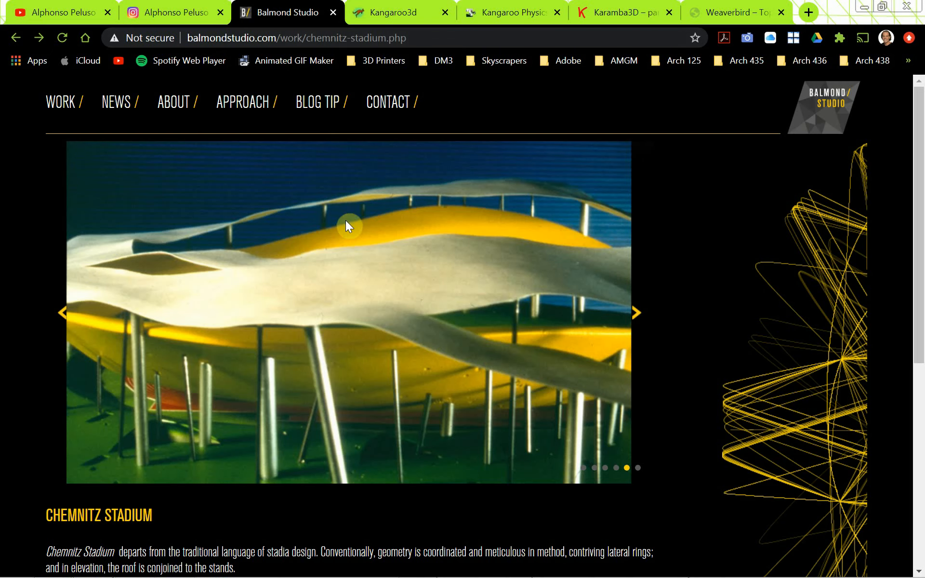
pyautogui.click(63, 318)
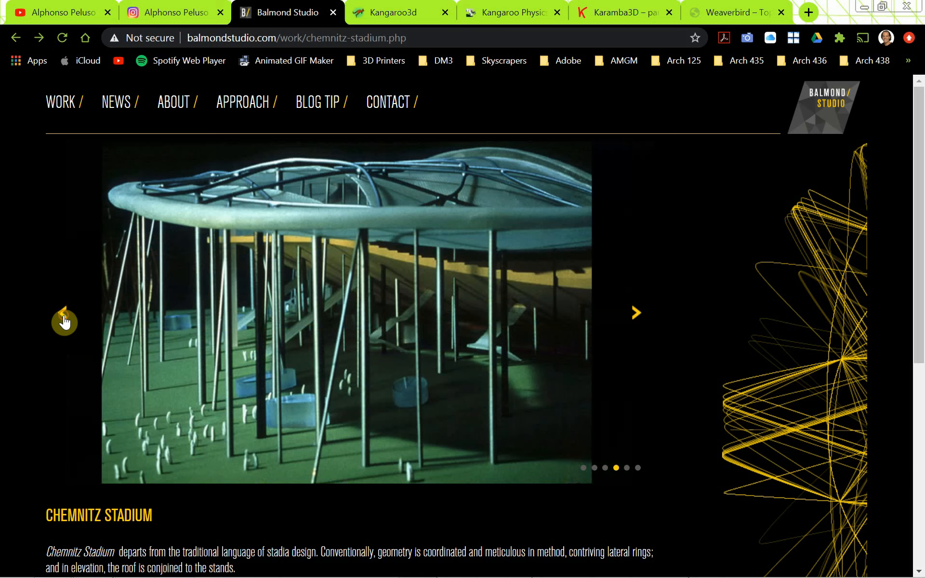
pyautogui.click(64, 320)
pyautogui.click(64, 320)
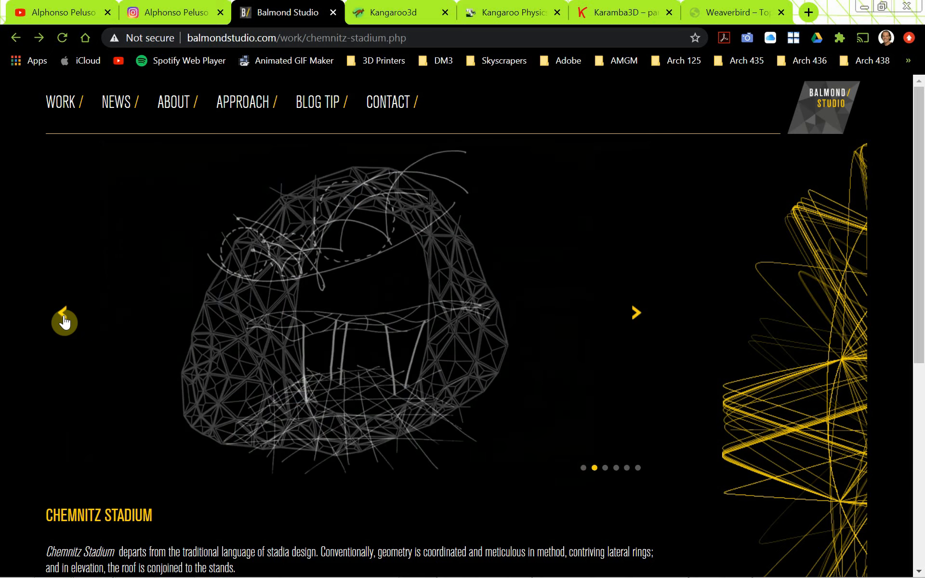
pyautogui.click(64, 321)
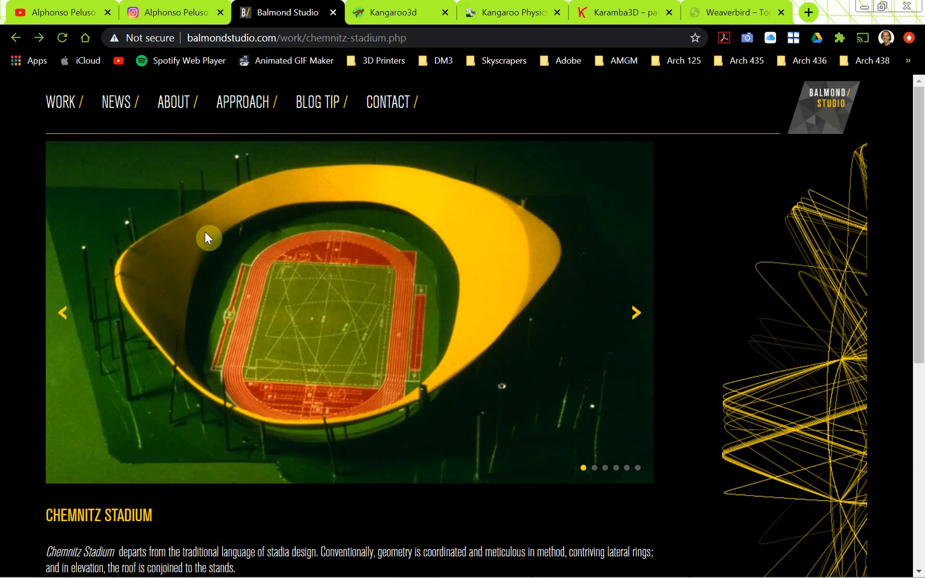
pyautogui.click(63, 320)
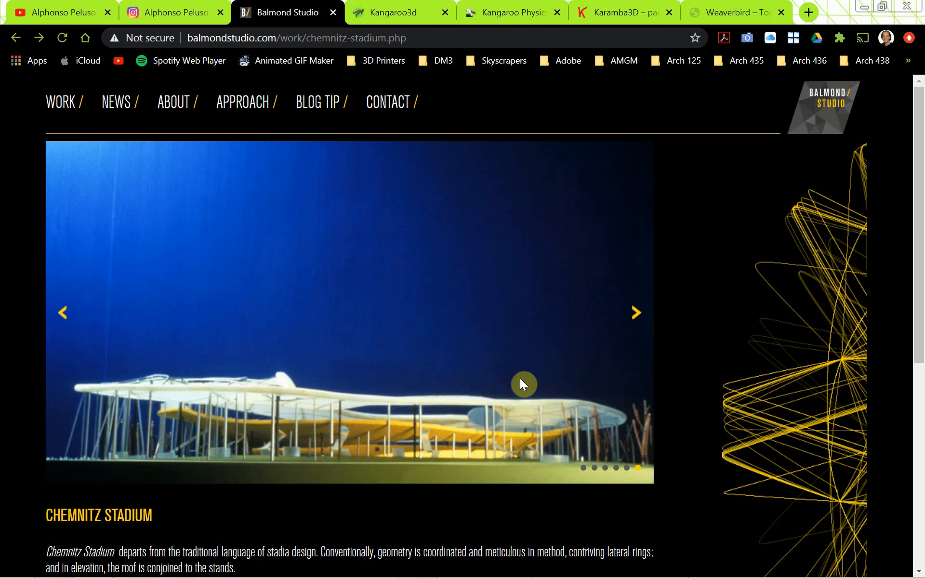
pyautogui.click(63, 314)
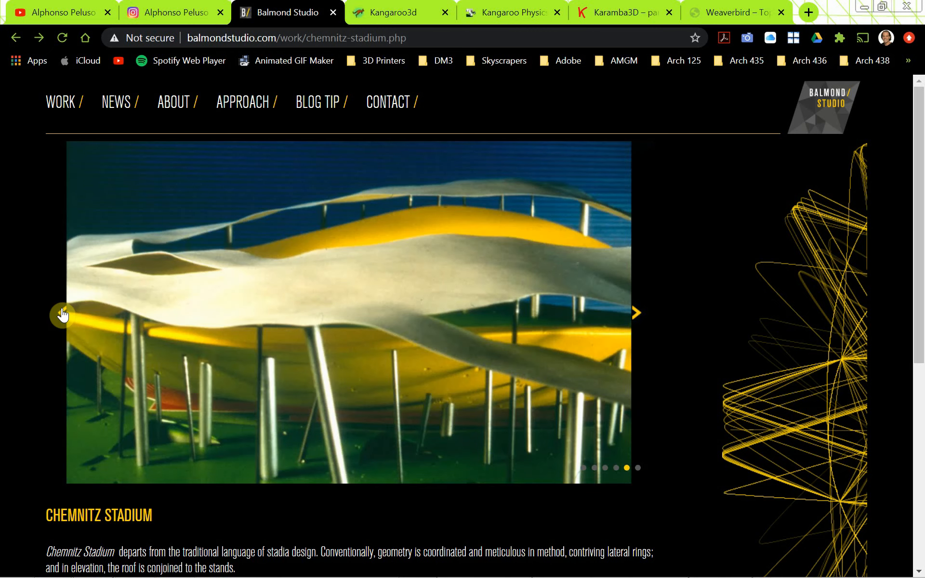
pyautogui.click(62, 314)
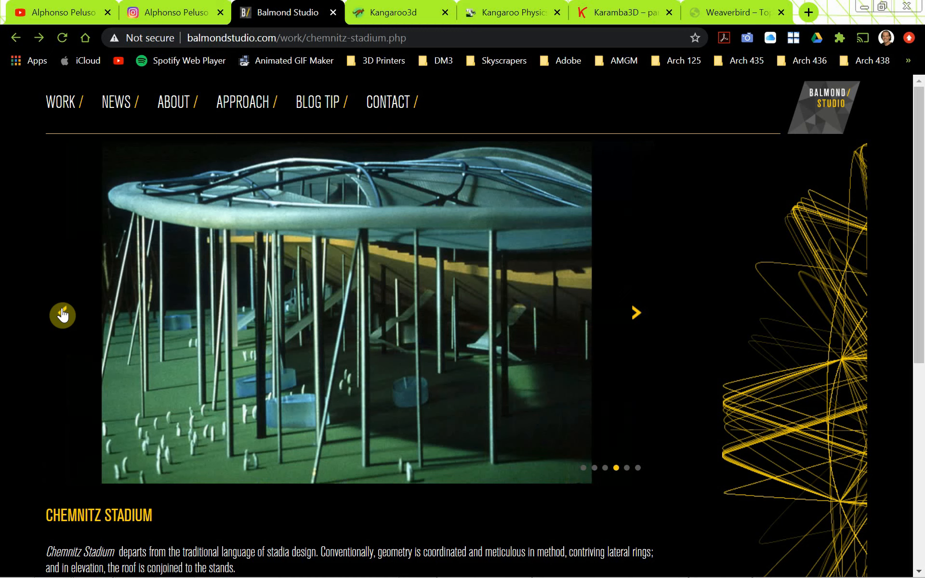
pyautogui.click(63, 314)
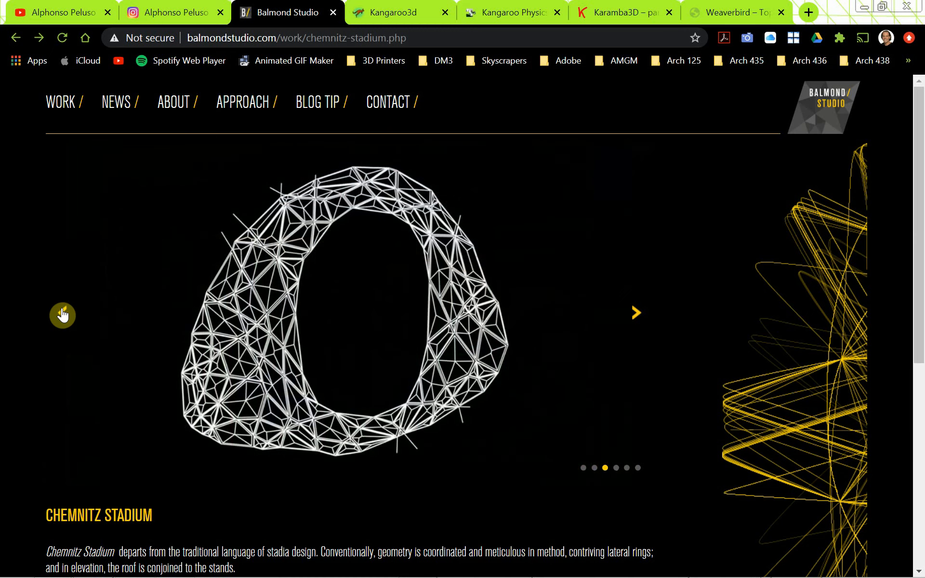
pyautogui.click(63, 314)
pyautogui.click(62, 314)
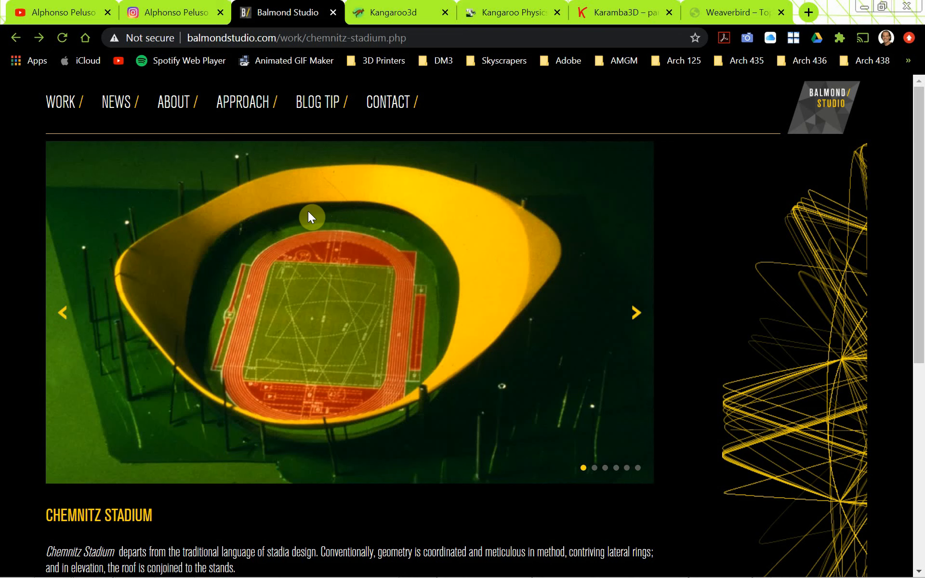
# Review the Kangaroo3d website and the Downloads list on the food4Rhino Kangaroo Physics page
pyautogui.click(391, 20)
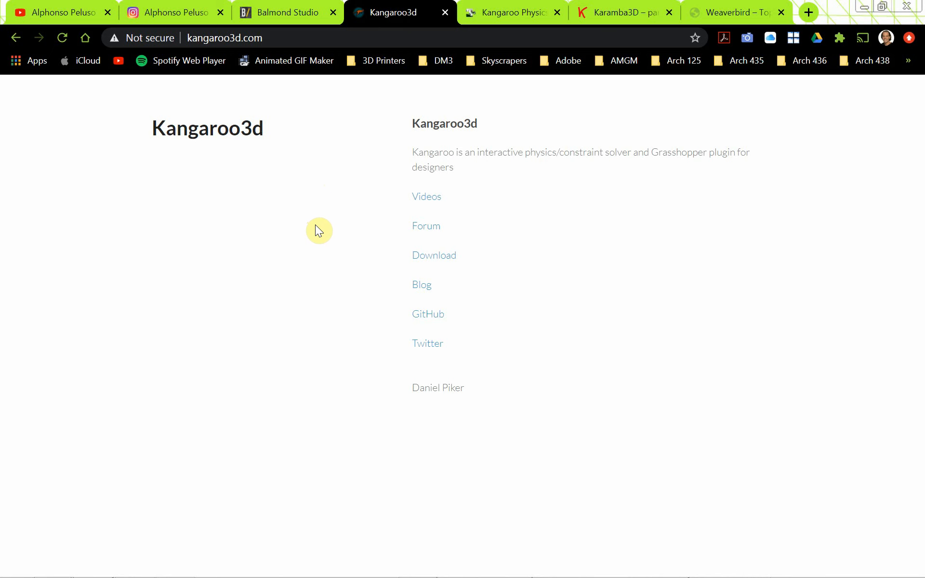
pyautogui.click(505, 16)
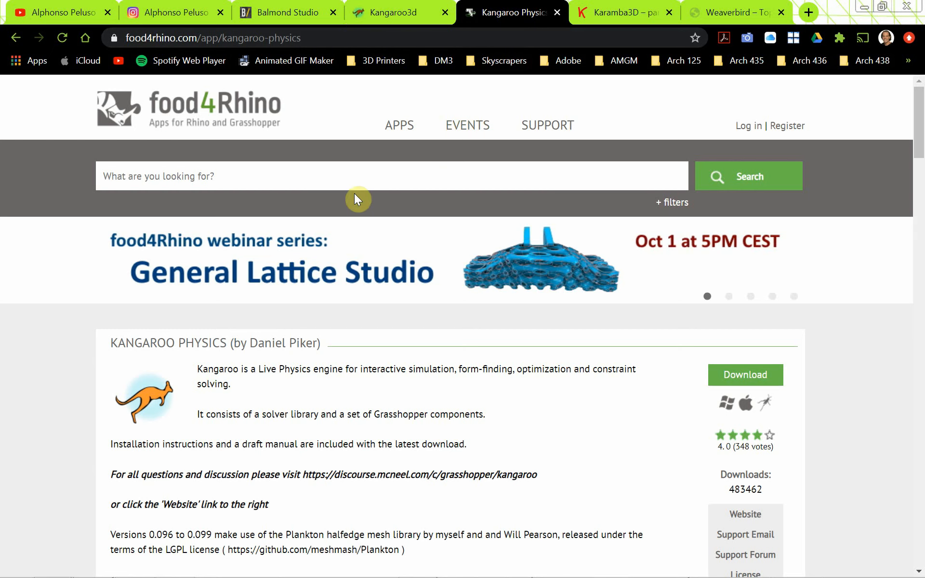
pyautogui.scroll(-9, 285, 347)
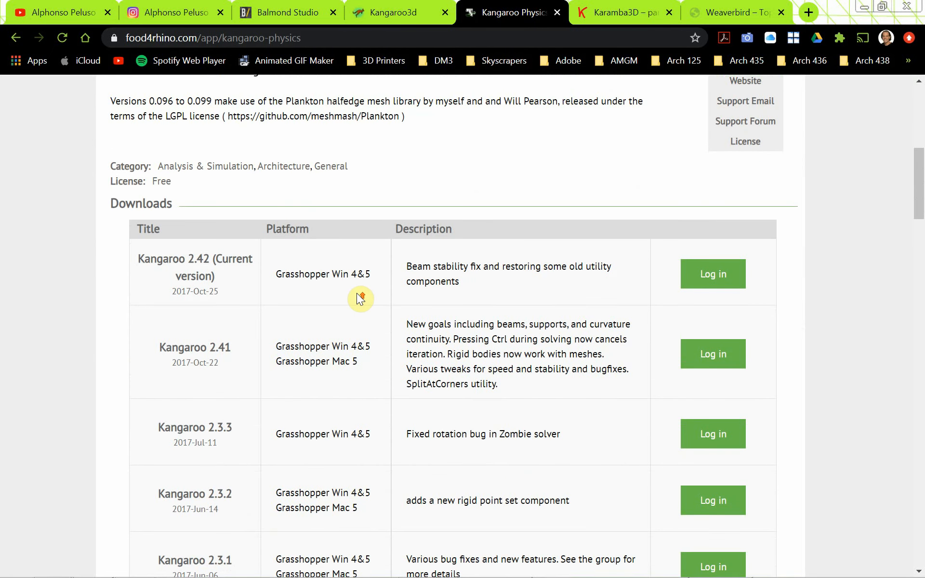
pyautogui.scroll(9, 357, 294)
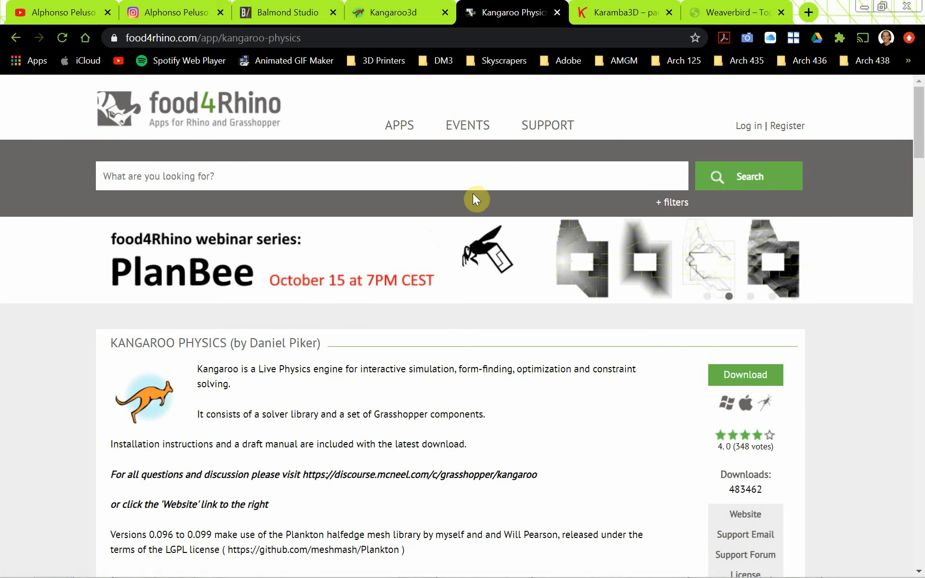
# Open the Karamba3D website and dismiss its cookie notice, and look through the Weaverbird page's download links and topological commands
pyautogui.click(602, 19)
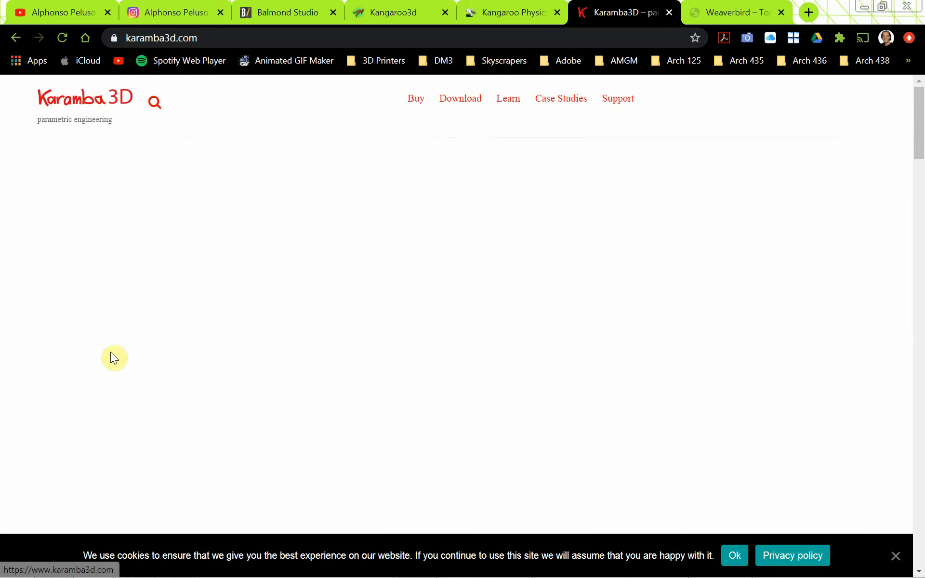
pyautogui.click(730, 556)
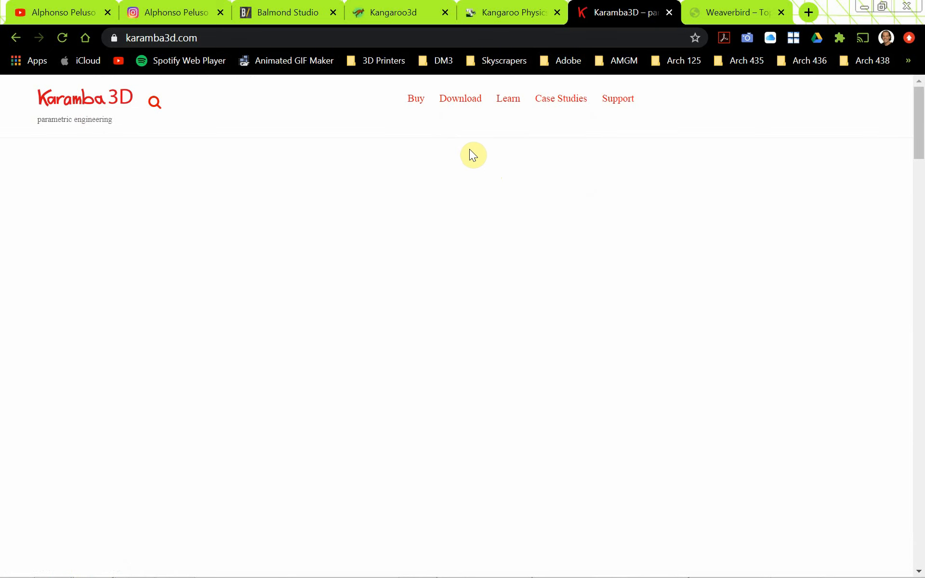
pyautogui.click(725, 13)
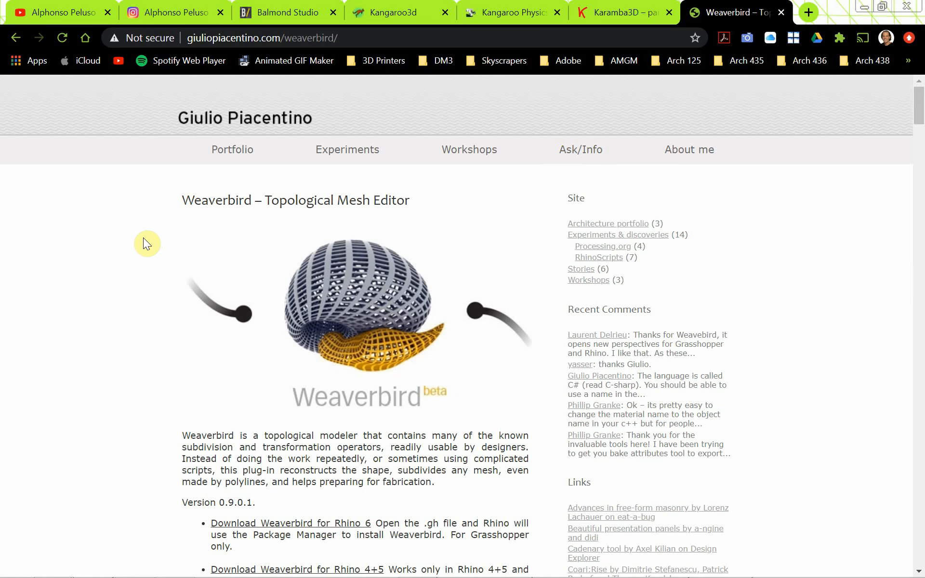
pyautogui.scroll(-10, 134, 244)
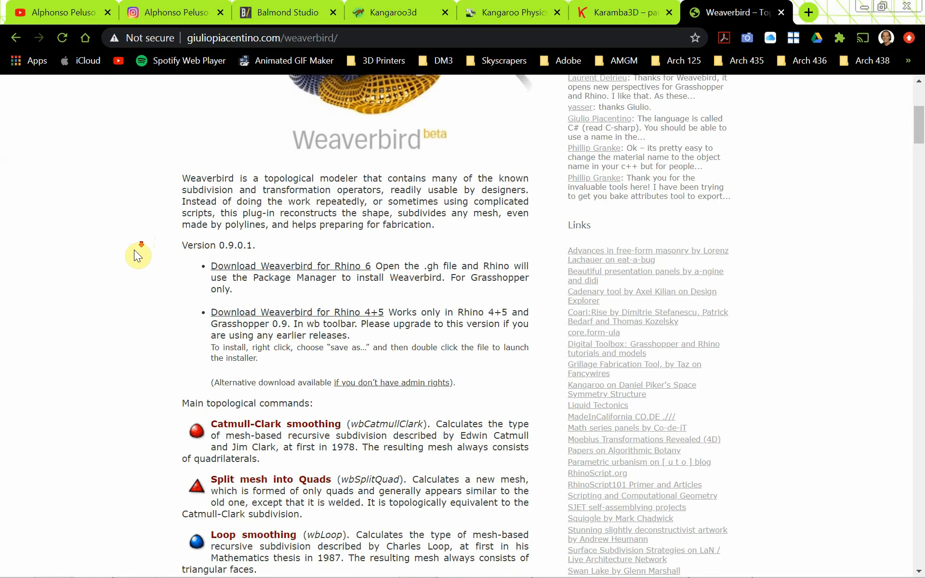
pyautogui.scroll(-4, 134, 255)
pyautogui.scroll(15, 134, 255)
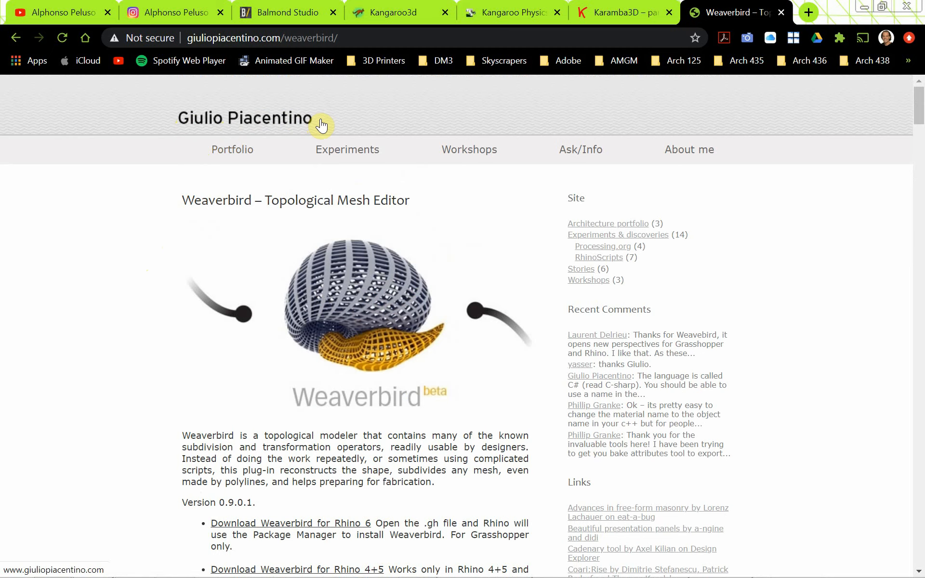
# Switch back to Rhino and Grasshopper and replay the Kangaroo simulation with the reset Button
pyautogui.hotkey('alt', 'Tab')
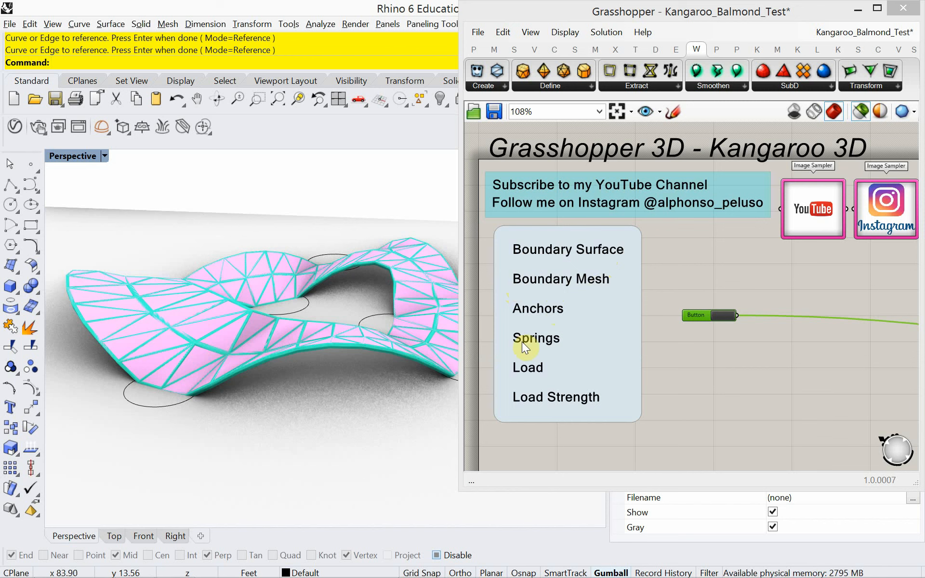
pyautogui.click(715, 314)
pyautogui.click(715, 314)
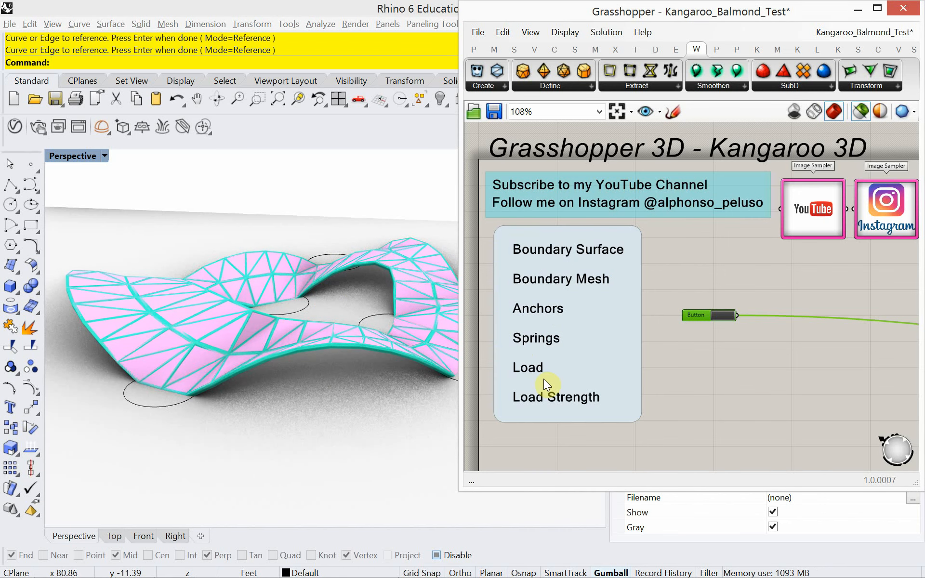
pyautogui.click(724, 314)
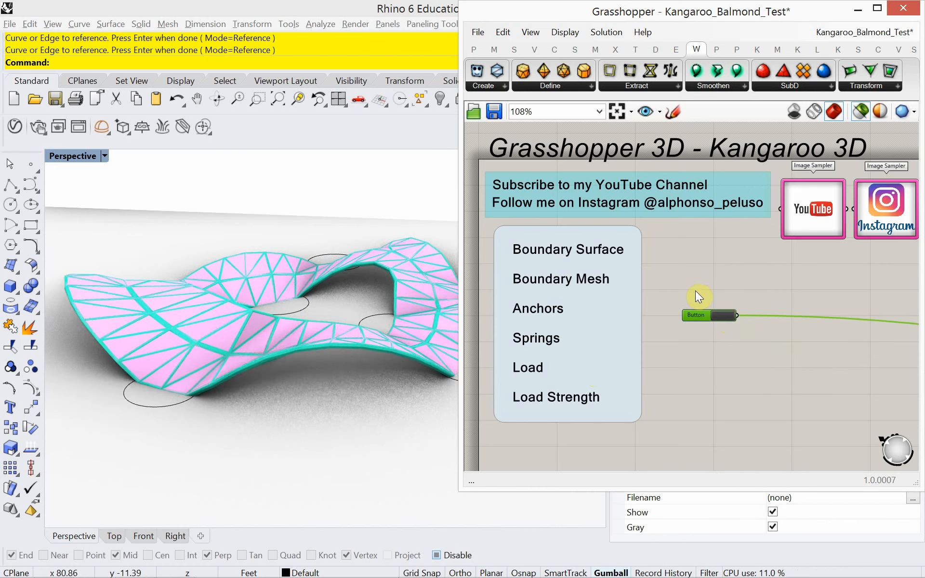
# Relocate the finished canopy definition, except the Button, lower on the canvas and disable those components
pyautogui.scroll(-8, 673, 261)
pyautogui.moveTo(674, 313); pyautogui.dragTo(606, 221, button='right')
pyautogui.scroll(-2, 620, 273)
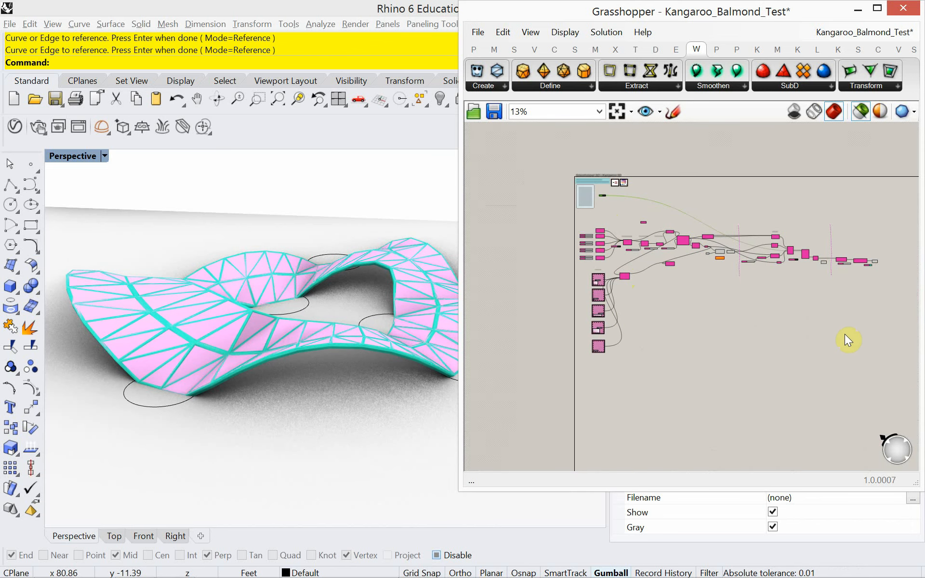
pyautogui.moveTo(889, 378); pyautogui.dragTo(554, 217)
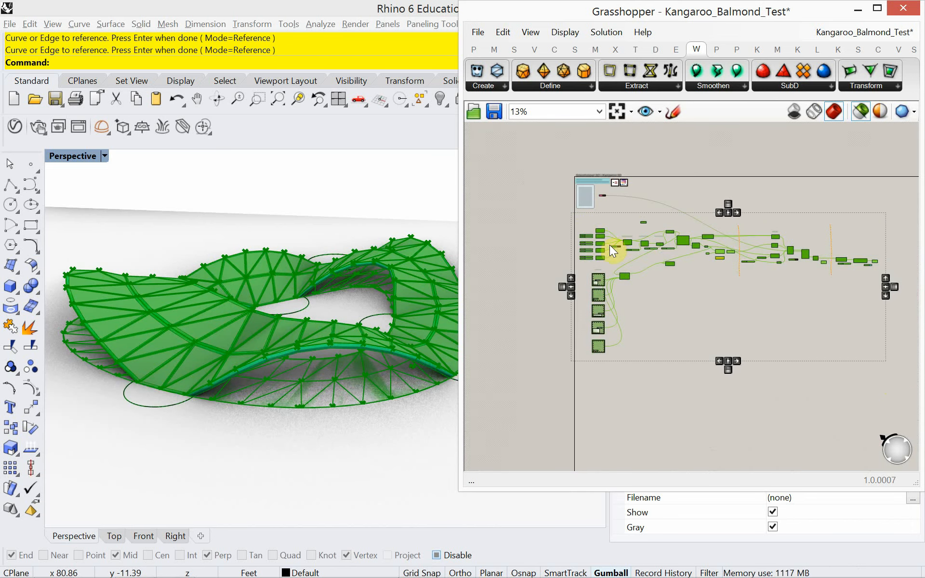
pyautogui.moveTo(601, 277); pyautogui.dragTo(594, 403)
pyautogui.rightClick(661, 423)
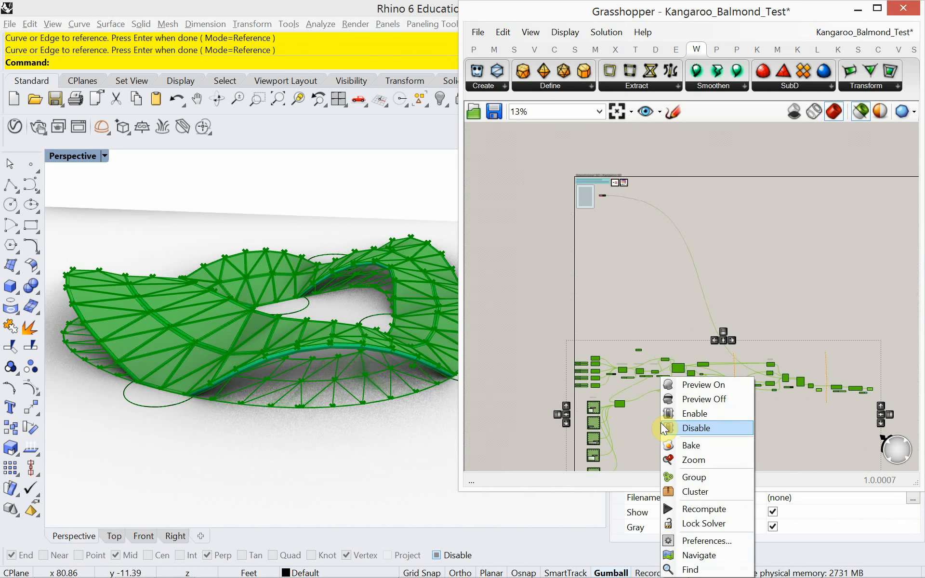
pyautogui.click(690, 428)
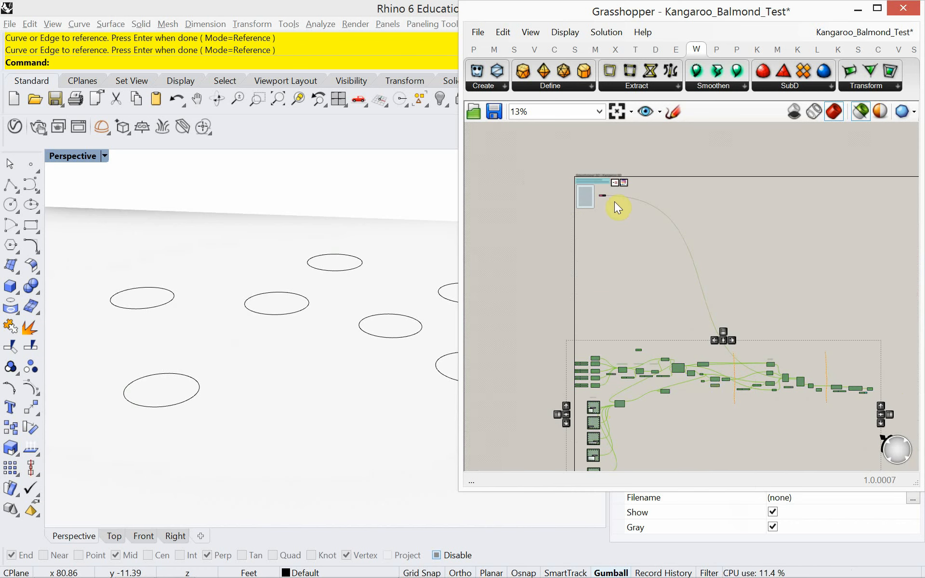
# Relocate the Button from beside the outline notes to just above the Boolean Toggle near the Kangaroo solver
pyautogui.moveTo(602, 197); pyautogui.dragTo(620, 219)
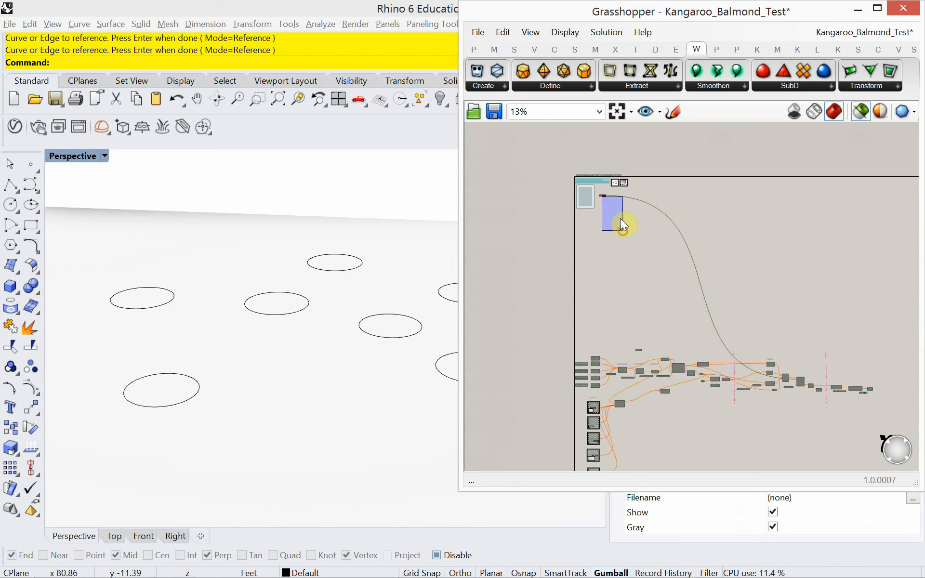
pyautogui.scroll(4, 604, 201)
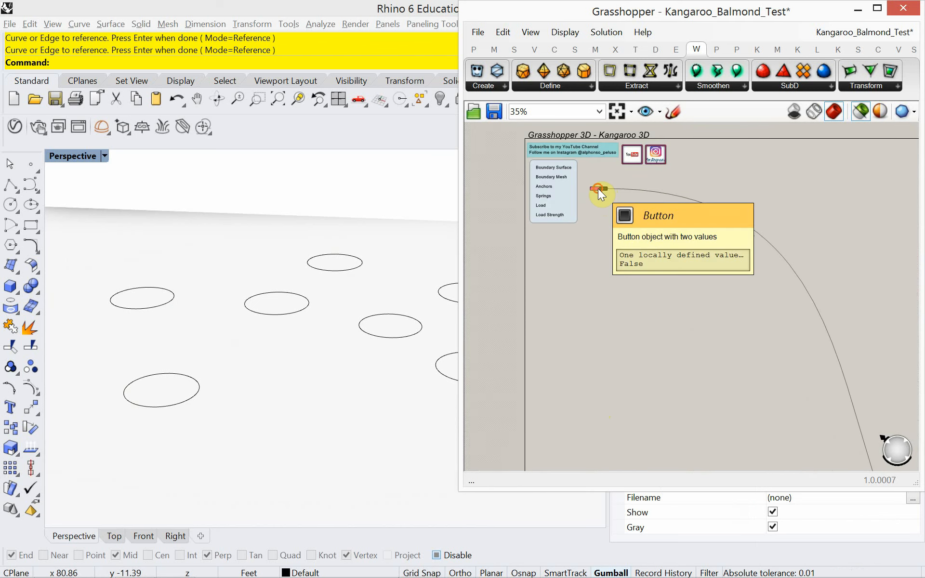
pyautogui.scroll(-5, 651, 255)
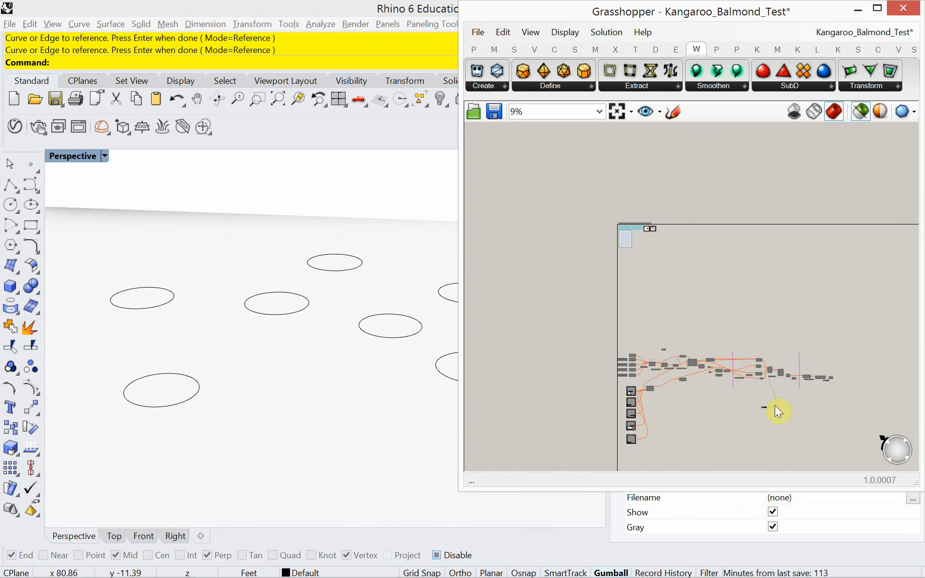
pyautogui.scroll(8, 775, 406)
pyautogui.scroll(2, 748, 351)
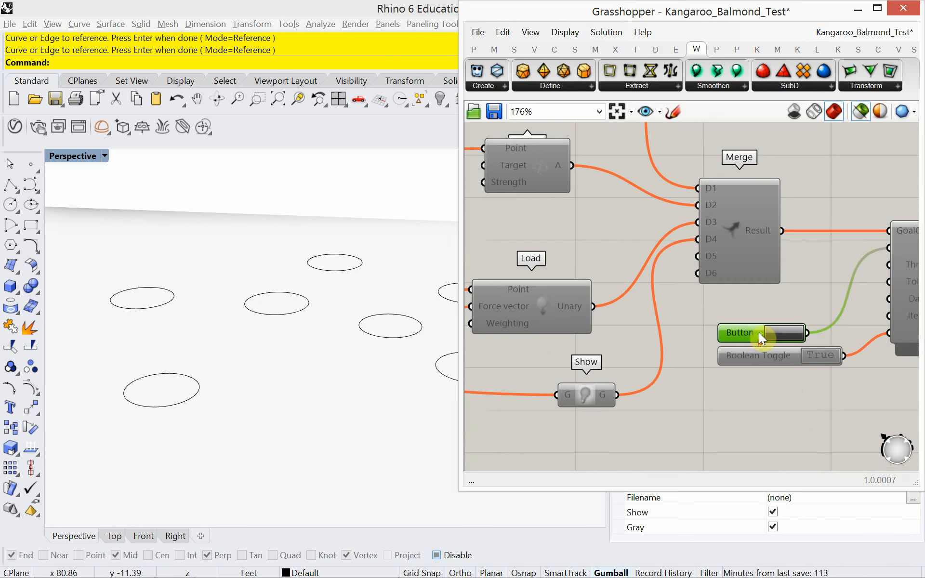
# Disable the Button component that is connected to the Kangaroo solver
pyautogui.rightClick(754, 326)
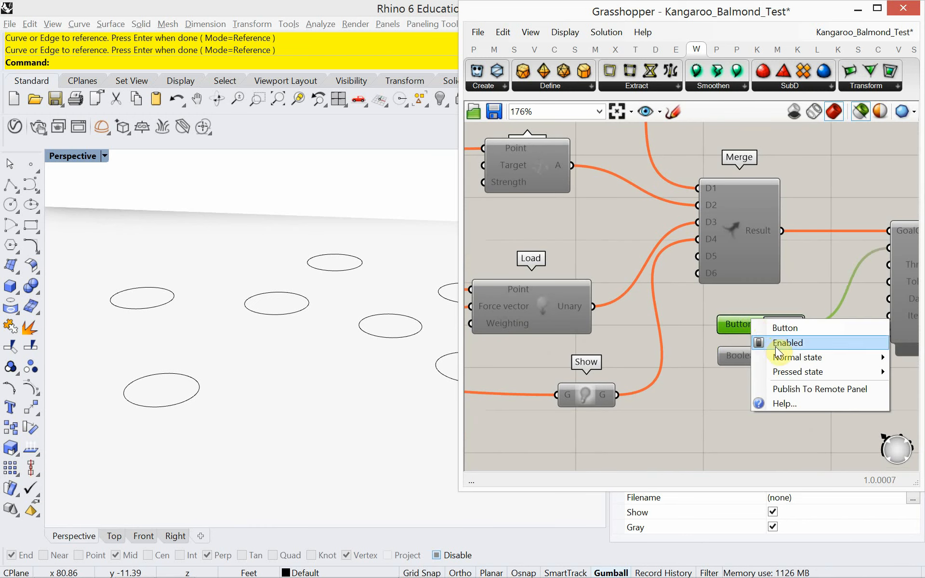
pyautogui.click(733, 345)
pyautogui.click(733, 327)
pyautogui.rightClick(736, 332)
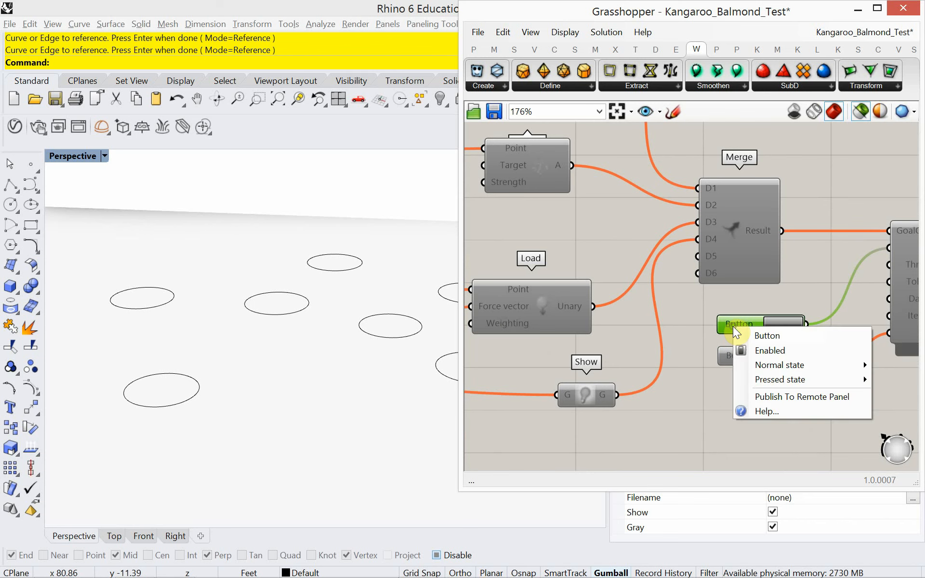
pyautogui.rightClick(739, 302)
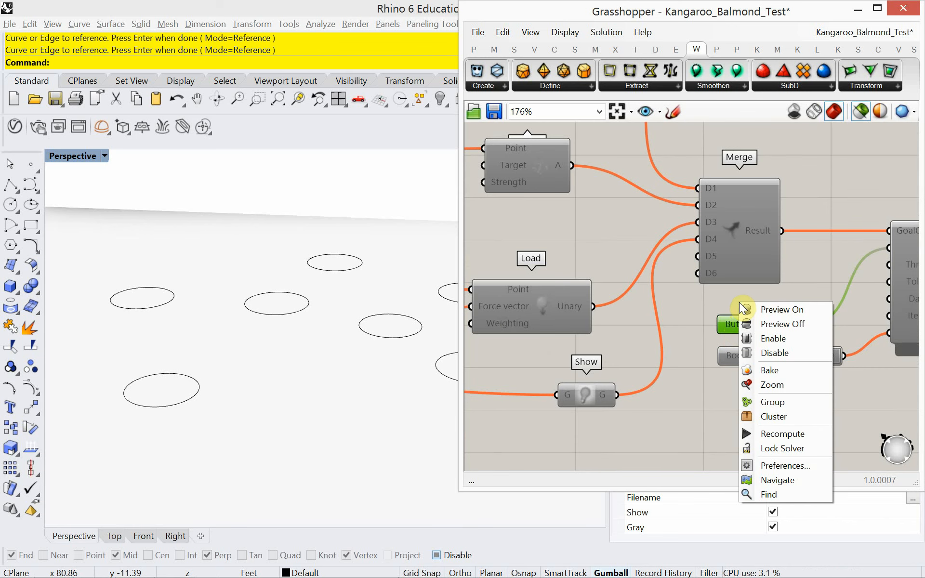
pyautogui.click(764, 353)
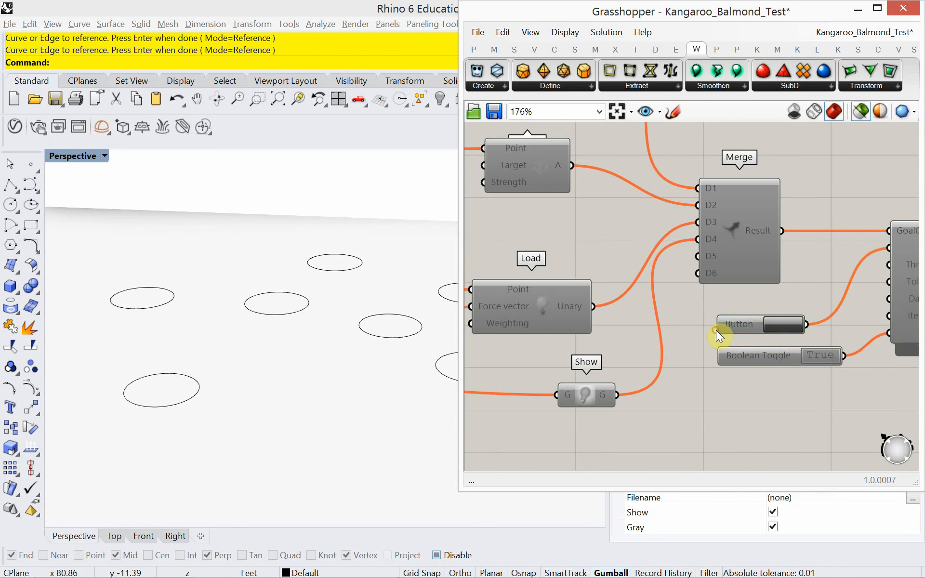
pyautogui.scroll(-5, 711, 337)
pyautogui.moveTo(584, 314); pyautogui.dragTo(675, 385, button='right')
pyautogui.scroll(-4, 603, 336)
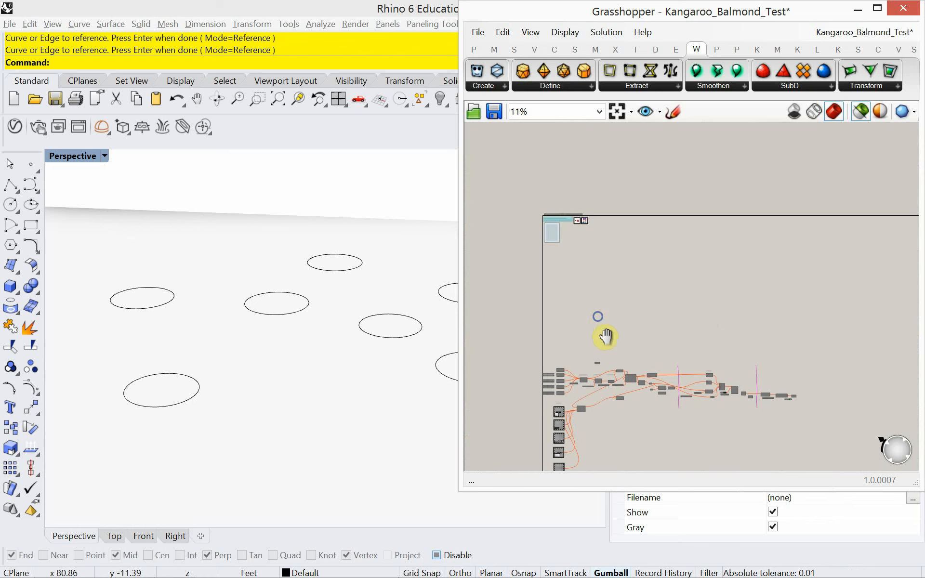
pyautogui.scroll(2, 564, 308)
pyautogui.scroll(5, 567, 289)
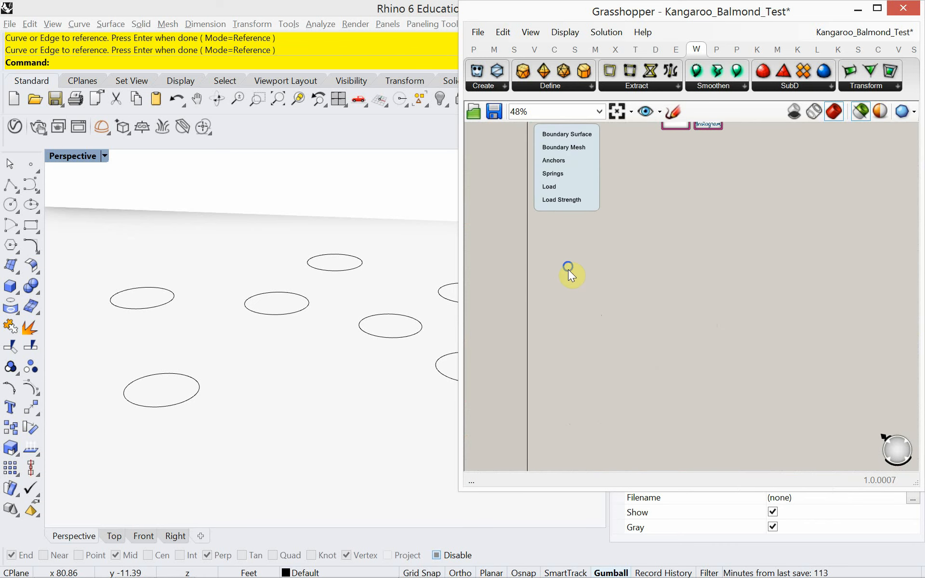
pyautogui.moveTo(299, 339); pyautogui.dragTo(187, 296, button='right')
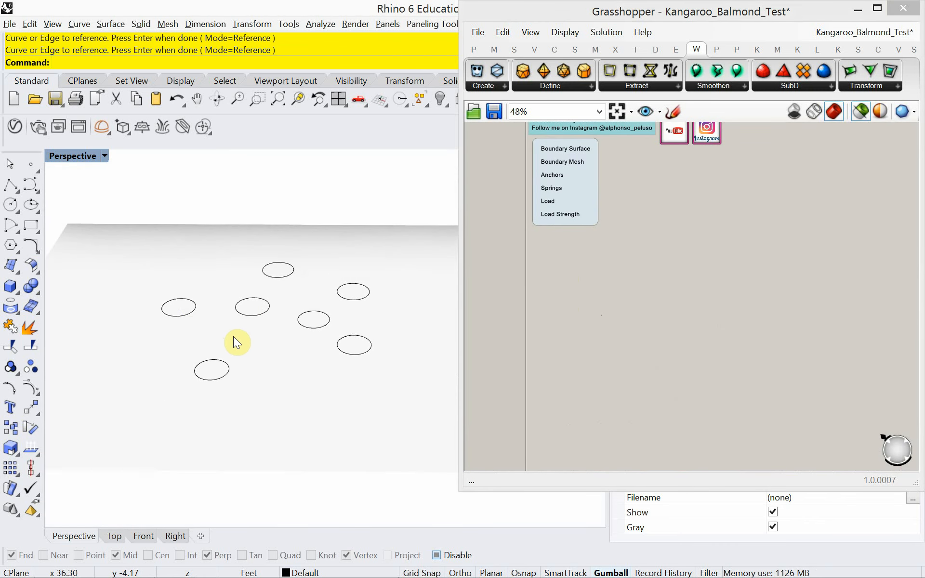
pyautogui.write('Seclet')
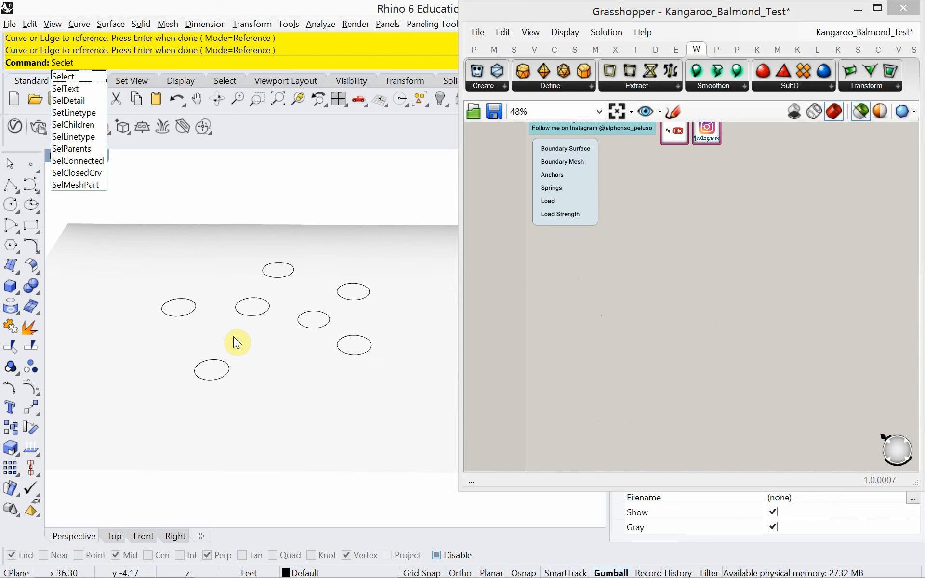
pyautogui.press('BackSpace')
pyautogui.press('BackSpace')
pyautogui.press('BackSpace')
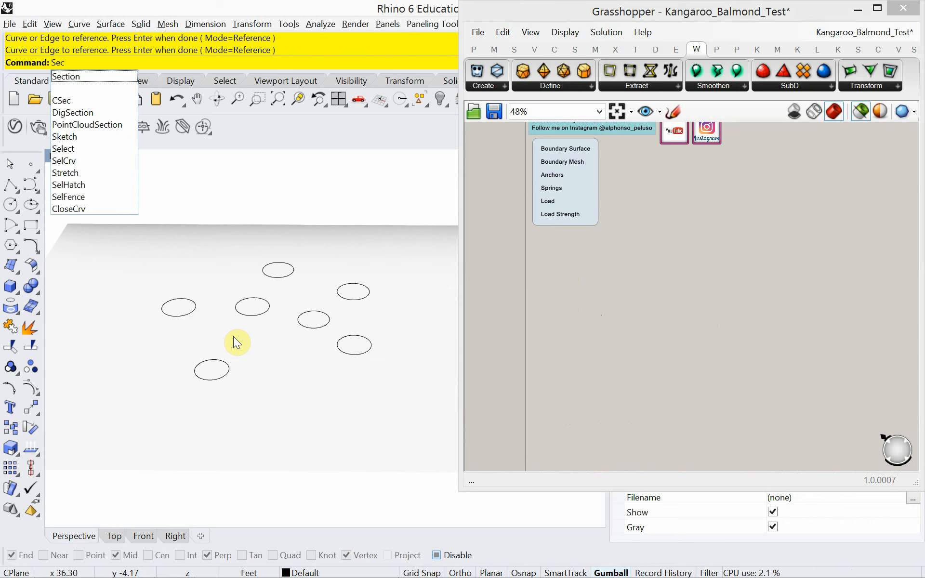
pyautogui.press('BackSpace')
pyautogui.write('lect')
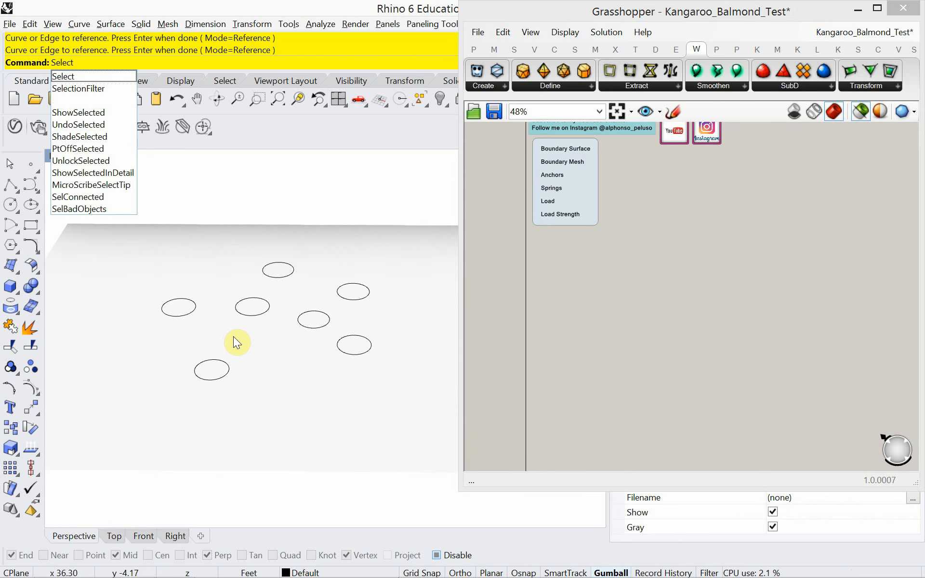
pyautogui.press('Return')
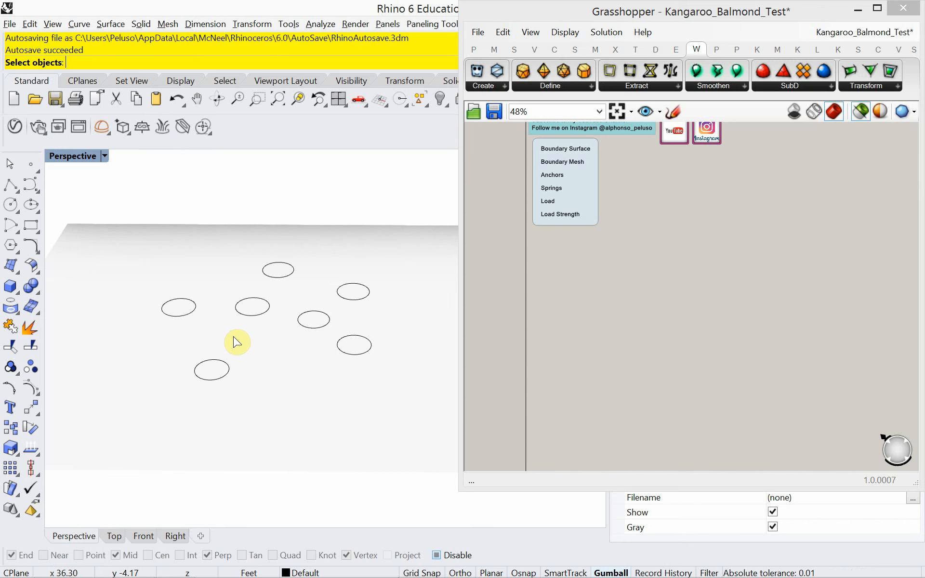
pyautogui.press('Escape')
# Select all the curves in the Rhino model with SelCrv and delete them
pyautogui.write('S')
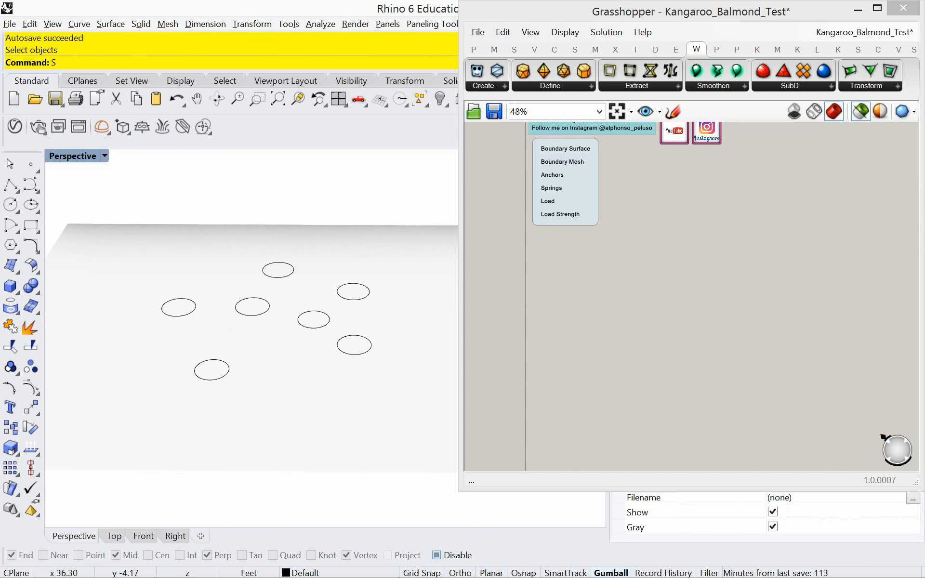
pyautogui.write('elCrv')
pyautogui.press('Return')
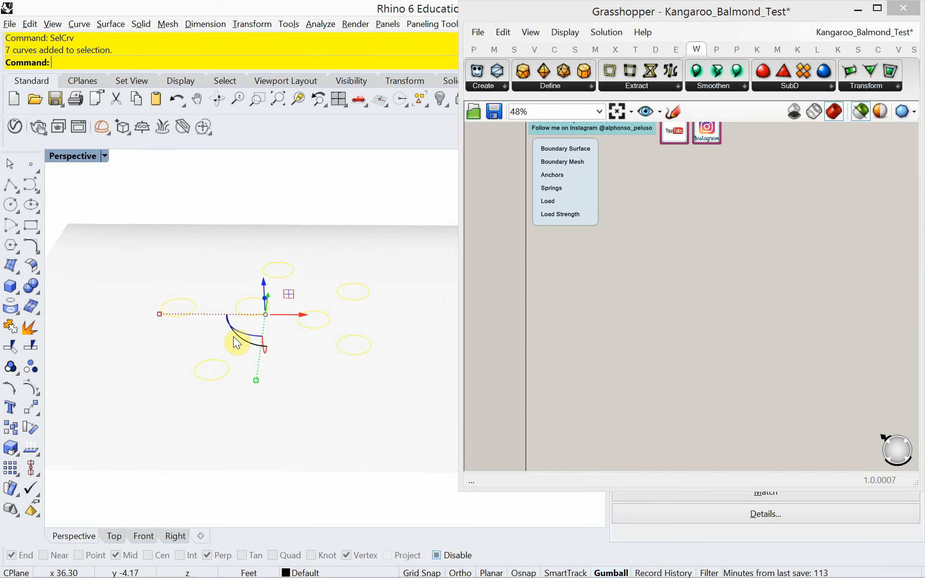
pyautogui.press('Delete')
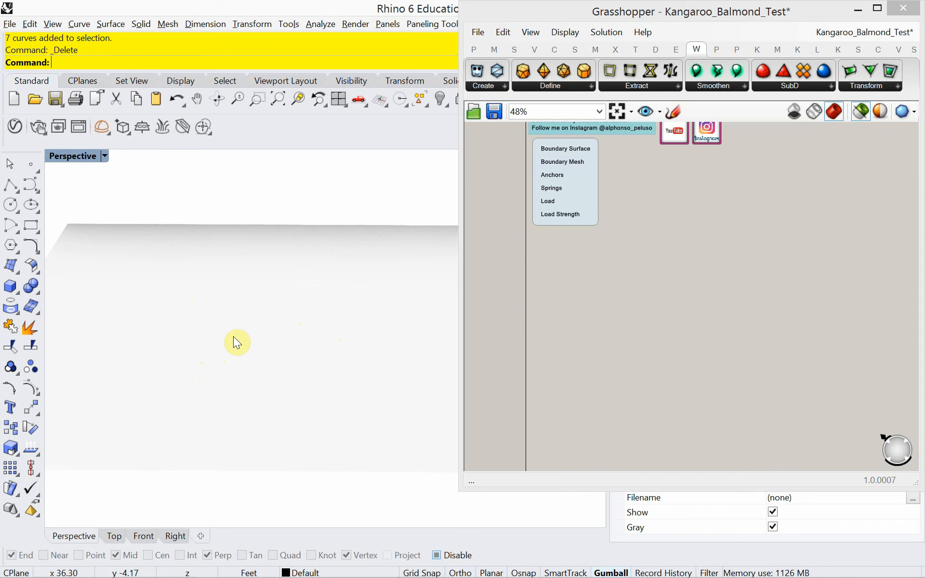
# Set the Perspective viewport to Wireframe display and delete the large ground surface
pyautogui.click(105, 156)
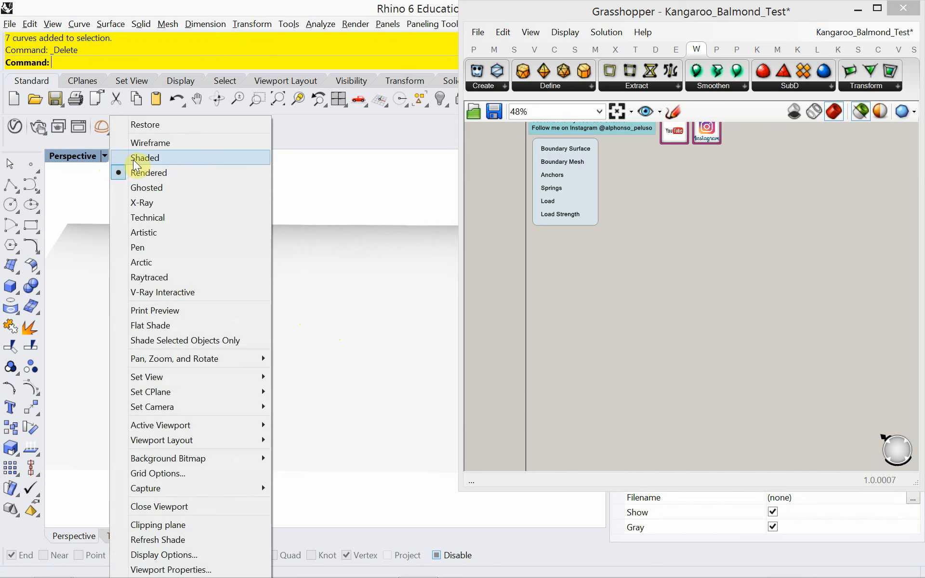
pyautogui.click(146, 145)
pyautogui.scroll(-5, 195, 303)
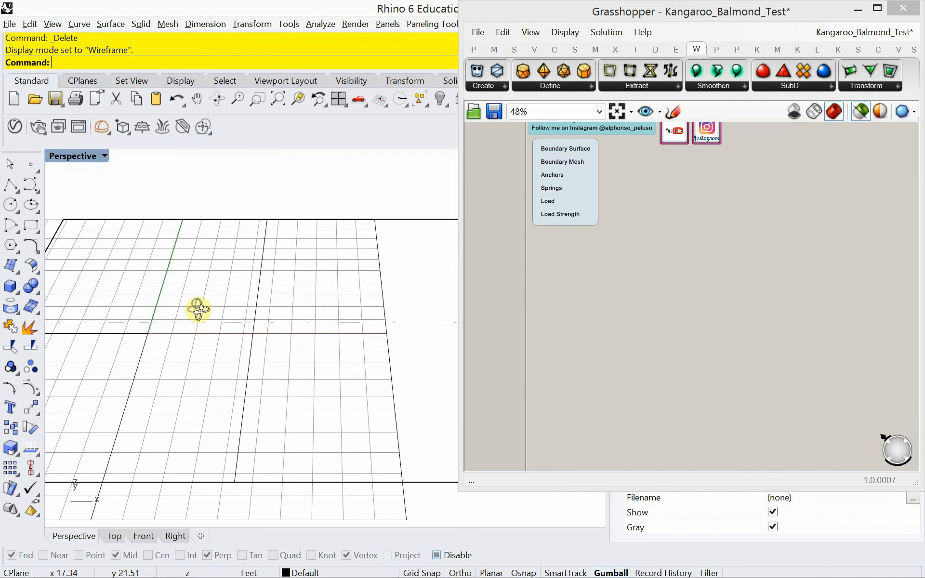
pyautogui.click(301, 369)
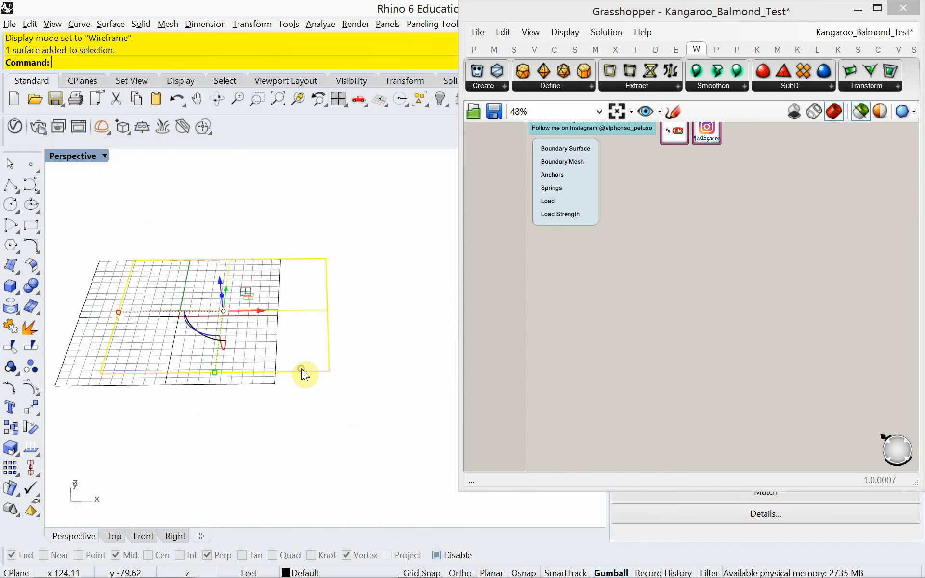
pyautogui.press('Delete')
pyautogui.moveTo(252, 355); pyautogui.dragTo(273, 366, button='right')
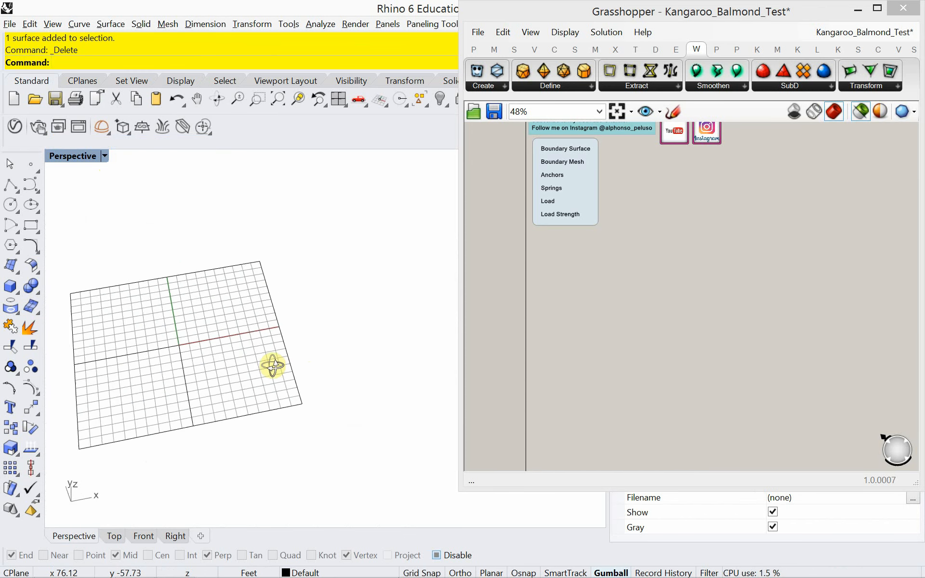
pyautogui.scroll(6, 184, 321)
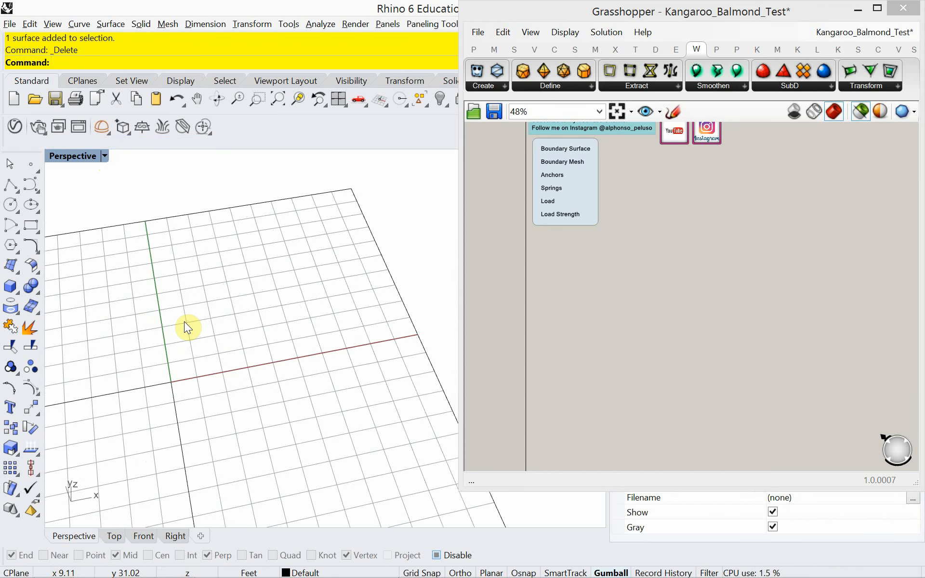
# Start a new Rhino document from the Large Objects - Feet template without saving changes to the current one
pyautogui.click(9, 24)
pyautogui.click(19, 39)
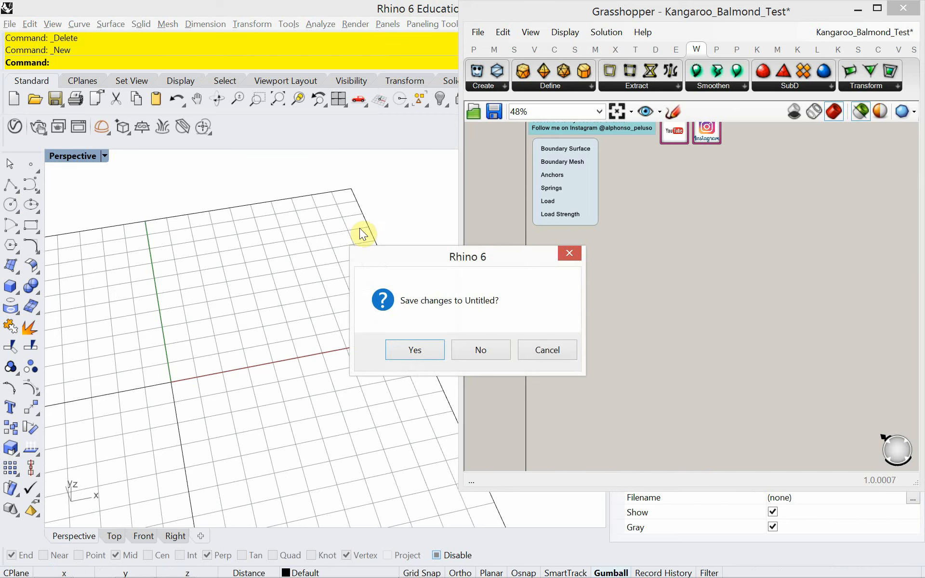
pyautogui.click(478, 351)
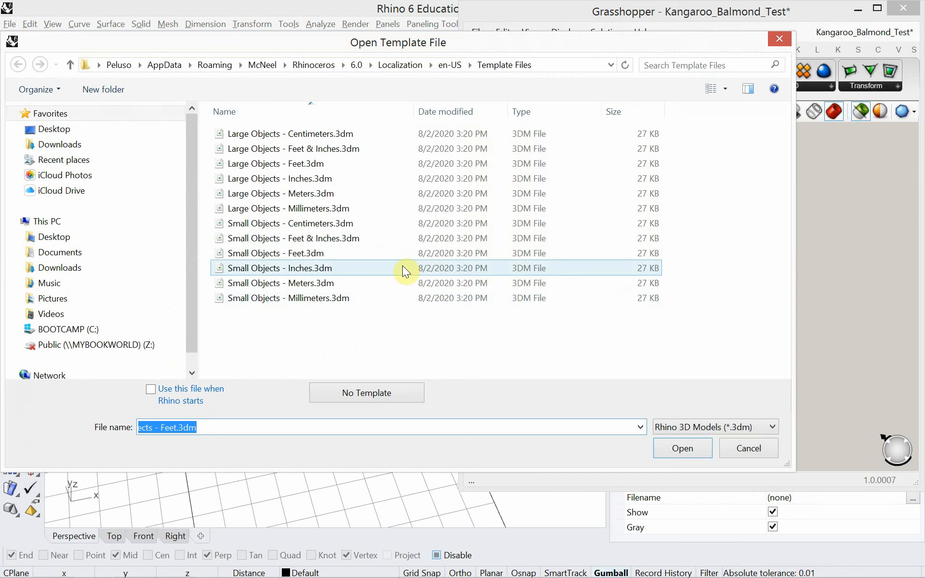
pyautogui.click(267, 167)
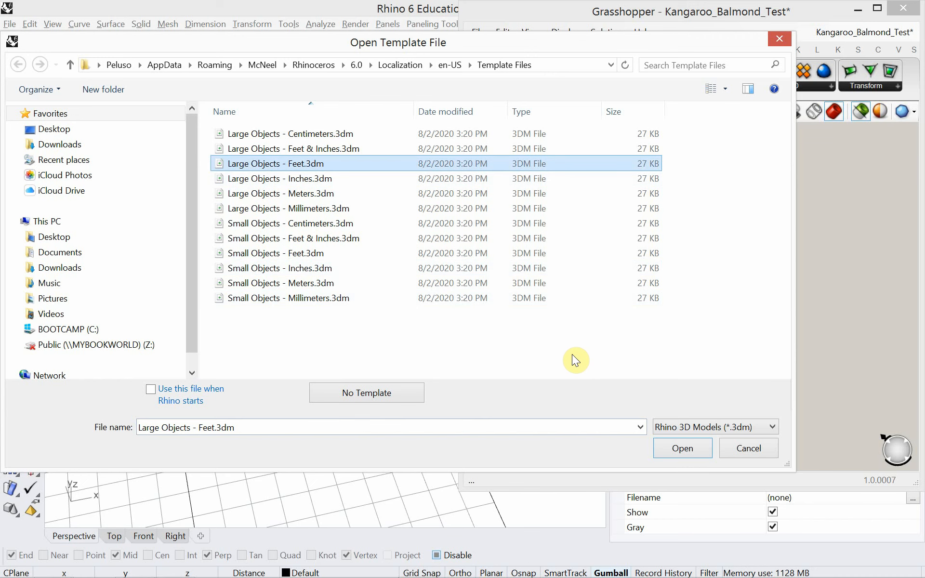
pyautogui.click(677, 448)
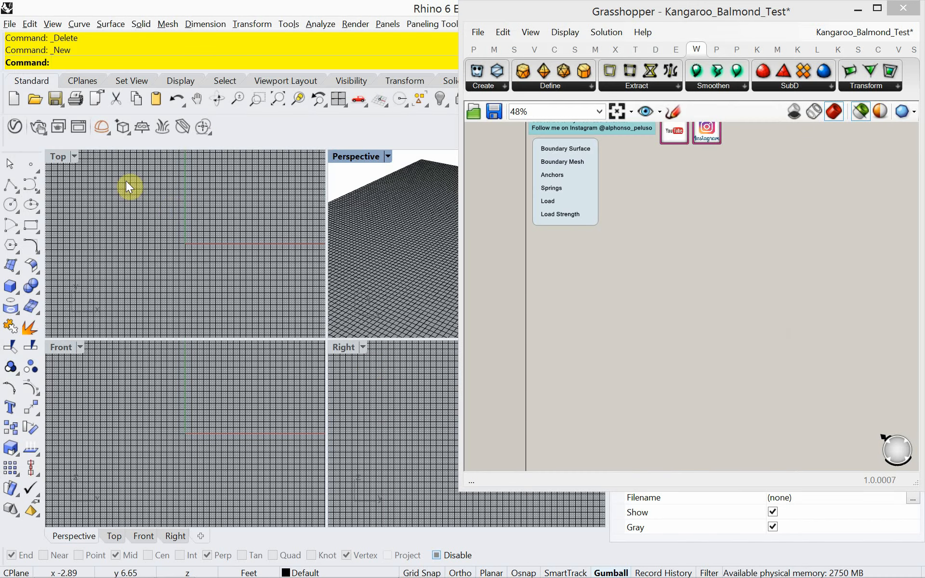
# Maximize the Perspective viewport in the new Rhino document
pyautogui.doubleClick(349, 158)
pyautogui.moveTo(206, 268); pyautogui.dragTo(236, 359, button='right')
pyautogui.scroll(4, 358, 298)
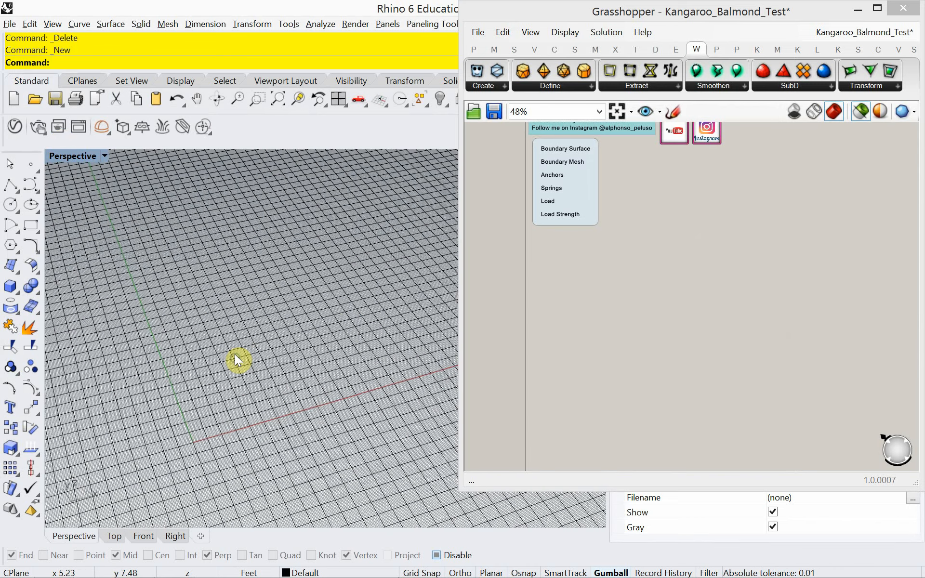
# In the document's grid properties, set the grid line count to 10, minor grid line to 10 feet and snap spacing to 10 feet
pyautogui.write('DocumentProperties')
pyautogui.press('Return')
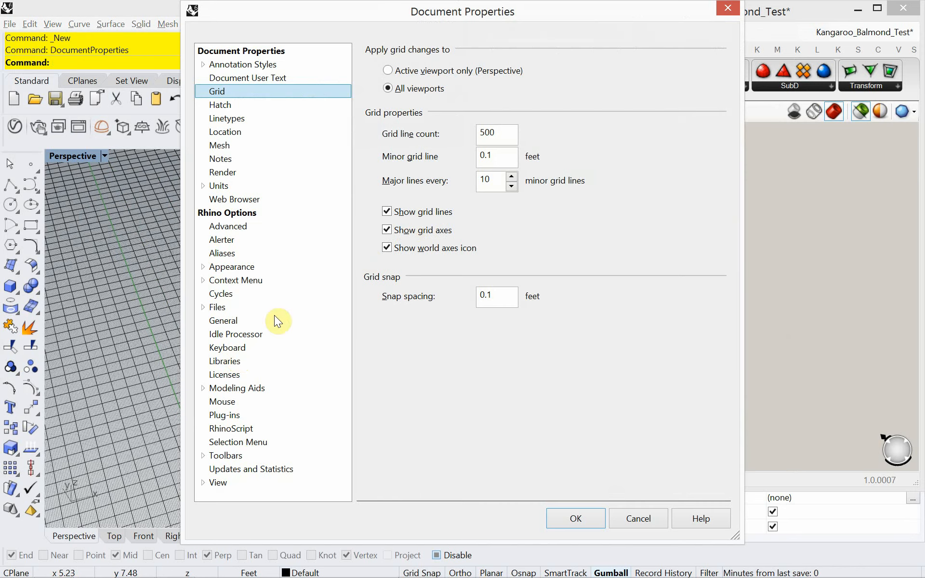
pyautogui.moveTo(491, 130); pyautogui.dragTo(439, 131)
pyautogui.write('10')
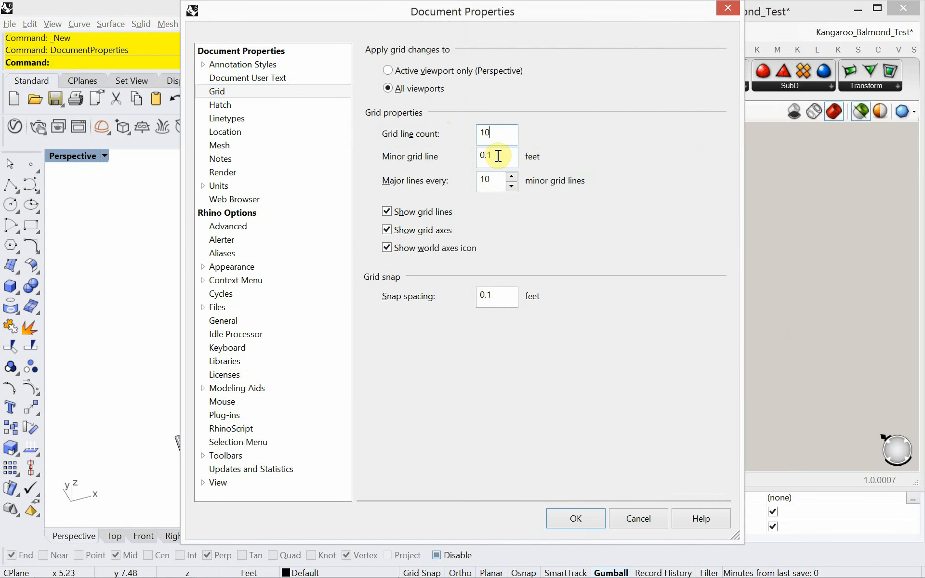
pyautogui.moveTo(498, 155); pyautogui.dragTo(460, 156)
pyautogui.write('10')
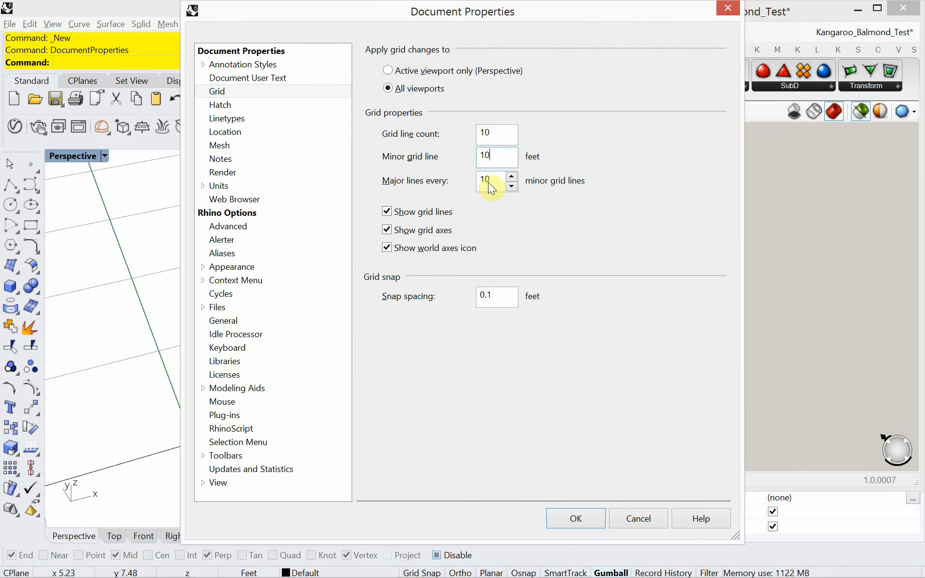
pyautogui.moveTo(499, 295); pyautogui.dragTo(415, 294)
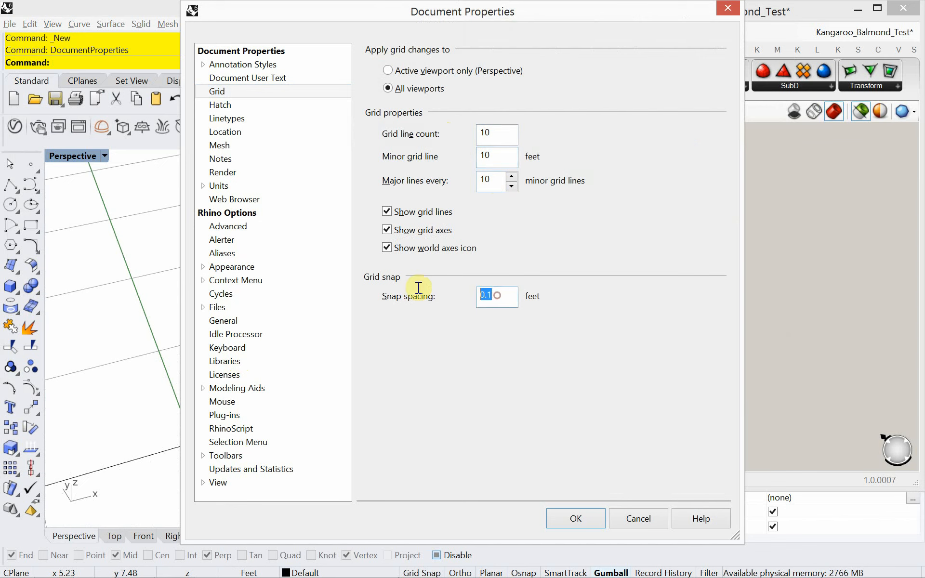
pyautogui.write('10')
pyautogui.click(575, 518)
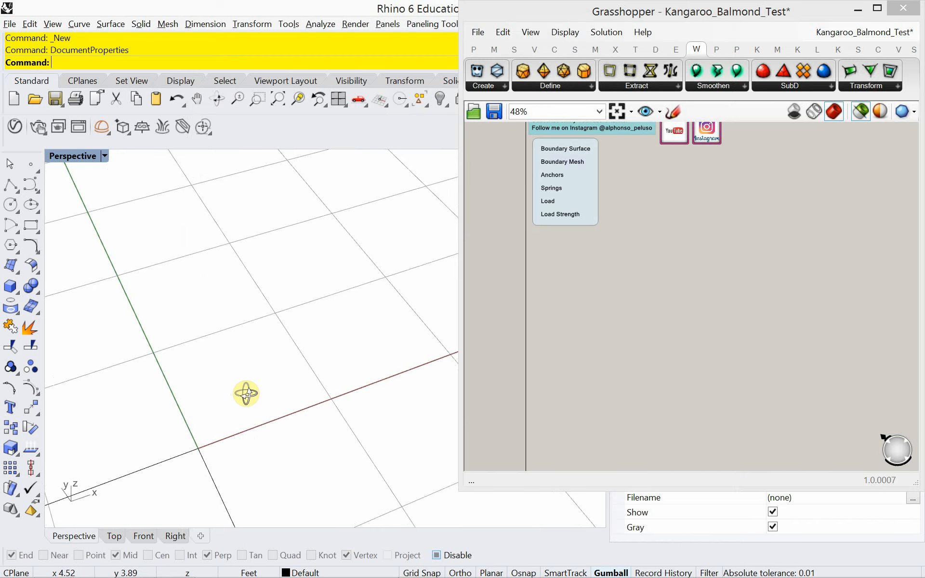
pyautogui.scroll(-6, 246, 394)
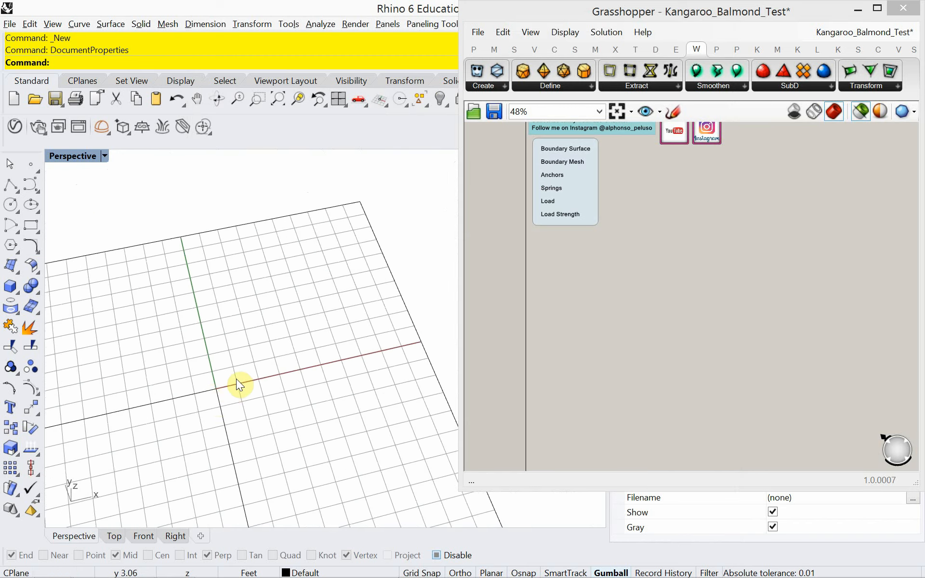
pyautogui.scroll(4, 197, 385)
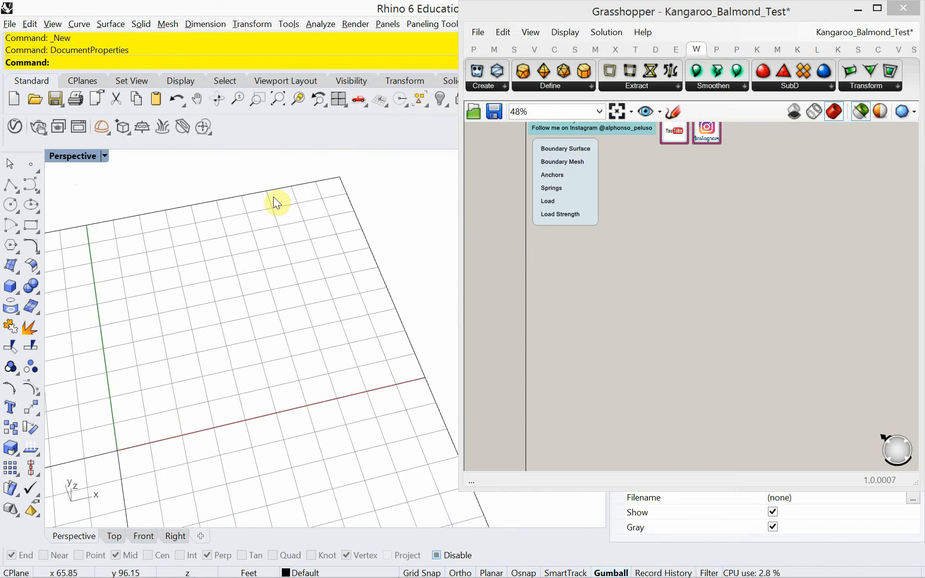
# Add a Scribble reading "Boundary Surface" on the Grasshopper canvas below the outline notes
pyautogui.scroll(5, 574, 305)
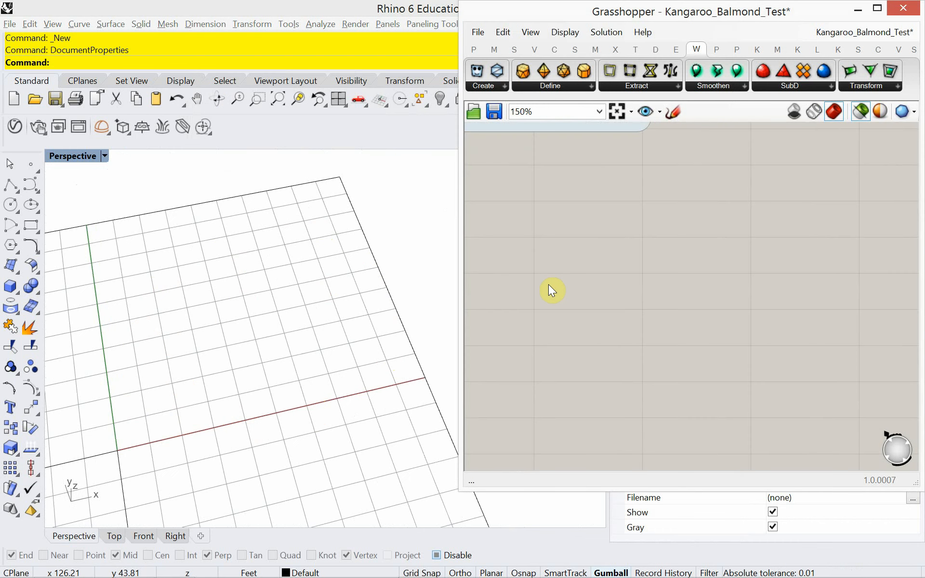
pyautogui.moveTo(548, 285); pyautogui.dragTo(637, 290, button='right')
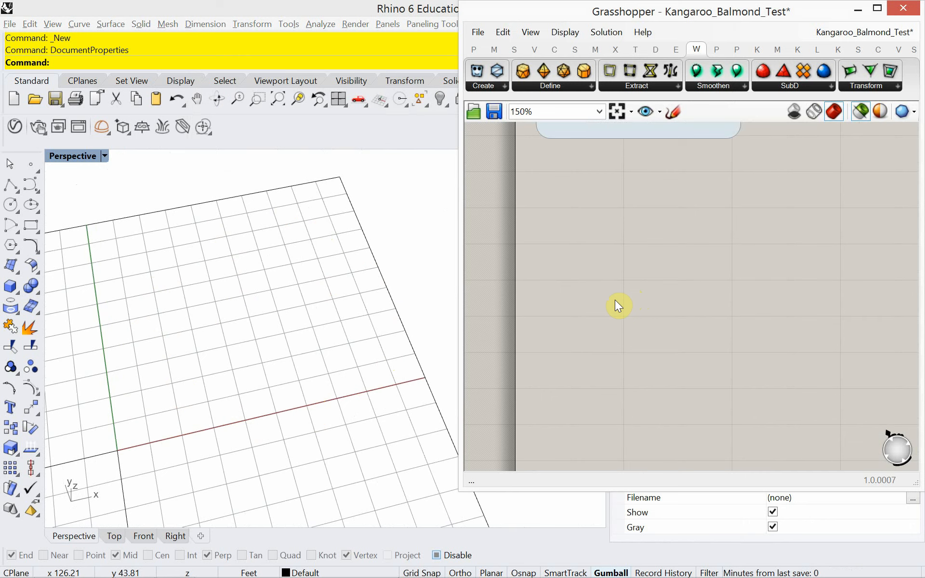
pyautogui.doubleClick(616, 267)
pyautogui.write('scr')
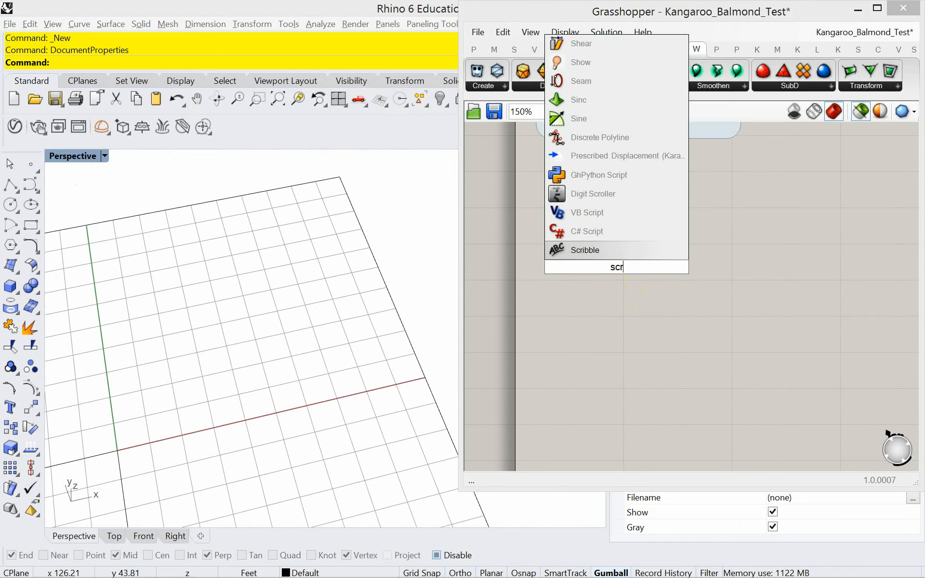
pyautogui.click(614, 251)
pyautogui.moveTo(611, 257); pyautogui.dragTo(658, 226)
pyautogui.doubleClick(658, 225)
pyautogui.moveTo(667, 161); pyautogui.dragTo(510, 159)
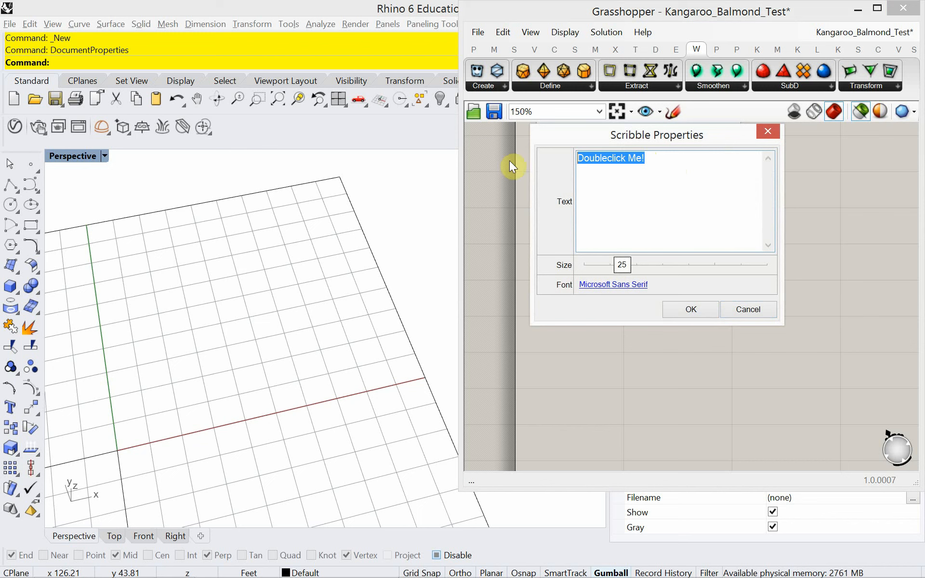
pyautogui.write('Boundary')
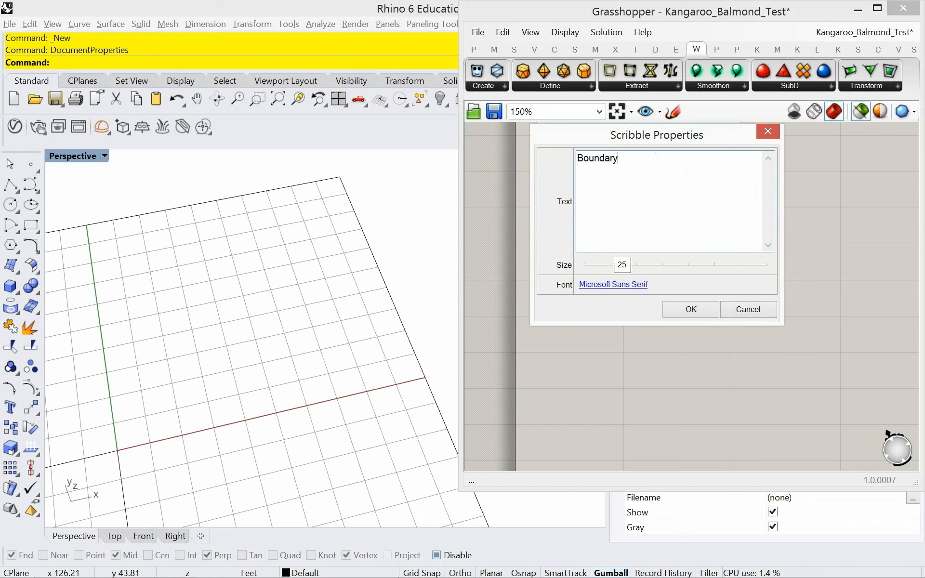
pyautogui.write(' Surface')
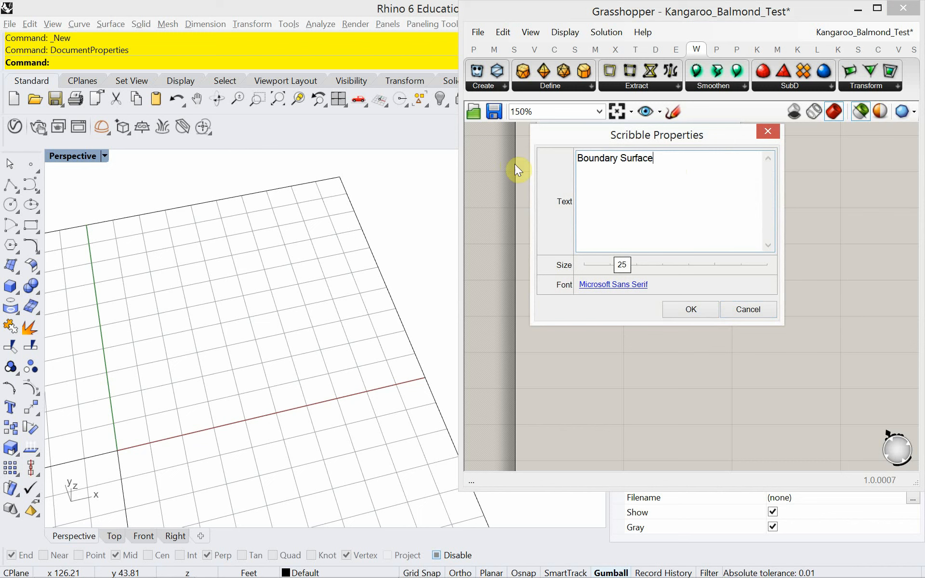
pyautogui.click(691, 306)
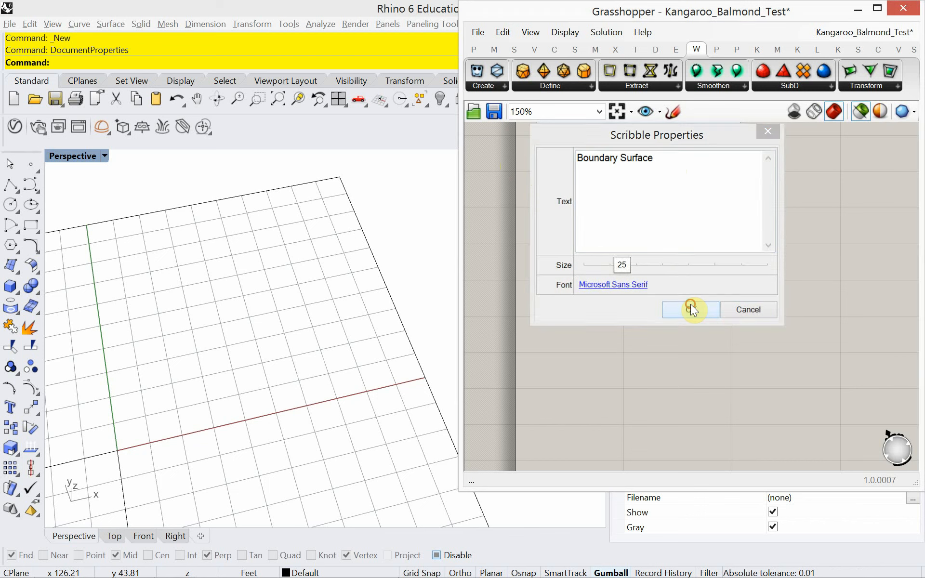
# Add a Construct Point component and position it just below the Boundary Surface label
pyautogui.doubleClick(640, 282)
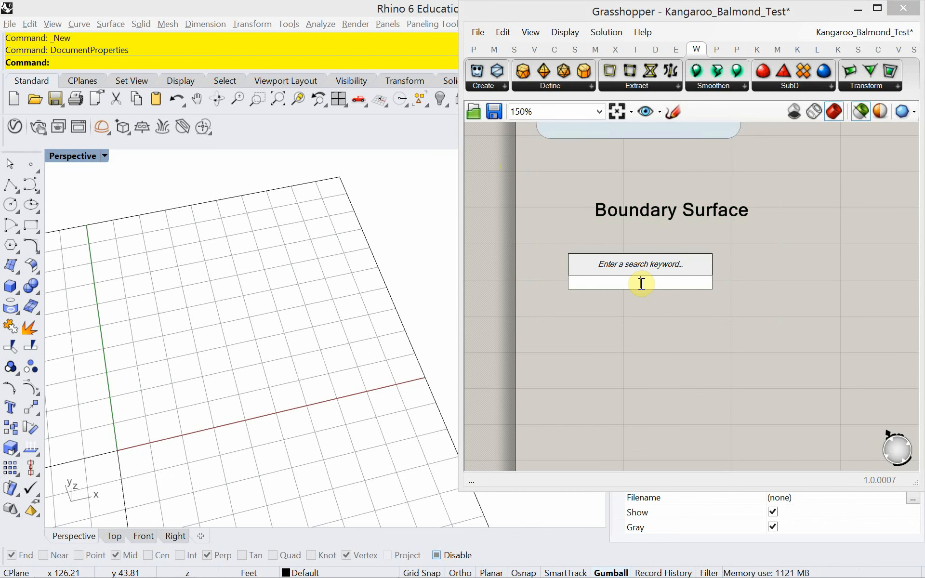
pyautogui.write('x')
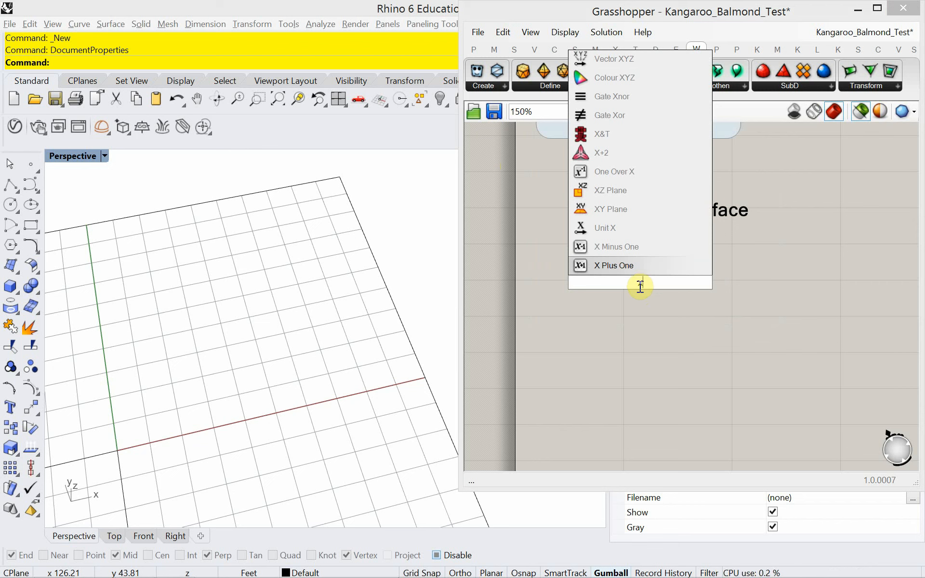
pyautogui.write('yz')
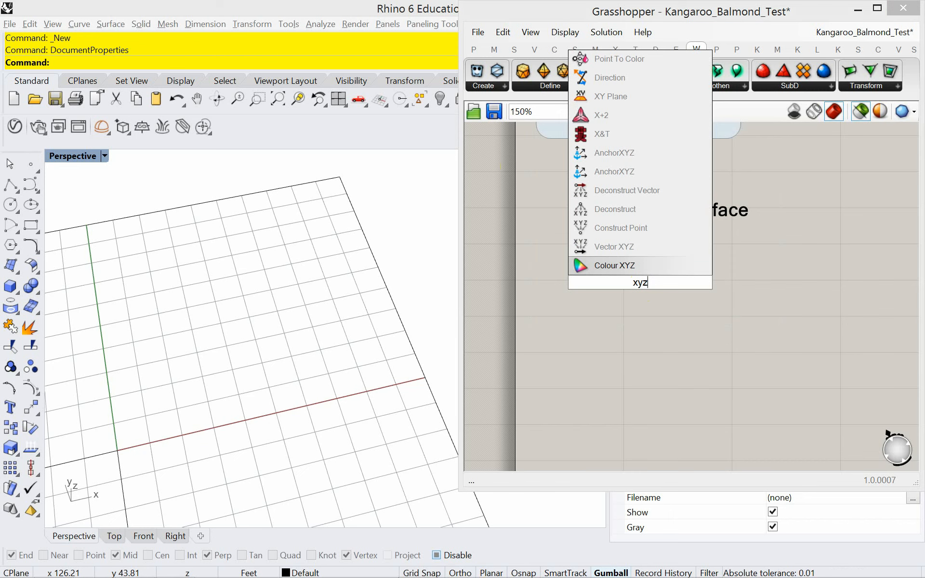
pyautogui.click(603, 228)
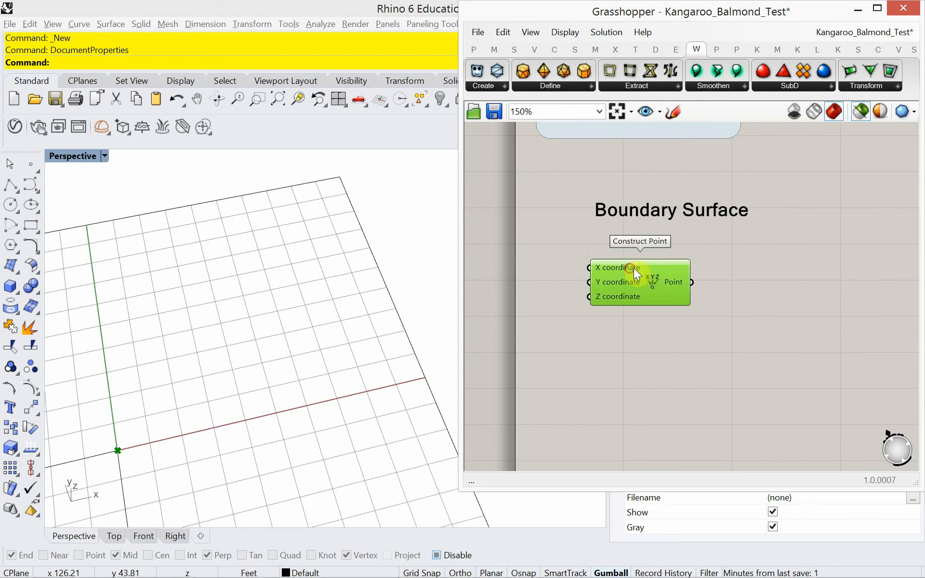
pyautogui.moveTo(634, 267); pyautogui.dragTo(678, 248)
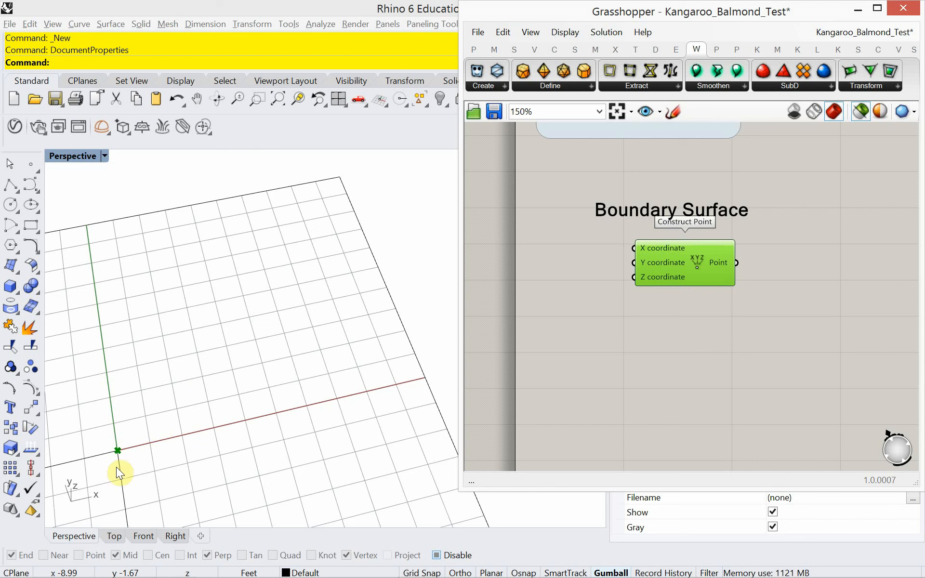
# Duplicate the Construct Point component below the original and shift both components aside to leave room for input sliders
pyautogui.moveTo(680, 269); pyautogui.dragTo(687, 365)
pyautogui.hotkey('ctrl', 'c')
pyautogui.hotkey('ctrl', 'v')
pyautogui.moveTo(675, 328); pyautogui.dragTo(755, 280, button='right')
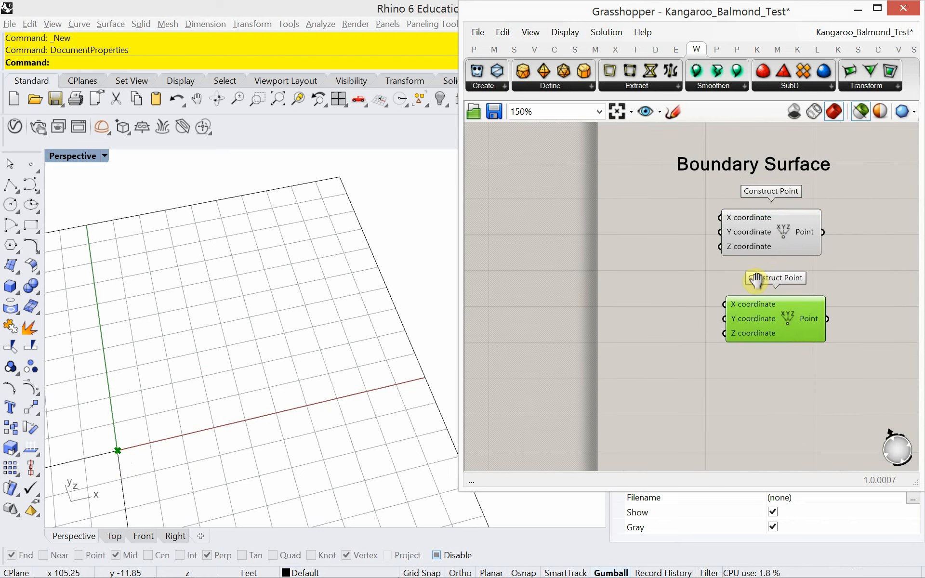
pyautogui.moveTo(770, 246); pyautogui.dragTo(821, 238)
pyautogui.moveTo(787, 322); pyautogui.dragTo(837, 320)
# Add a number slider from -100 to 100, wire it to the lower Construct Point's X coordinate and set it to 16
pyautogui.doubleClick(652, 320)
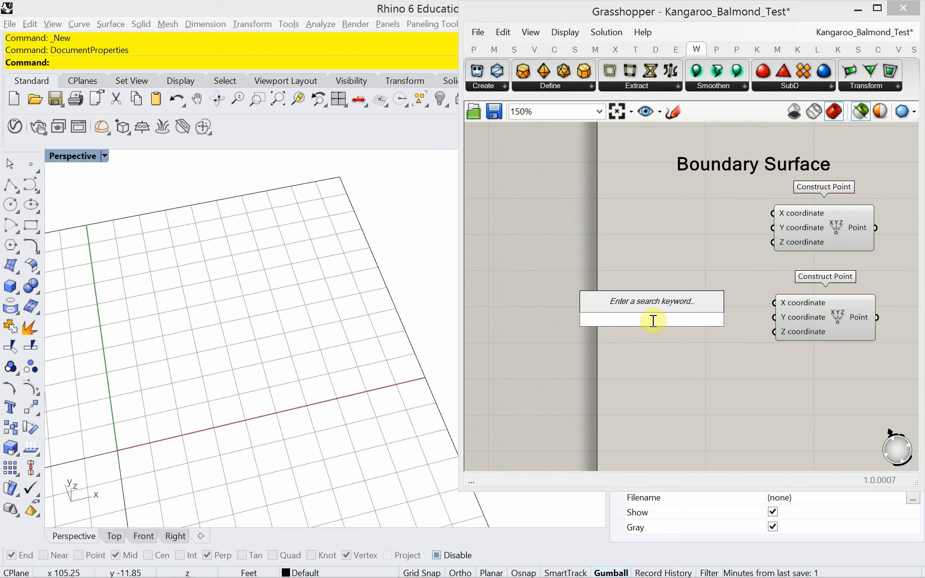
pyautogui.write('-100<1')
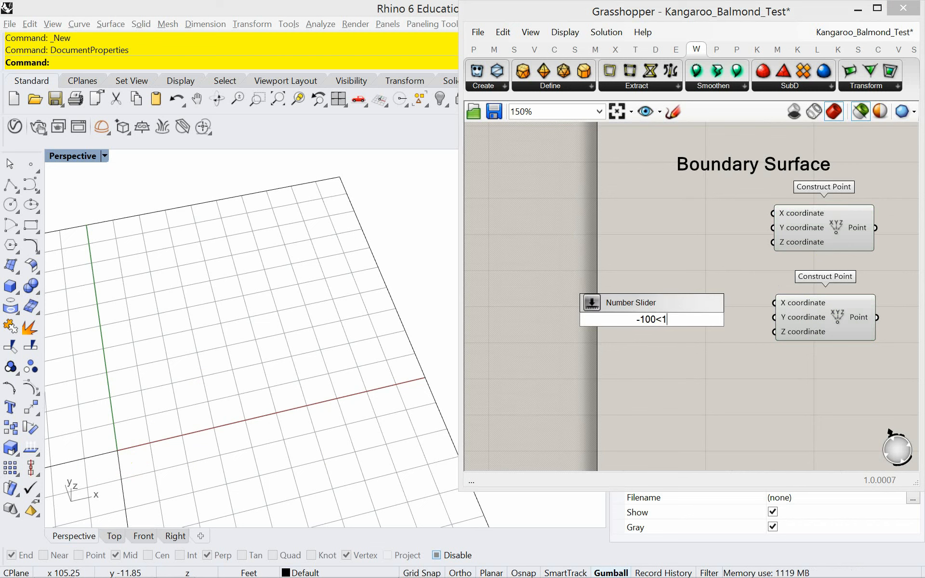
pyautogui.write('00')
pyautogui.press('Return')
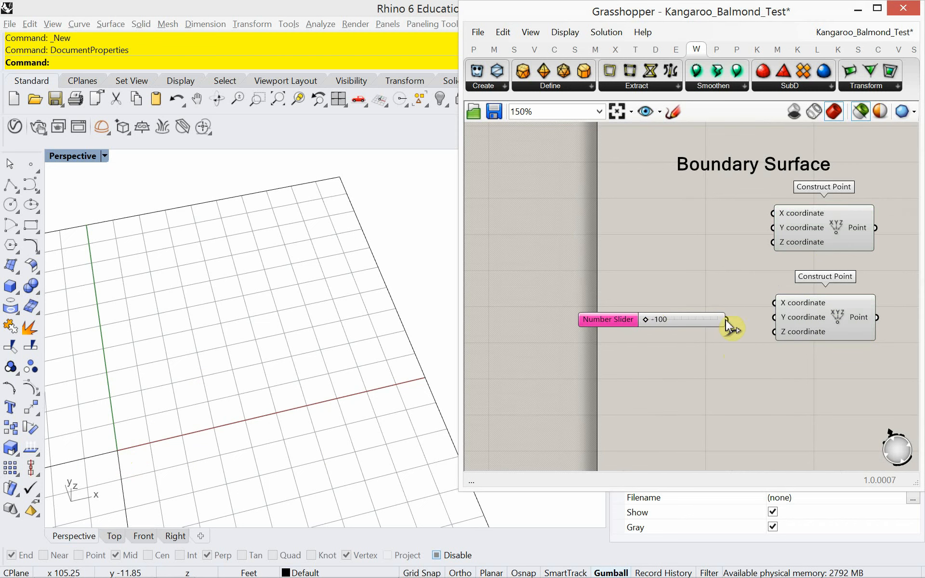
pyautogui.moveTo(765, 300); pyautogui.dragTo(766, 302)
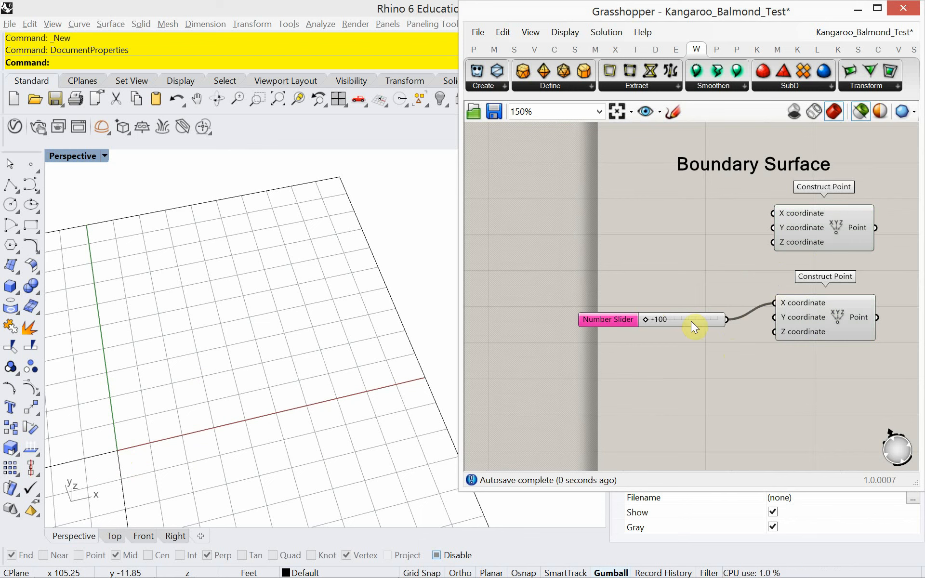
pyautogui.moveTo(690, 320); pyautogui.dragTo(713, 302)
pyautogui.moveTo(718, 308)
pyautogui.mouseDown()
pyautogui.moveTo(690, 309)
pyautogui.moveTo(719, 313)
pyautogui.mouseUp()
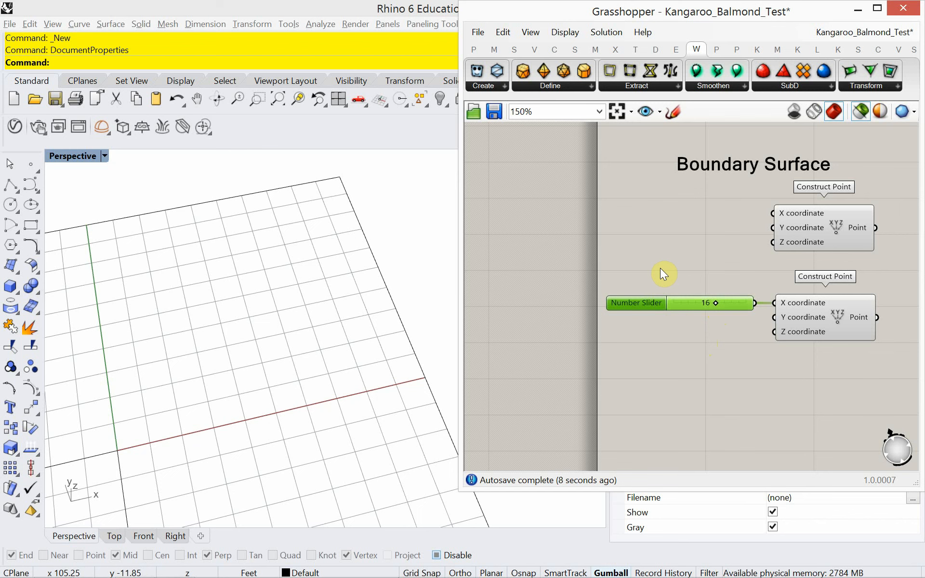
# Turn off selected-only preview and feed the lower Construct Point's Y coordinate from a duplicate slider set to 37
pyautogui.keyDown('alt'); pyautogui.moveTo(664, 300); pyautogui.dragTo(685, 330); pyautogui.keyUp('alt')
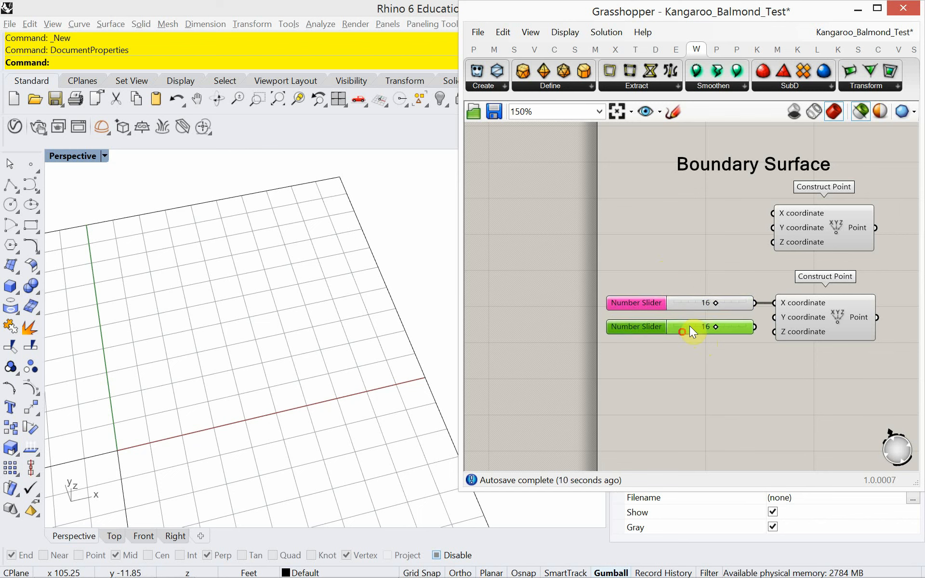
pyautogui.click(862, 113)
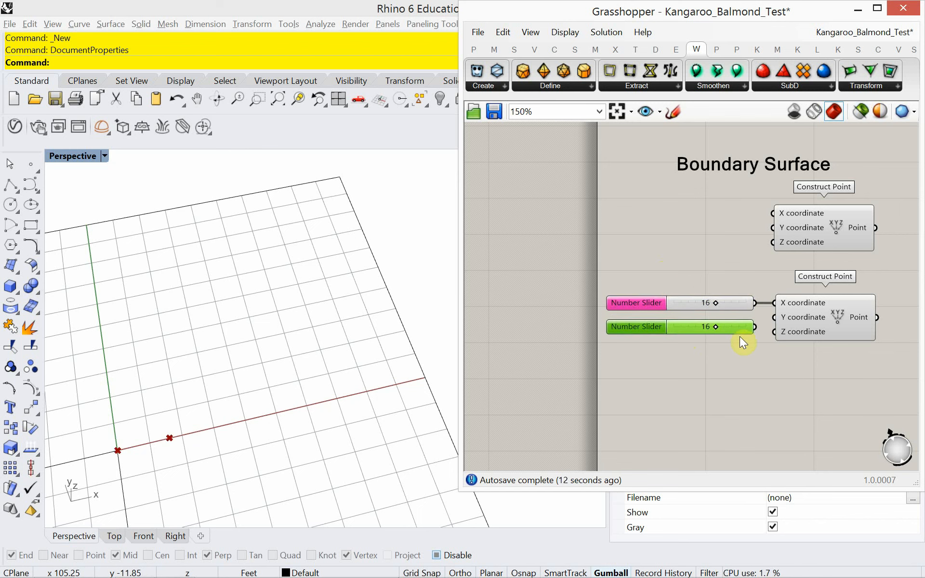
pyautogui.moveTo(755, 331); pyautogui.dragTo(774, 317)
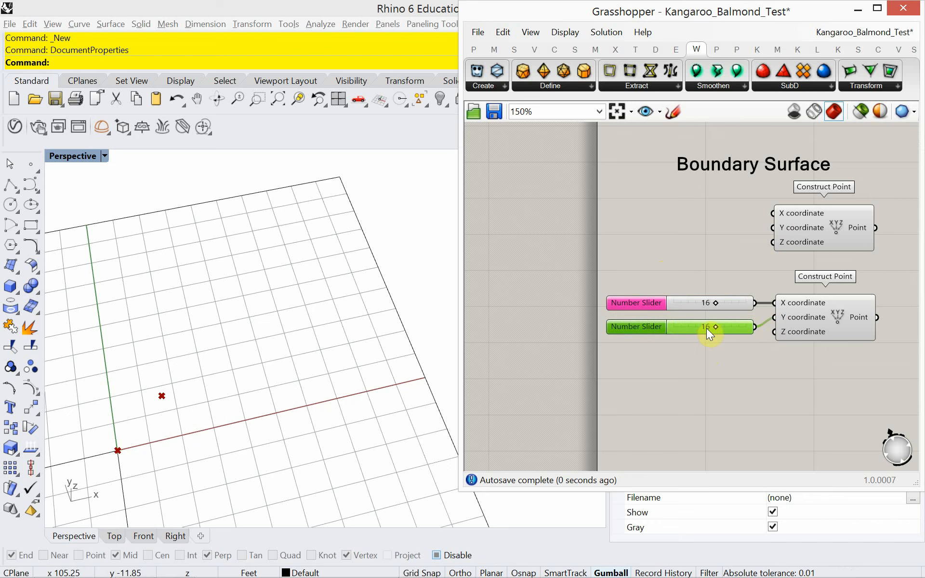
pyautogui.moveTo(714, 330); pyautogui.dragTo(723, 327)
# Duplicate the lower Construct Point together with its two sliders and place the copies directly beneath it
pyautogui.moveTo(731, 339); pyautogui.dragTo(704, 296, button='right')
pyautogui.moveTo(801, 354); pyautogui.dragTo(682, 251)
pyautogui.hotkey('ctrl', 'c')
pyautogui.hotkey('ctrl', 'v')
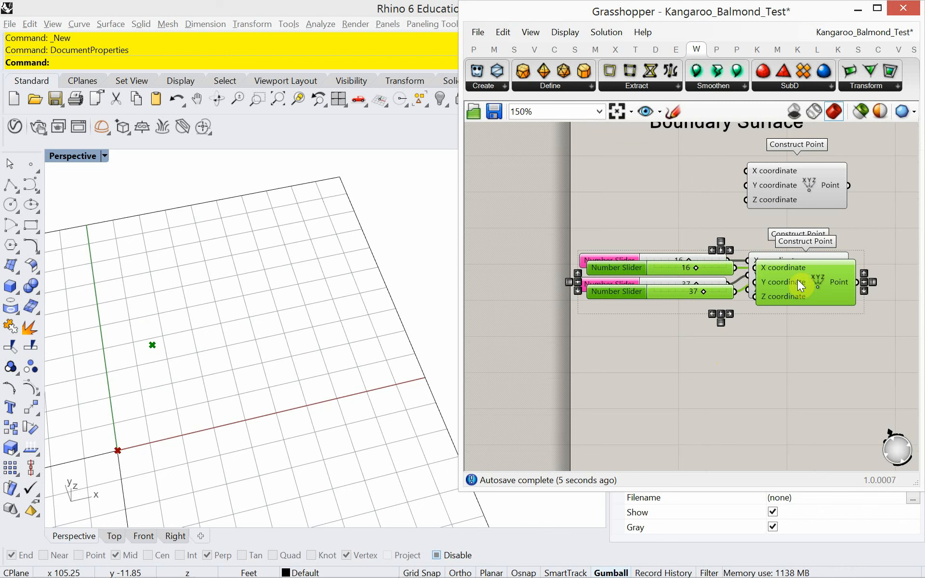
pyautogui.moveTo(799, 284); pyautogui.dragTo(796, 369)
pyautogui.click(647, 328)
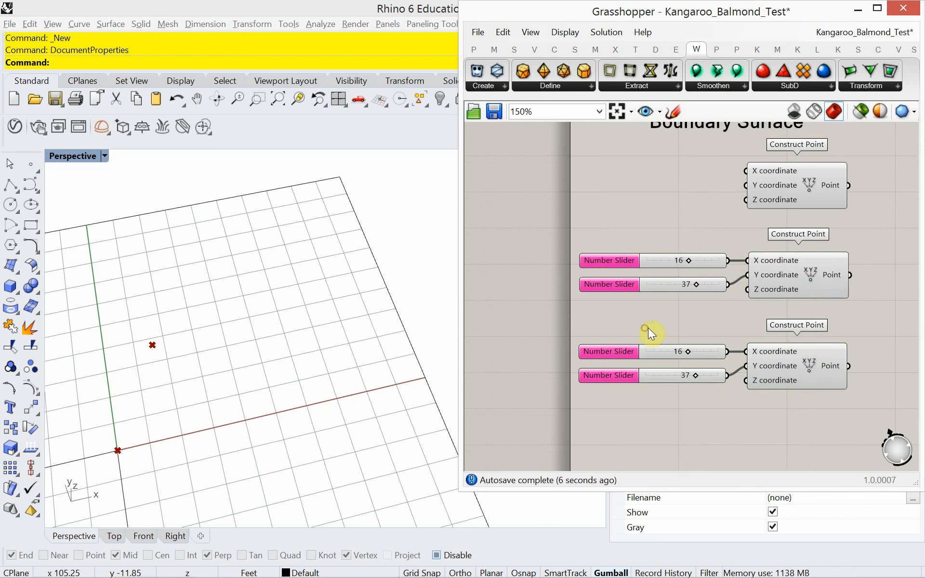
# Set the third Construct Point's sliders to X 51 and Y 60 and place a duplicate of that group beneath it
pyautogui.moveTo(687, 352); pyautogui.dragTo(703, 377)
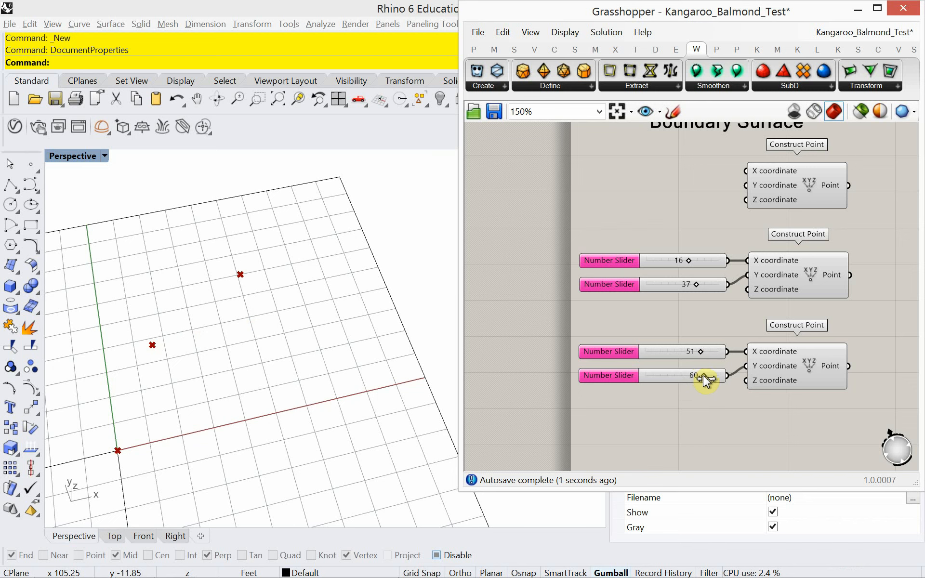
pyautogui.click(742, 398)
pyautogui.moveTo(742, 404); pyautogui.dragTo(719, 327, button='right')
pyautogui.moveTo(750, 340); pyautogui.dragTo(638, 262)
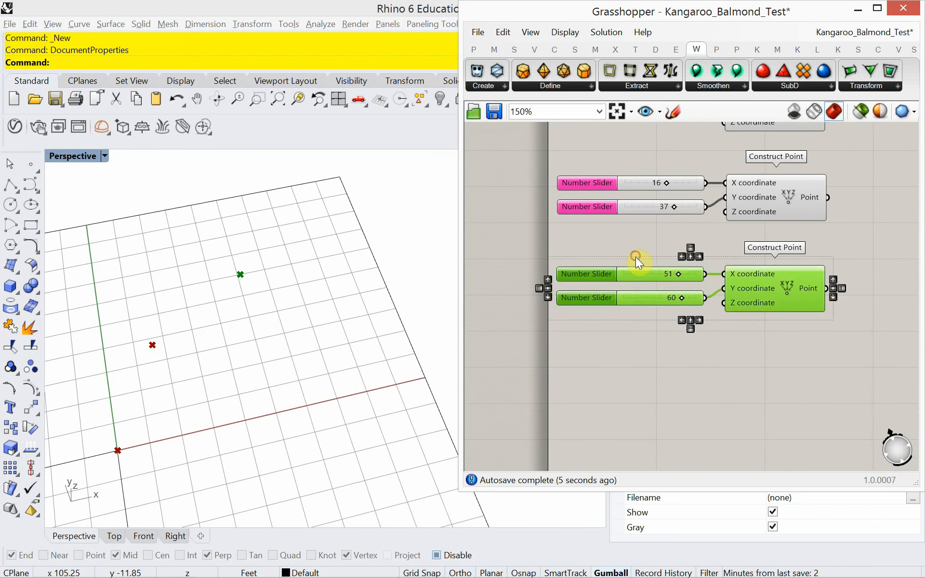
pyautogui.hotkey('ctrl', 'c')
pyautogui.hotkey('ctrl', 'v')
pyautogui.moveTo(770, 309); pyautogui.dragTo(759, 404)
pyautogui.click(667, 344)
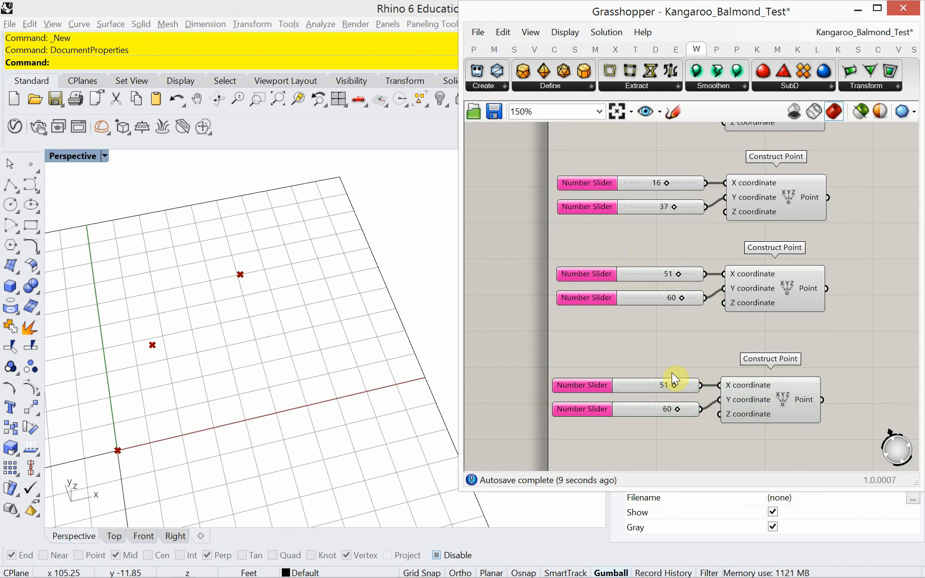
# Set the fourth Construct Point's sliders to X 87 and Y -21 and place a duplicate of that group beneath it
pyautogui.moveTo(674, 390); pyautogui.dragTo(648, 409)
pyautogui.moveTo(674, 396); pyautogui.dragTo(676, 306, button='right')
pyautogui.moveTo(769, 377); pyautogui.dragTo(646, 270)
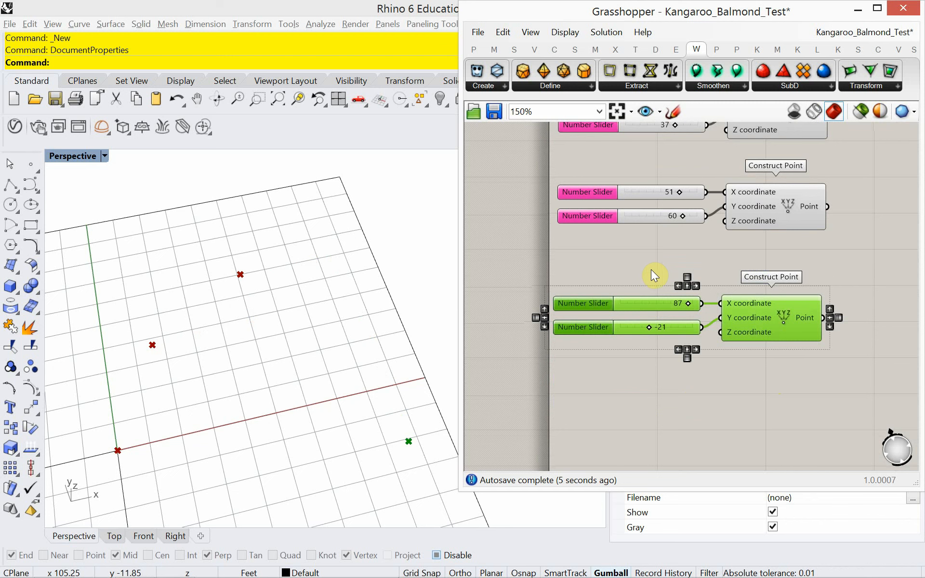
pyautogui.hotkey('ctrl', 'c')
pyautogui.hotkey('ctrl', 'v')
pyautogui.moveTo(760, 321); pyautogui.dragTo(756, 409)
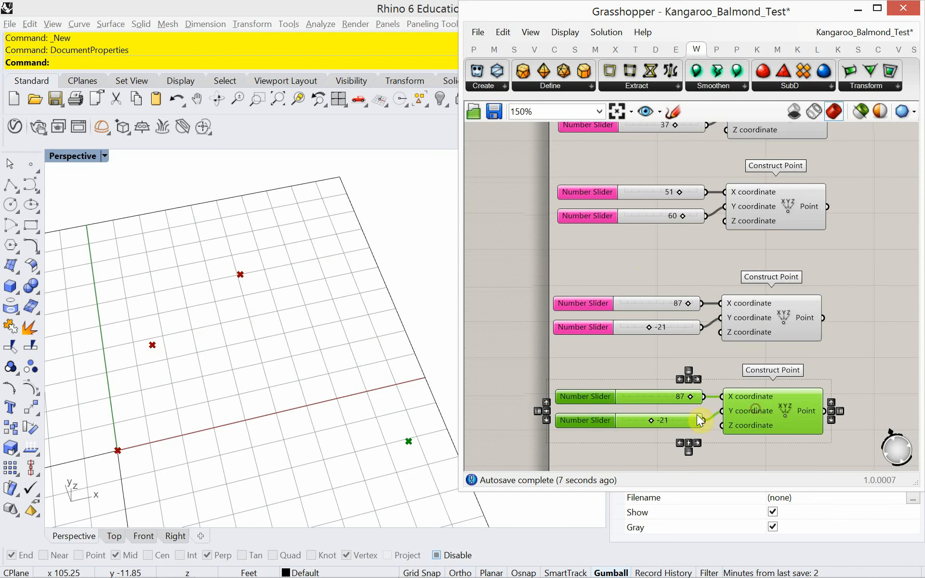
# Set the fifth point's sliders to X 43 and Y -12, the third point's X to 74 and the fourth point's Y to 6
pyautogui.moveTo(690, 397); pyautogui.dragTo(658, 423)
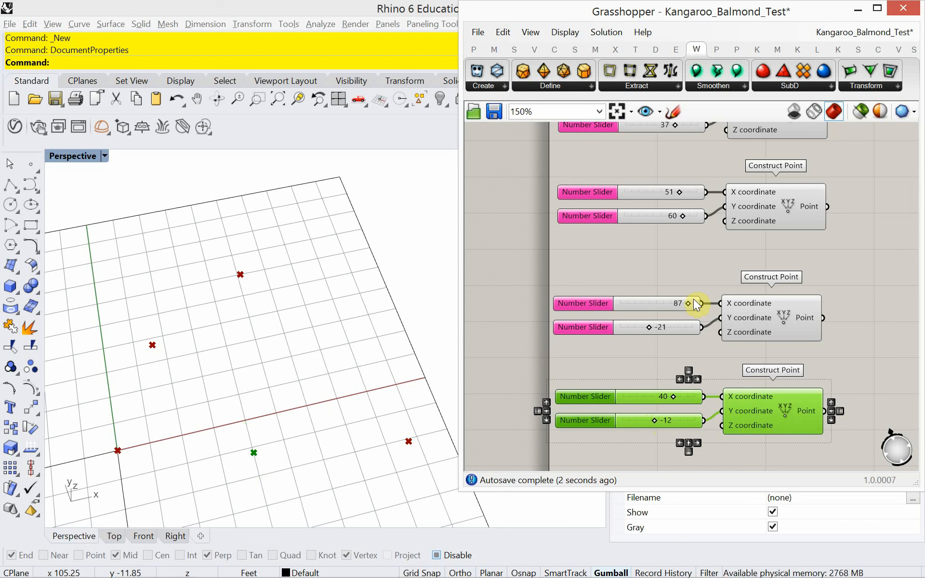
pyautogui.moveTo(680, 196); pyautogui.dragTo(690, 200)
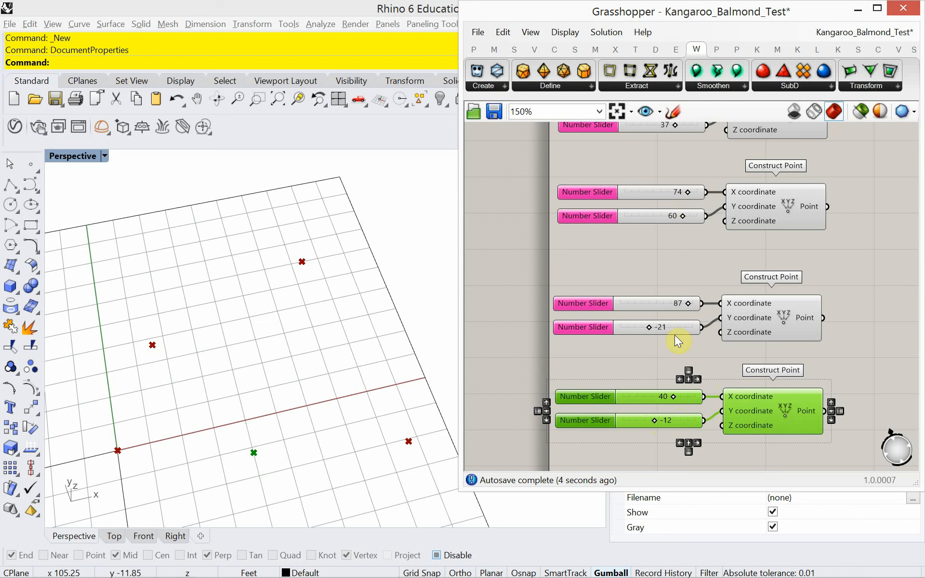
pyautogui.moveTo(670, 392); pyautogui.dragTo(673, 396)
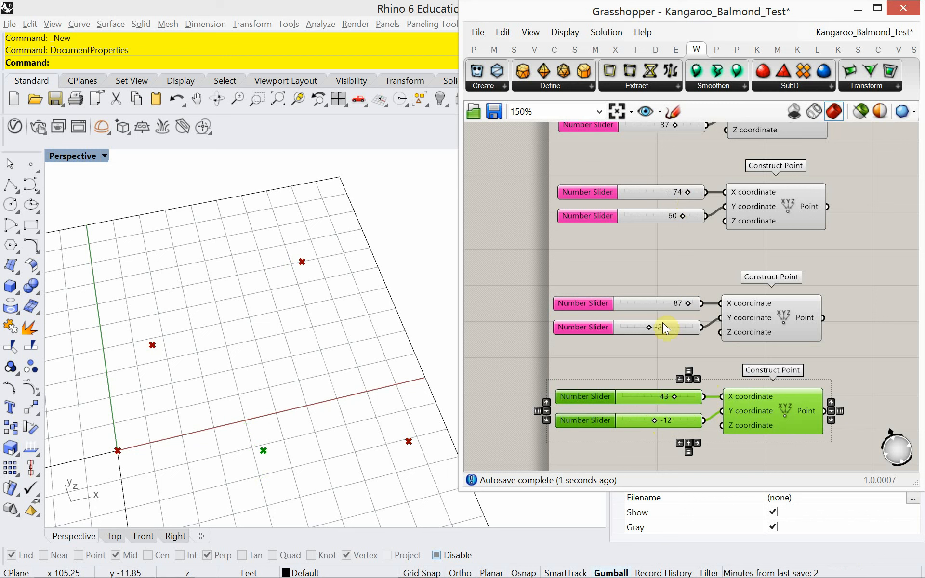
pyautogui.moveTo(649, 327); pyautogui.dragTo(663, 331)
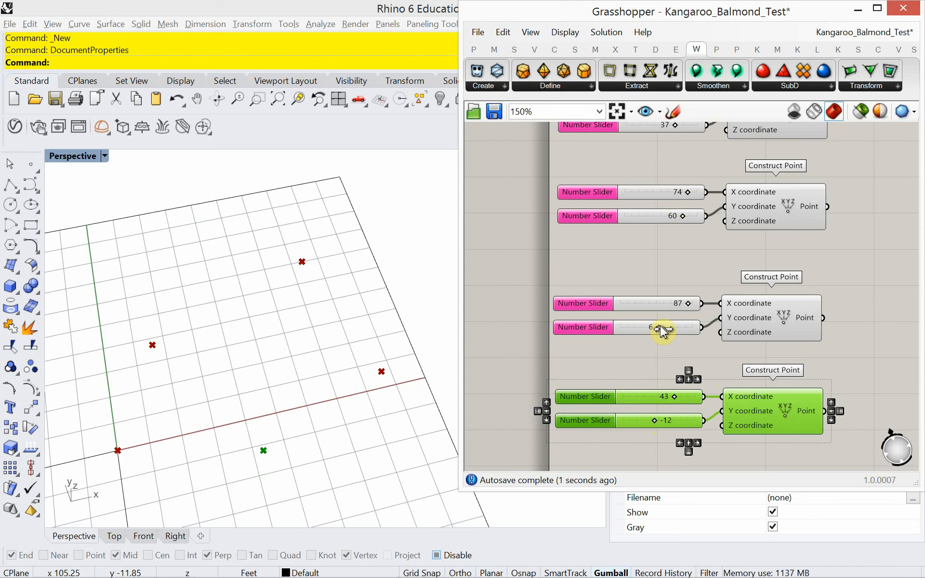
# Align the right edges of the five Construct Points, line up their sliders, and shift the Boundary Surface label slightly up
pyautogui.scroll(-5, 677, 348)
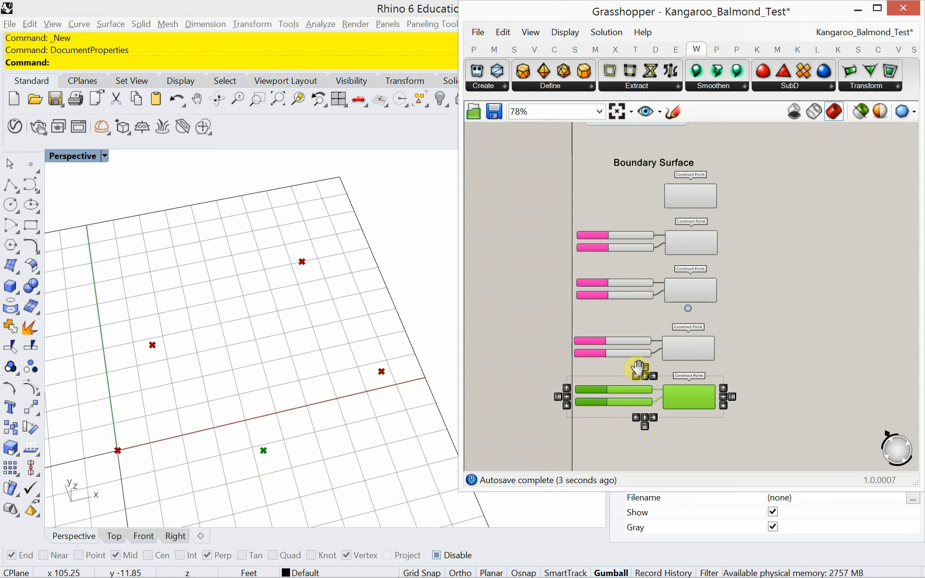
pyautogui.click(756, 409)
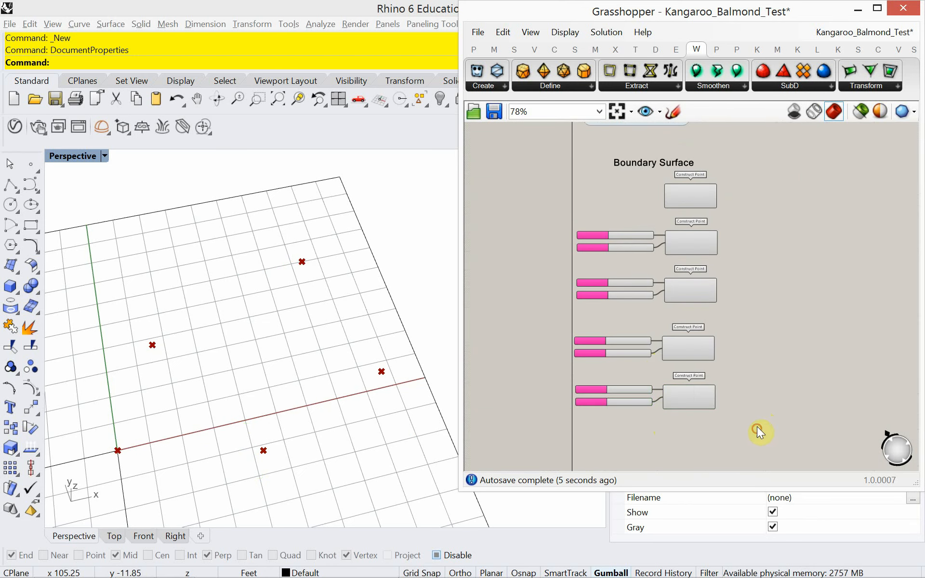
pyautogui.moveTo(757, 429); pyautogui.dragTo(696, 202)
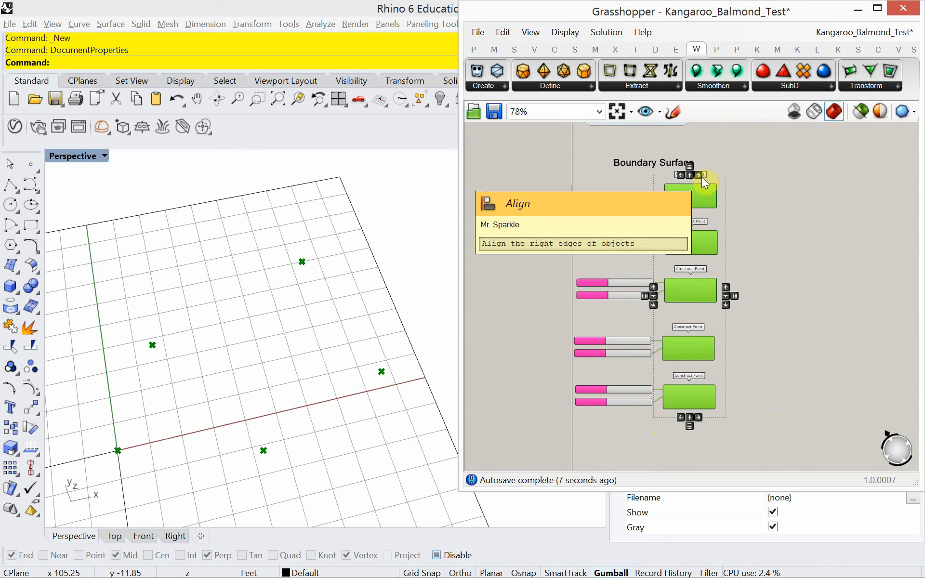
pyautogui.click(701, 175)
pyautogui.moveTo(645, 427); pyautogui.dragTo(594, 216)
pyautogui.click(621, 221)
pyautogui.click(763, 284)
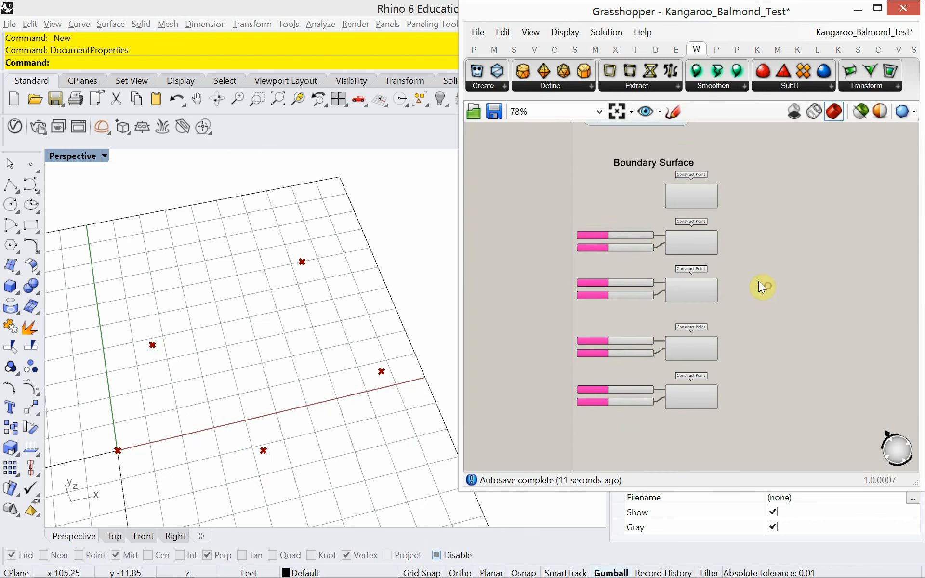
pyautogui.moveTo(677, 176); pyautogui.dragTo(680, 167)
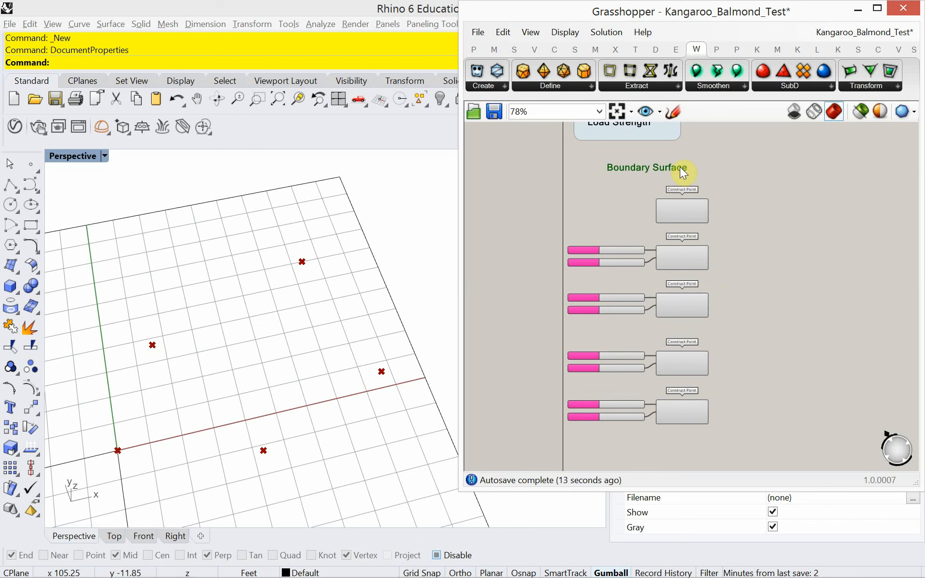
# Add an Interpolate curve component beside the Construct Points
pyautogui.doubleClick(739, 287)
pyautogui.write('interpo')
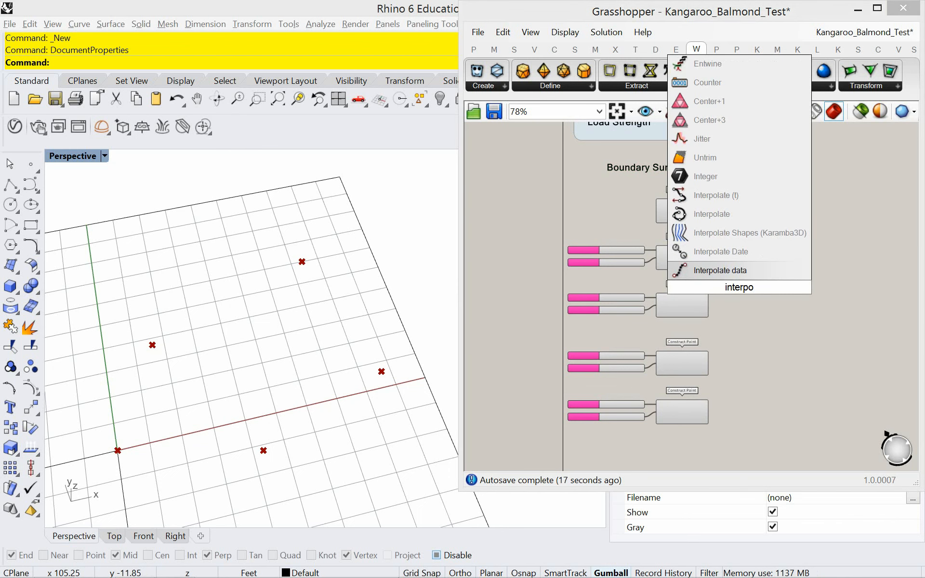
pyautogui.click(739, 217)
pyautogui.click(738, 278)
pyautogui.scroll(5, 764, 263)
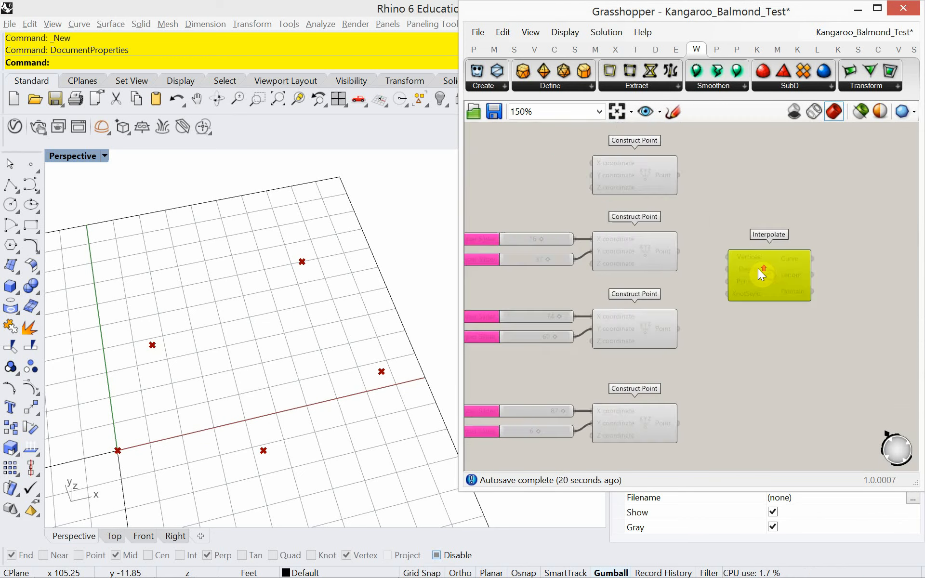
pyautogui.scroll(-1, 753, 269)
pyautogui.moveTo(744, 314); pyautogui.dragTo(736, 245)
# Wire all five Construct Point outputs in order into Interpolate's Vertices input and move the component further away from the points
pyautogui.moveTo(641, 190); pyautogui.dragTo(696, 223)
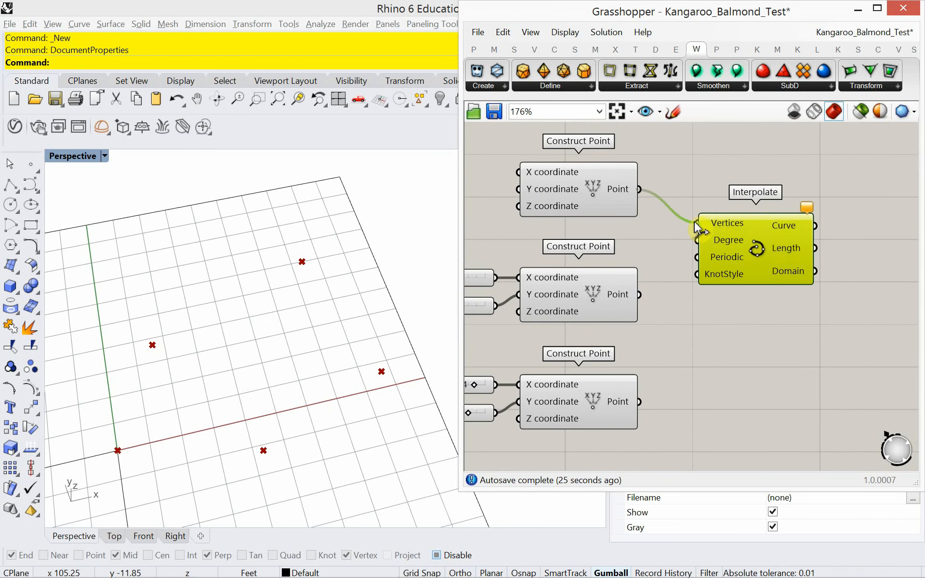
pyautogui.moveTo(639, 294); pyautogui.dragTo(696, 223)
pyautogui.keyDown('shift'); pyautogui.moveTo(644, 400); pyautogui.dragTo(699, 223); pyautogui.keyUp('shift')
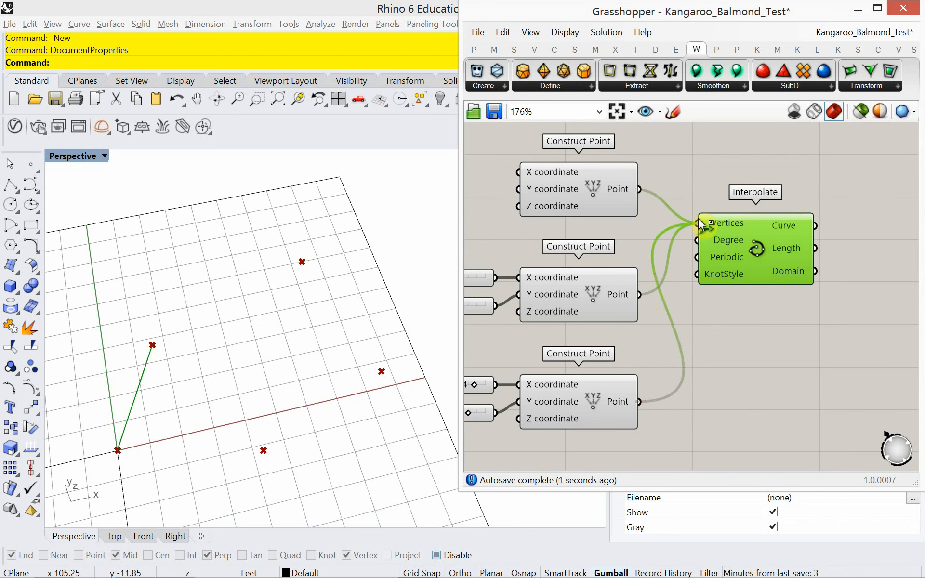
pyautogui.scroll(-4, 701, 218)
pyautogui.scroll(2, 753, 360)
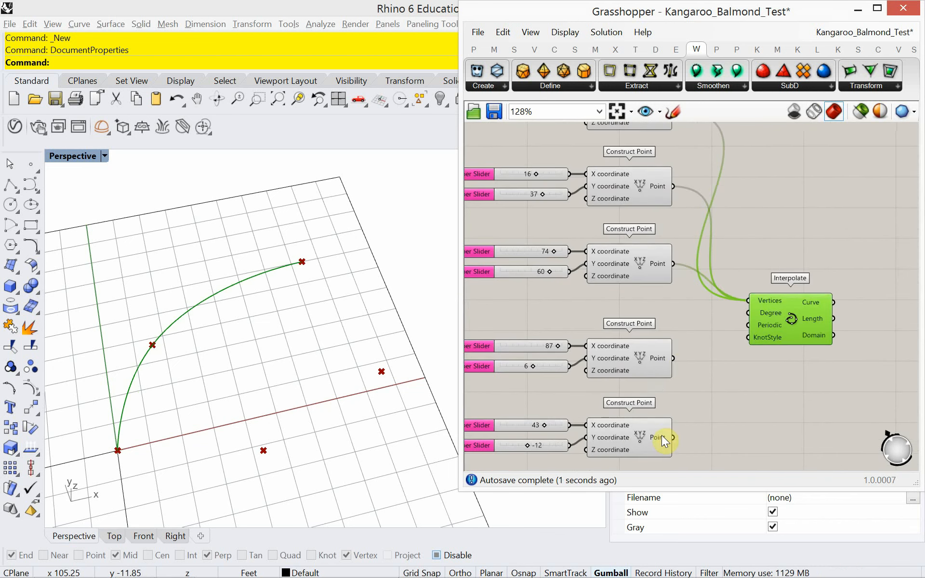
pyautogui.keyDown('shift'); pyautogui.moveTo(673, 358); pyautogui.dragTo(746, 304); pyautogui.keyUp('shift')
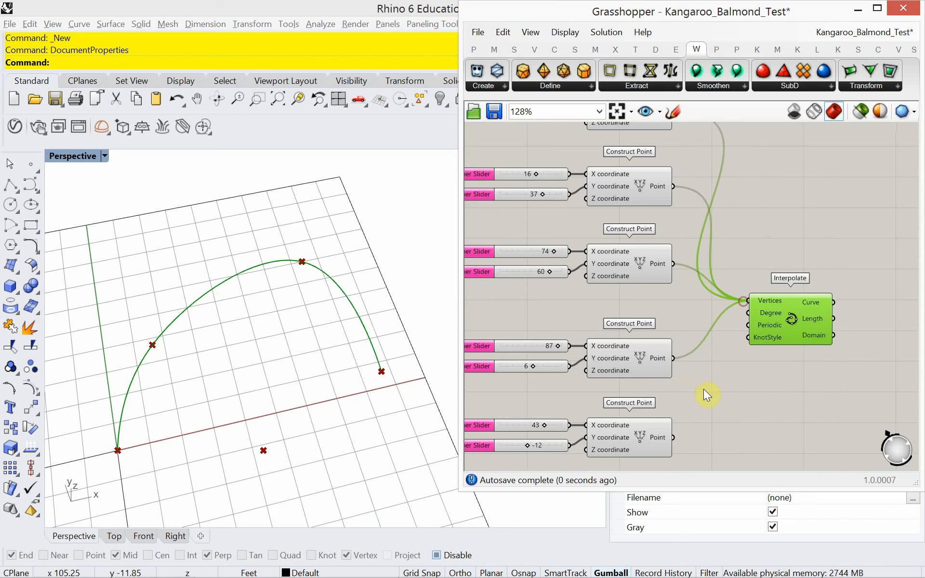
pyautogui.keyDown('shift'); pyautogui.moveTo(673, 437); pyautogui.dragTo(744, 301); pyautogui.keyUp('shift')
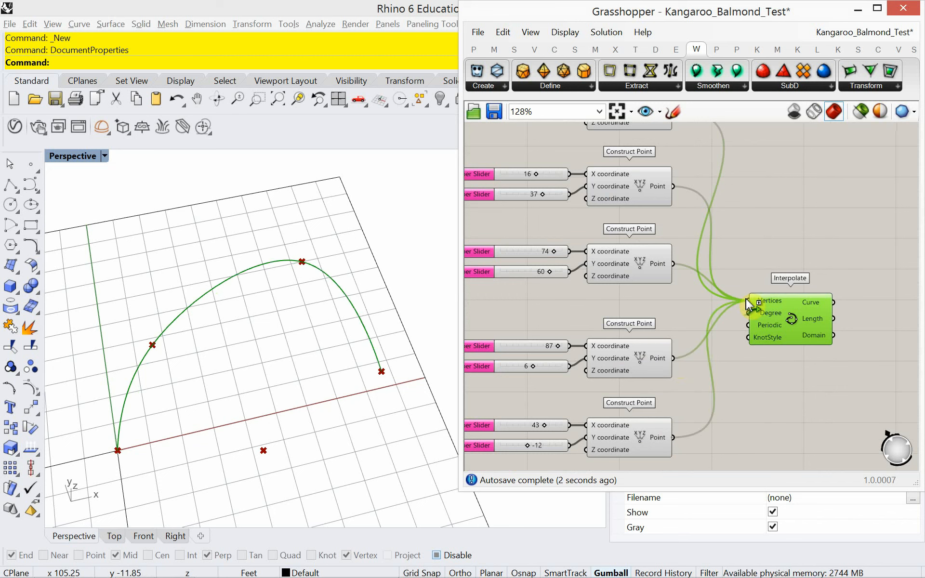
pyautogui.moveTo(778, 334); pyautogui.dragTo(816, 337)
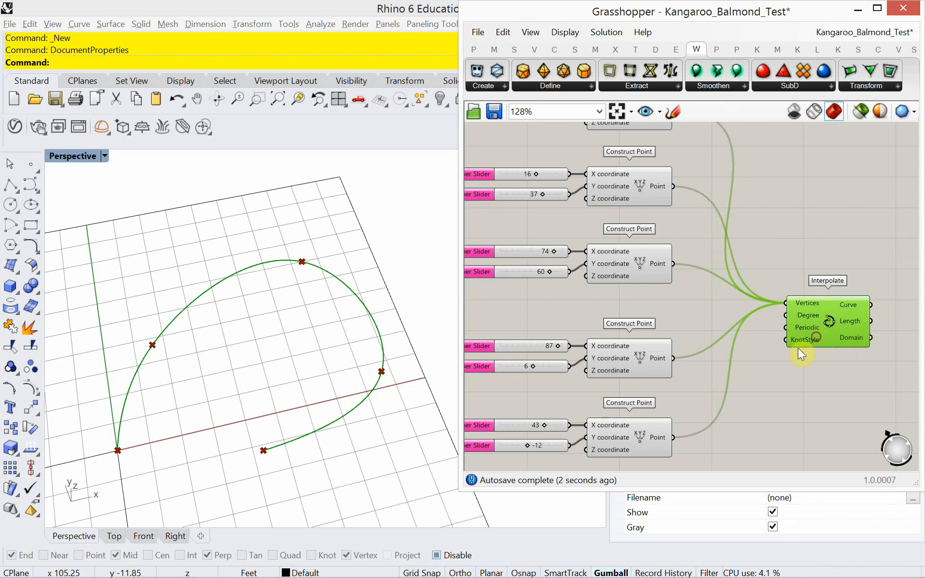
# Add a Boolean Toggle, connect it to Interpolate's Periodic input and set it to True
pyautogui.doubleClick(758, 381)
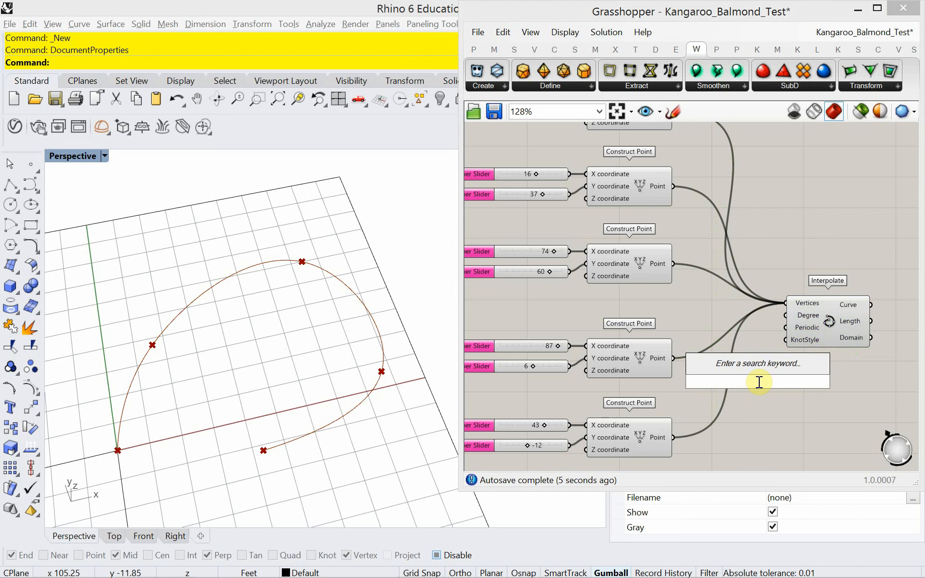
pyautogui.write('bool')
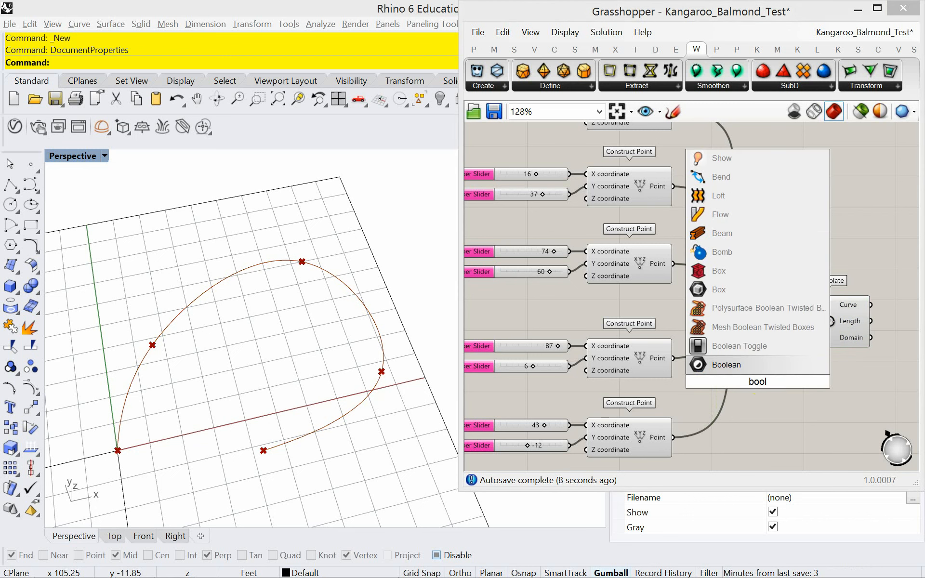
pyautogui.click(754, 350)
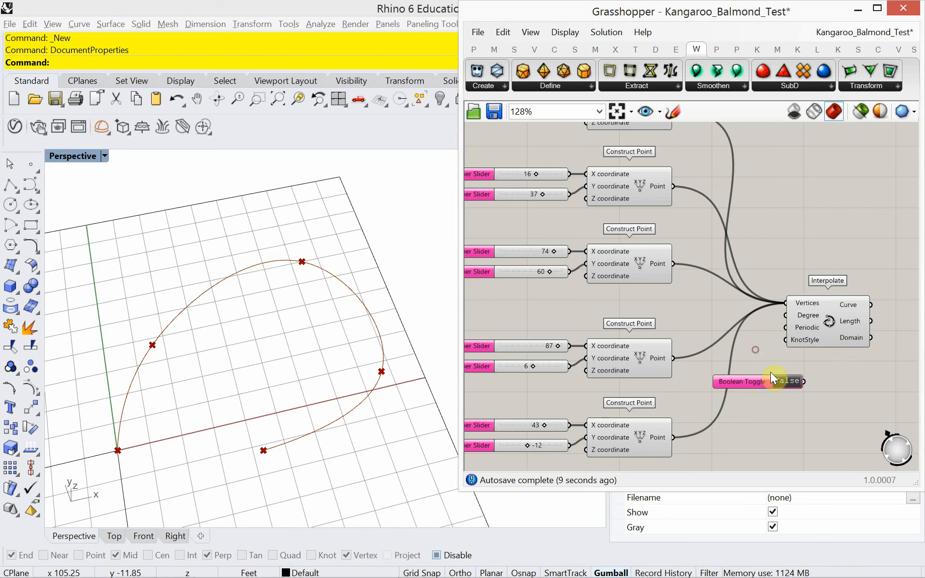
pyautogui.moveTo(802, 384); pyautogui.dragTo(785, 327)
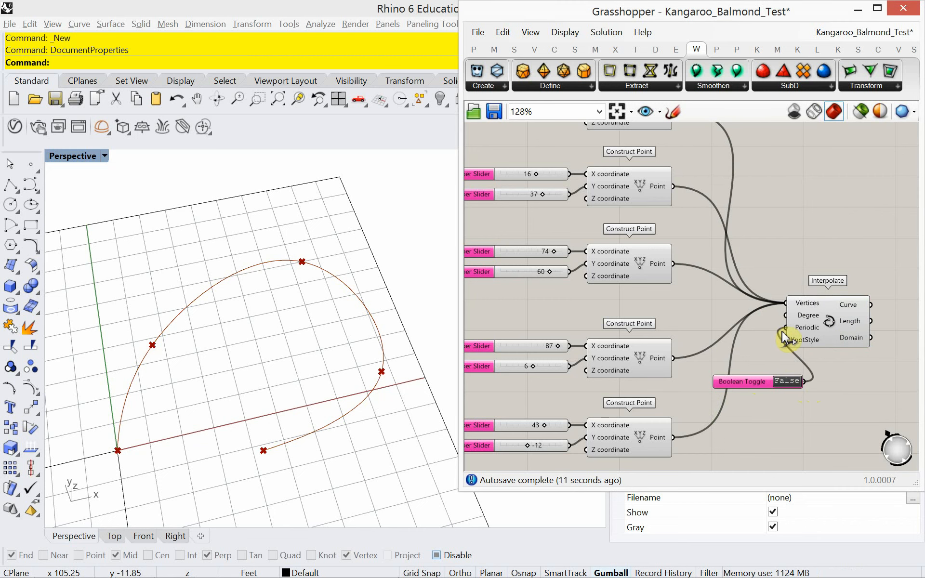
pyautogui.doubleClick(783, 382)
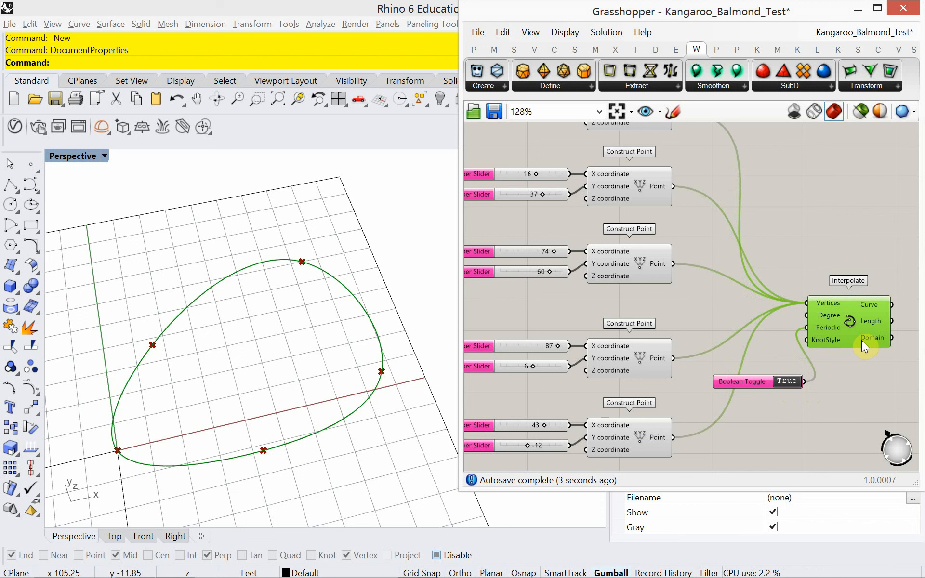
# Tuck the Boolean Toggle closer beneath Interpolate and move both components further from the Construct Points
pyautogui.moveTo(862, 340); pyautogui.dragTo(865, 338)
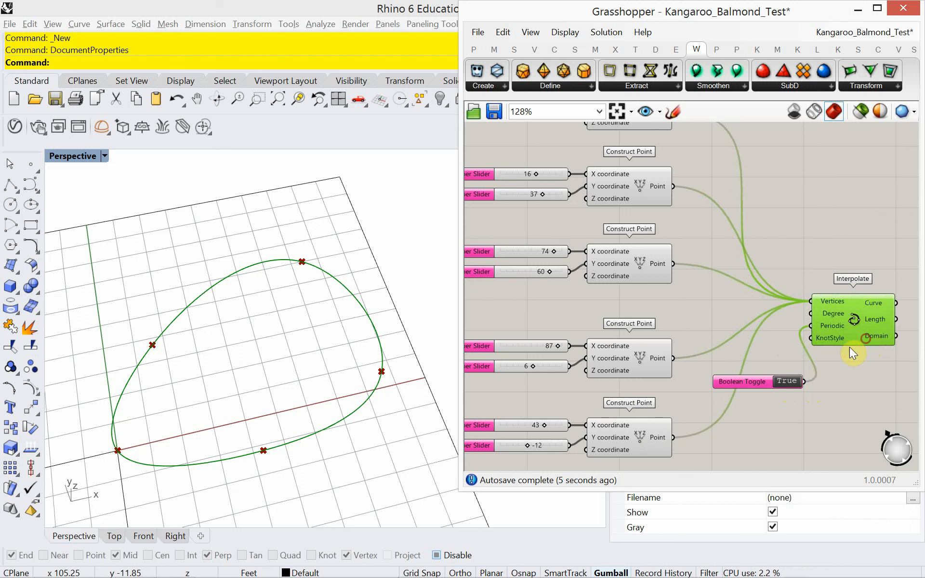
pyautogui.moveTo(757, 381); pyautogui.dragTo(755, 365)
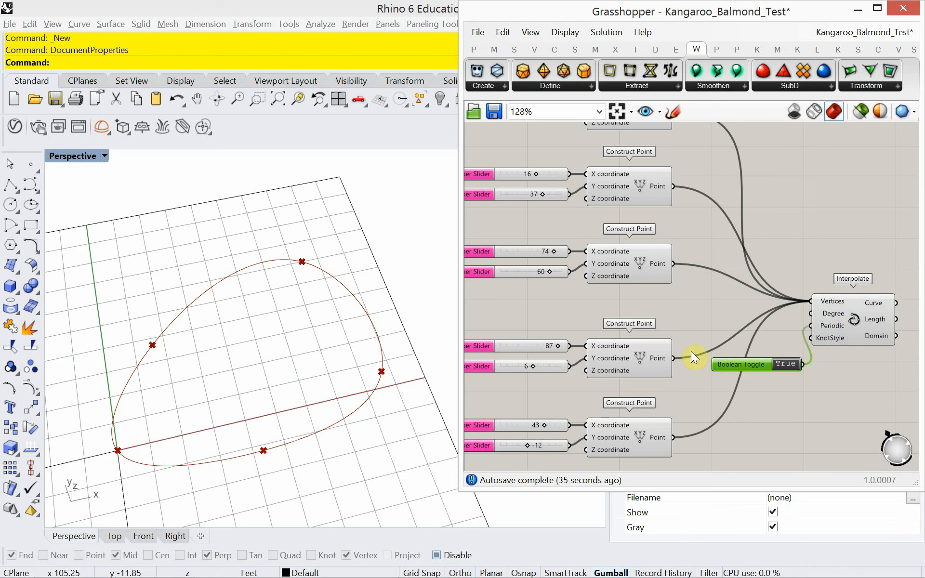
pyautogui.moveTo(664, 322); pyautogui.dragTo(543, 288, button='right')
pyautogui.moveTo(786, 343); pyautogui.dragTo(645, 234)
pyautogui.moveTo(721, 284); pyautogui.dragTo(792, 291)
# Add a Scribble label reading "Base Curve" and center it above the Interpolate component
pyautogui.doubleClick(778, 232)
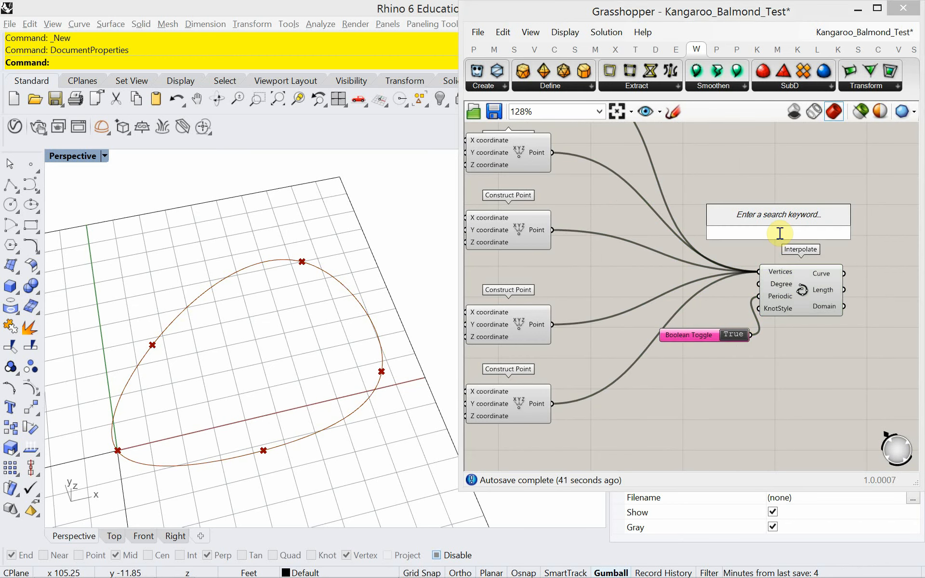
pyautogui.write('scri')
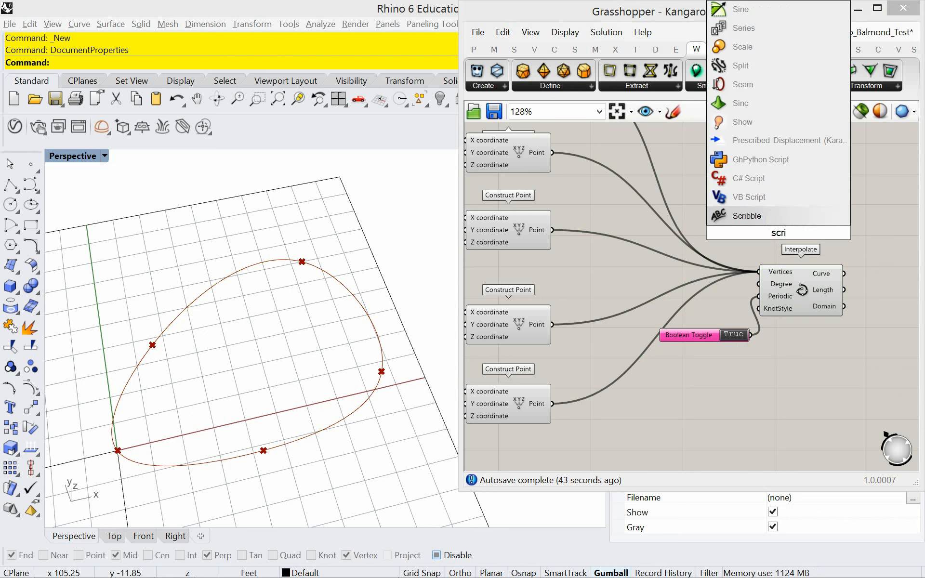
pyautogui.click(774, 215)
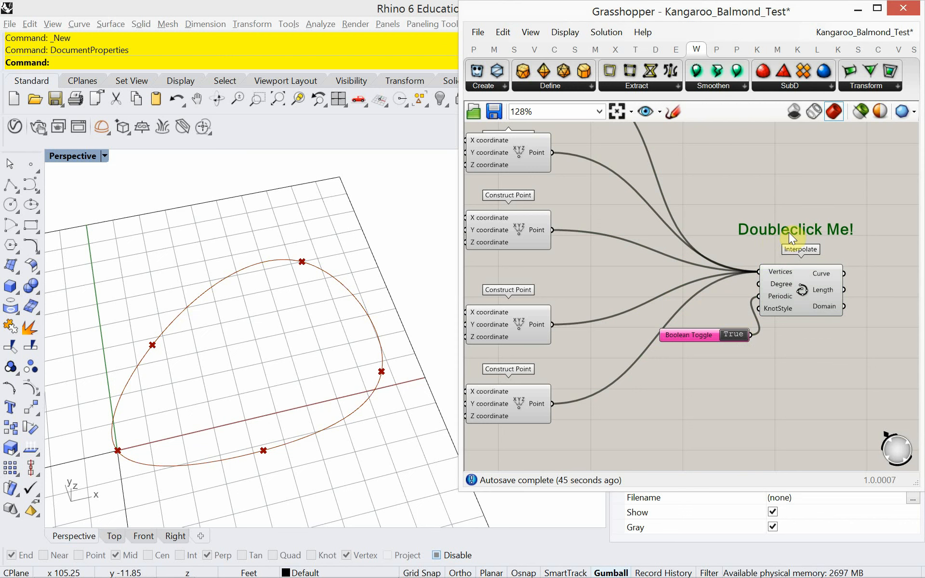
pyautogui.doubleClick(789, 230)
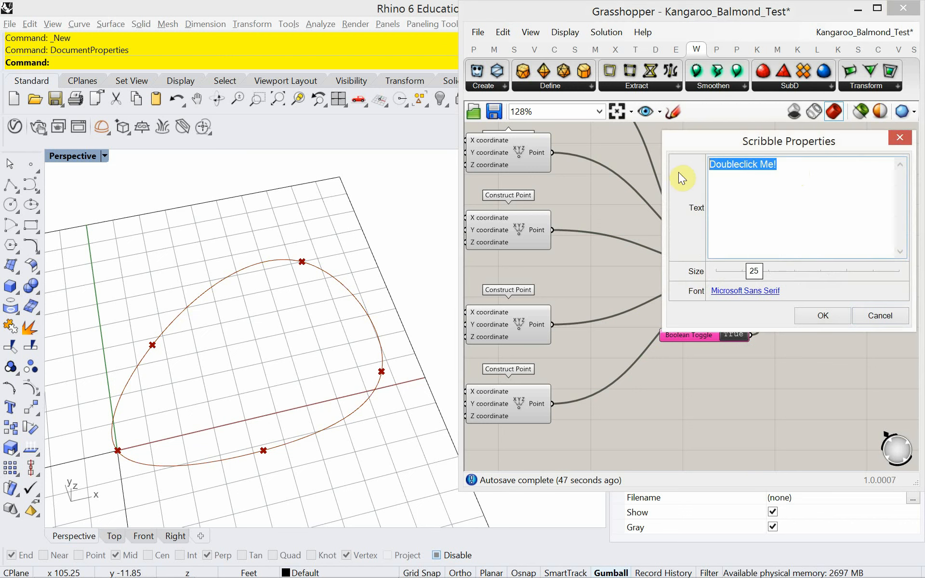
pyautogui.write('Base C')
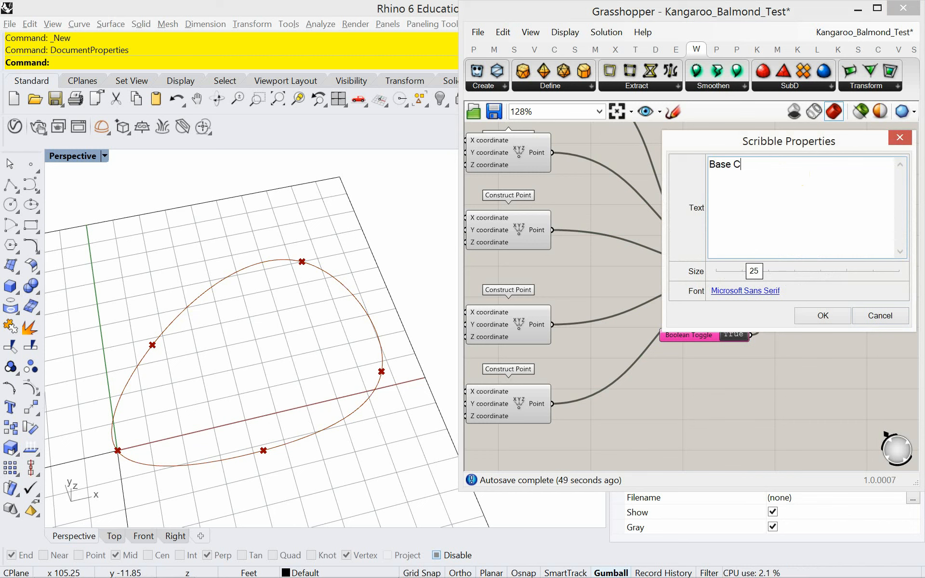
pyautogui.write('ur')
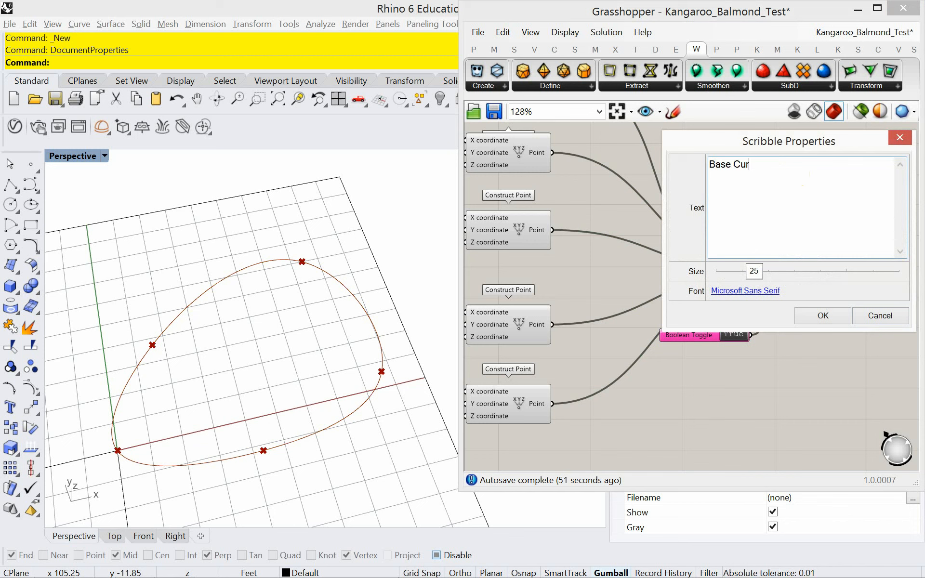
pyautogui.write('ve')
pyautogui.click(832, 316)
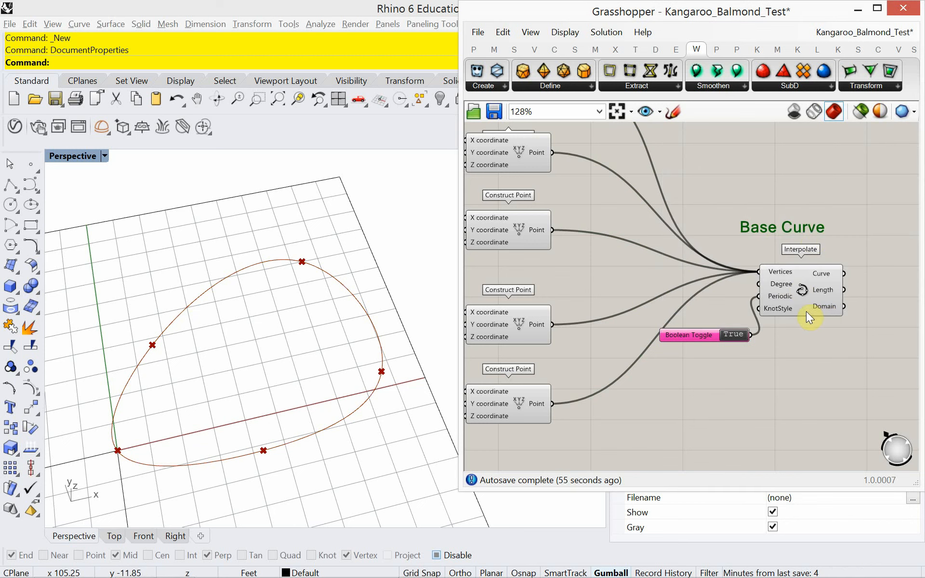
pyautogui.moveTo(814, 224); pyautogui.dragTo(834, 227)
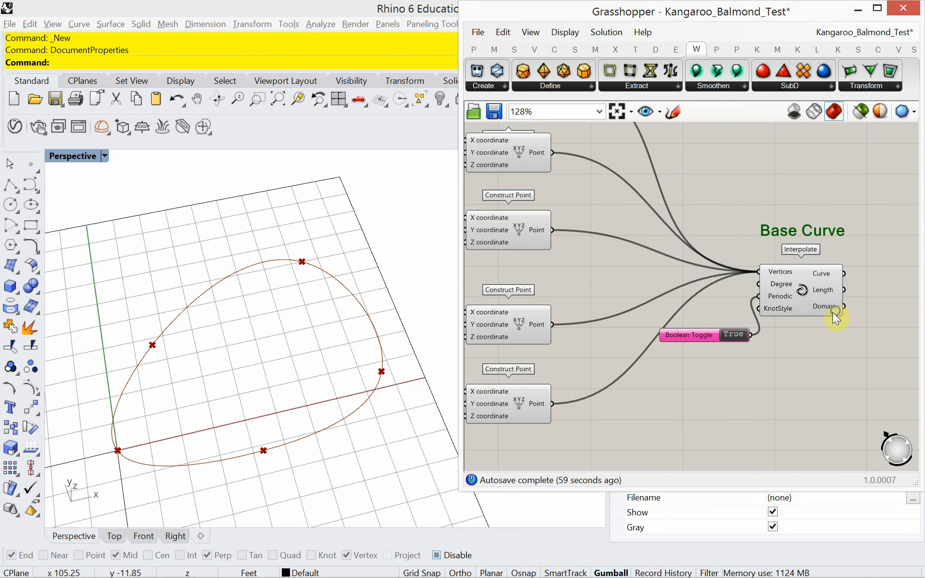
# Add an Offset Curve component in the empty canvas area beside Interpolate
pyautogui.moveTo(832, 312); pyautogui.dragTo(646, 296, button='right')
pyautogui.click(746, 301)
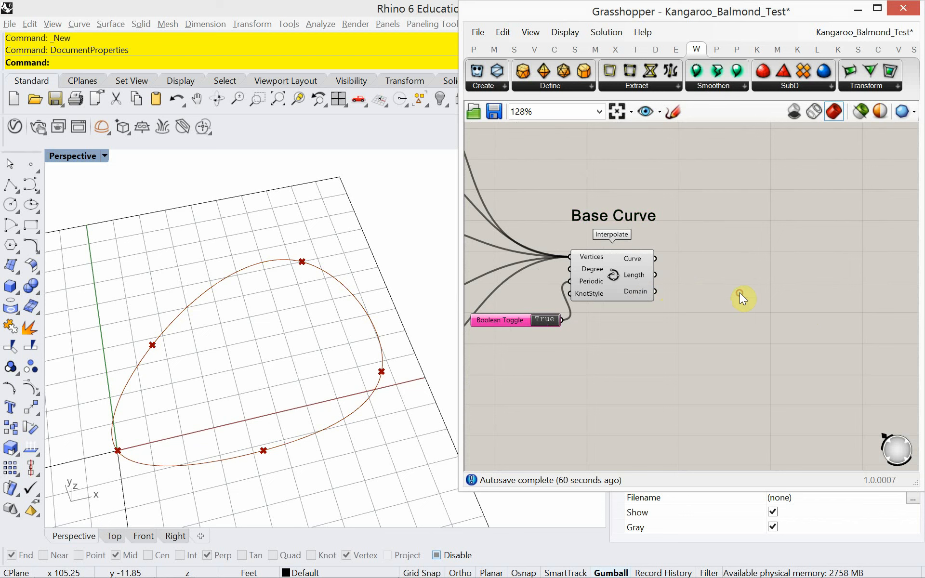
pyautogui.doubleClick(738, 293)
pyautogui.write('offset')
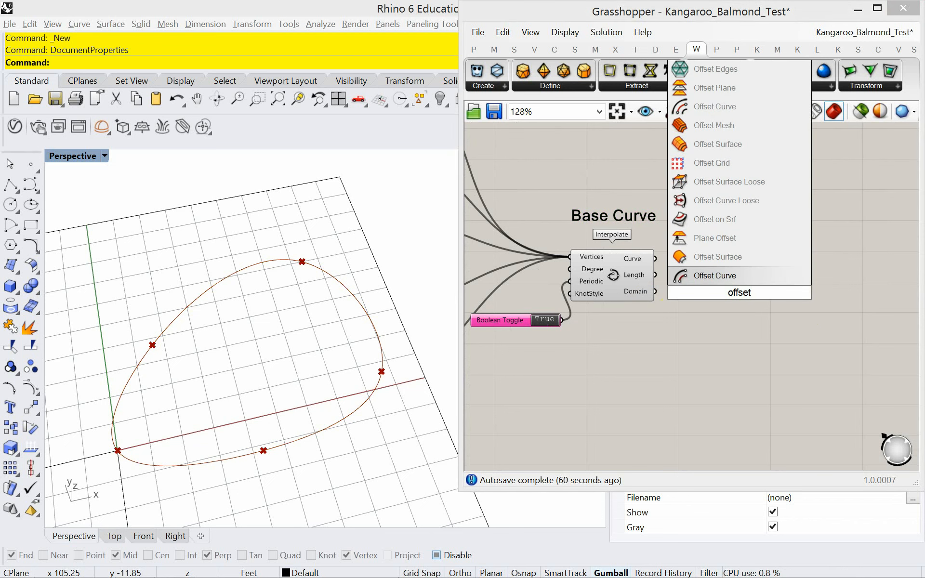
pyautogui.click(735, 276)
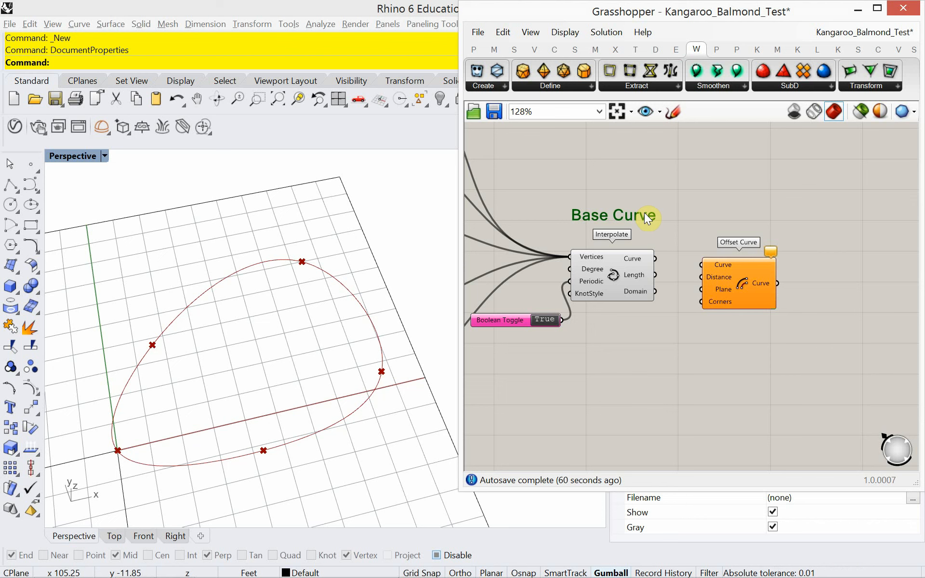
# Duplicate the Base Curve label, place the copy above the Offset Curve component and change its text to "Offset Curve"
pyautogui.hotkey('ctrl', 'c')
pyautogui.hotkey('ctrl', 'v')
pyautogui.moveTo(643, 221)
pyautogui.mouseDown()
pyautogui.moveTo(666, 228)
pyautogui.moveTo(766, 219)
pyautogui.mouseUp()
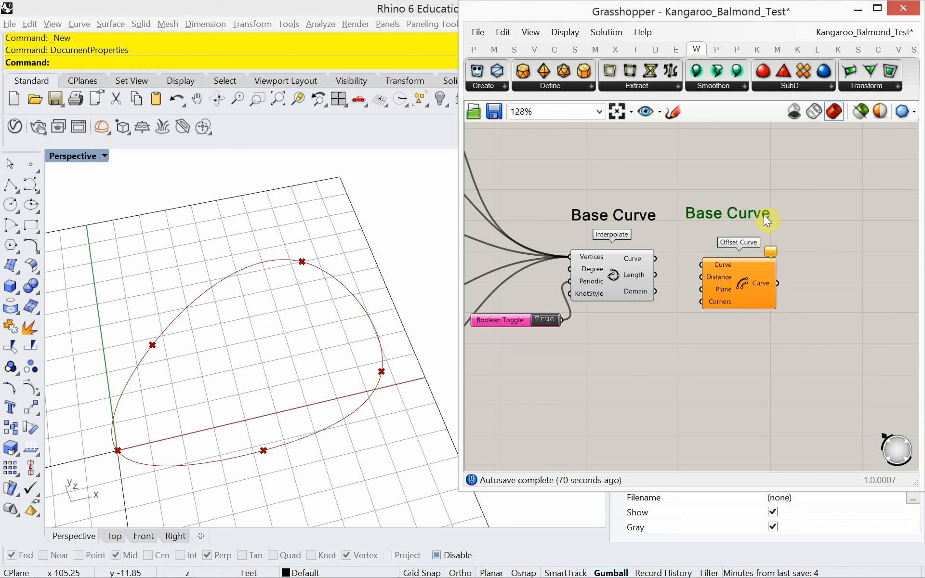
pyautogui.doubleClick(765, 219)
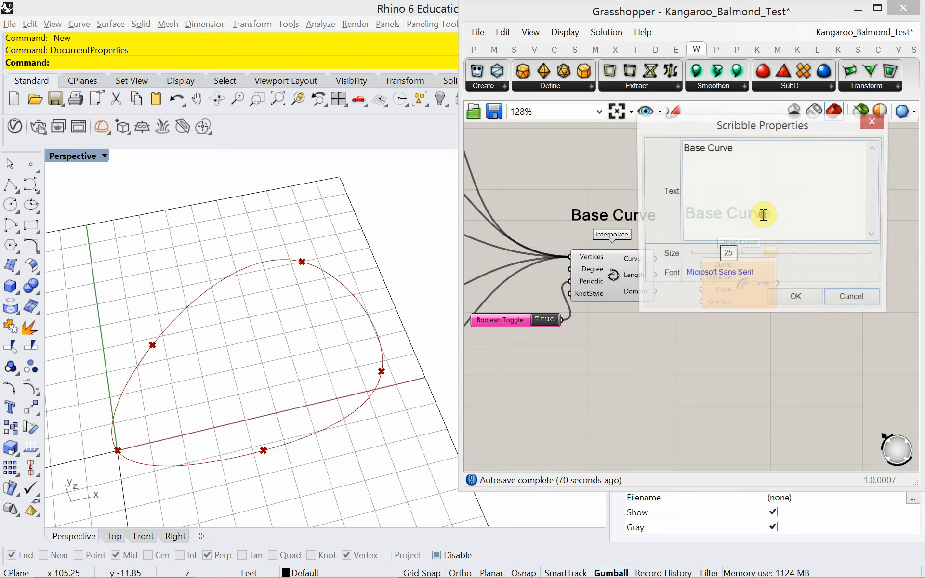
pyautogui.doubleClick(702, 149)
pyautogui.write('Offse')
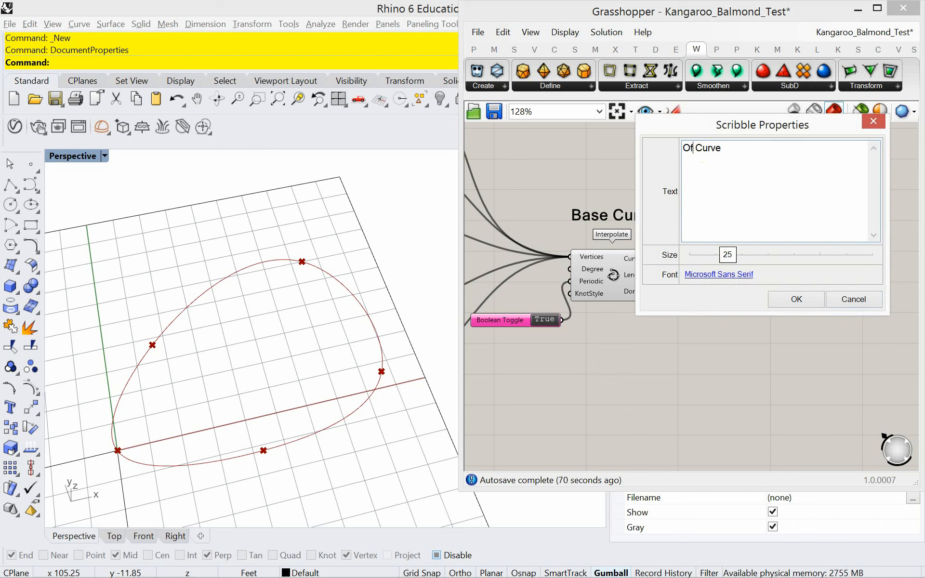
pyautogui.write('t')
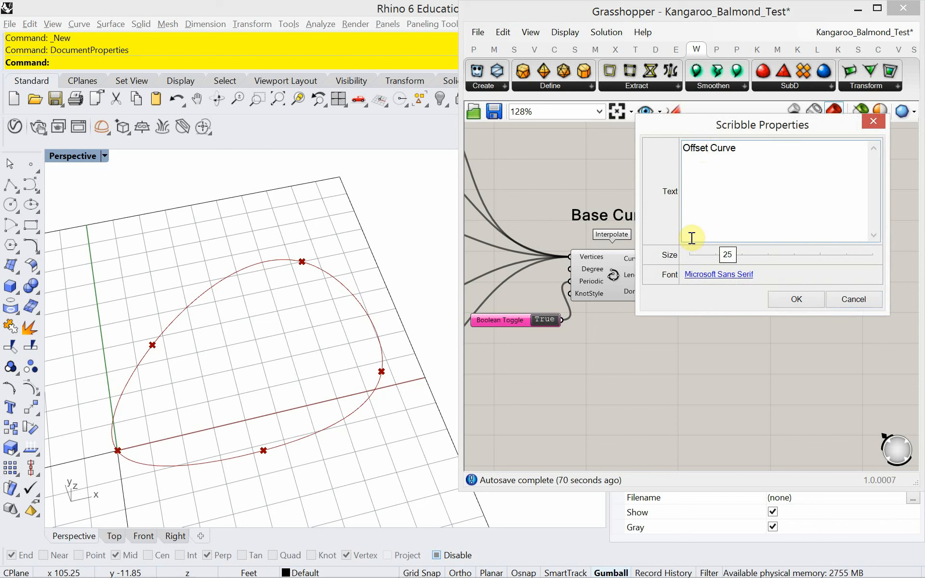
pyautogui.click(802, 298)
pyautogui.click(743, 212)
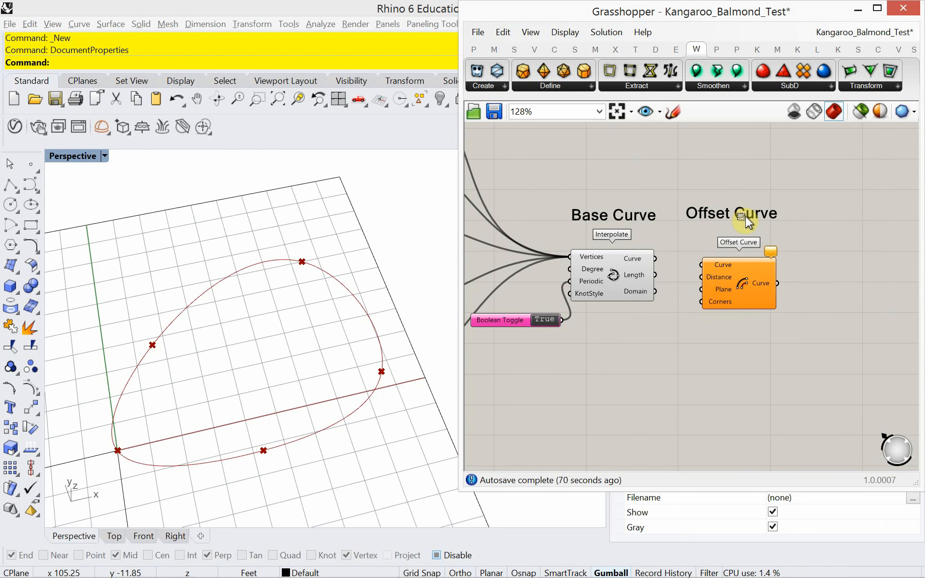
pyautogui.moveTo(743, 213); pyautogui.dragTo(748, 216)
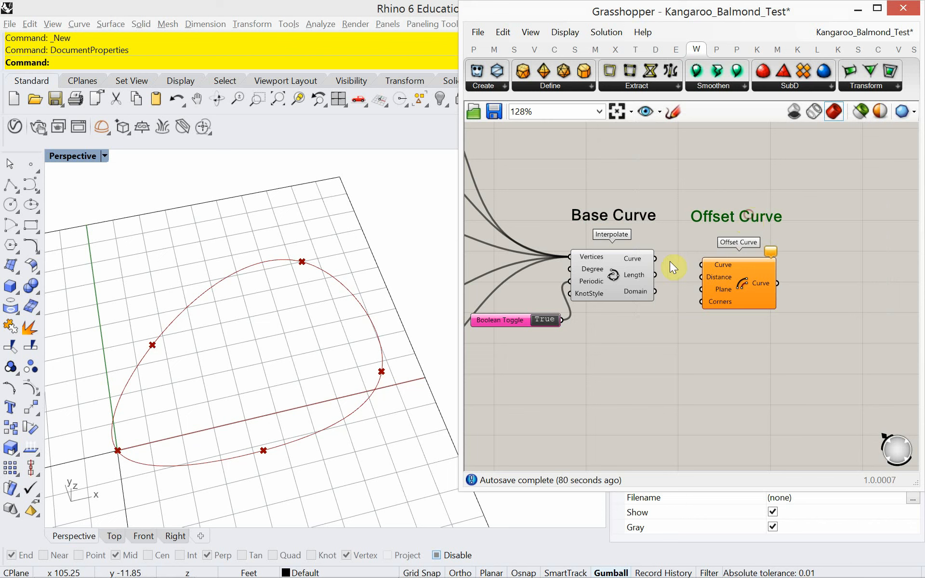
# Connect Interpolate's Curve output to Offset Curve's Curve input and move the component and its label further from Interpolate
pyautogui.moveTo(656, 260); pyautogui.dragTo(750, 288)
pyautogui.moveTo(794, 287); pyautogui.dragTo(808, 279)
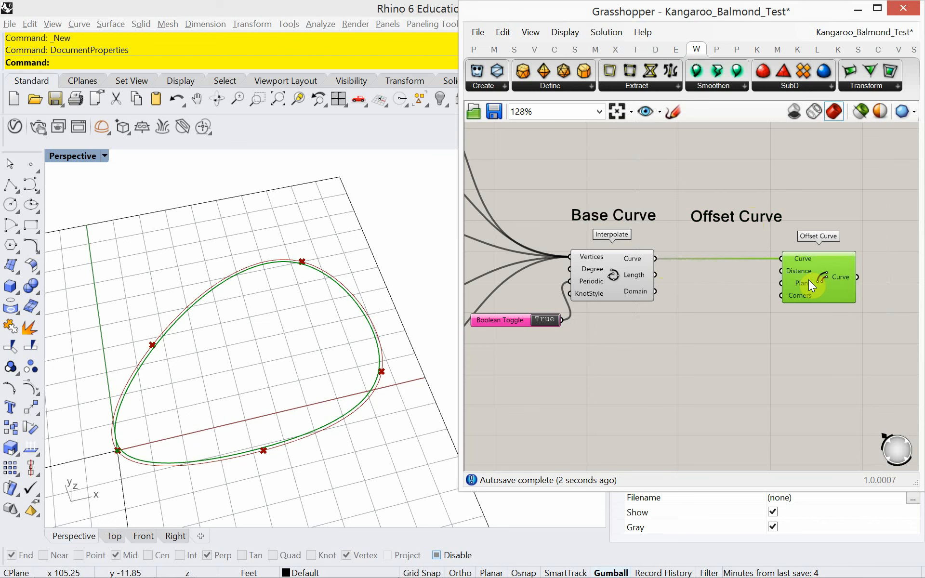
pyautogui.moveTo(766, 213); pyautogui.dragTo(839, 213)
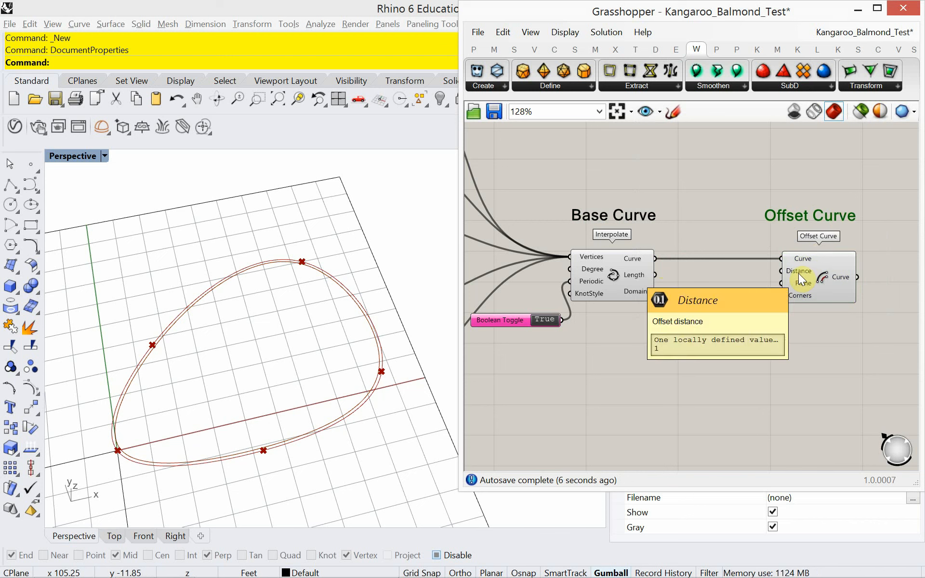
# Add a 5.555 number slider, wire it to Offset Curve's Distance input and raise it to 10.000
pyautogui.doubleClick(686, 331)
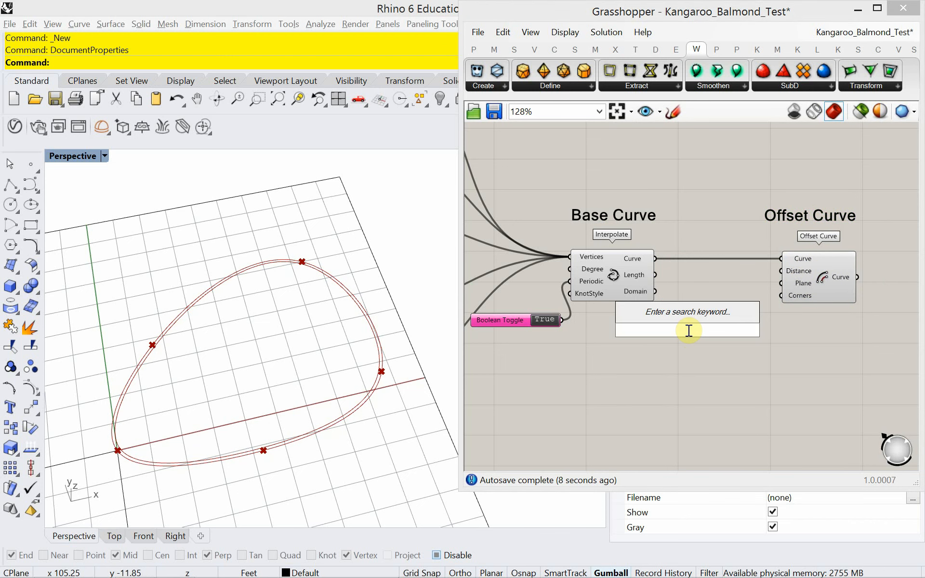
pyautogui.write('5.555')
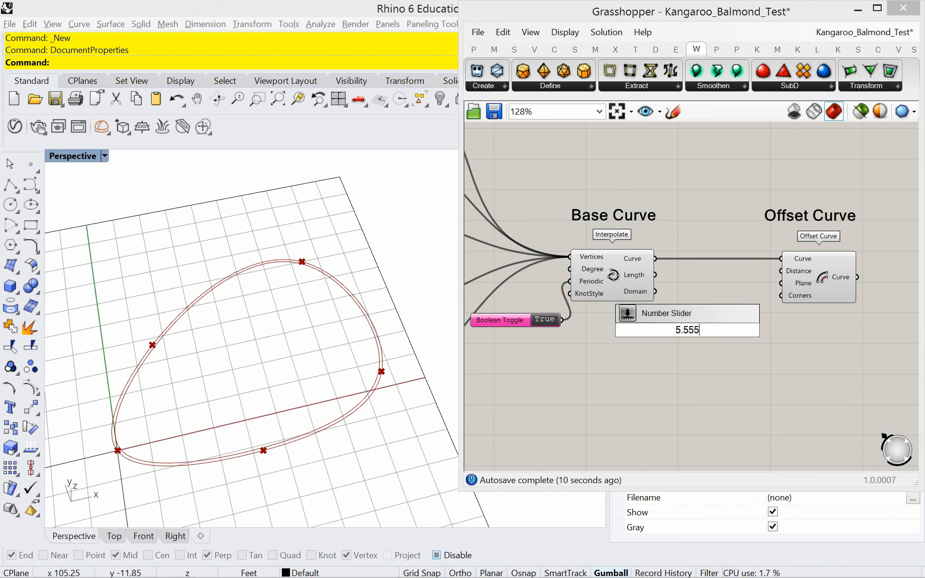
pyautogui.press('Return')
pyautogui.moveTo(751, 330); pyautogui.dragTo(781, 271)
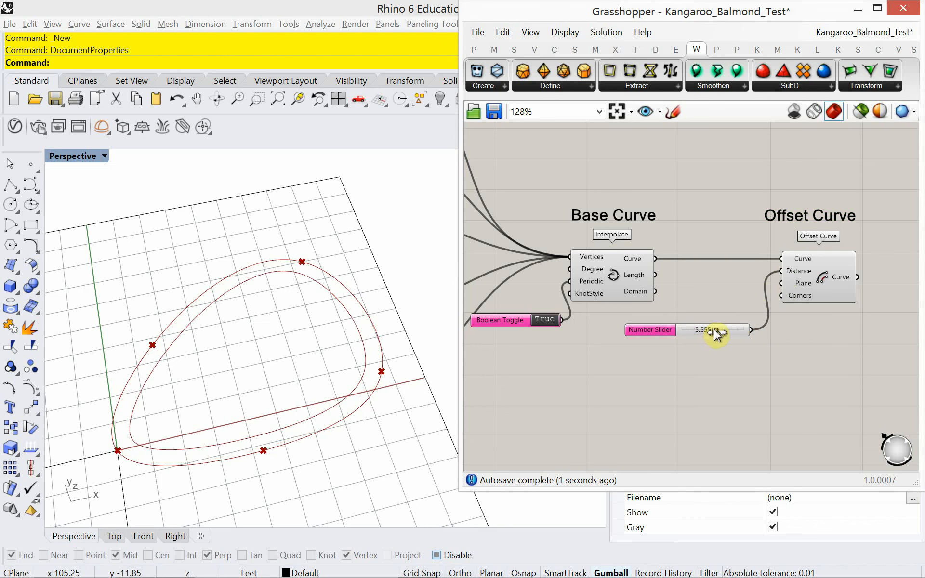
pyautogui.moveTo(715, 330); pyautogui.dragTo(759, 331)
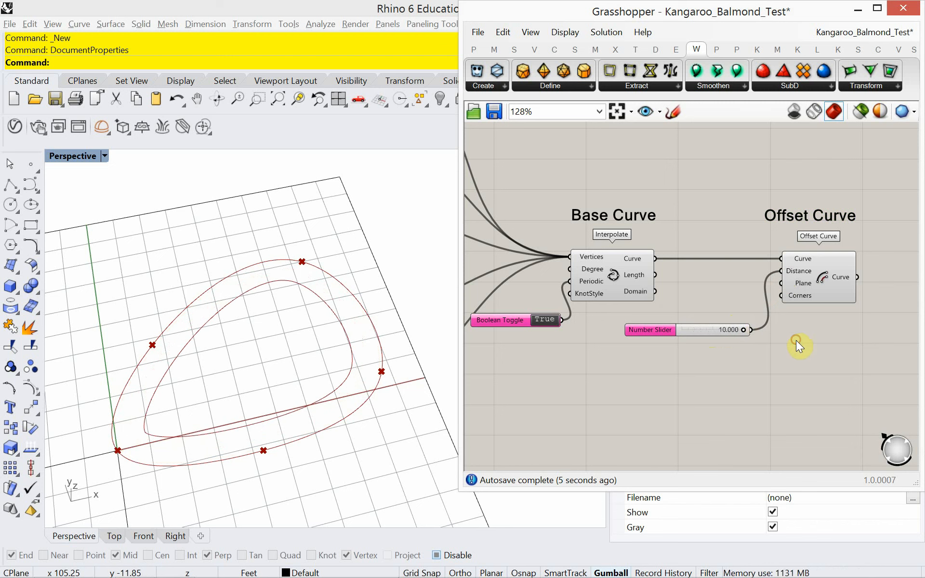
# Replace the slider feeding Offset Curve's Distance with a new number slider created from 12.555, and set it to 17.261
pyautogui.doubleClick(706, 358)
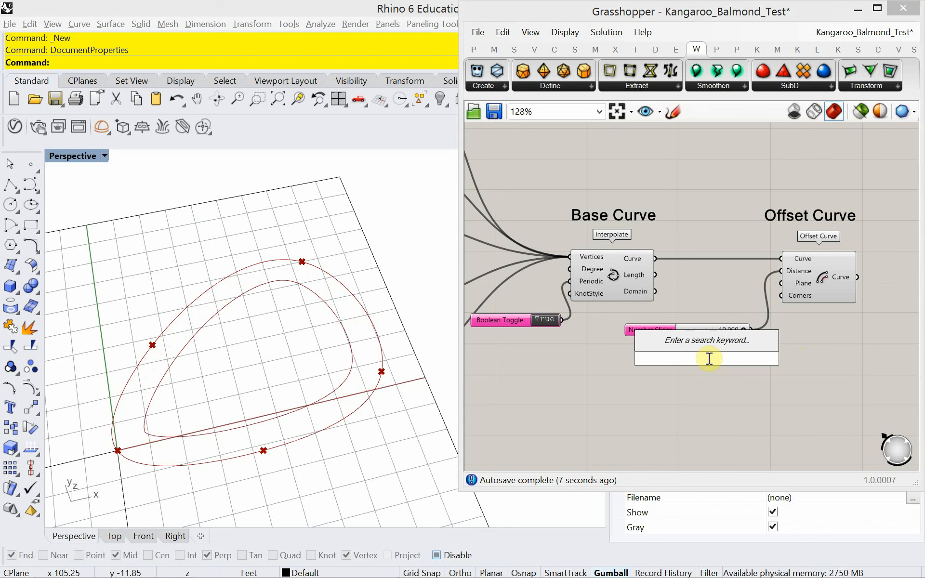
pyautogui.write('12.555')
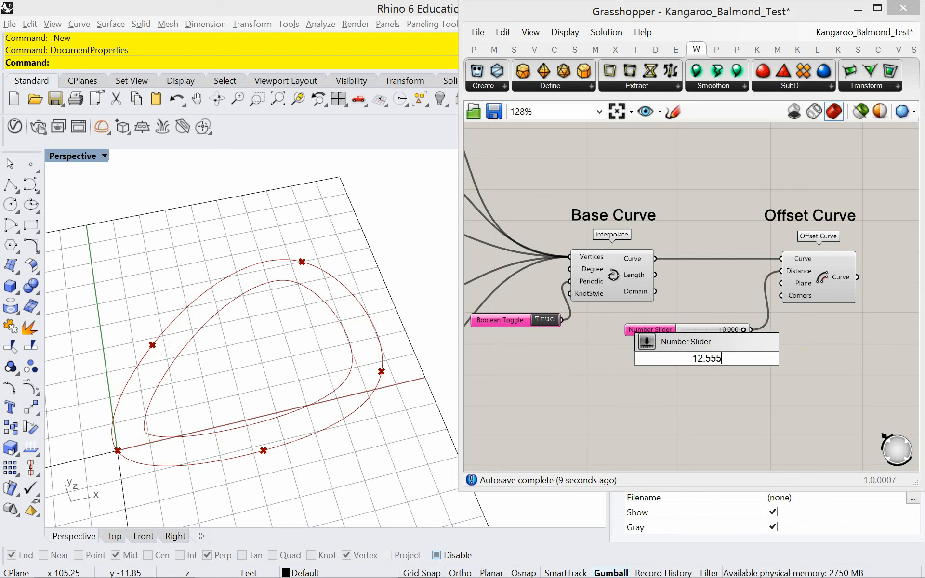
pyautogui.press('Return')
pyautogui.moveTo(744, 340); pyautogui.dragTo(715, 313)
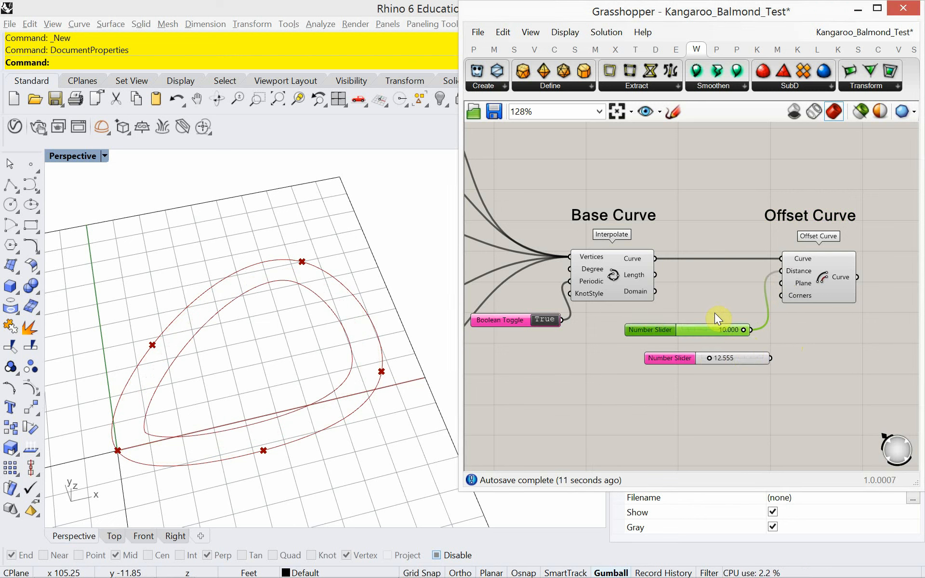
pyautogui.press('Delete')
pyautogui.moveTo(770, 358); pyautogui.dragTo(777, 272)
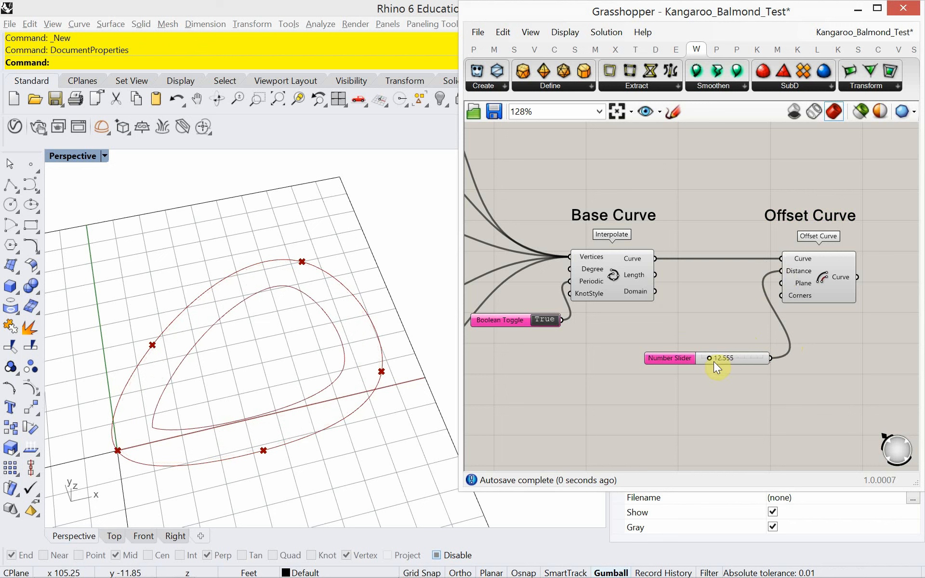
pyautogui.moveTo(703, 358); pyautogui.dragTo(697, 330)
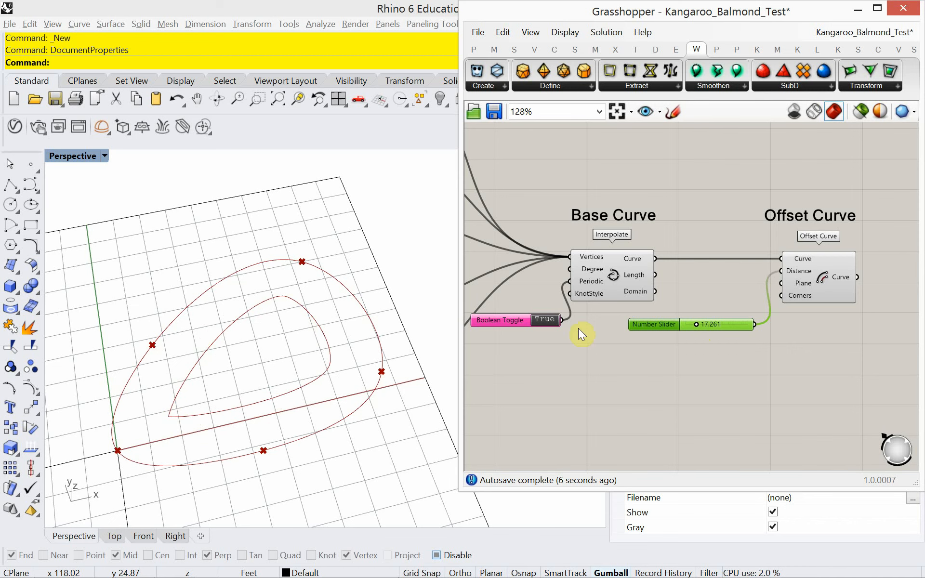
# Duplicate the Offset Curve label, leaving one centered above its component and the other in the empty space beyond it
pyautogui.moveTo(671, 320); pyautogui.dragTo(543, 324, button='right')
pyautogui.click(721, 223)
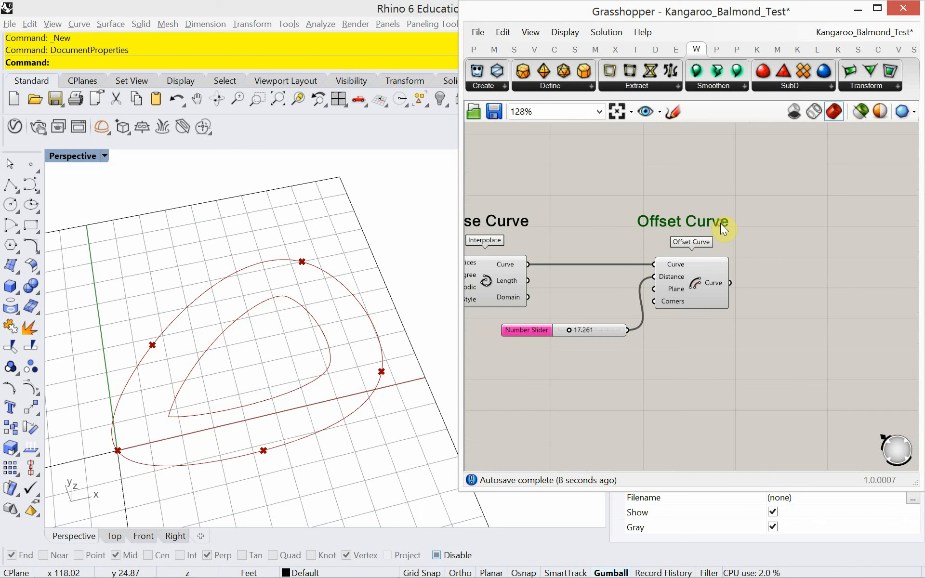
pyautogui.hotkey('ctrl', 'c')
pyautogui.hotkey('ctrl', 'v')
pyautogui.moveTo(720, 222)
pyautogui.mouseDown()
pyautogui.moveTo(860, 233)
pyautogui.moveTo(862, 222)
pyautogui.moveTo(874, 221)
pyautogui.mouseUp()
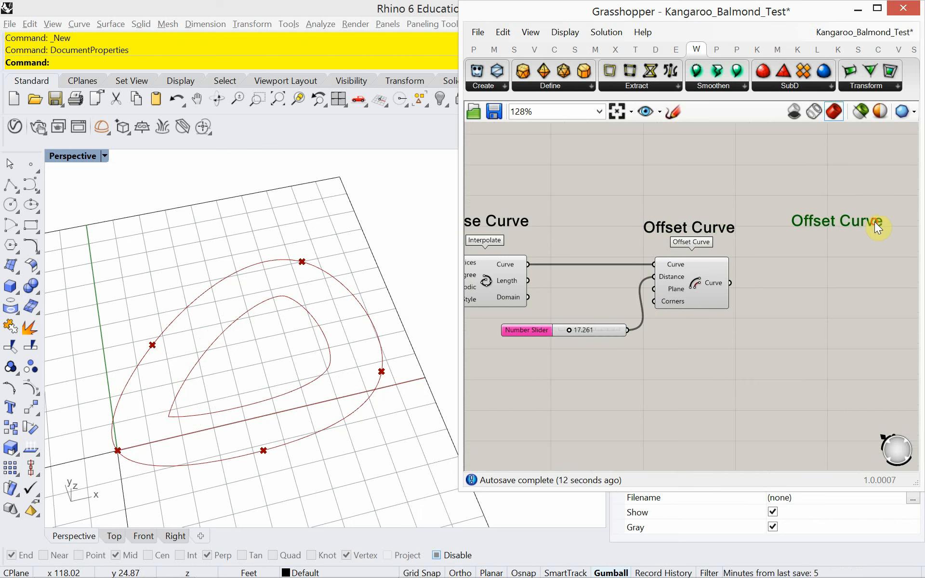
pyautogui.moveTo(730, 226); pyautogui.dragTo(732, 221)
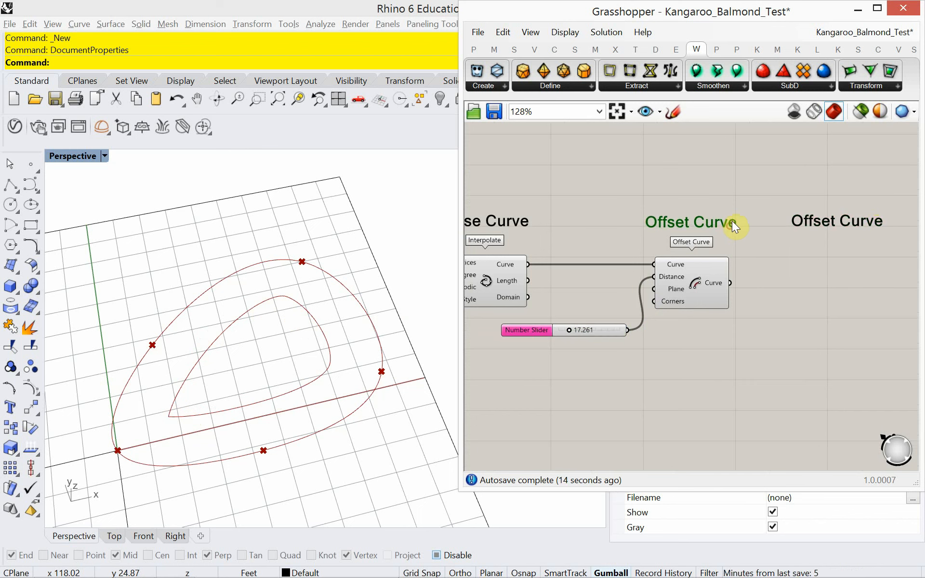
# Change the text of the label in the empty space beyond the Offset Curve component to "Fillet Corners"
pyautogui.click(819, 220)
pyautogui.doubleClick(819, 220)
pyautogui.moveTo(784, 152); pyautogui.dragTo(667, 169)
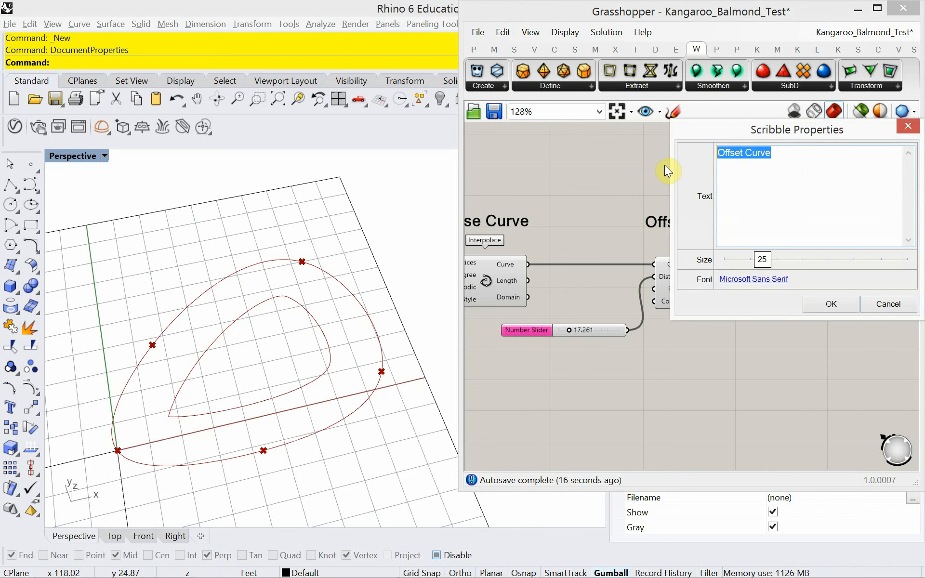
pyautogui.write('Fille')
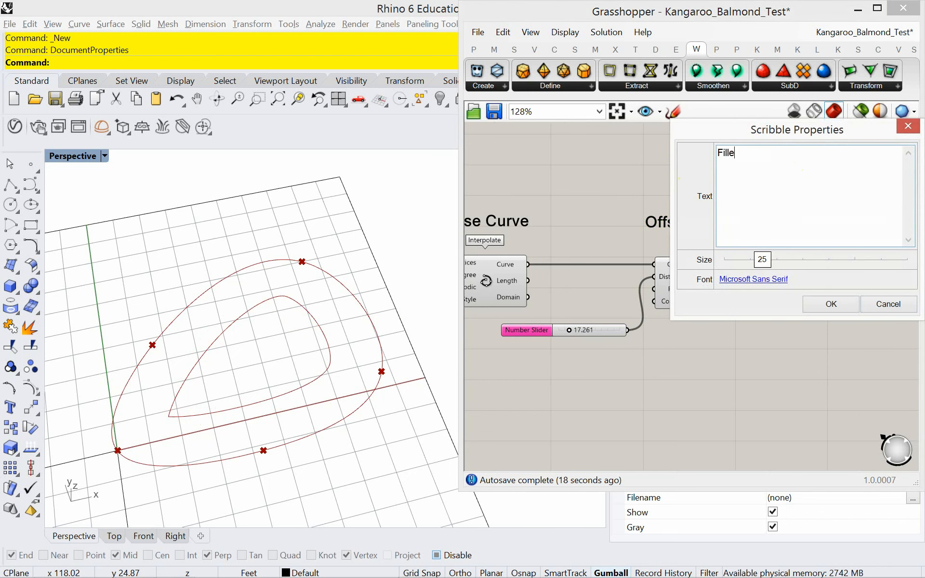
pyautogui.write('t Corners')
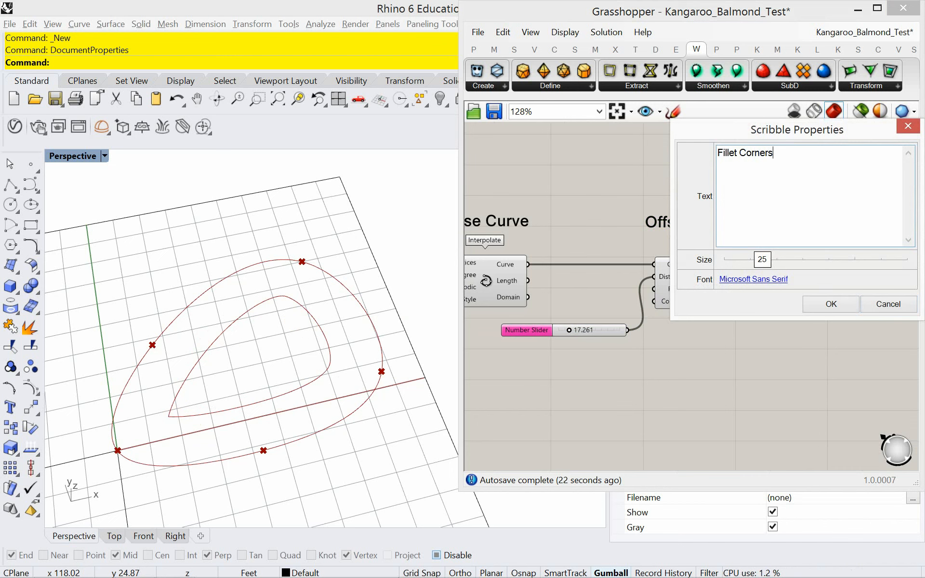
pyautogui.click(813, 301)
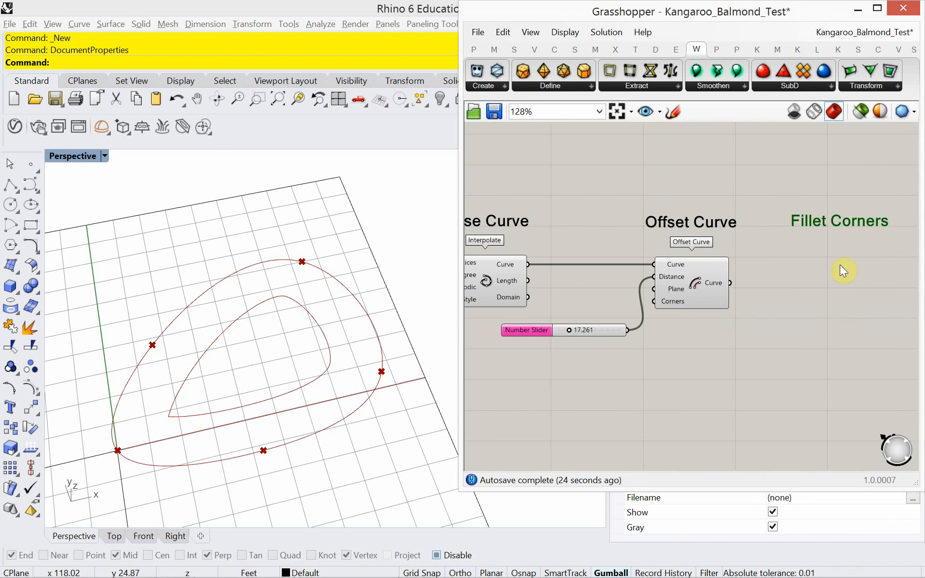
# Add a Fillet component under the Fillet Corners label and connect Offset Curve's Curve output to its Curve input
pyautogui.doubleClick(792, 302)
pyautogui.write('fill')
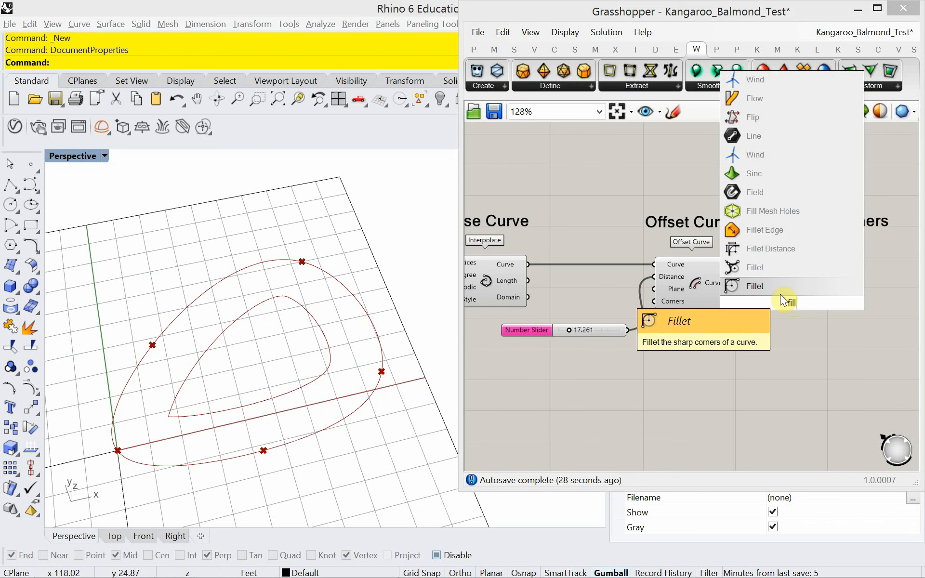
pyautogui.press('Return')
pyautogui.moveTo(780, 294); pyautogui.dragTo(828, 281)
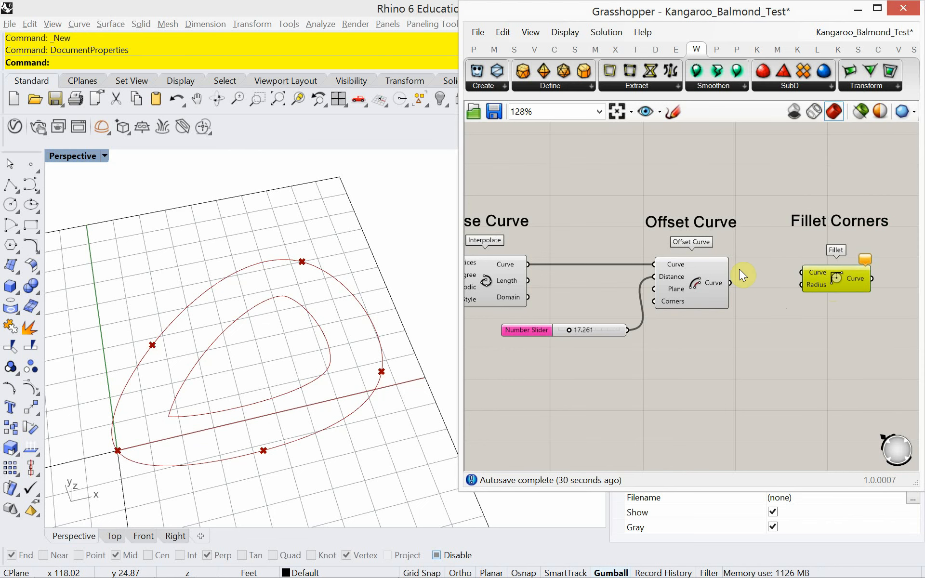
pyautogui.moveTo(729, 283); pyautogui.dragTo(840, 295)
# Add a 5.555 number slider, wire it to Fillet's Radius input and raise it to 10.000
pyautogui.doubleClick(784, 333)
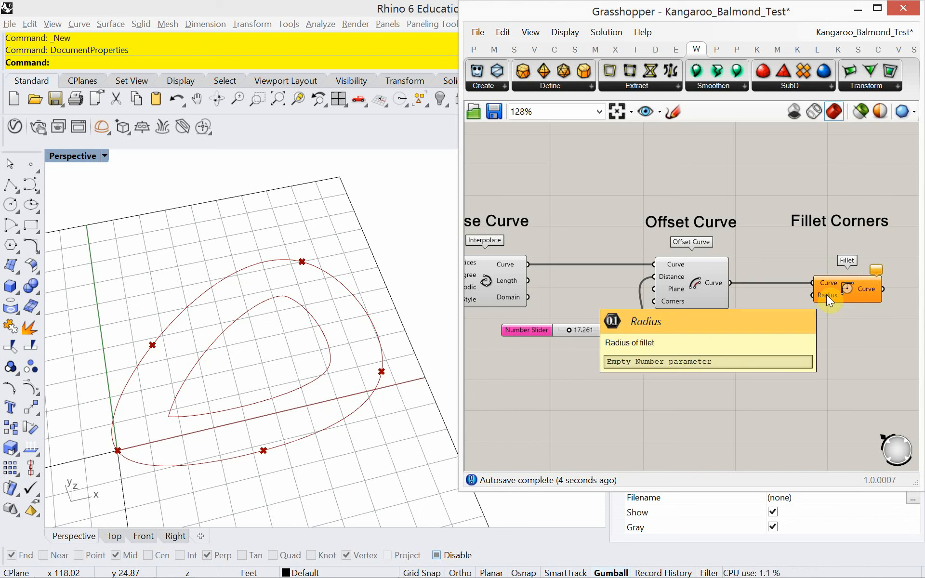
pyautogui.doubleClick(769, 351)
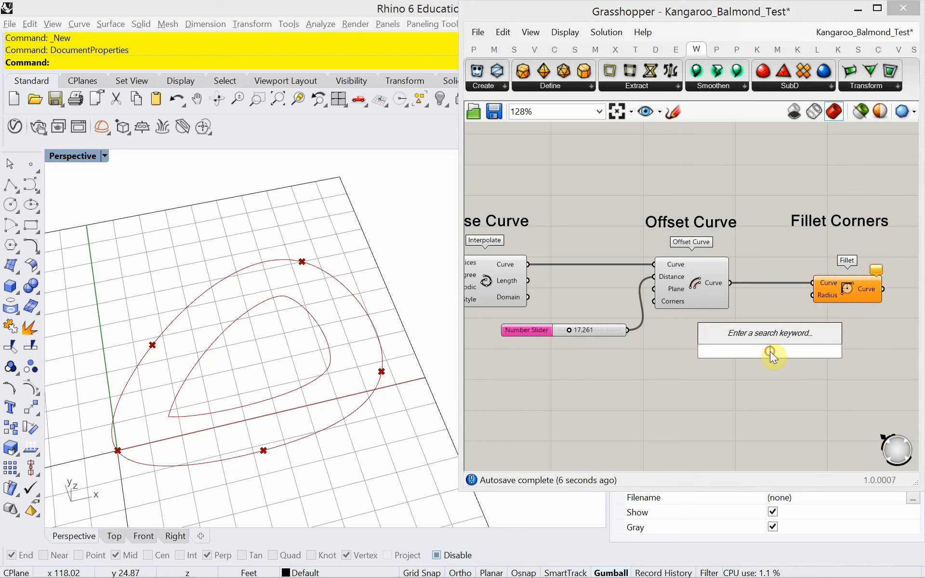
pyautogui.write('5.')
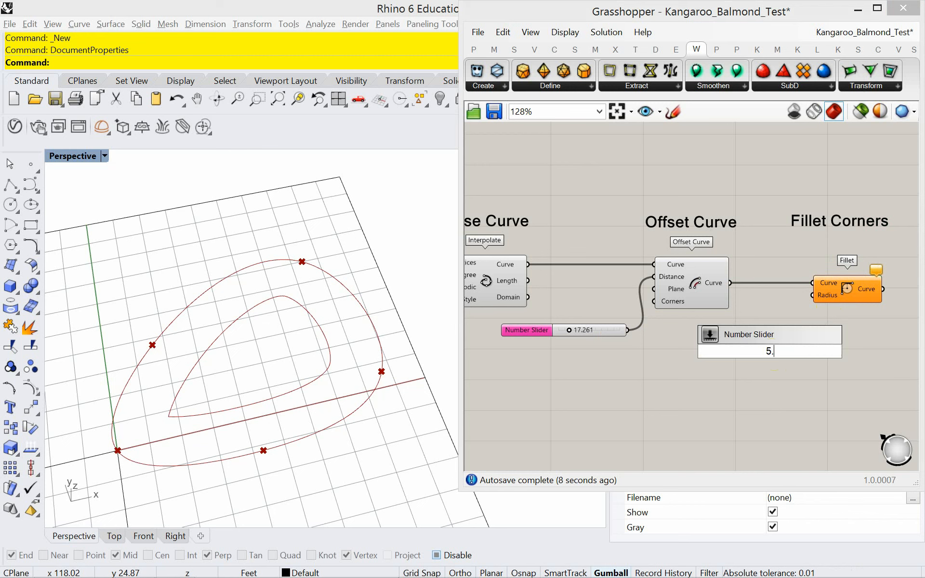
pyautogui.write('555')
pyautogui.press('Return')
pyautogui.moveTo(833, 352); pyautogui.dragTo(813, 296)
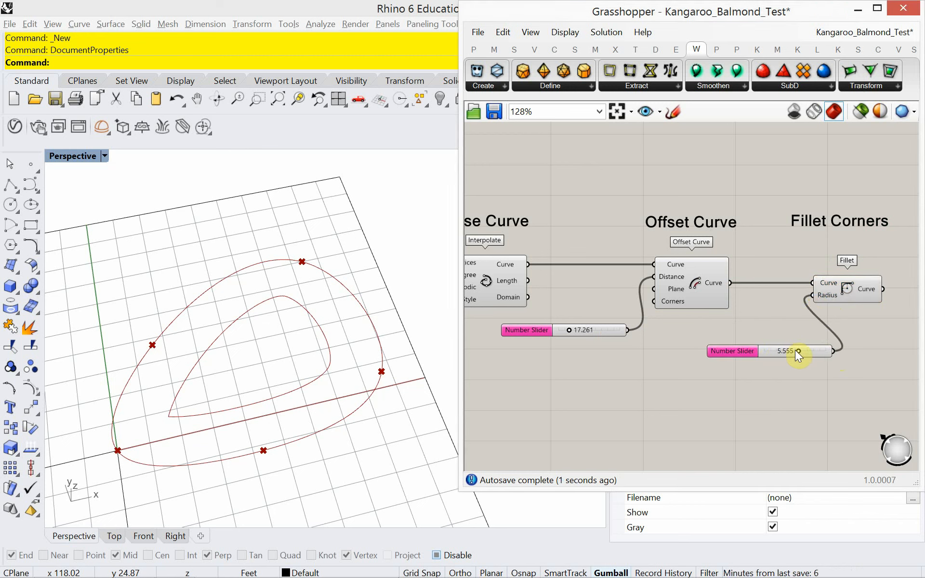
pyautogui.moveTo(799, 351); pyautogui.dragTo(831, 363)
pyautogui.click(855, 287)
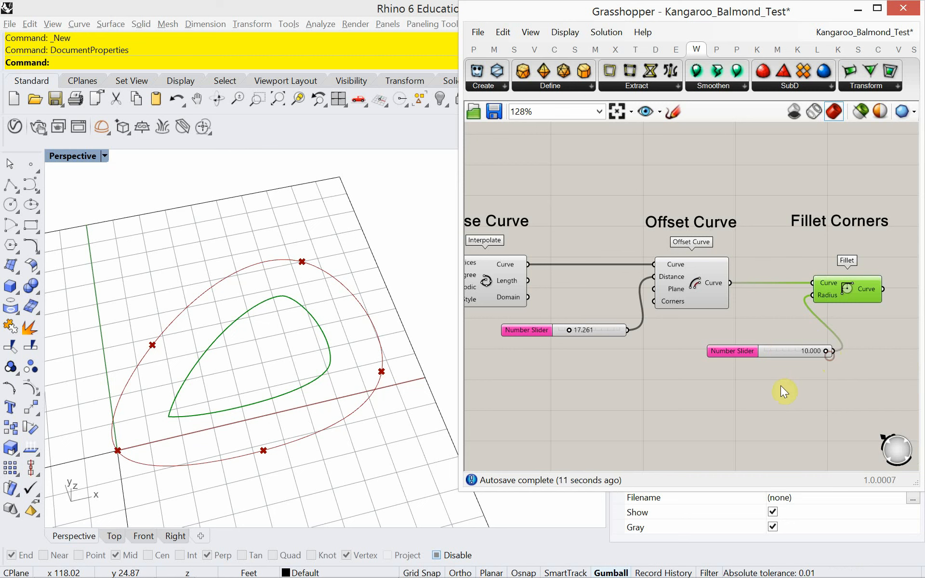
# Create a second number slider from 20.555, wire it to Fillet's Radius input instead of the first, and lower it to 8.790
pyautogui.doubleClick(765, 389)
pyautogui.write('20.555')
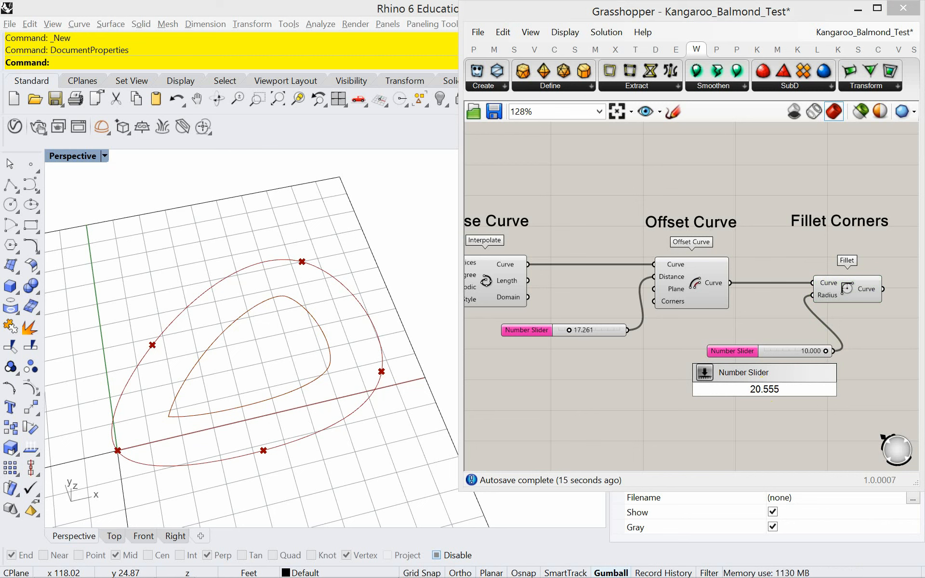
pyautogui.press('Return')
pyautogui.moveTo(828, 390); pyautogui.dragTo(812, 296)
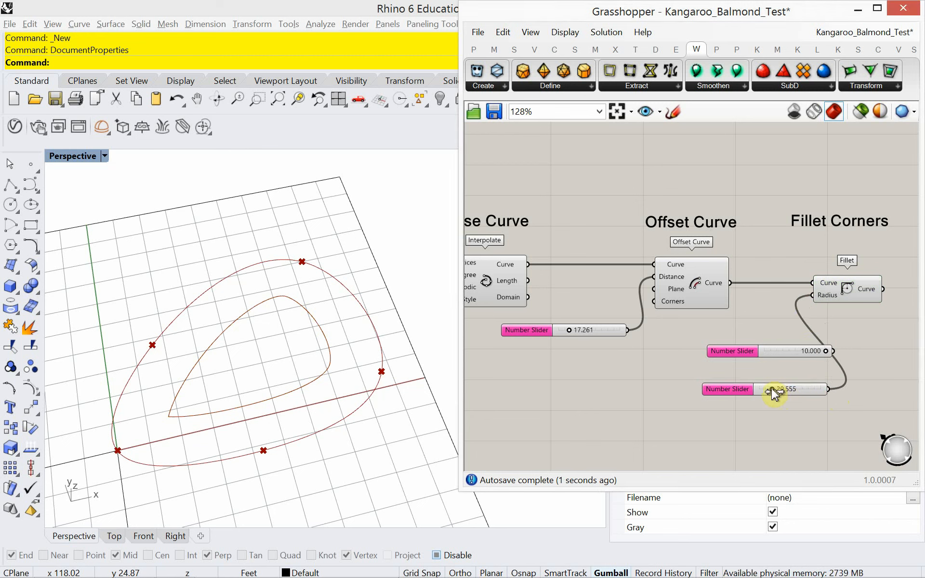
pyautogui.moveTo(773, 392)
pyautogui.mouseDown()
pyautogui.moveTo(810, 391)
pyautogui.moveTo(765, 389)
pyautogui.mouseUp()
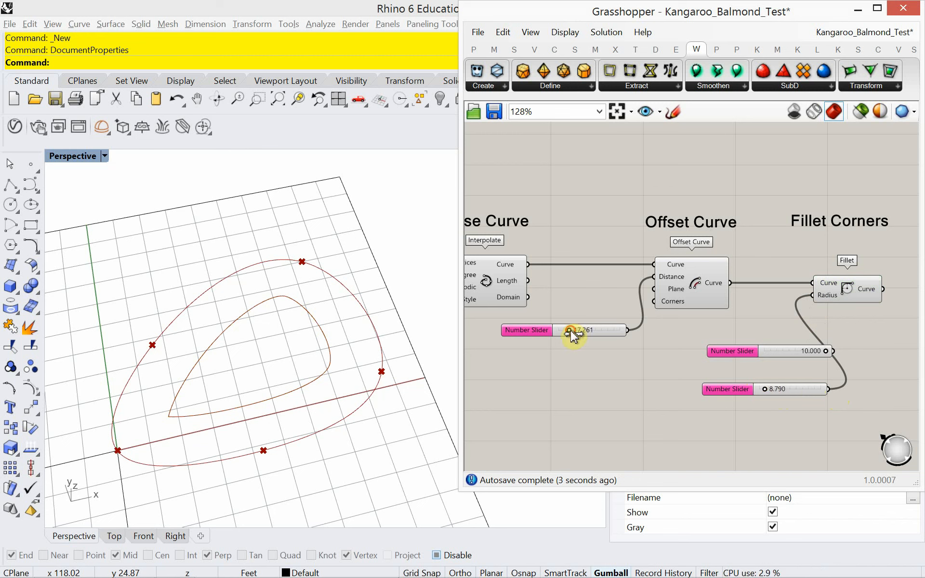
# Adjust the offset distance slider to 21.183 and the fillet radius slider to 2.515
pyautogui.moveTo(571, 335); pyautogui.dragTo(577, 338)
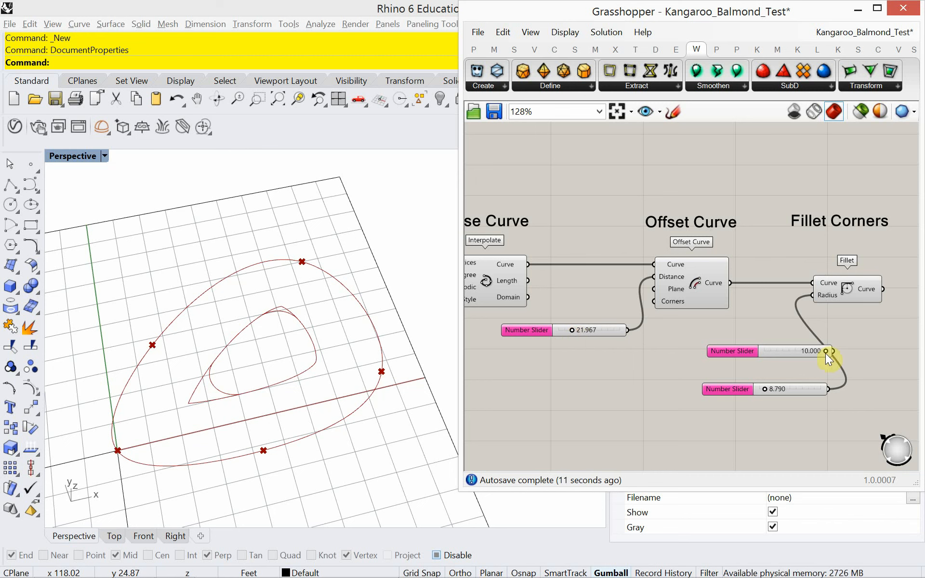
pyautogui.moveTo(765, 389); pyautogui.dragTo(760, 388)
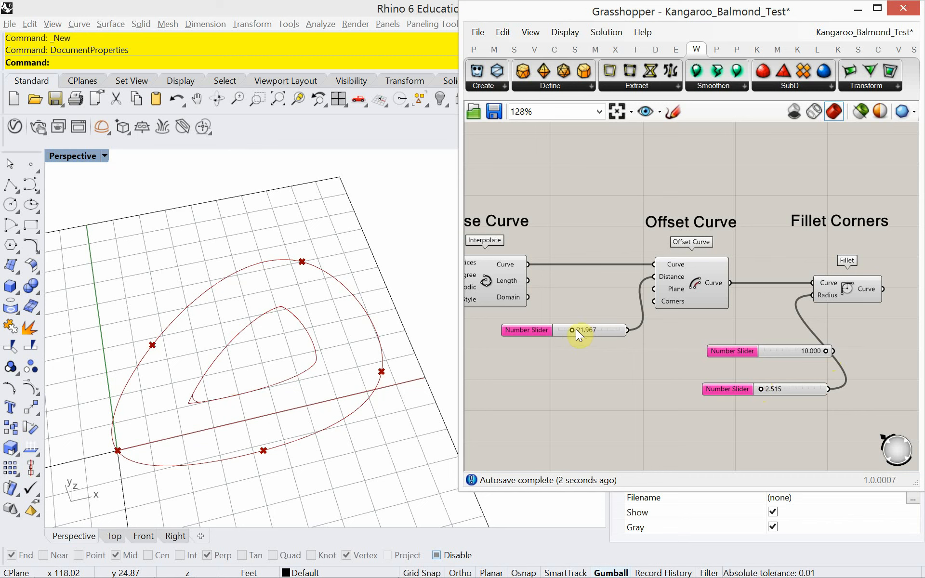
pyautogui.moveTo(574, 329); pyautogui.dragTo(572, 331)
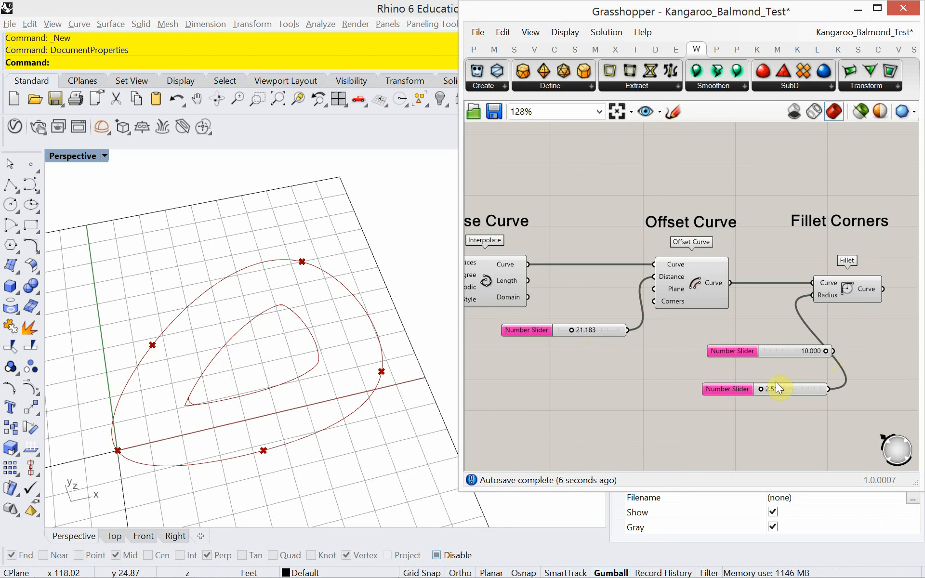
# Delete the disconnected 10.000 slider and turn off the preview of the Offset Curve component
pyautogui.click(774, 351)
pyautogui.press('Delete')
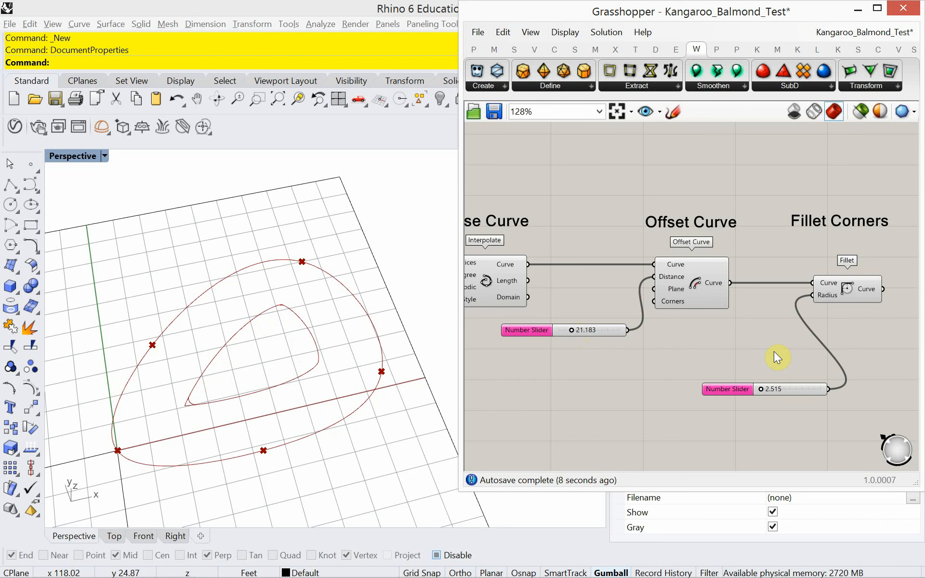
pyautogui.click(711, 305)
pyautogui.rightClick(708, 325)
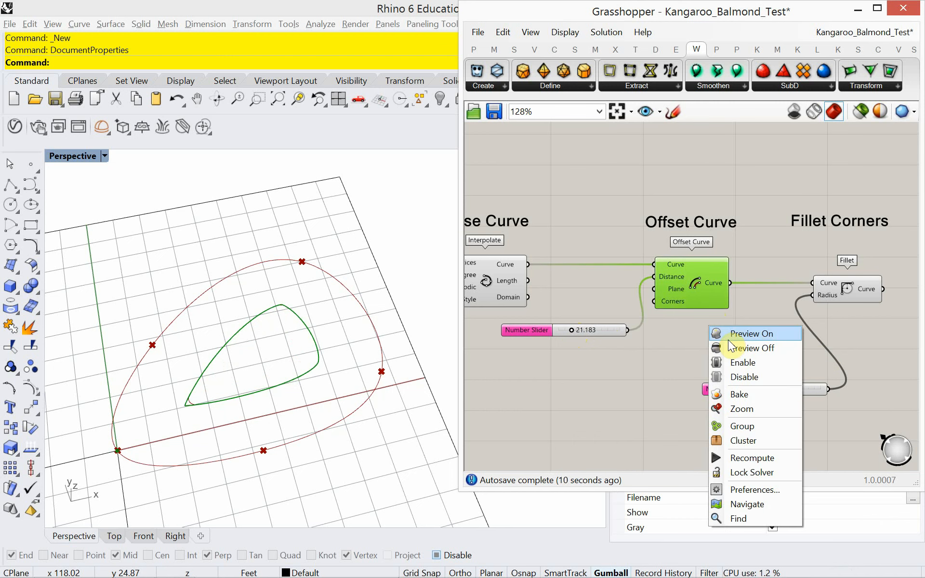
pyautogui.click(730, 347)
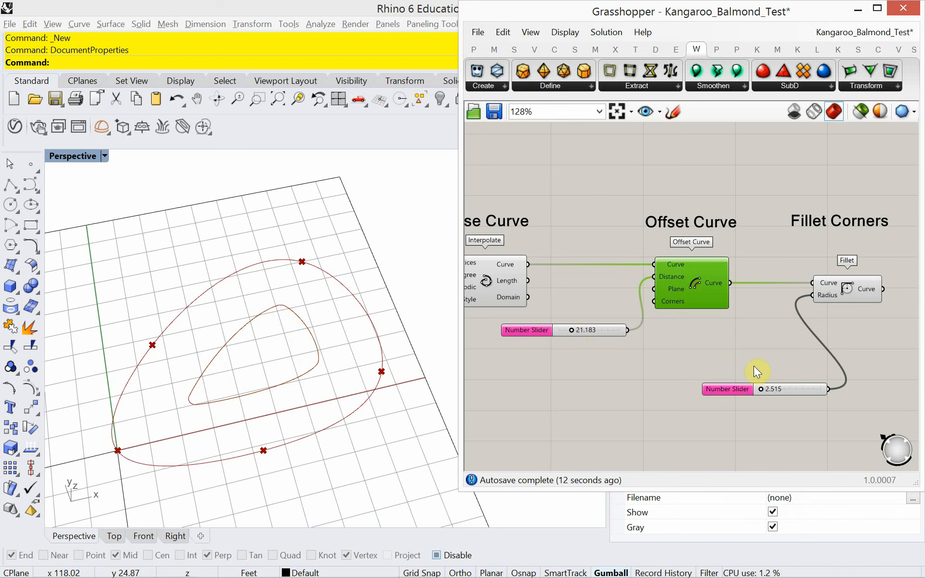
# Move the radius slider closer beneath the Fillet component and center the Fillet Corners label above that component
pyautogui.moveTo(794, 391); pyautogui.dragTo(782, 351)
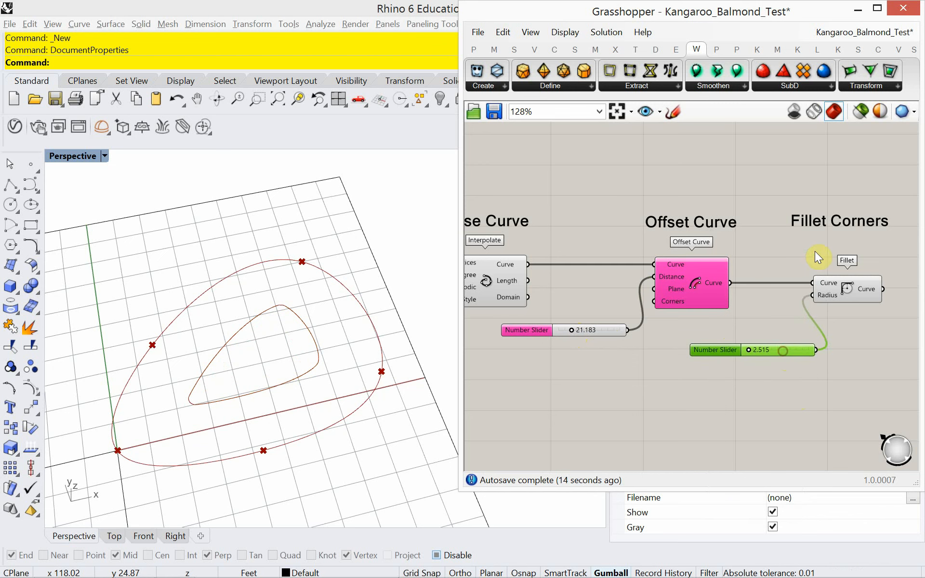
pyautogui.moveTo(834, 224); pyautogui.dragTo(844, 226)
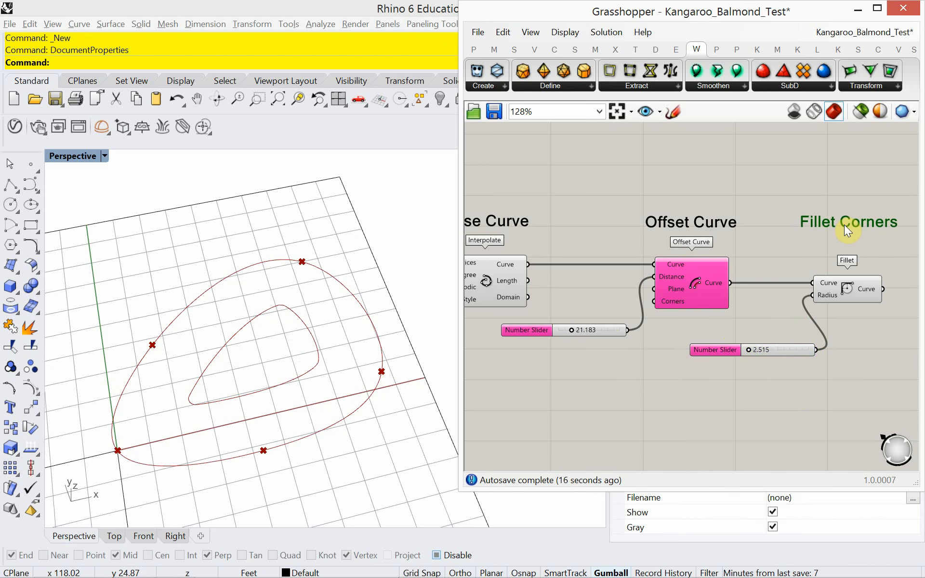
# Highlight the Interpolate and Fillet components in turn to check the outer and inner boundary curves in the viewport
pyautogui.scroll(-1, 816, 243)
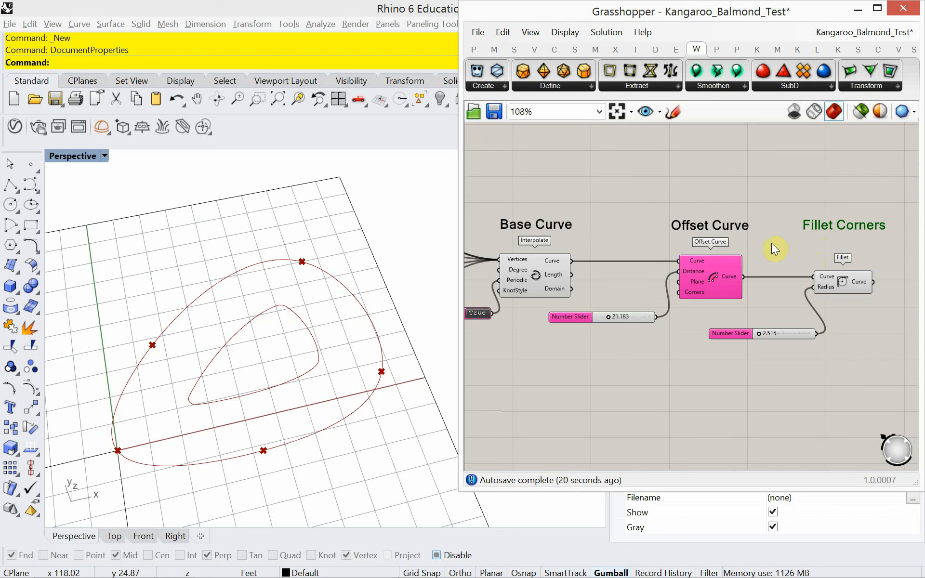
pyautogui.click(535, 265)
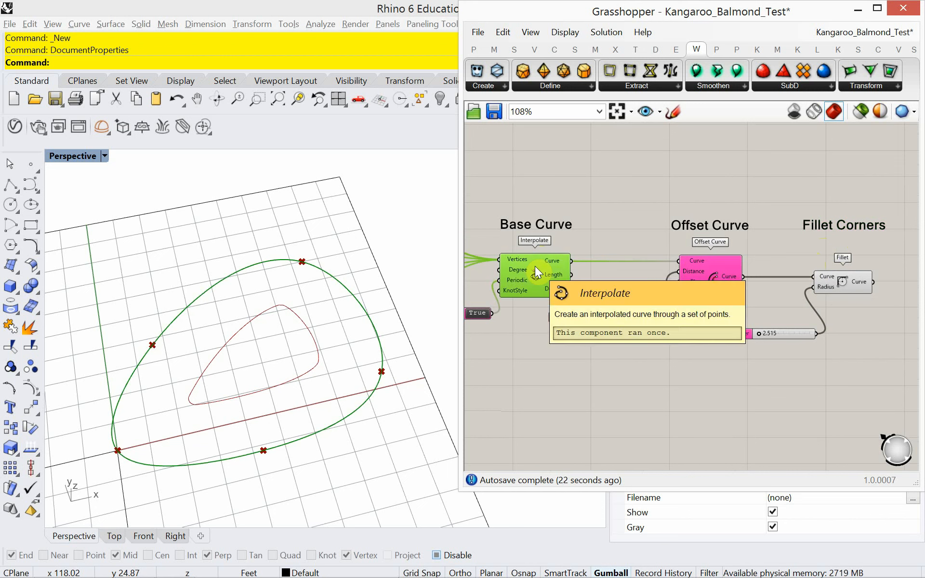
pyautogui.click(839, 284)
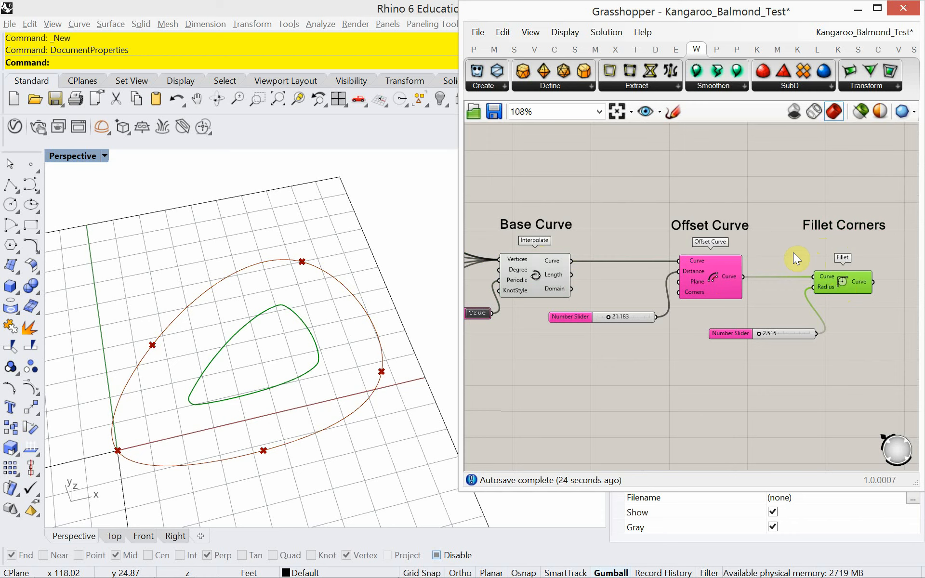
pyautogui.moveTo(793, 253); pyautogui.dragTo(660, 261, button='right')
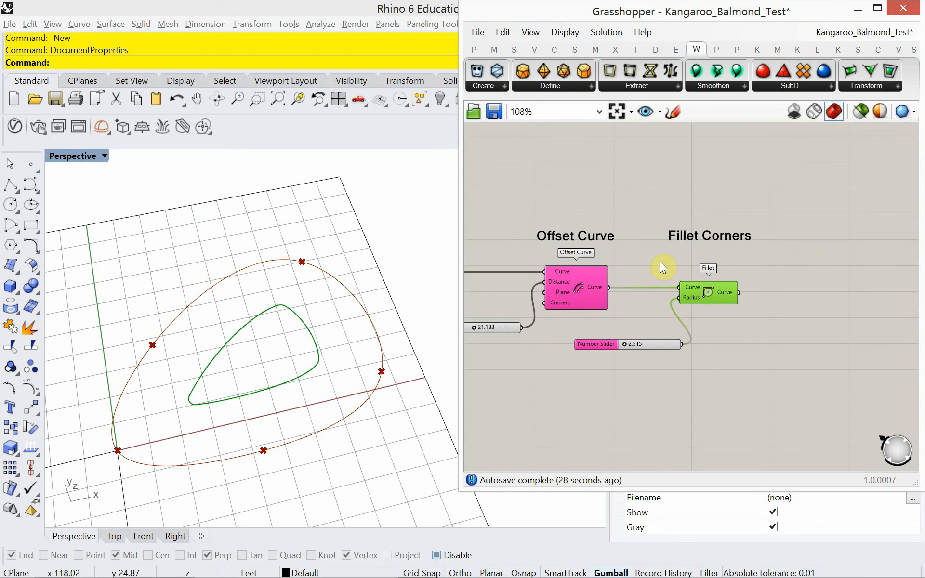
pyautogui.doubleClick(786, 278)
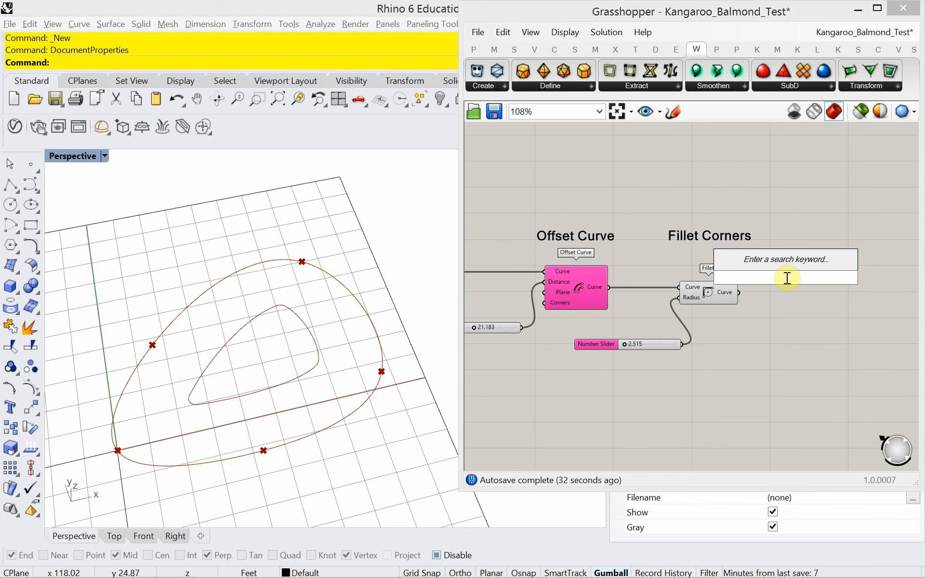
pyautogui.write('swe')
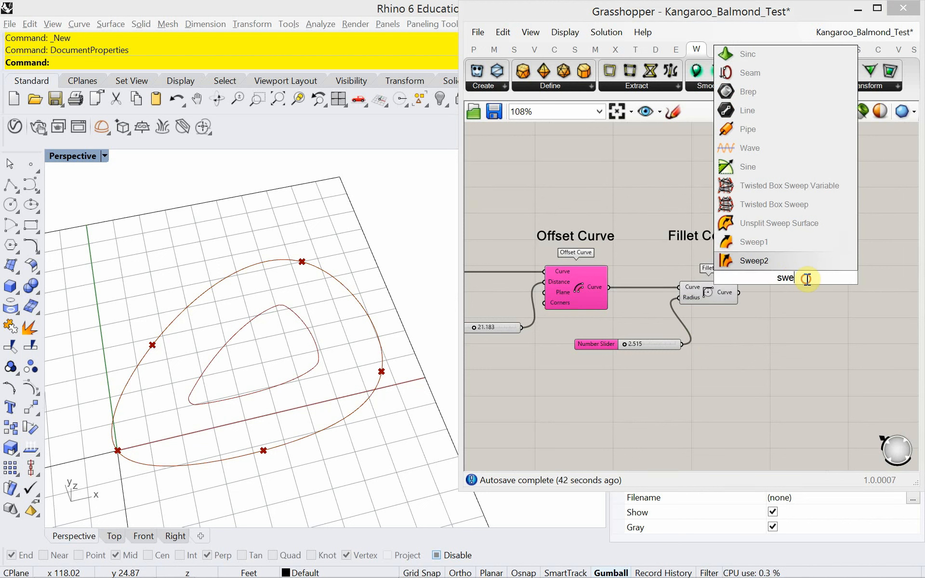
pyautogui.moveTo(806, 284); pyautogui.dragTo(774, 278)
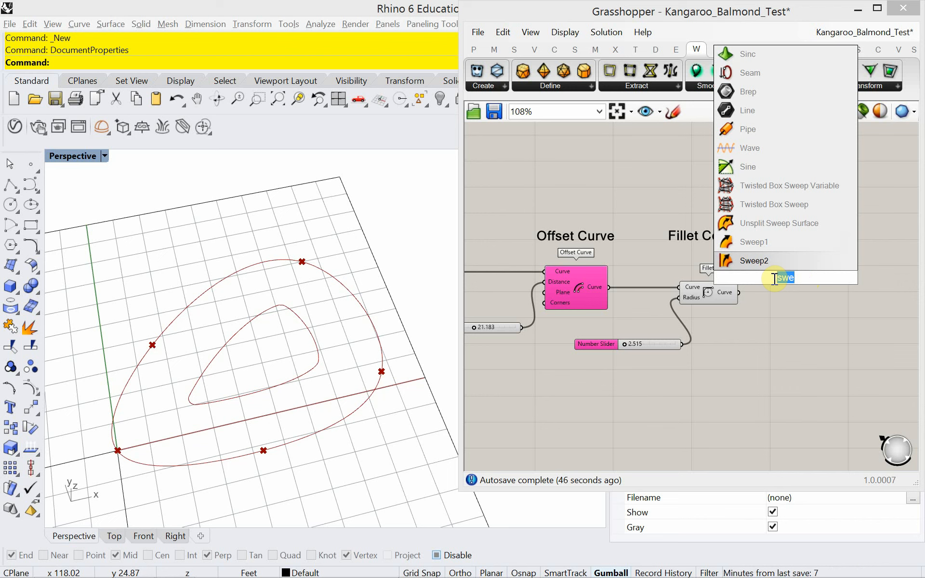
pyautogui.write('rail')
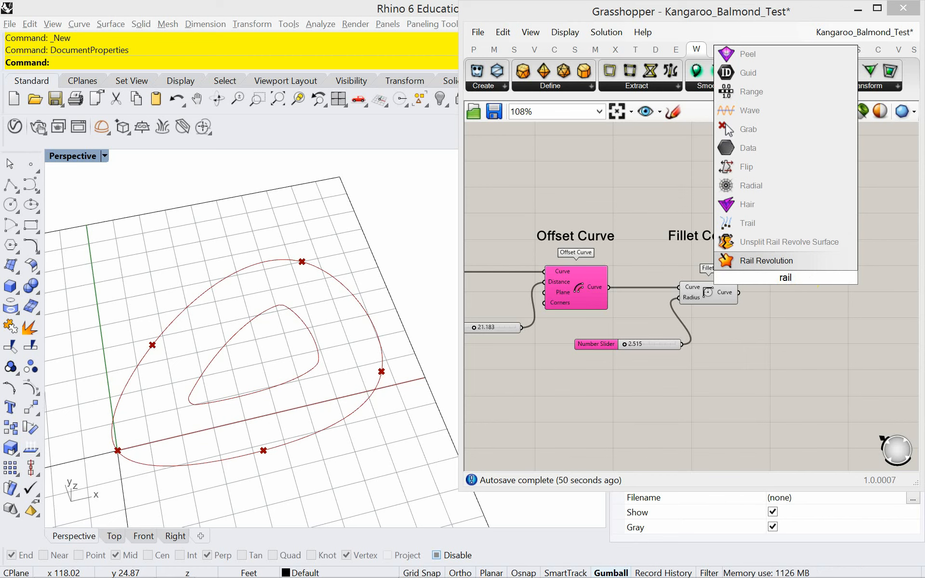
pyautogui.press('BackSpace')
pyautogui.press('BackSpace')
pyautogui.press('BackSpace')
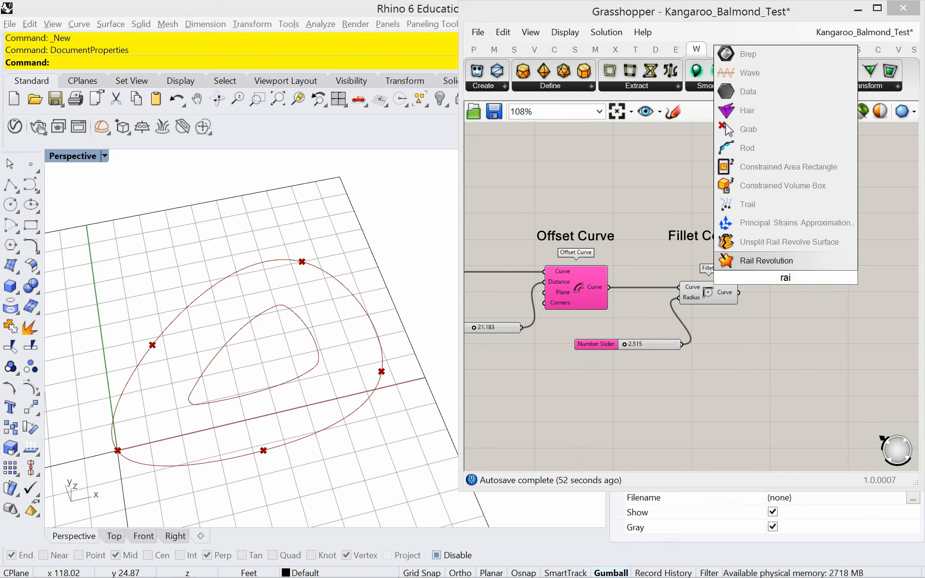
pyautogui.press('BackSpace')
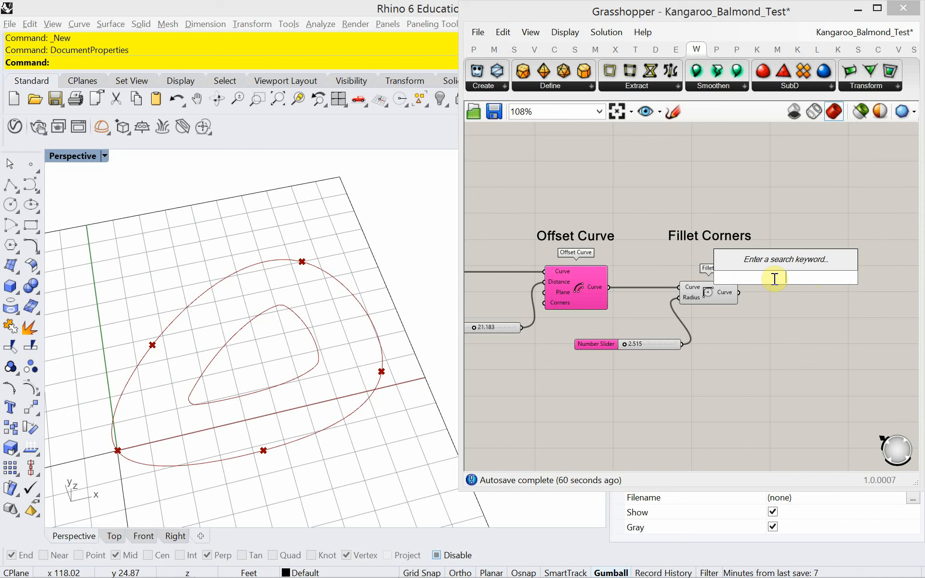
pyautogui.press('Escape')
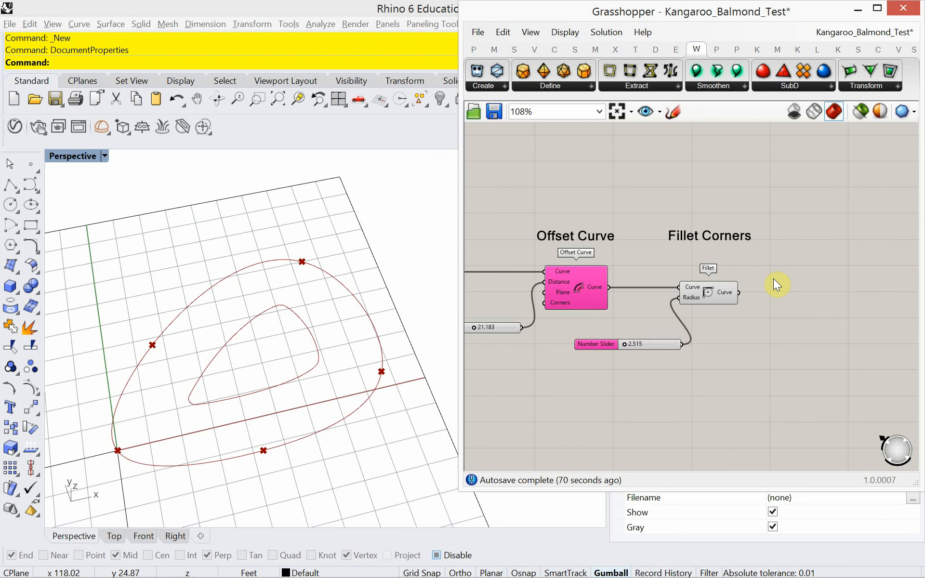
# Examine the disabled reference definition below for the component that builds the surface between the original and fillet curves
pyautogui.moveTo(748, 336); pyautogui.dragTo(647, 269, button='right')
pyautogui.scroll(-6, 647, 269)
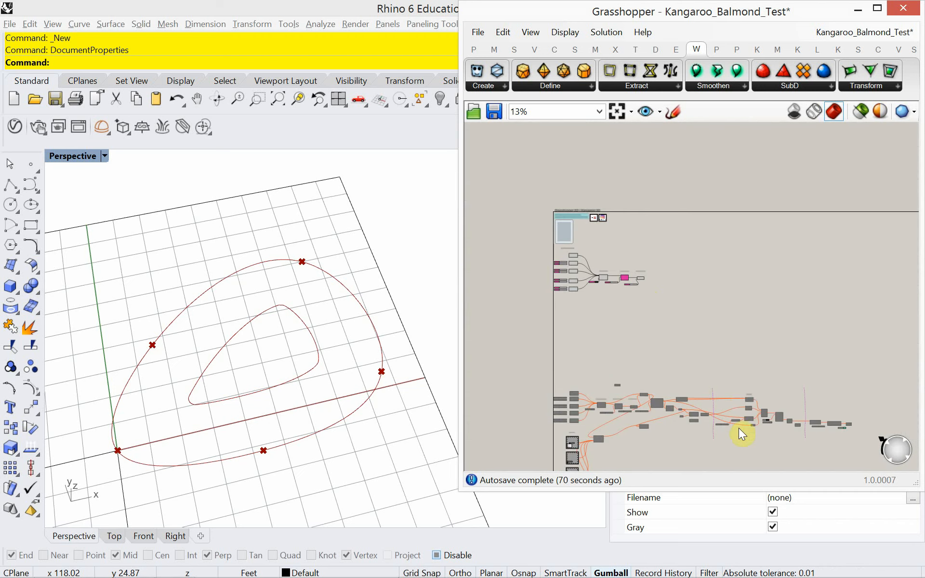
pyautogui.scroll(6, 739, 430)
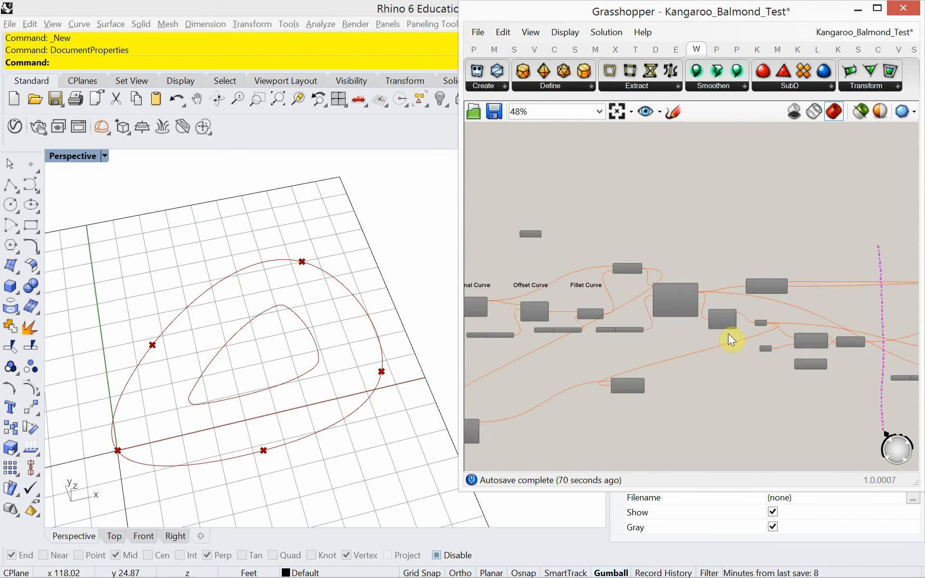
pyautogui.scroll(3, 728, 334)
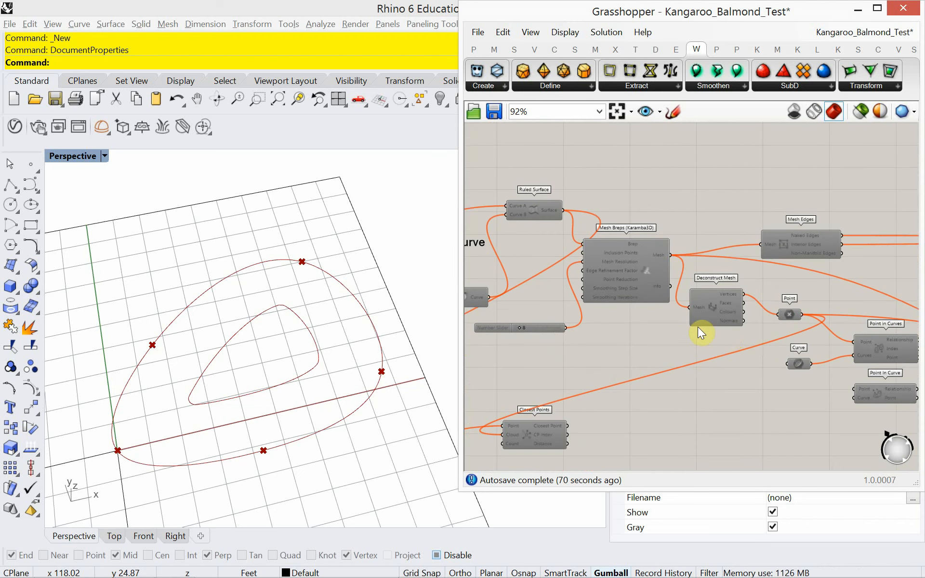
pyautogui.moveTo(513, 252); pyautogui.dragTo(594, 289, button='right')
pyautogui.scroll(-4, 597, 289)
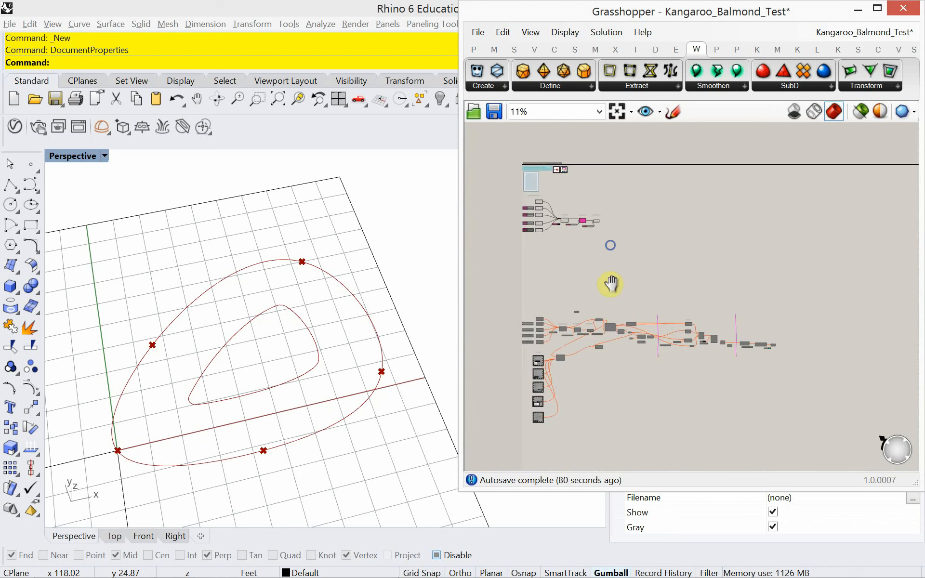
pyautogui.scroll(10, 602, 274)
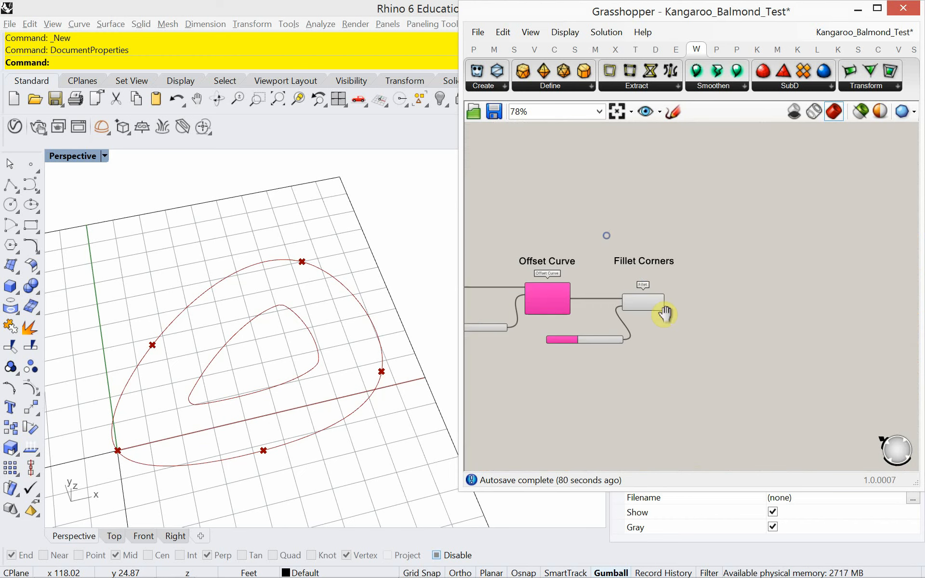
pyautogui.scroll(4, 675, 329)
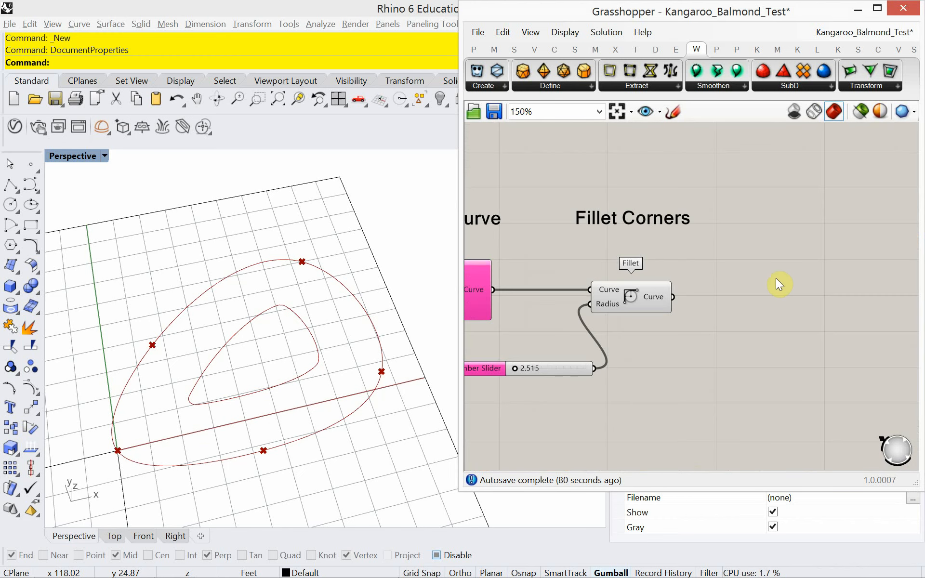
# Add a Ruled Surface component to the canvas beside the Fillet component
pyautogui.scroll(-3, 744, 276)
pyautogui.doubleClick(737, 283)
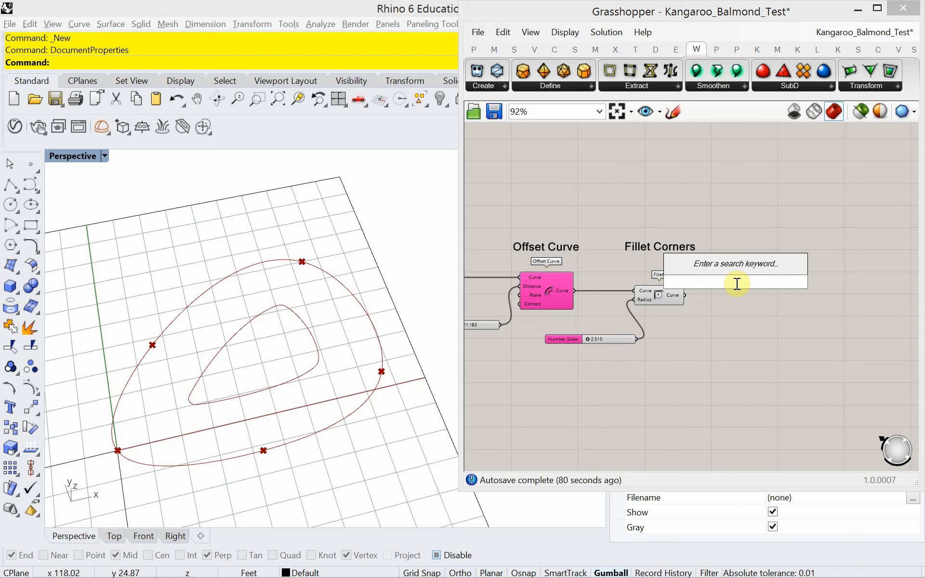
pyautogui.write('rulled')
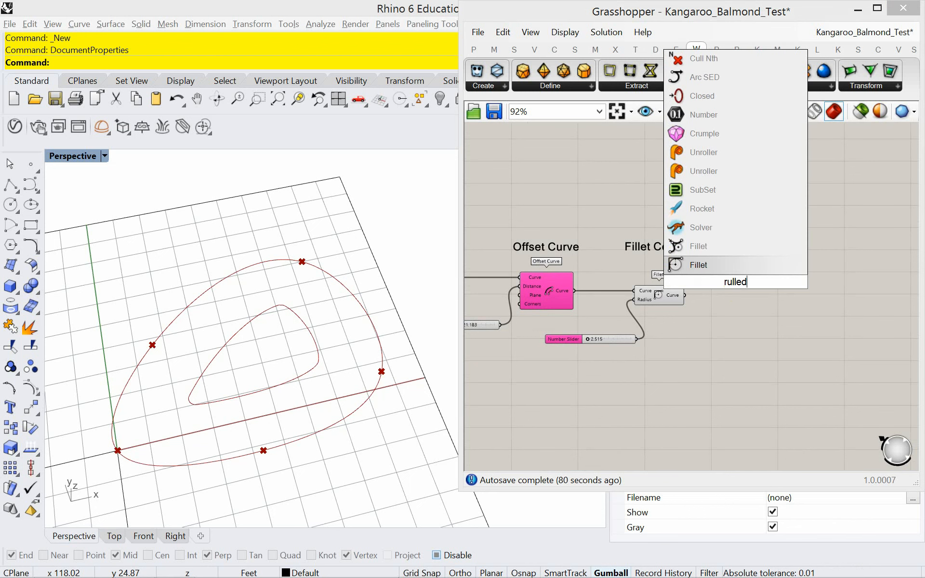
pyautogui.press('BackSpace')
pyautogui.press('BackSpace')
pyautogui.press('BackSpace')
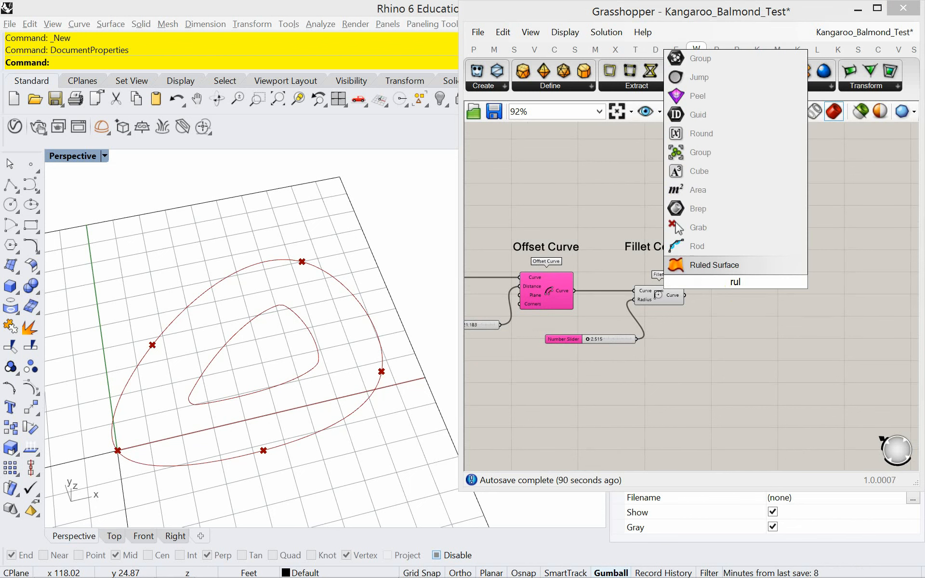
pyautogui.click(725, 267)
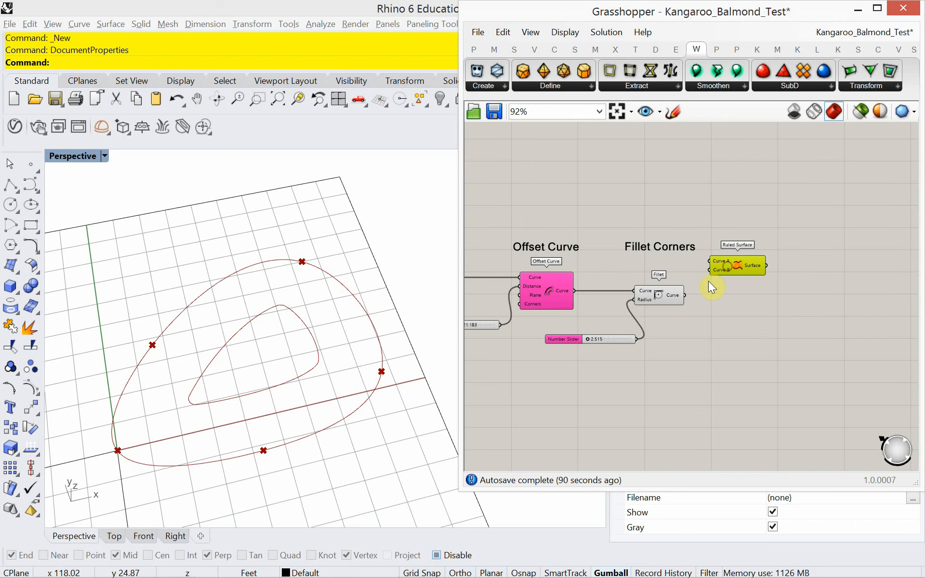
# Wire the Interpolate curve into Curve A and the Fillet curve into Curve B of Ruled Surface, and shift the component slightly up
pyautogui.scroll(3, 703, 284)
pyautogui.moveTo(696, 289); pyautogui.dragTo(735, 298, button='right')
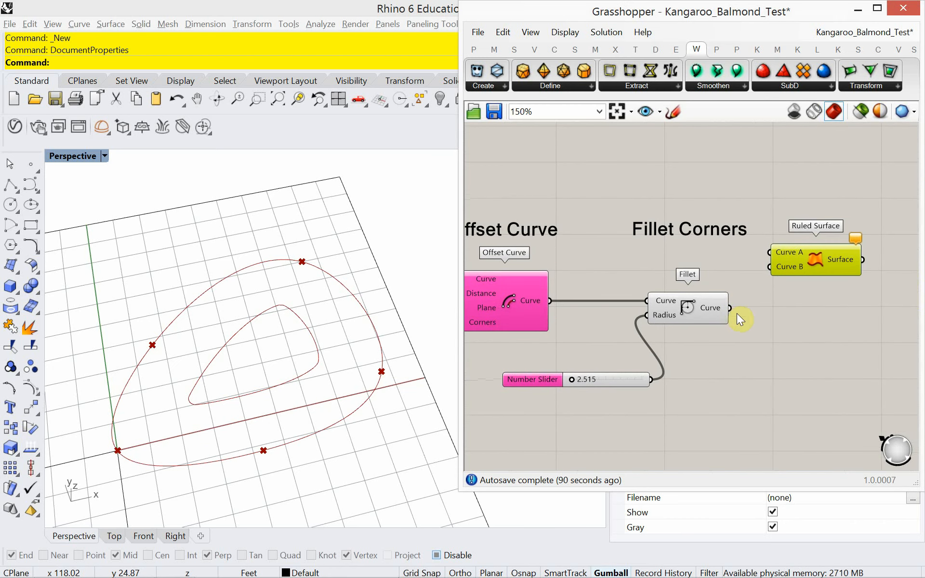
pyautogui.moveTo(730, 309); pyautogui.dragTo(793, 284)
pyautogui.scroll(-3, 791, 278)
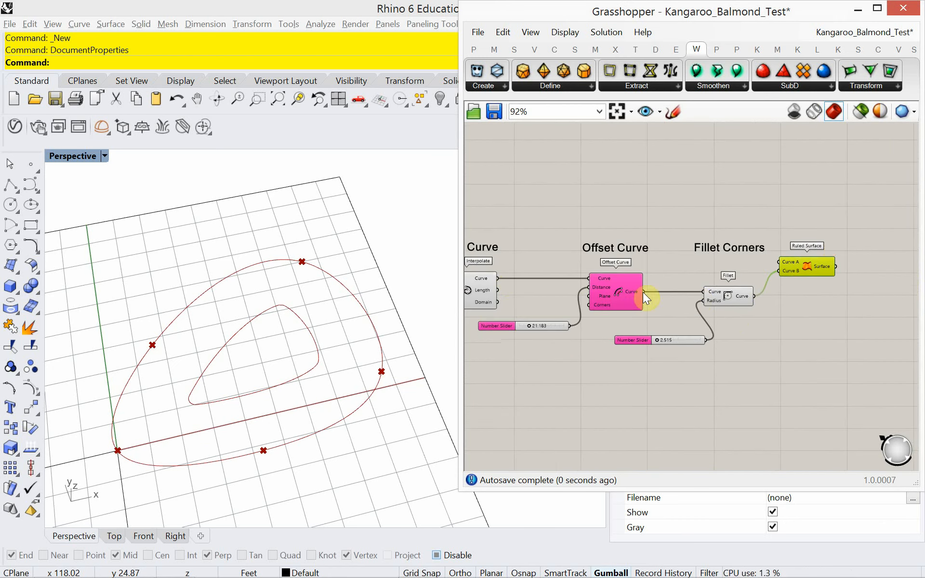
pyautogui.moveTo(497, 279); pyautogui.dragTo(777, 261)
pyautogui.scroll(-2, 650, 279)
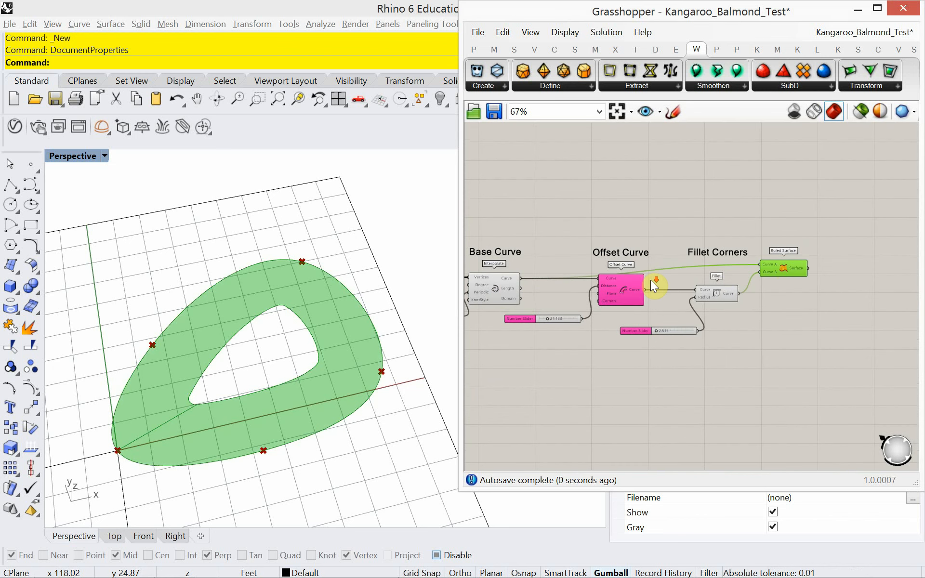
pyautogui.scroll(2, 652, 282)
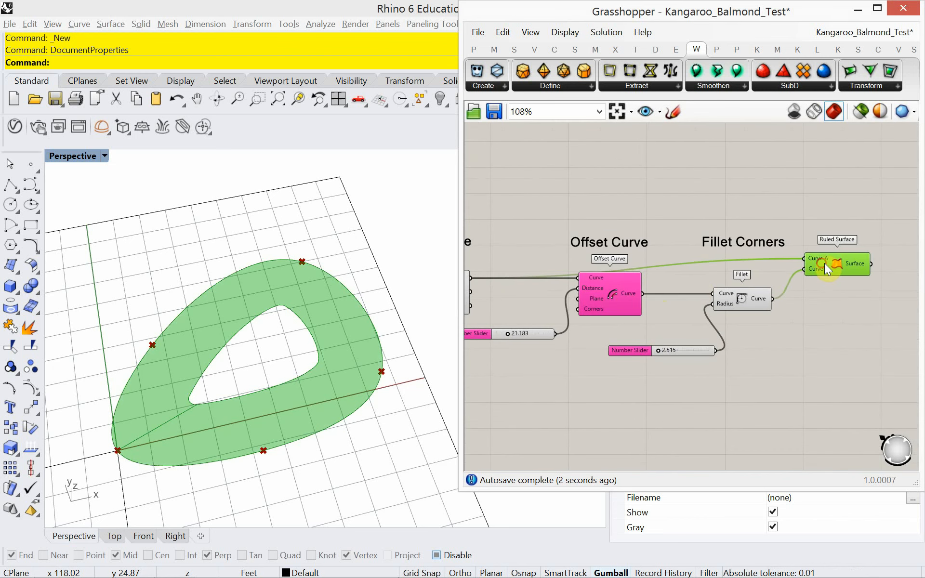
pyautogui.moveTo(824, 263); pyautogui.dragTo(824, 255)
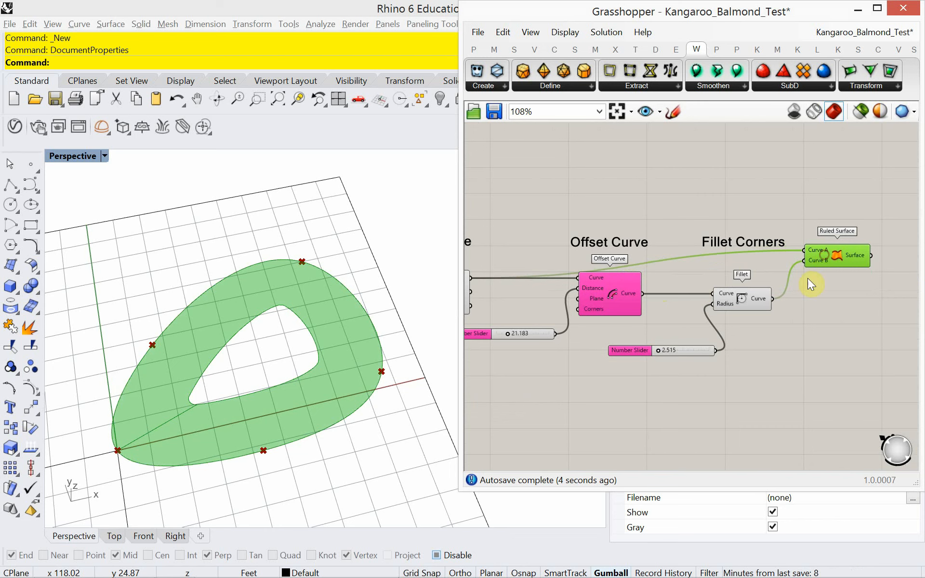
# Add the Karamba3D Mesh Breps component and place it beside the Ruled Surface component
pyautogui.moveTo(793, 282); pyautogui.dragTo(669, 277, button='right')
pyautogui.scroll(3, 724, 262)
pyautogui.moveTo(741, 246)
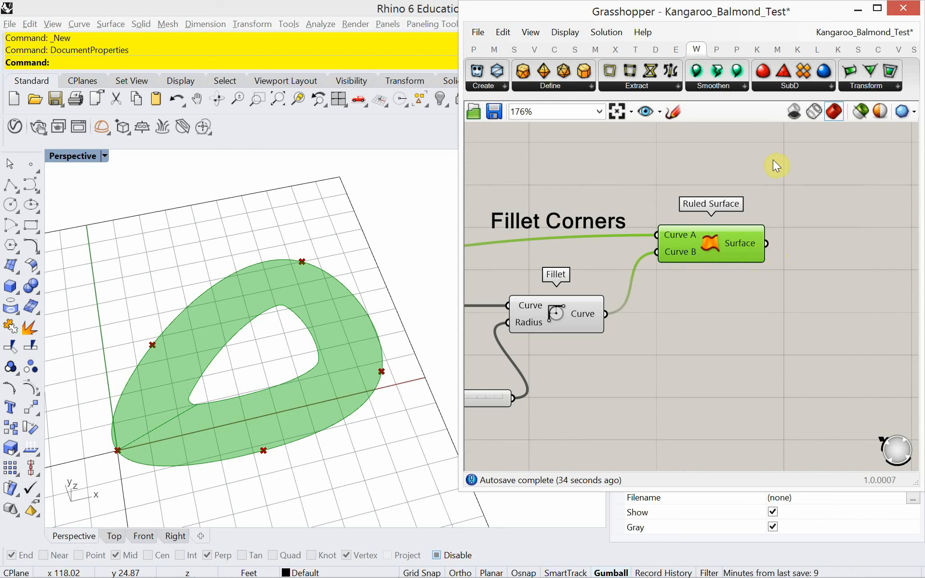
pyautogui.click(796, 51)
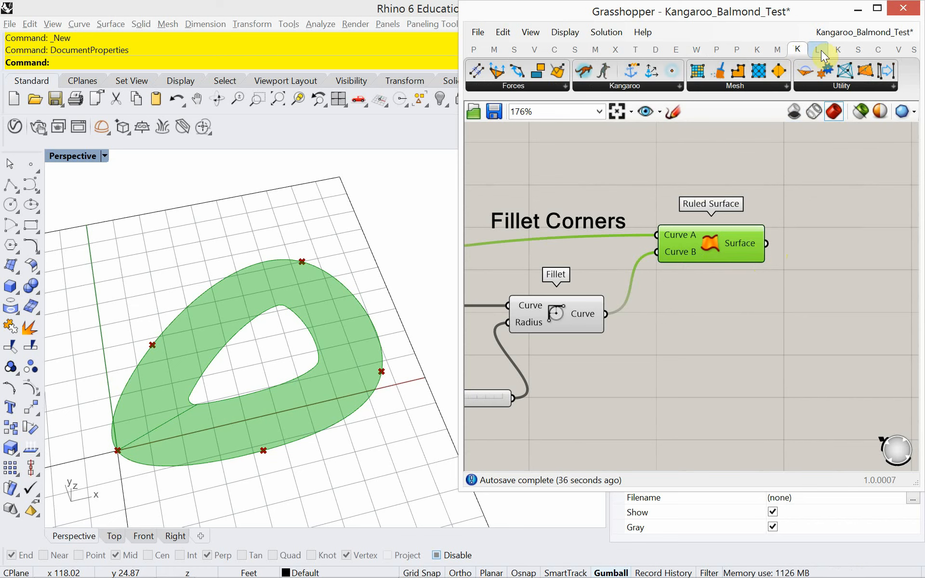
pyautogui.click(836, 50)
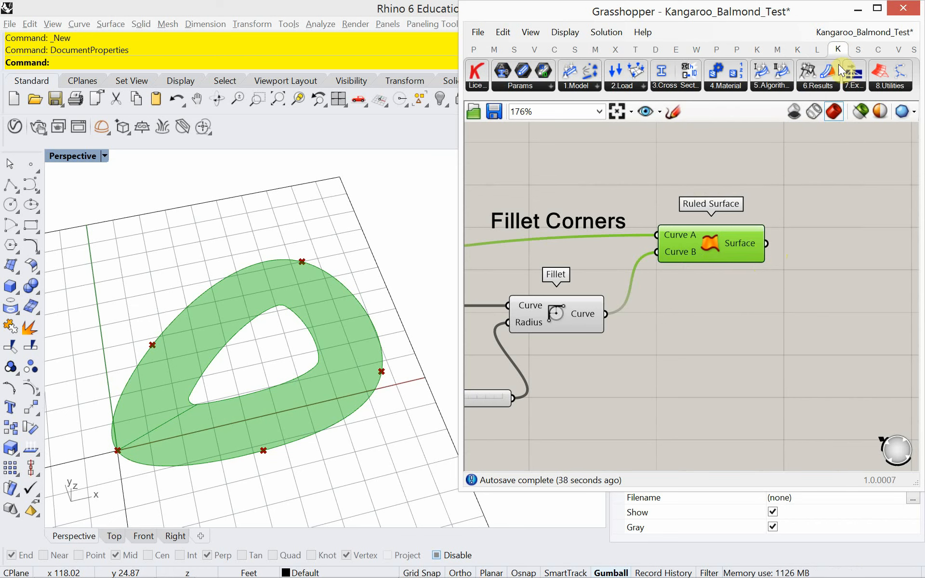
pyautogui.click(883, 86)
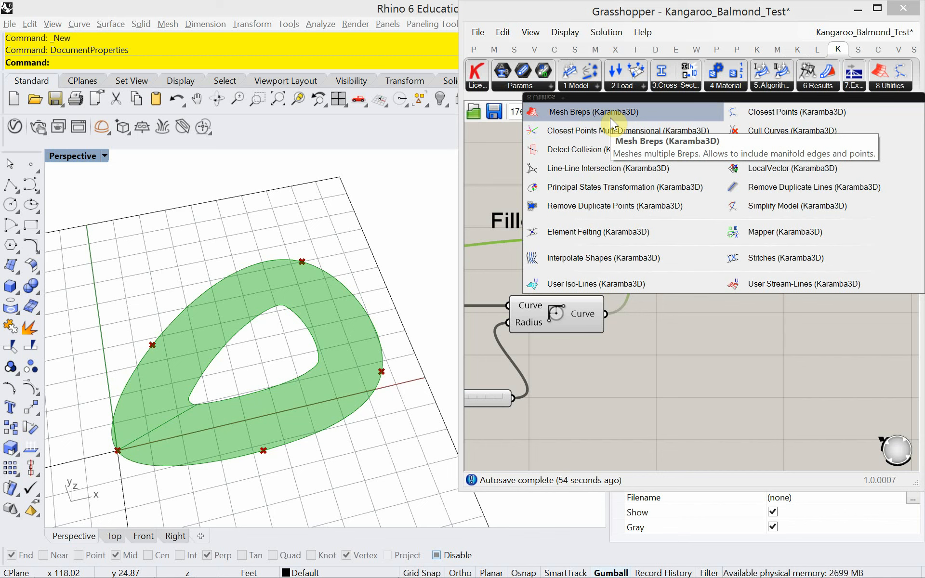
pyautogui.moveTo(610, 117); pyautogui.dragTo(833, 339)
pyautogui.moveTo(814, 328); pyautogui.dragTo(711, 311, button='right')
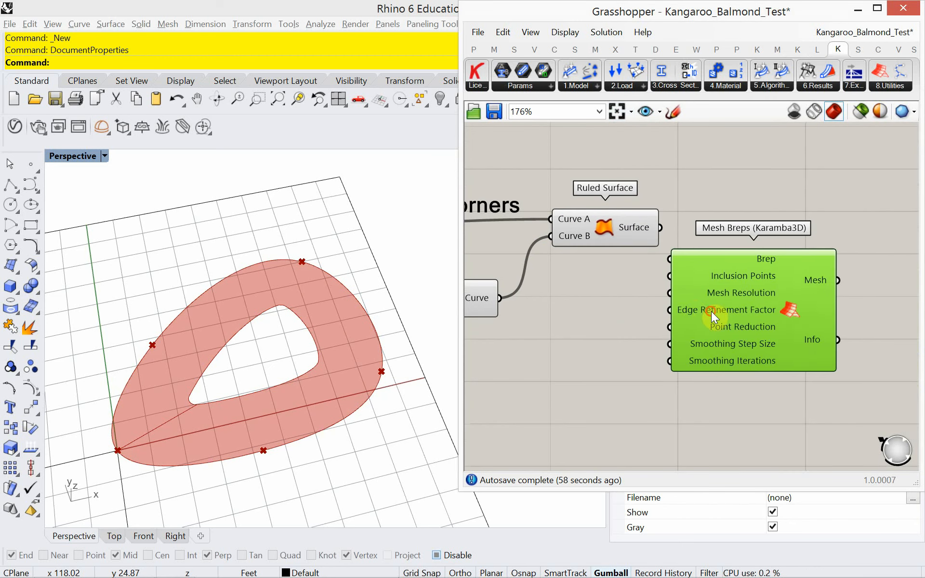
pyautogui.moveTo(711, 312); pyautogui.dragTo(743, 305)
# Sketch a freehand loop around the Mesh Resolution input of Mesh Breps, using line thickness 3
pyautogui.click(673, 111)
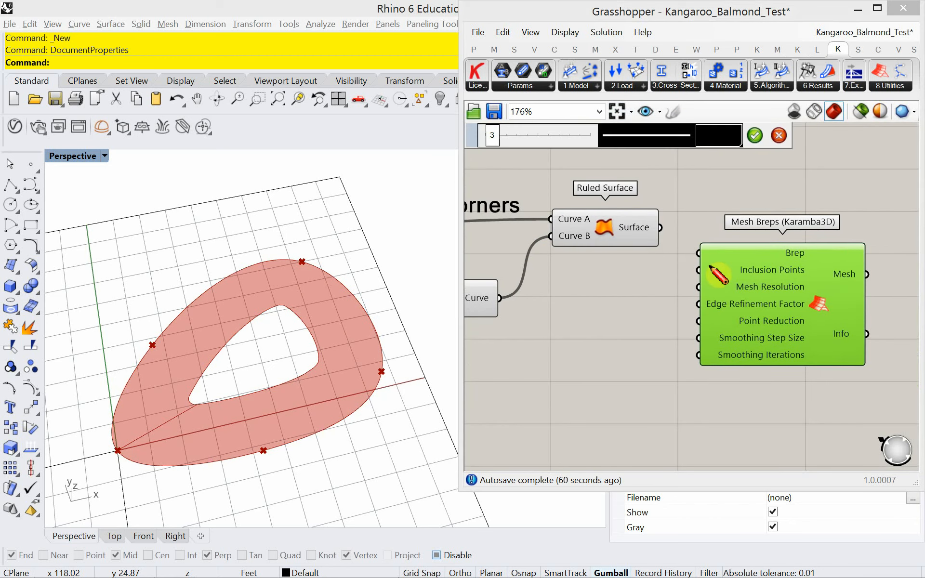
pyautogui.moveTo(717, 293)
pyautogui.mouseDown()
pyautogui.moveTo(819, 300)
pyautogui.moveTo(813, 285)
pyautogui.moveTo(794, 278)
pyautogui.moveTo(773, 294)
pyautogui.moveTo(723, 281)
pyautogui.moveTo(603, 283)
pyautogui.moveTo(611, 294)
pyautogui.moveTo(711, 296)
pyautogui.mouseUp()
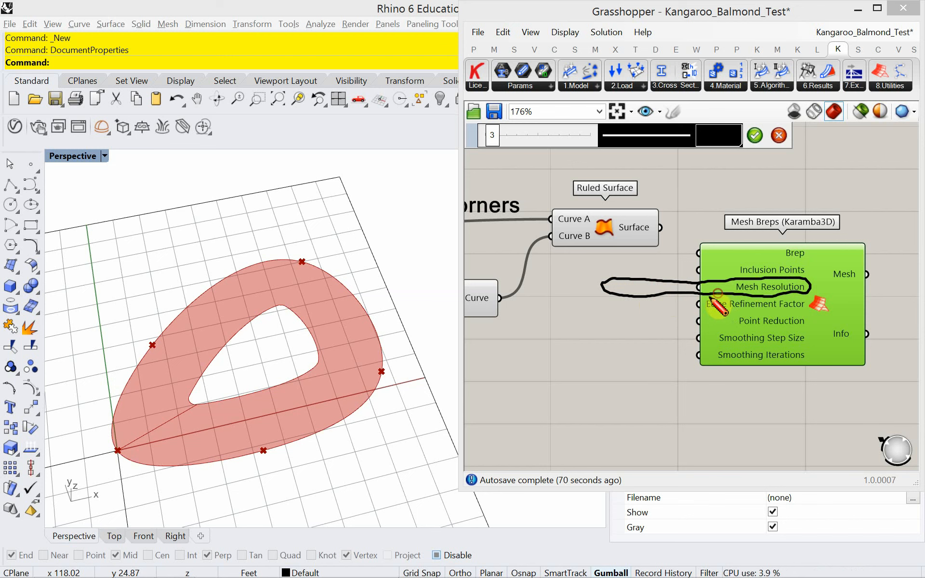
pyautogui.click(754, 136)
pyautogui.click(626, 323)
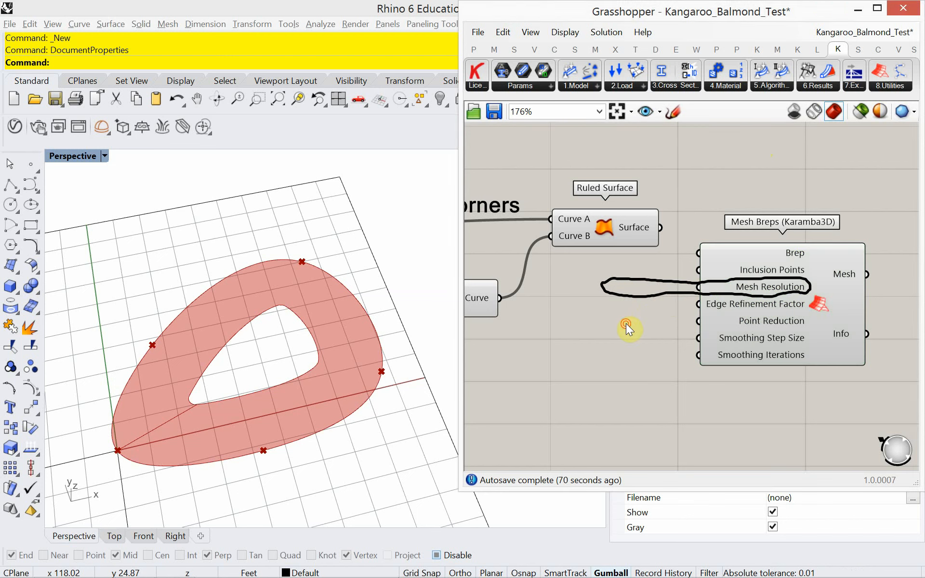
# Add a Scribble note reading "Can't be 0", split over two lines, just below the sketched loop
pyautogui.doubleClick(625, 323)
pyautogui.write('sc')
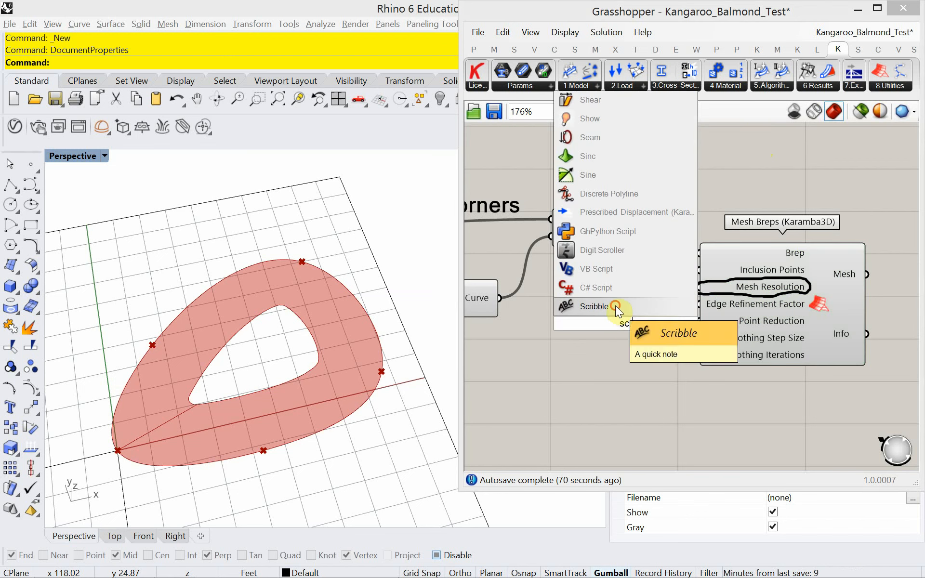
pyautogui.click(615, 305)
pyautogui.doubleClick(619, 323)
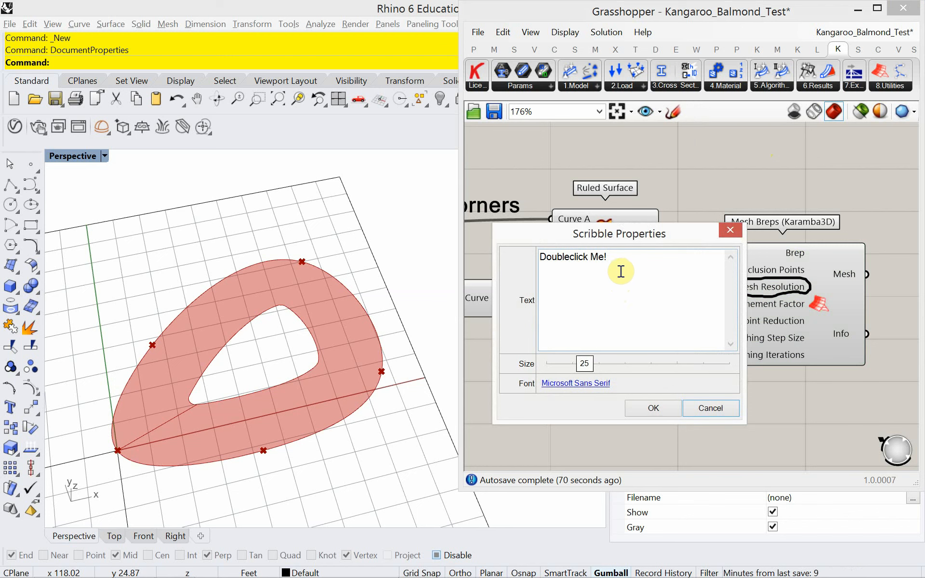
pyautogui.moveTo(621, 271); pyautogui.dragTo(526, 240)
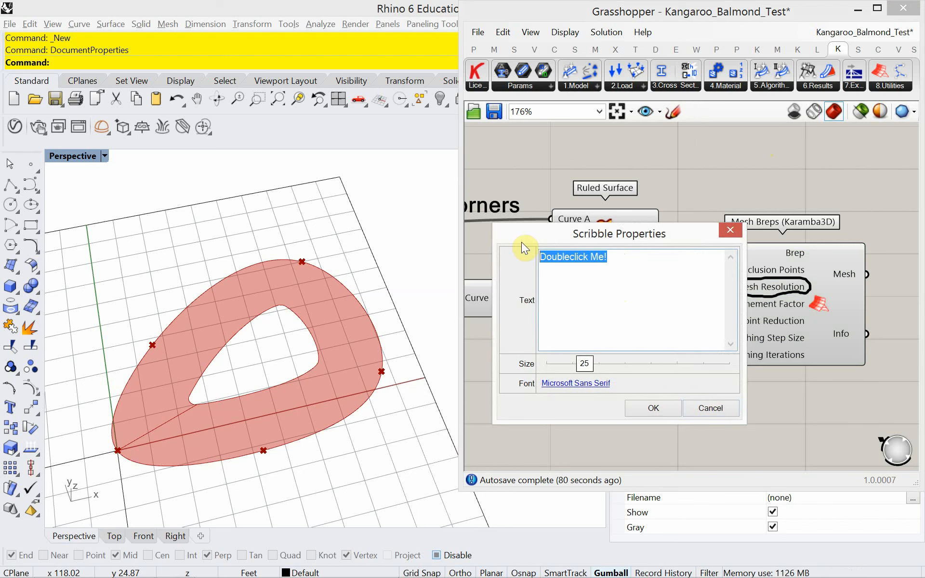
pyautogui.write('Can')
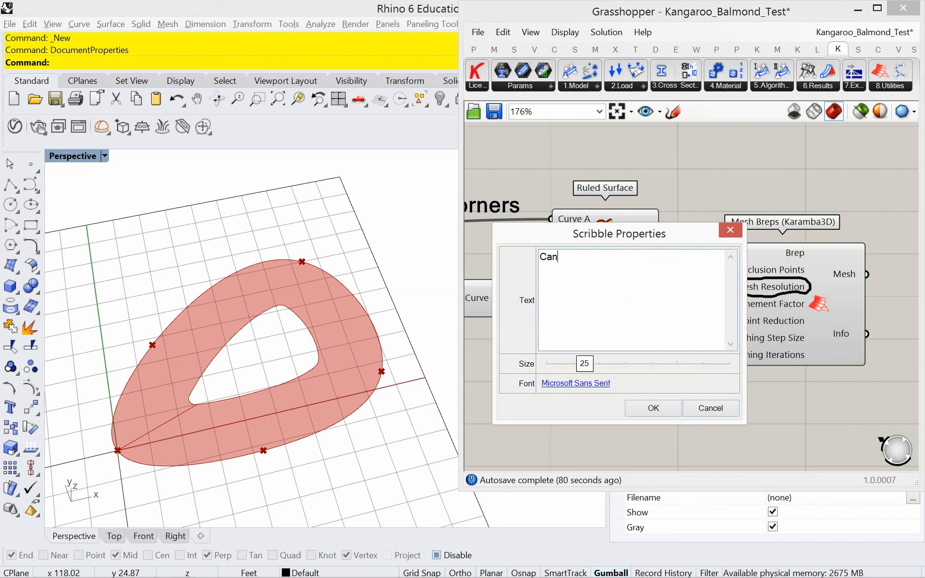
pyautogui.write("'t be")
pyautogui.press('Return')
pyautogui.write('0')
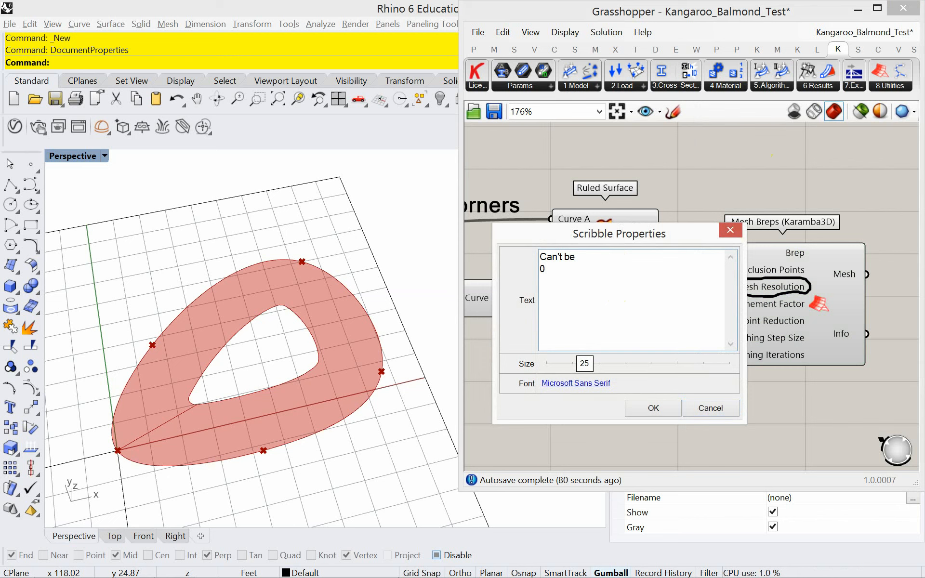
pyautogui.click(669, 408)
pyautogui.moveTo(607, 328)
pyautogui.mouseDown()
pyautogui.moveTo(669, 323)
pyautogui.moveTo(664, 317)
pyautogui.mouseUp()
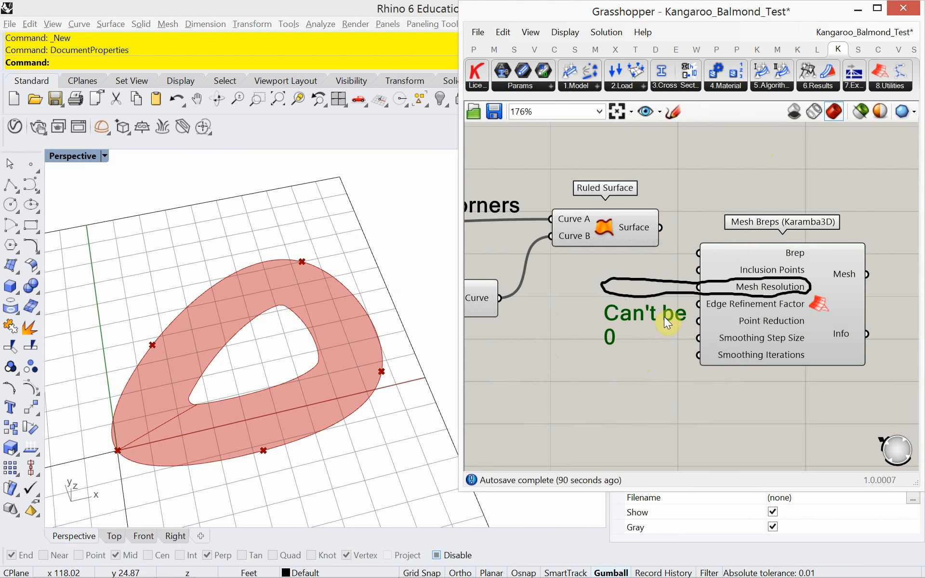
# Create a number slider with value 25, wire it into Mesh Resolution and place it in line with that input
pyautogui.doubleClick(615, 384)
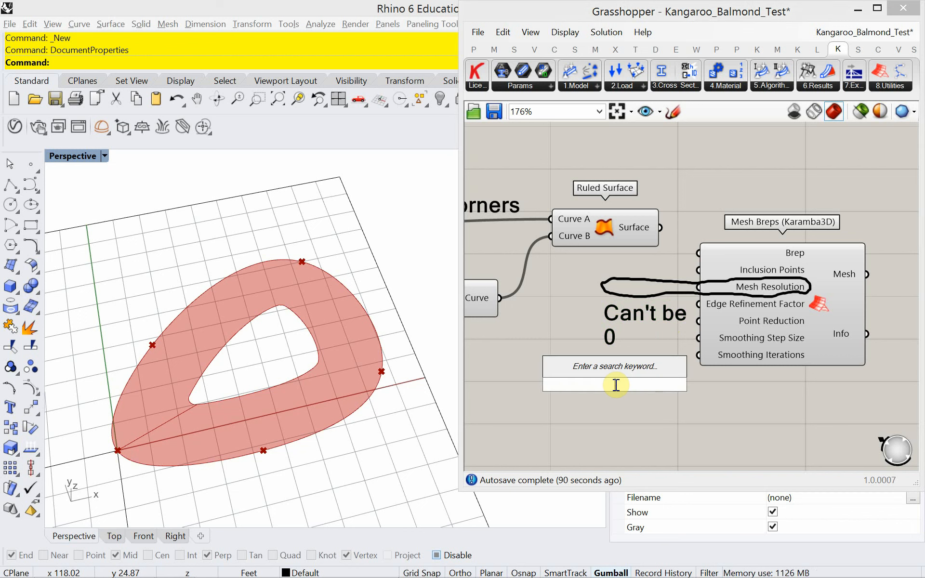
pyautogui.write('25')
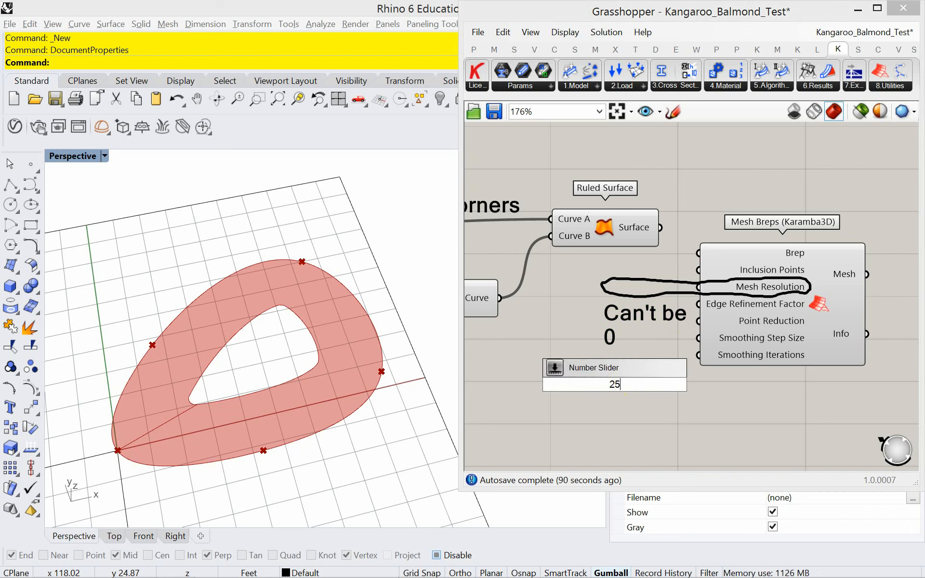
pyautogui.press('Return')
pyautogui.moveTo(701, 384); pyautogui.dragTo(696, 286)
pyautogui.moveTo(654, 391); pyautogui.dragTo(632, 293)
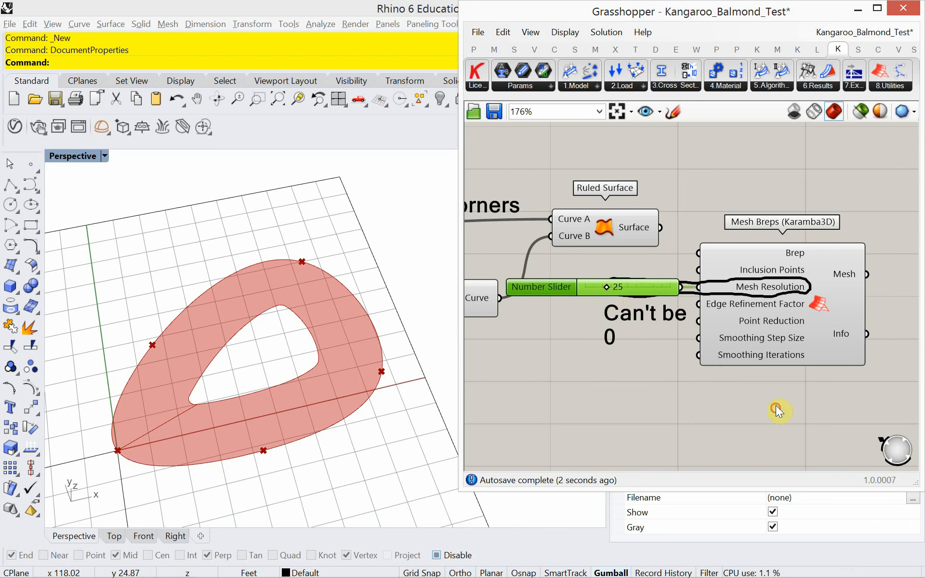
# Move Mesh Breps with its slider, loop and note away from Ruled Surface, and wire the ruled surface into the Brep input
pyautogui.moveTo(776, 405); pyautogui.dragTo(591, 266)
pyautogui.moveTo(713, 333); pyautogui.dragTo(779, 346)
pyautogui.click(729, 254)
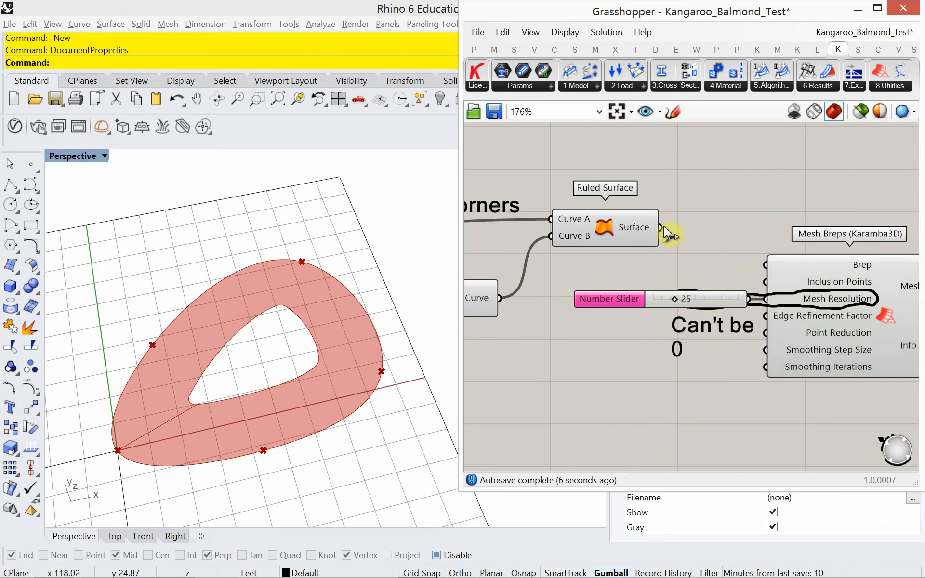
pyautogui.moveTo(659, 227); pyautogui.dragTo(765, 265)
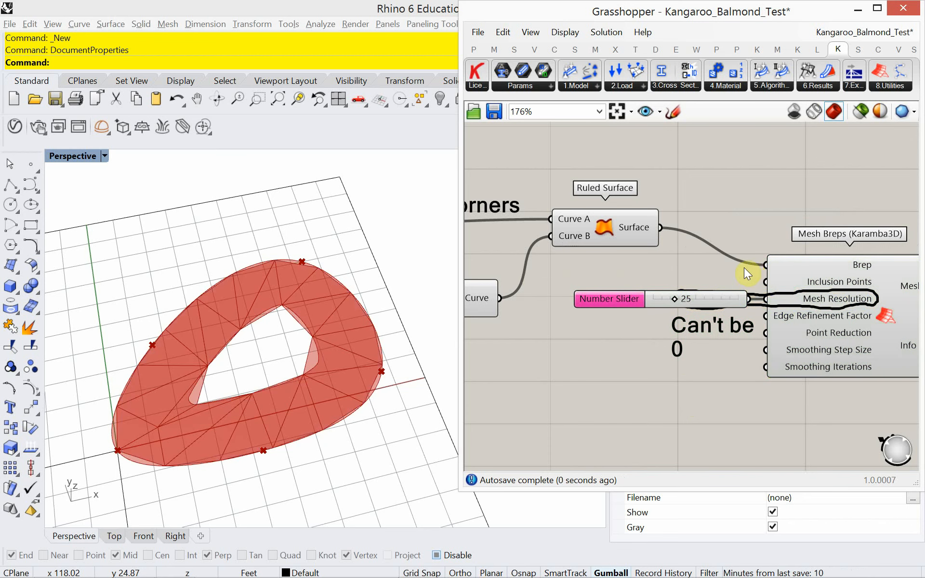
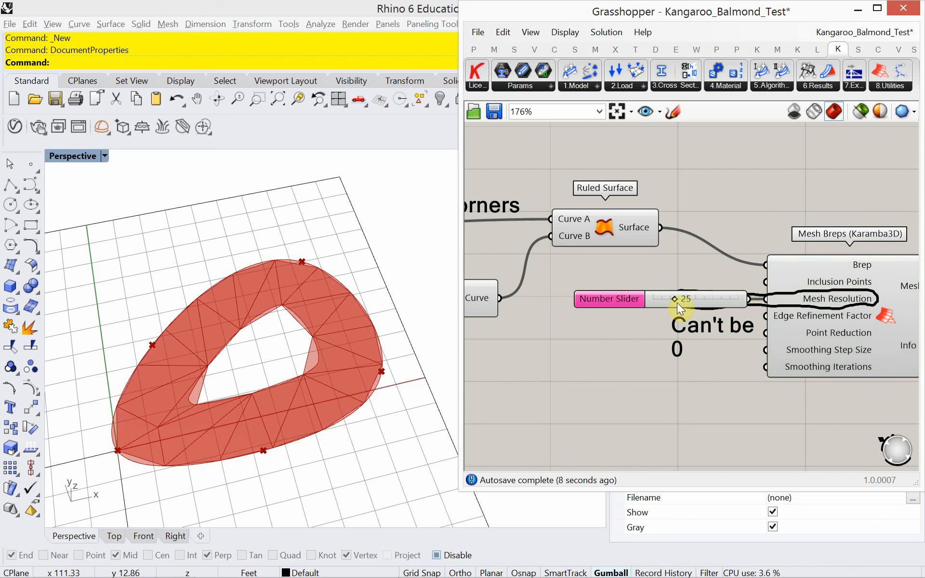
# Set the Mesh Resolution slider's minimum to 1 and its value to 25
pyautogui.moveTo(677, 304)
pyautogui.mouseDown()
pyautogui.moveTo(667, 305)
pyautogui.moveTo(678, 308)
pyautogui.mouseUp()
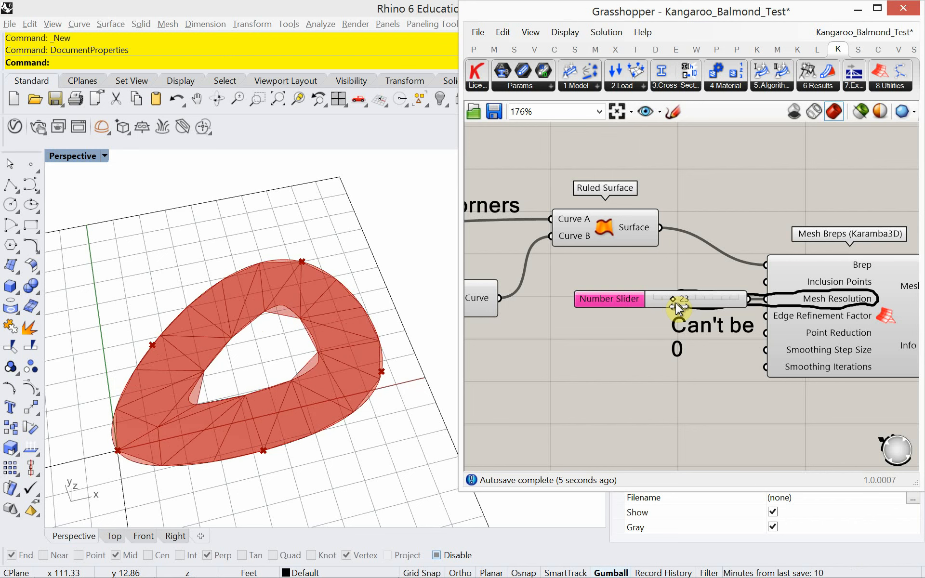
pyautogui.doubleClick(594, 298)
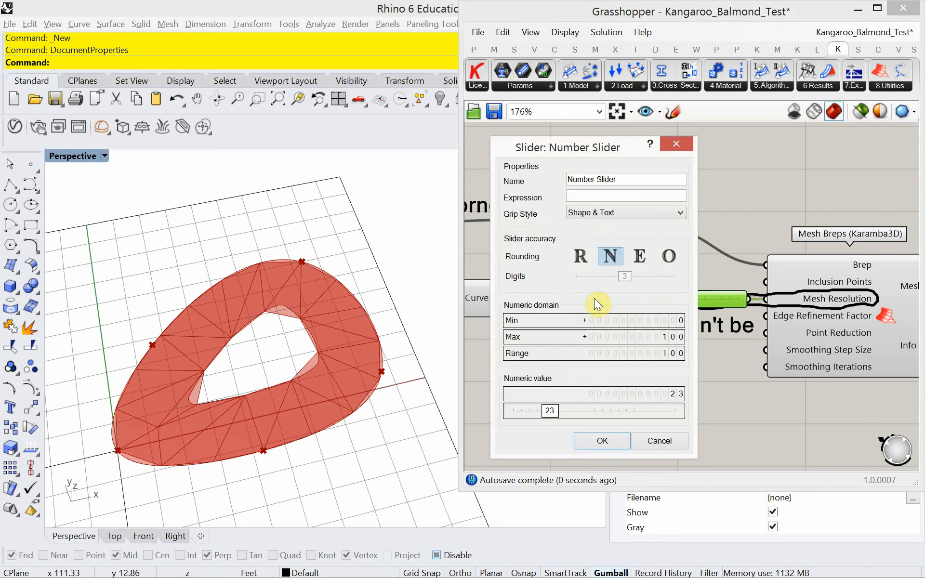
pyautogui.doubleClick(600, 321)
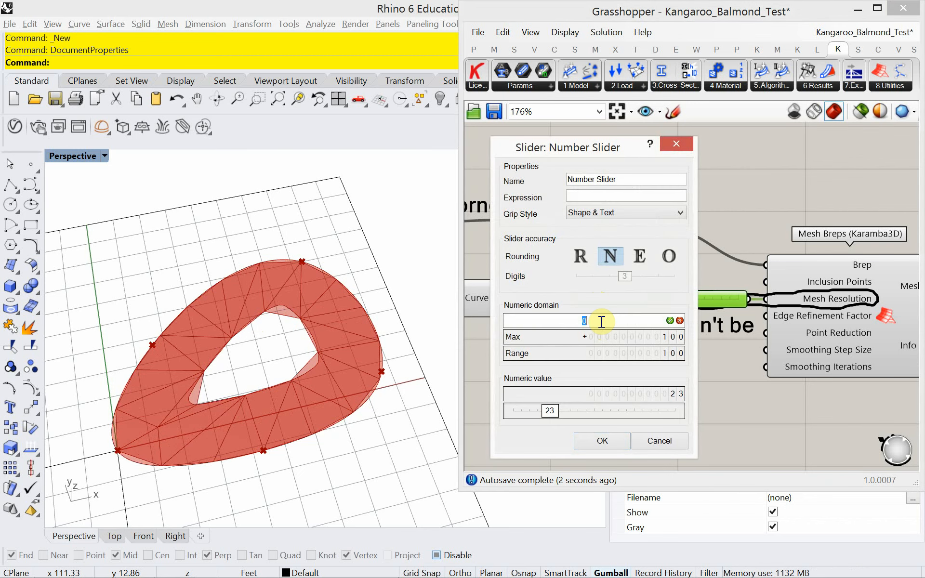
pyautogui.write('1')
pyautogui.click(669, 321)
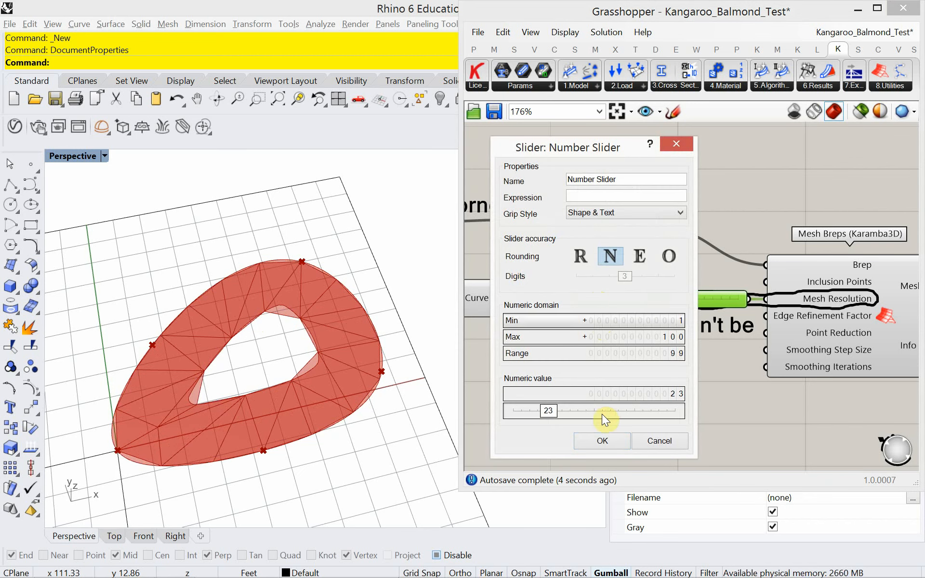
pyautogui.click(591, 437)
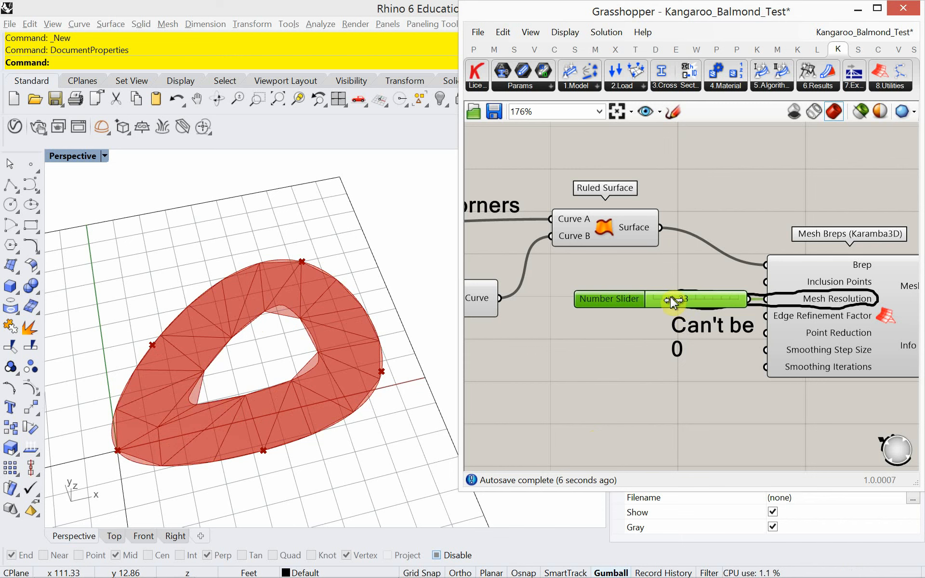
pyautogui.moveTo(672, 299)
pyautogui.mouseDown()
pyautogui.moveTo(641, 307)
pyautogui.moveTo(675, 308)
pyautogui.mouseUp()
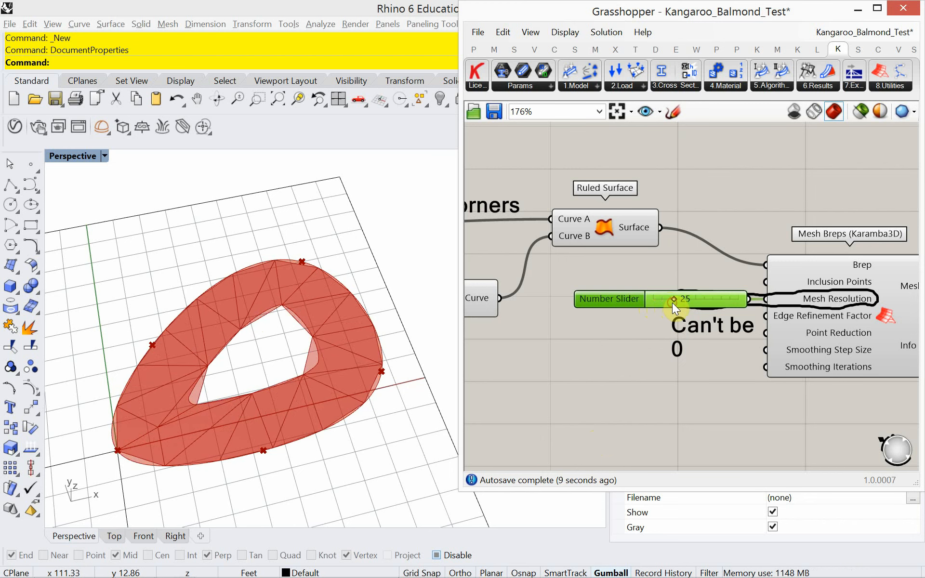
# Turn off the preview of the Ruled Surface component
pyautogui.moveTo(669, 349); pyautogui.dragTo(537, 333, button='right')
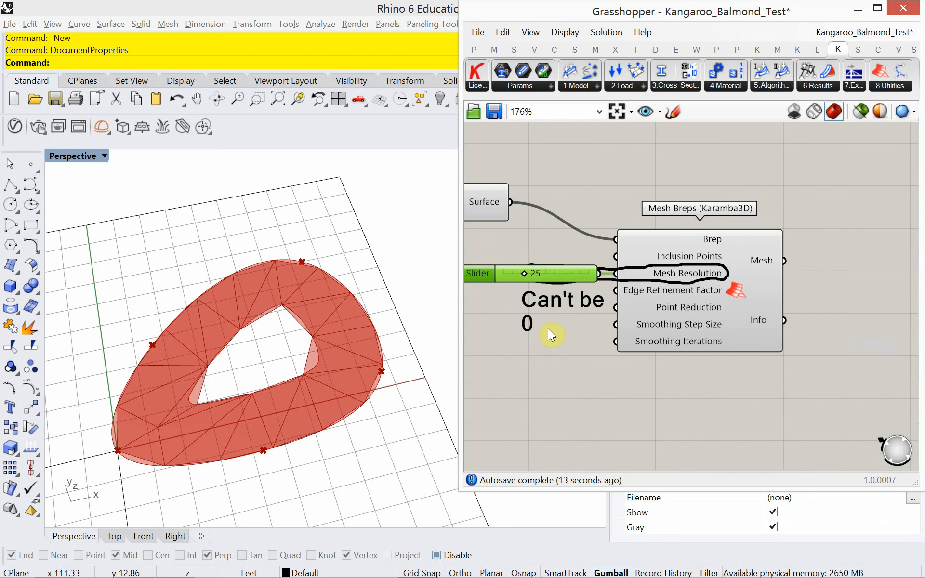
pyautogui.moveTo(536, 299); pyautogui.dragTo(727, 339, button='right')
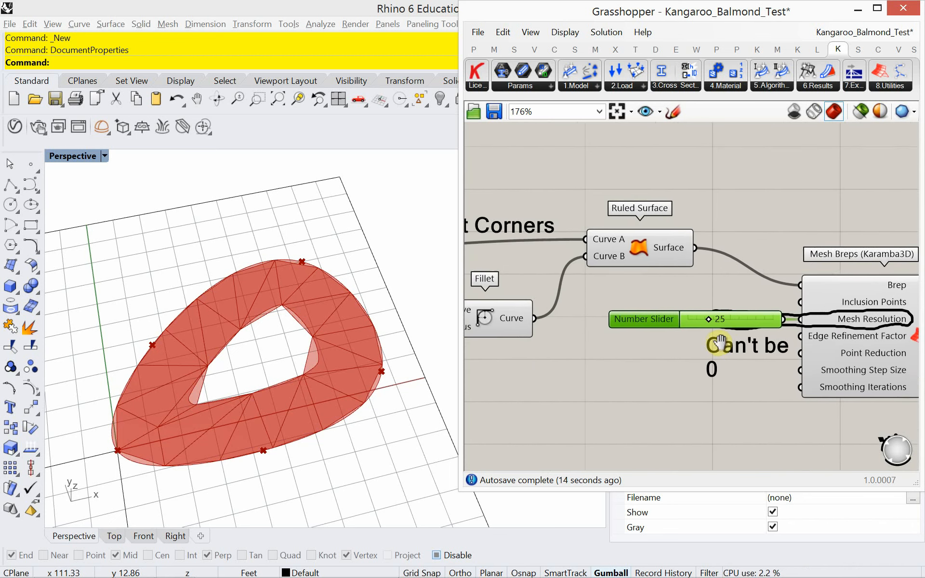
pyautogui.click(671, 234)
pyautogui.rightClick(732, 202)
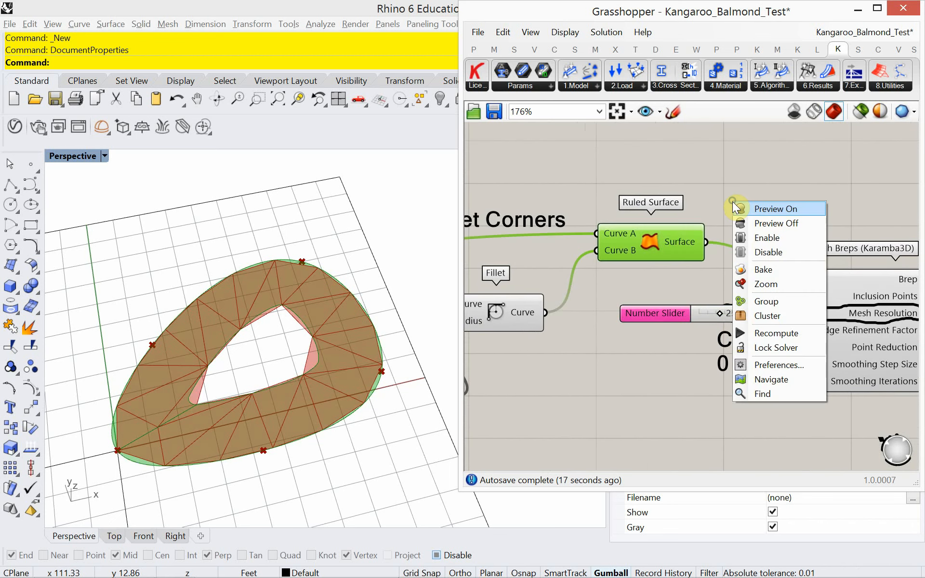
pyautogui.click(747, 223)
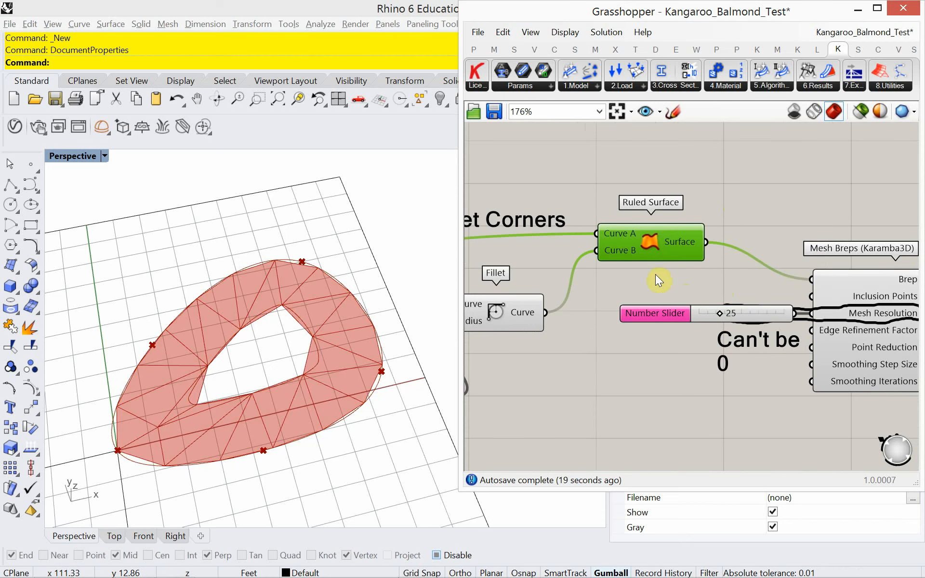
# Open the component search on the empty canvas just above the Mesh Breps component
pyautogui.moveTo(746, 251); pyautogui.dragTo(910, 217, button='right')
pyautogui.scroll(-3, 771, 243)
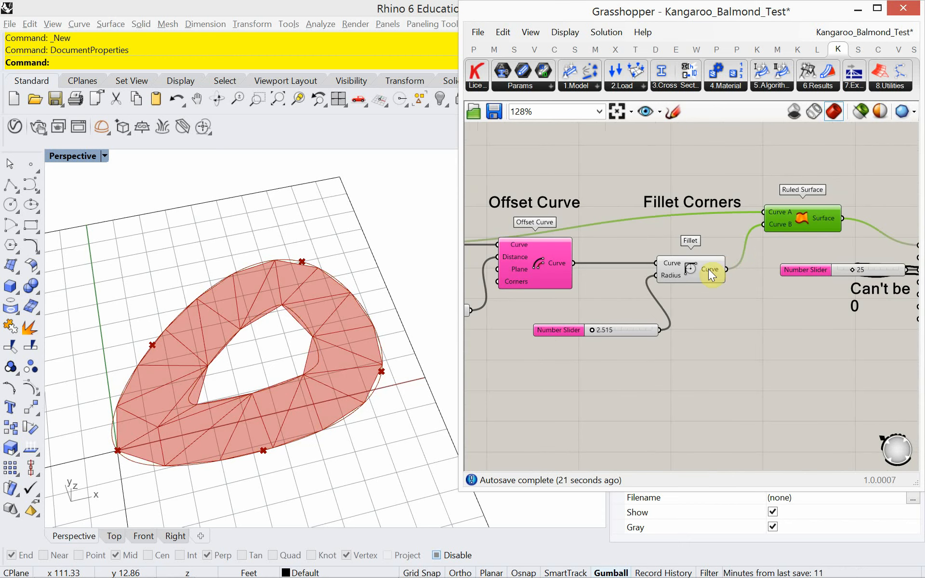
pyautogui.moveTo(729, 308); pyautogui.dragTo(625, 302, button='right')
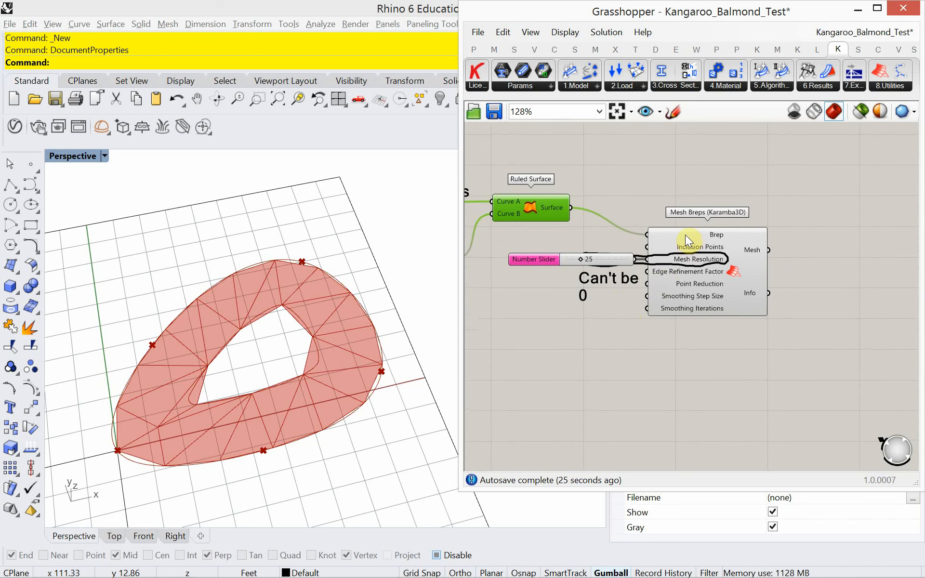
pyautogui.moveTo(681, 233); pyautogui.dragTo(654, 255, button='right')
pyautogui.click(669, 212)
pyautogui.doubleClick(669, 213)
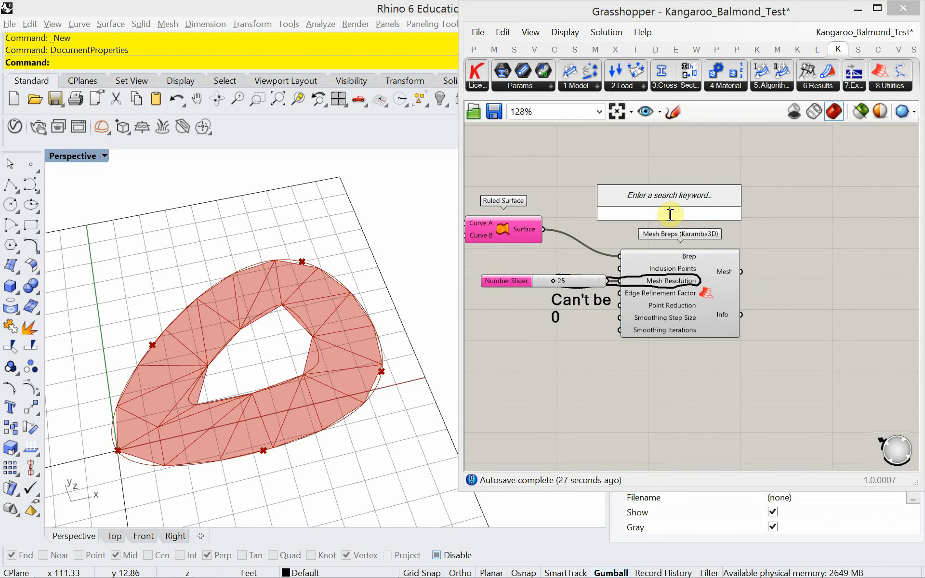
pyautogui.write('bounda')
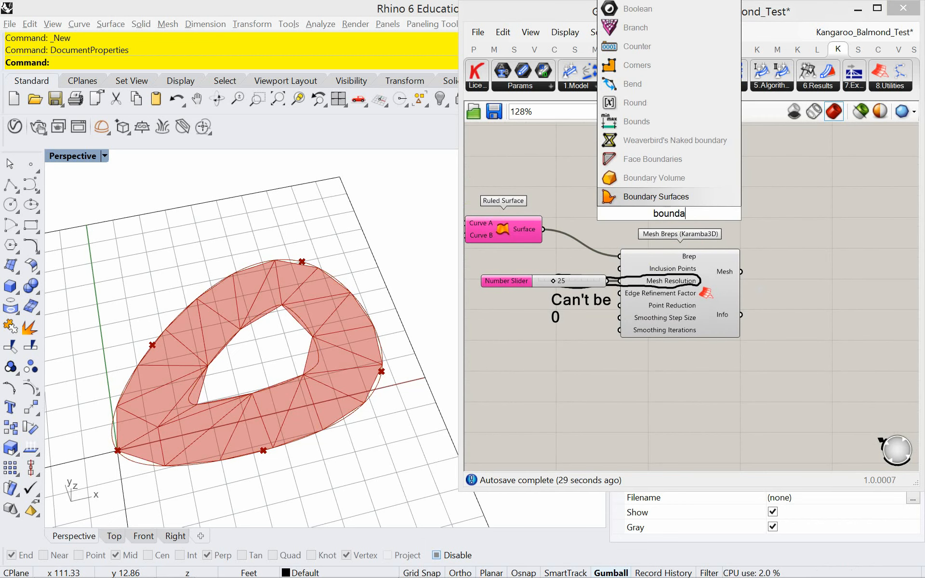
pyautogui.write('ry')
pyautogui.press('BackSpace')
pyautogui.press('BackSpace')
pyautogui.press('BackSpace')
pyautogui.press('BackSpace')
pyautogui.press('BackSpace')
pyautogui.press('BackSpace')
pyautogui.press('BackSpace')
pyautogui.press('BackSpace')
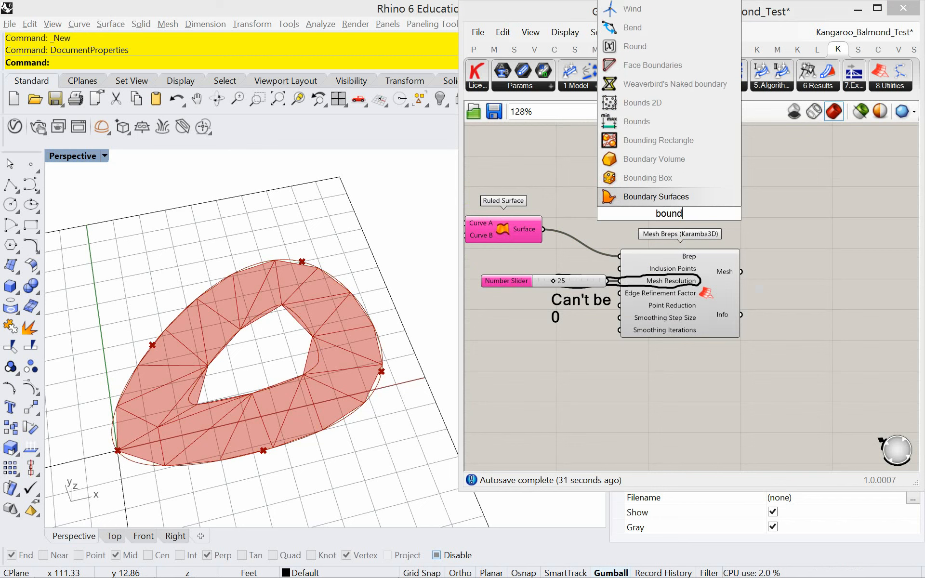
# Search the components for "scribb" and place a Scribble note above Mesh Breps
pyautogui.write('scrr')
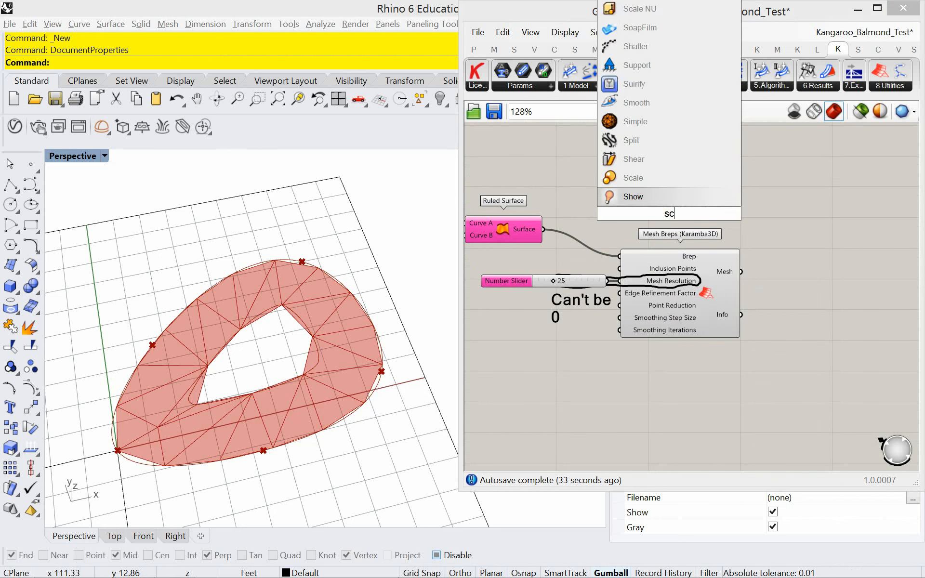
pyautogui.press('BackSpace')
pyautogui.press('BackSpace')
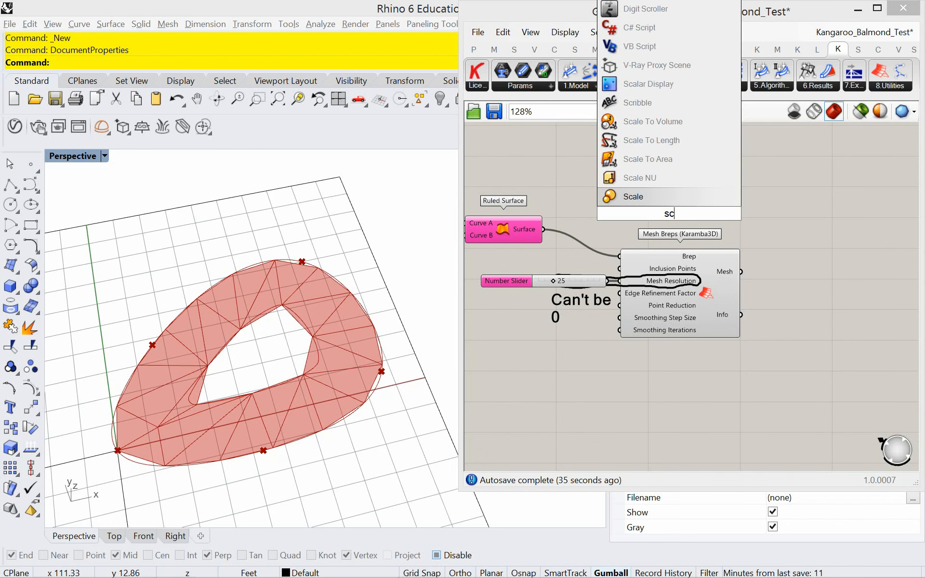
pyautogui.write('ribb')
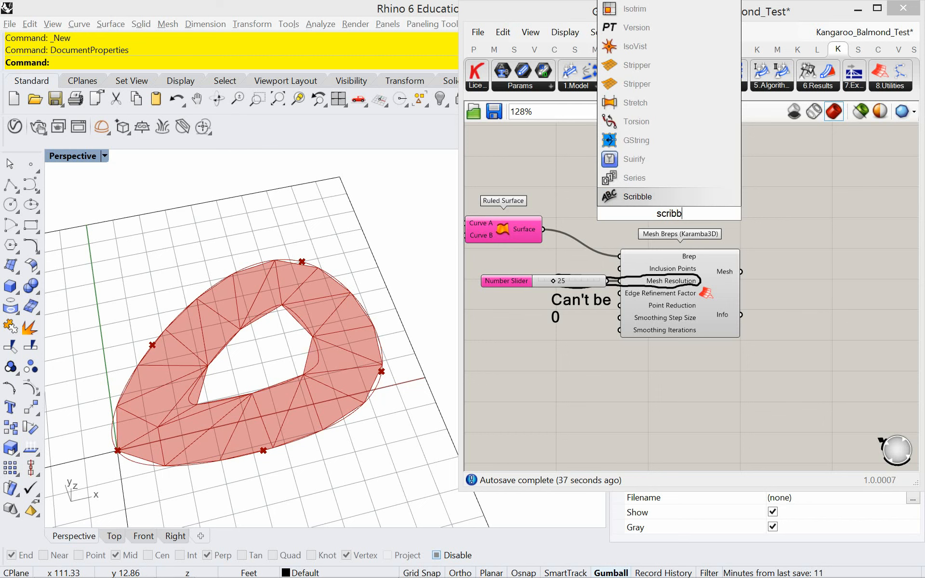
pyautogui.click(659, 190)
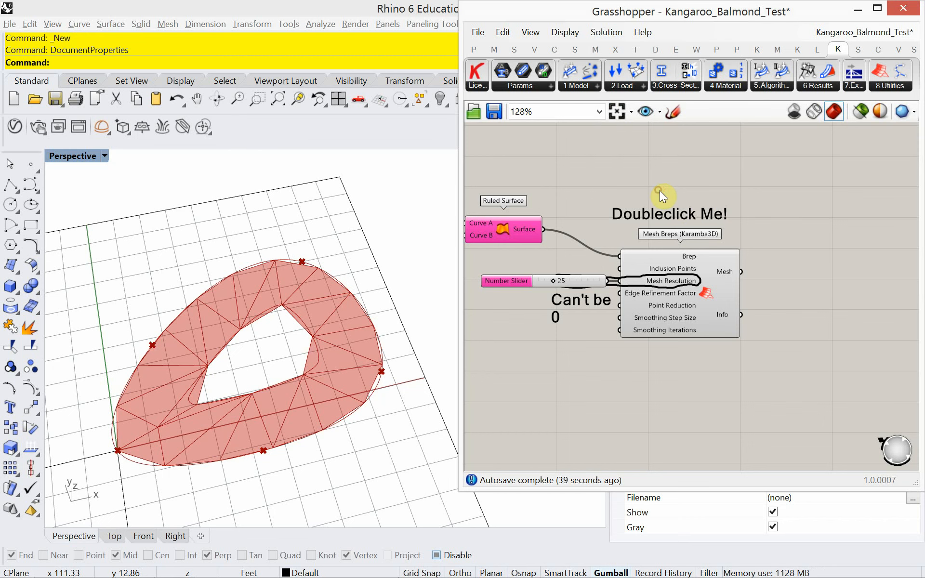
# Change the new Scribble's text to "Boundary Mesh" and shift it slightly so it sits above the Mesh Breps label
pyautogui.doubleClick(678, 209)
pyautogui.moveTo(681, 155); pyautogui.dragTo(580, 143)
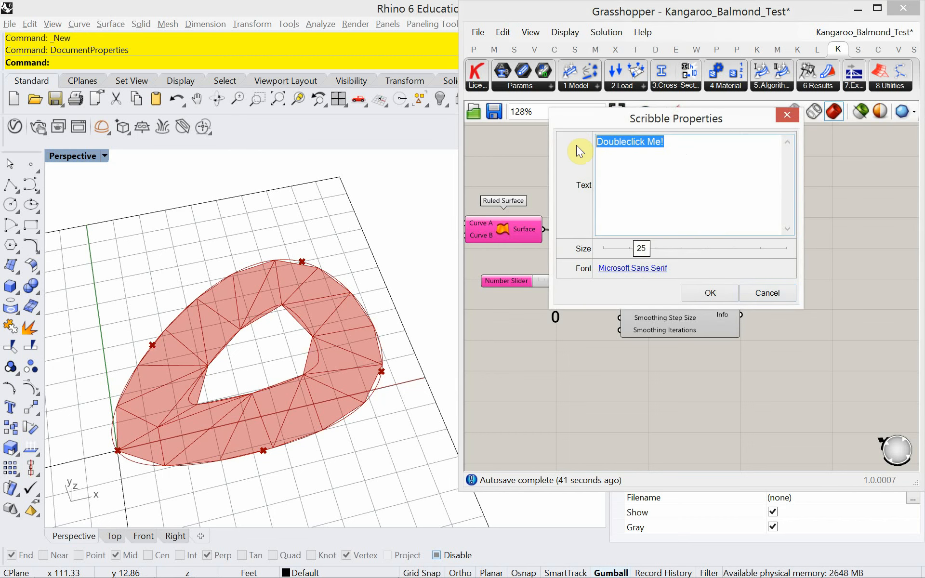
pyautogui.write('Boundary')
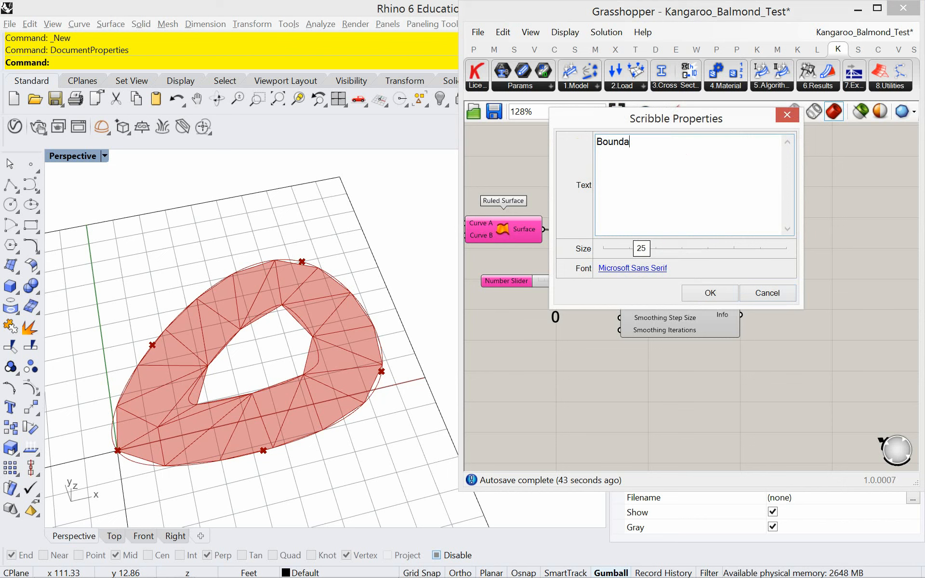
pyautogui.write('esh')
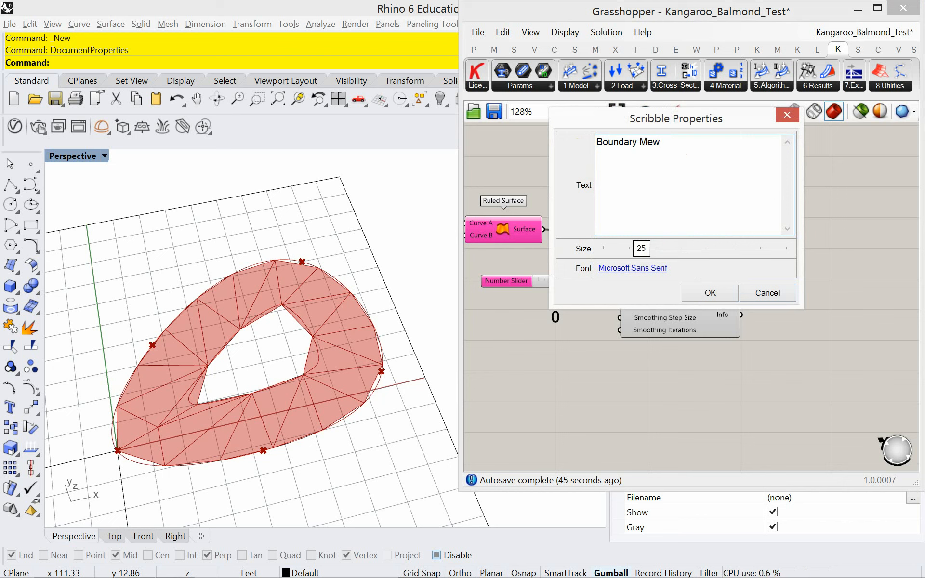
pyautogui.press('BackSpace')
pyautogui.press('BackSpace')
pyautogui.write('sh')
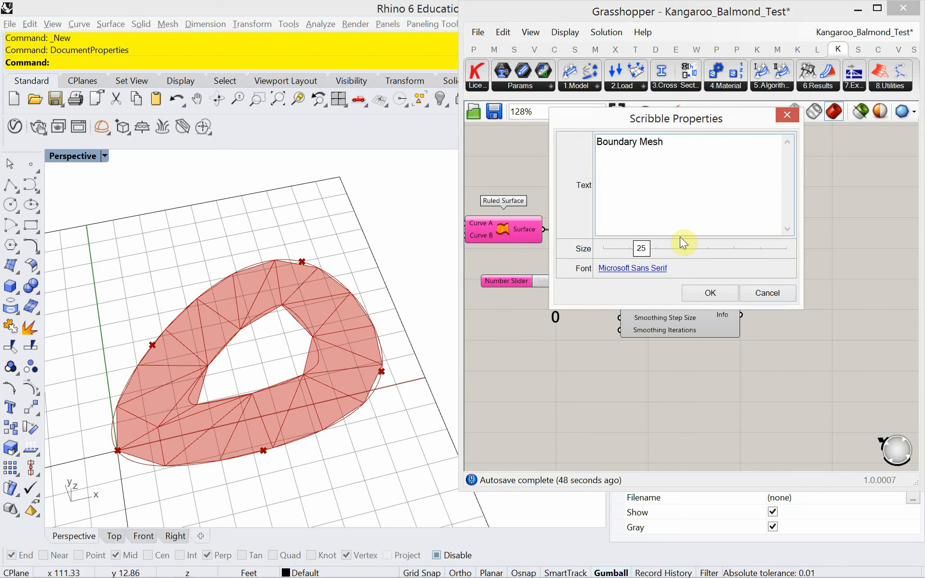
pyautogui.click(717, 294)
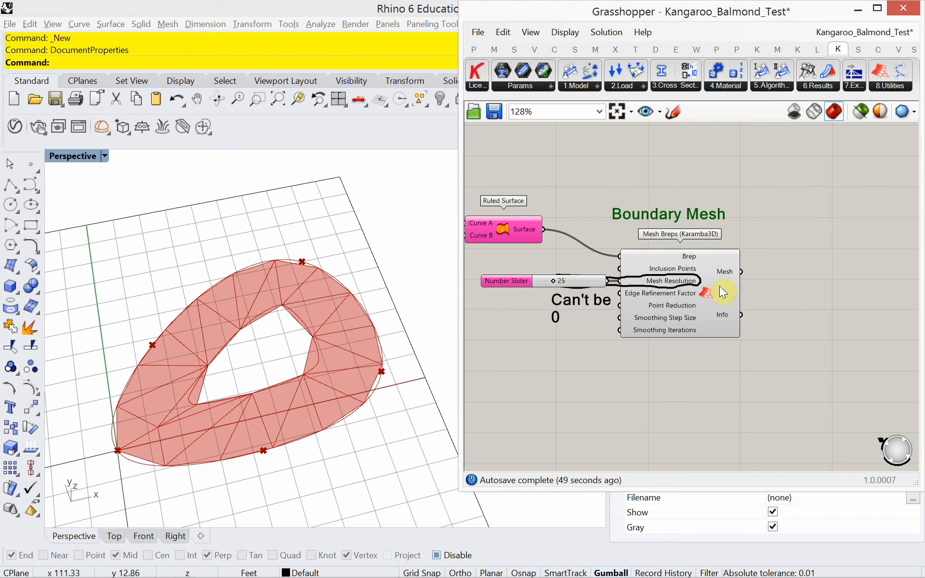
pyautogui.moveTo(707, 211); pyautogui.dragTo(722, 215)
# Move the "Boundary Surface" note from above the point components to just above the Ruled Surface label
pyautogui.scroll(-4, 723, 220)
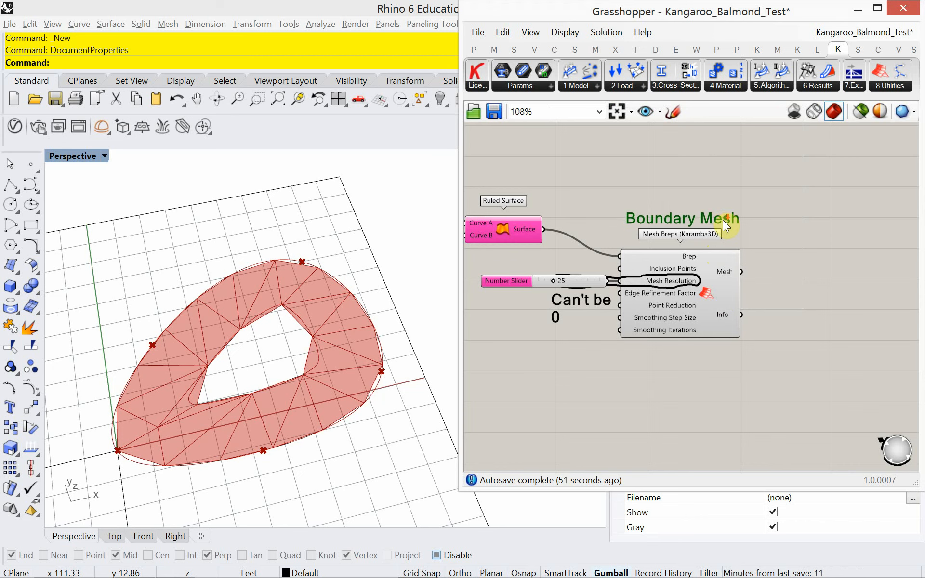
pyautogui.moveTo(663, 252)
pyautogui.mouseDown(button='right')
pyautogui.moveTo(703, 267)
pyautogui.moveTo(830, 259)
pyautogui.mouseUp(button='right')
pyautogui.scroll(-2, 808, 269)
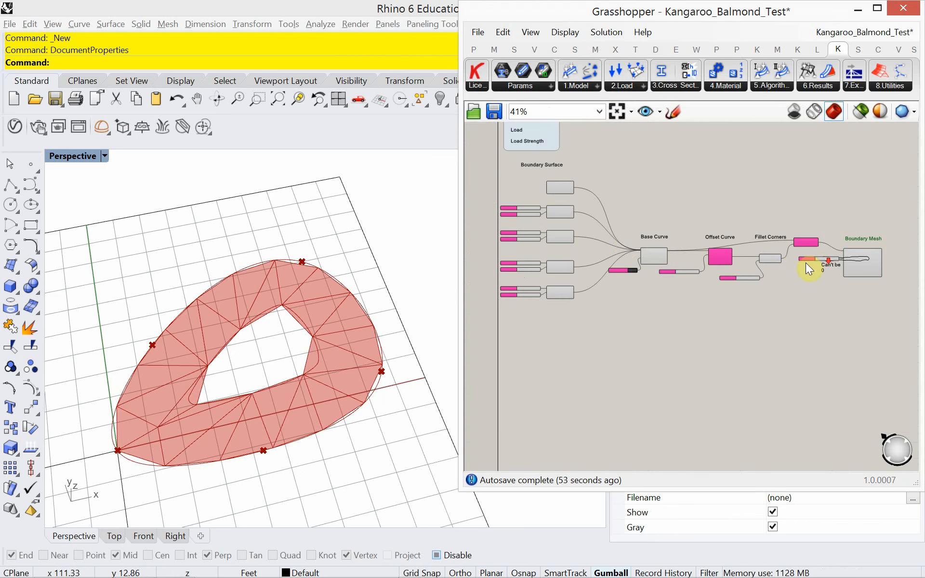
pyautogui.moveTo(622, 241); pyautogui.dragTo(624, 242, button='right')
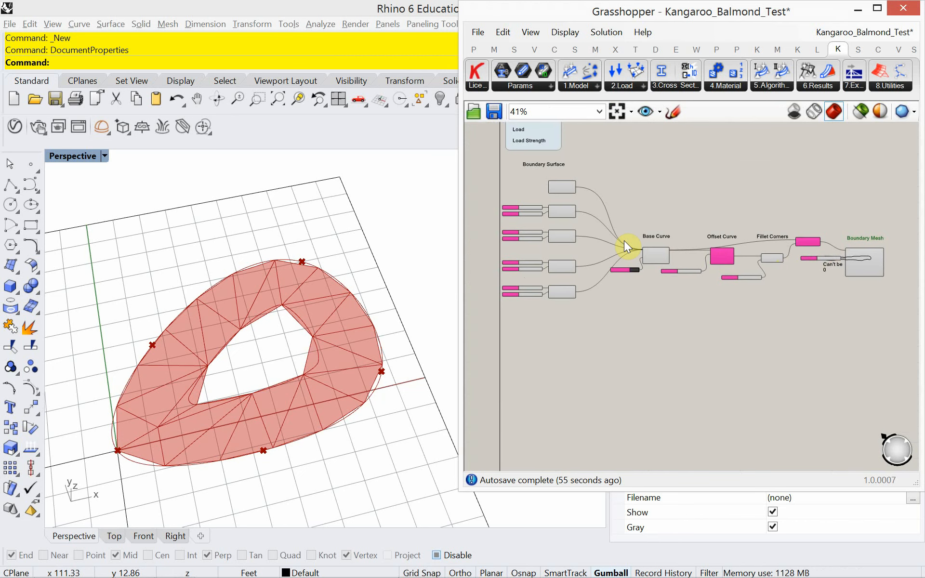
pyautogui.moveTo(739, 262); pyautogui.dragTo(725, 264, button='right')
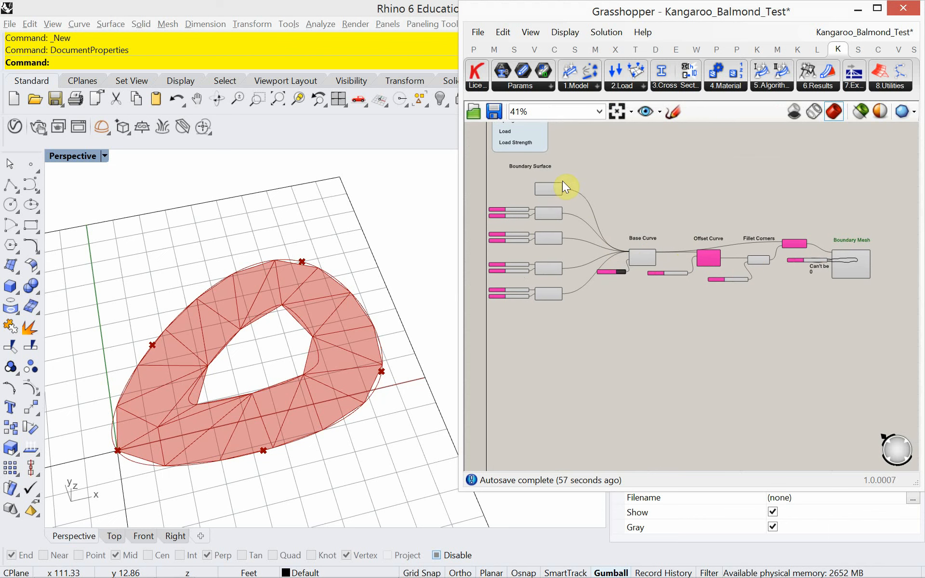
pyautogui.moveTo(544, 164); pyautogui.dragTo(813, 232)
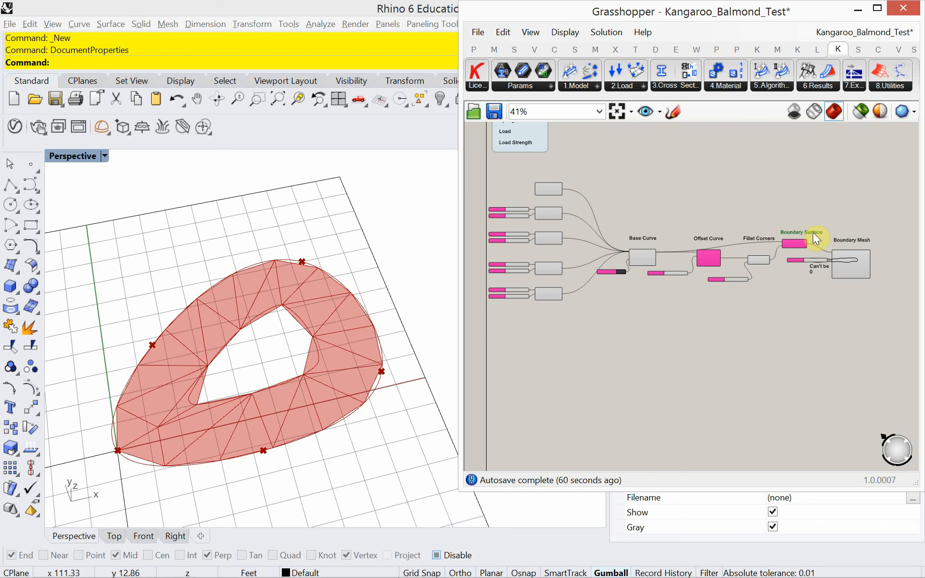
pyautogui.scroll(5, 811, 237)
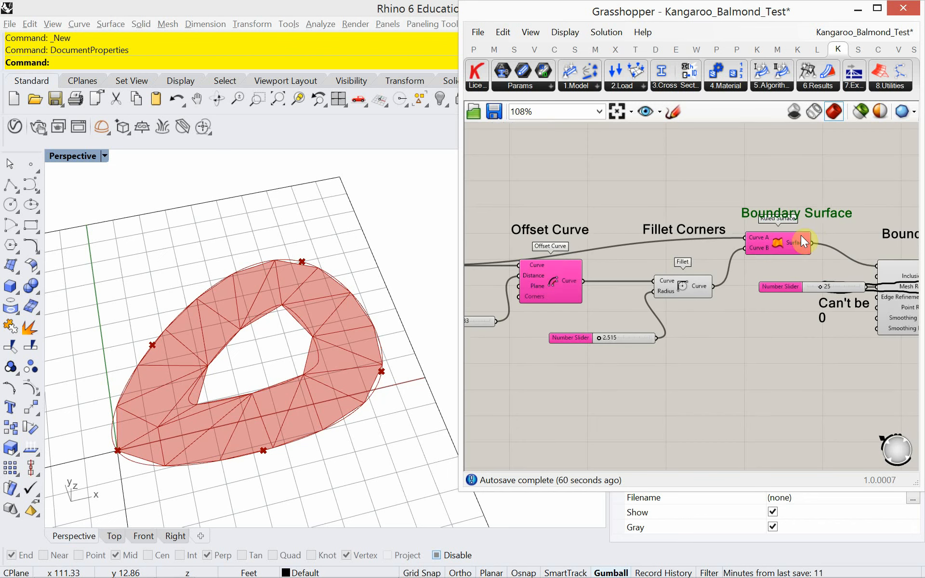
pyautogui.moveTo(811, 216); pyautogui.dragTo(814, 207)
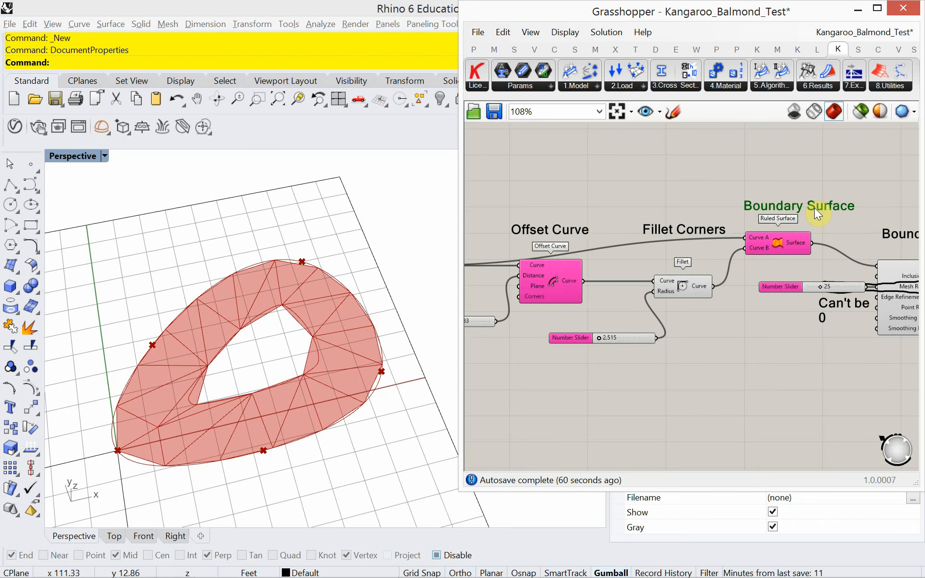
# Sketch a long vertical freehand line of width 3 on the canvas beyond Mesh Breps and set its style to Dashed
pyautogui.moveTo(830, 239); pyautogui.dragTo(722, 251, button='right')
pyautogui.moveTo(804, 295); pyautogui.dragTo(657, 285, button='right')
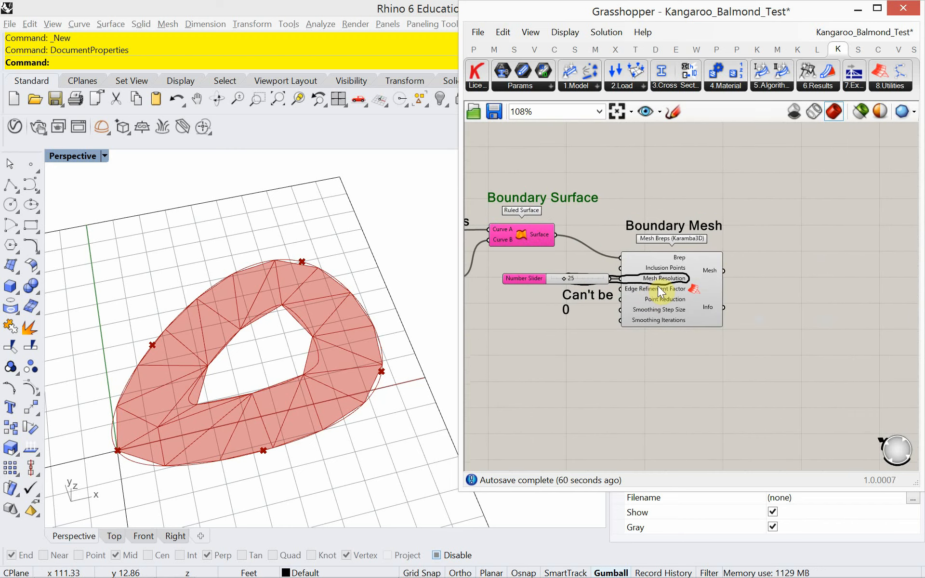
pyautogui.scroll(-4, 688, 238)
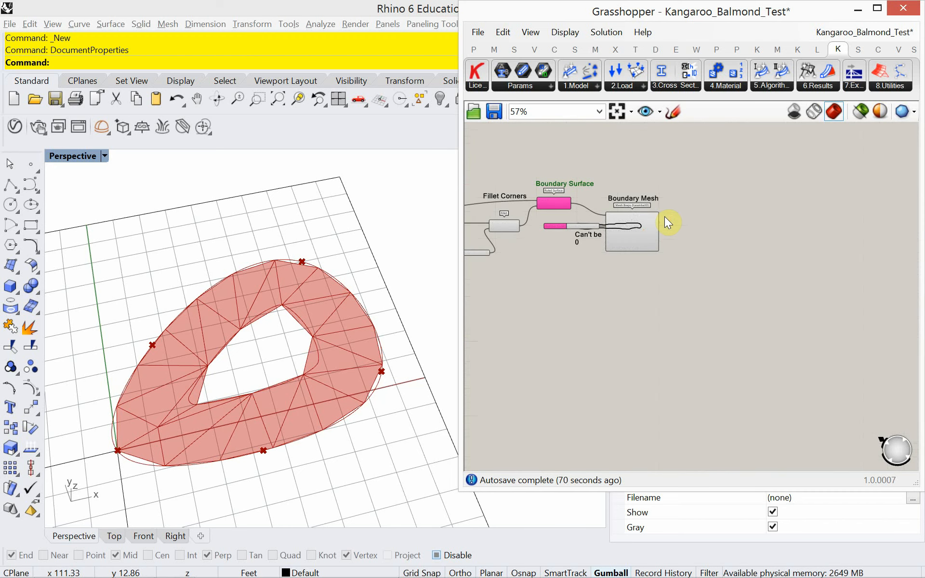
pyautogui.click(672, 112)
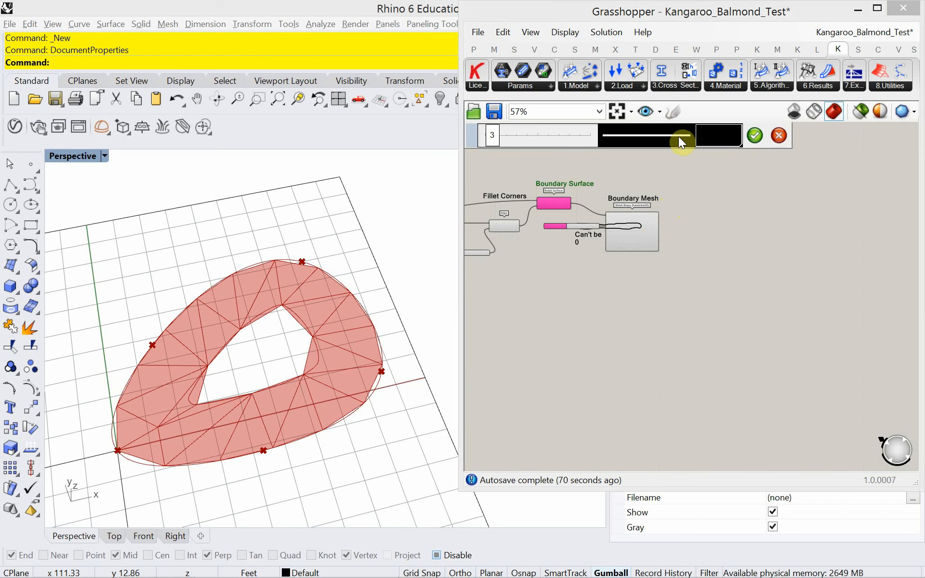
pyautogui.moveTo(704, 162); pyautogui.dragTo(716, 463)
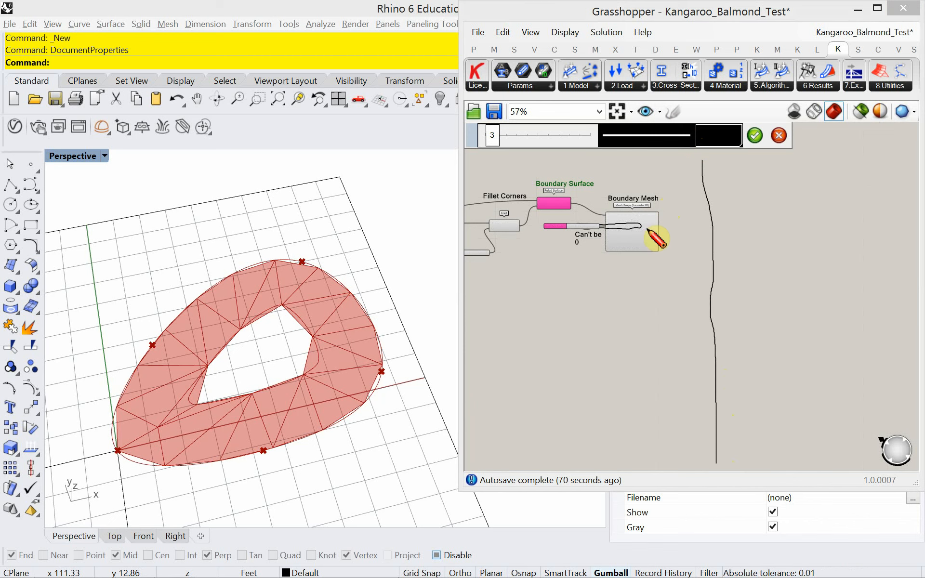
pyautogui.click(645, 144)
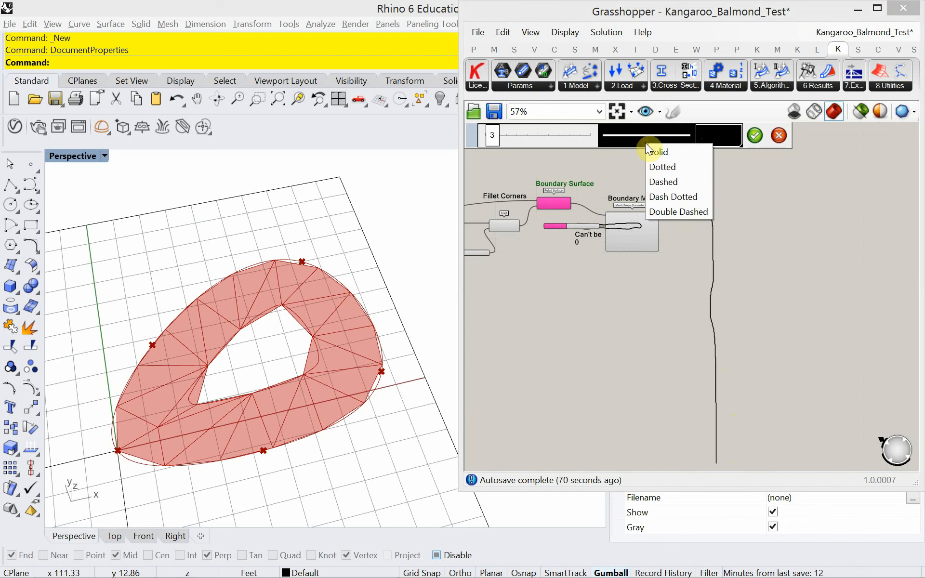
pyautogui.click(663, 187)
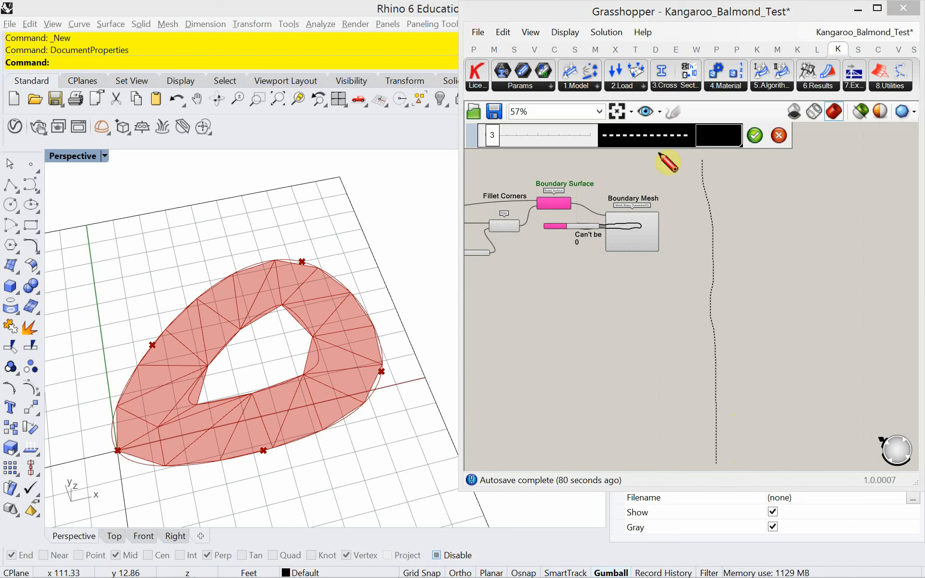
# Colour the dashed divider line pink with hue 323°, saturation 81 and value 88
pyautogui.click(709, 143)
pyautogui.click(758, 188)
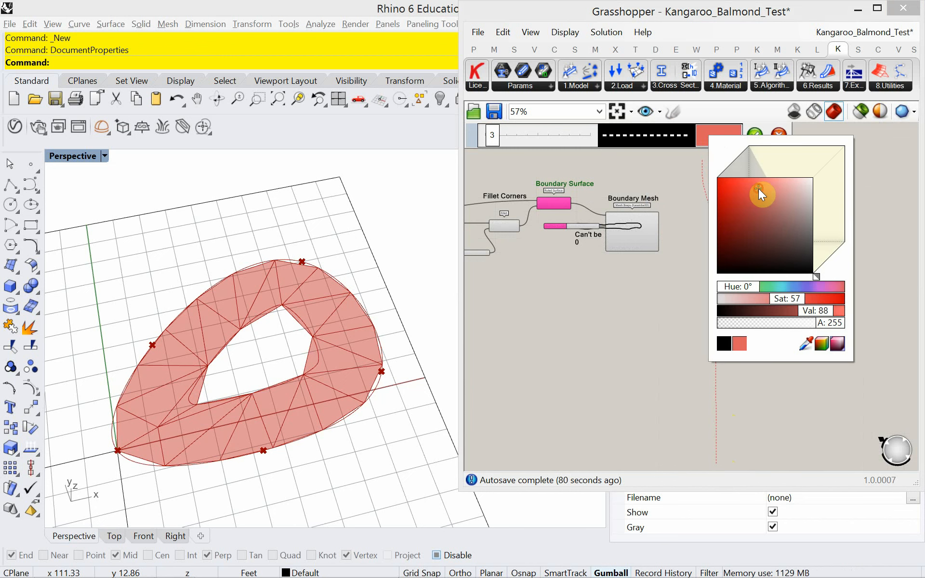
pyautogui.moveTo(743, 287); pyautogui.dragTo(817, 288)
pyautogui.click(764, 160)
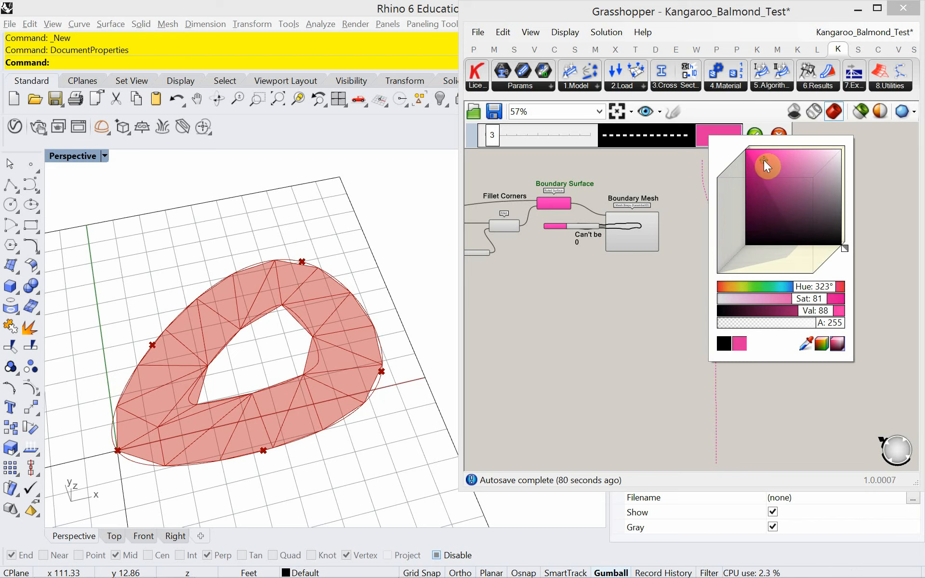
# Switch to the Weaverbird web page in the browser and return to Rhino with Grasshopper
pyautogui.hotkey('alt', 'Tab')
pyautogui.moveTo(535, 573)
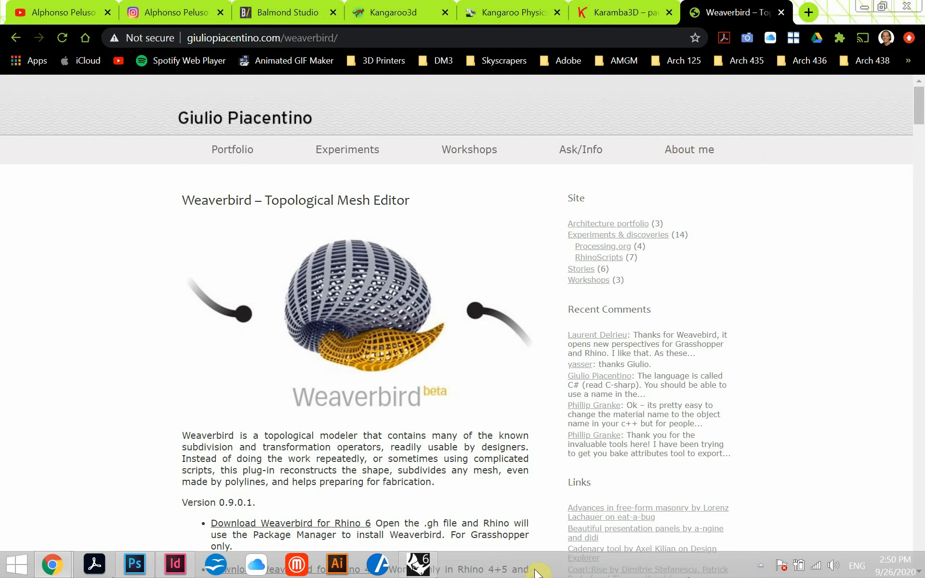
pyautogui.click(419, 561)
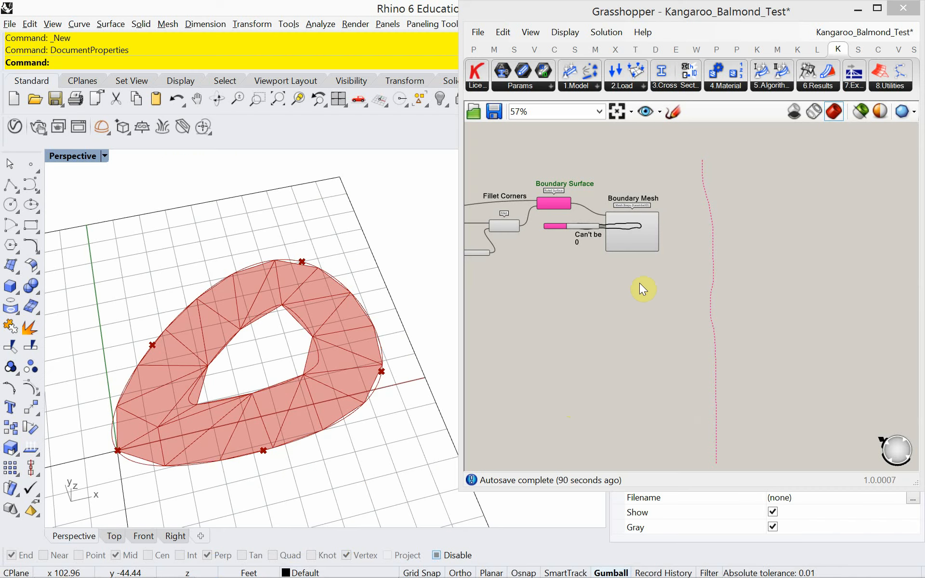
# Move the pink dashed divider line farther from the Mesh Breps component to leave more empty canvas beside it
pyautogui.moveTo(659, 259); pyautogui.dragTo(634, 248, button='right')
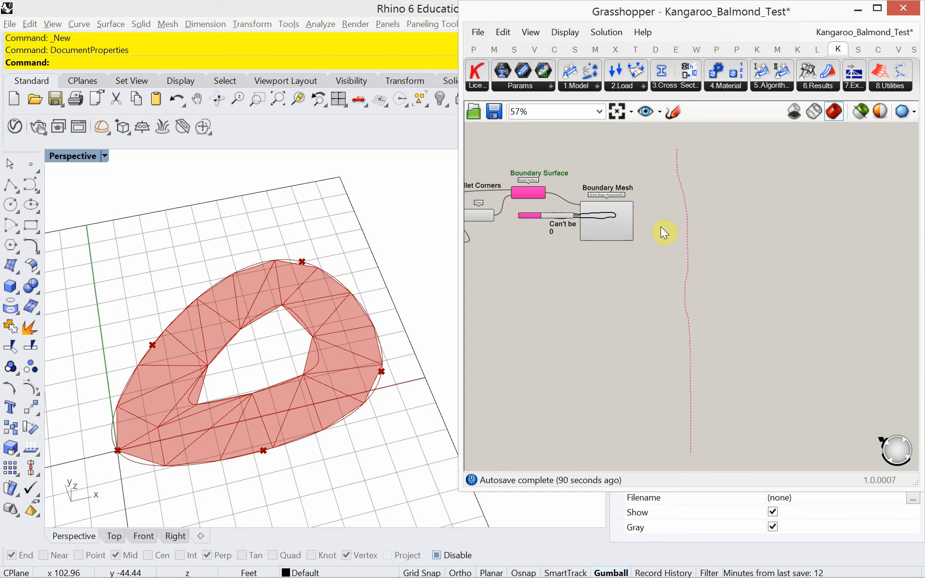
pyautogui.moveTo(686, 214); pyautogui.dragTo(704, 216)
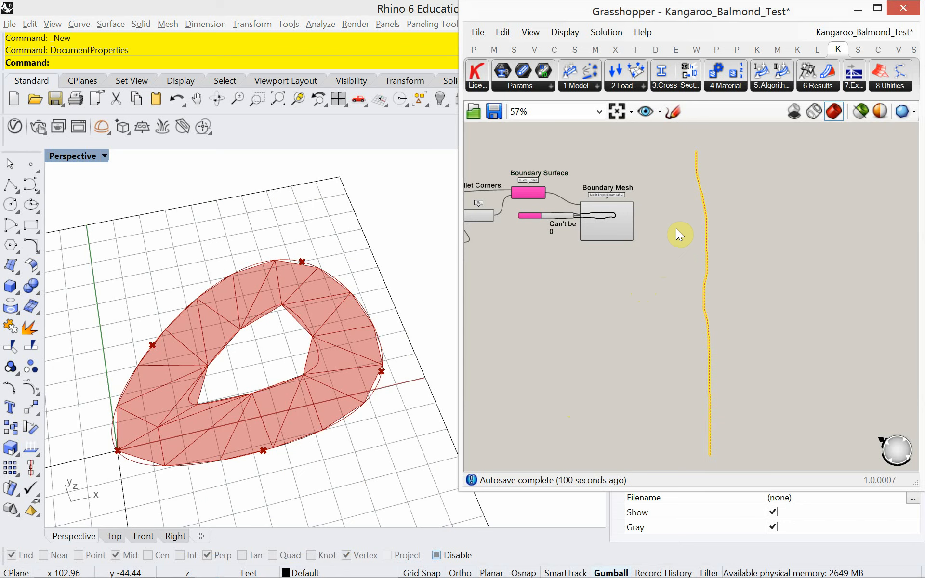
pyautogui.moveTo(616, 251); pyautogui.dragTo(771, 262, button='right')
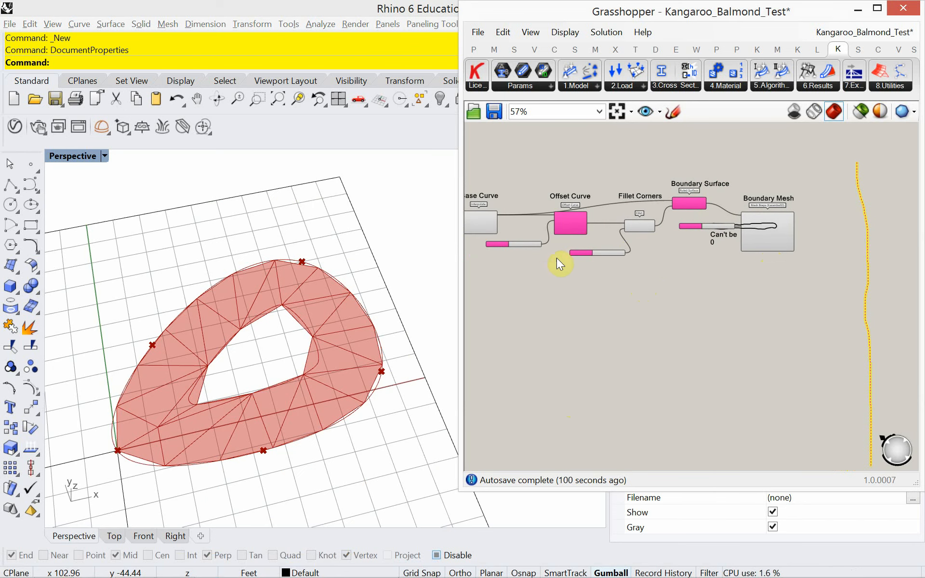
pyautogui.scroll(2, 712, 265)
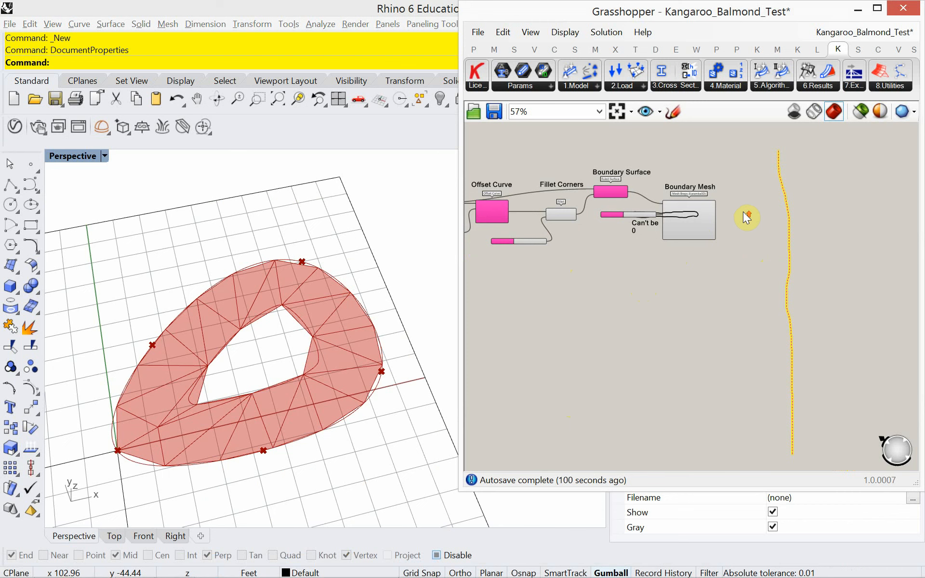
pyautogui.moveTo(806, 212); pyautogui.dragTo(857, 214)
pyautogui.click(758, 222)
pyautogui.scroll(2, 753, 227)
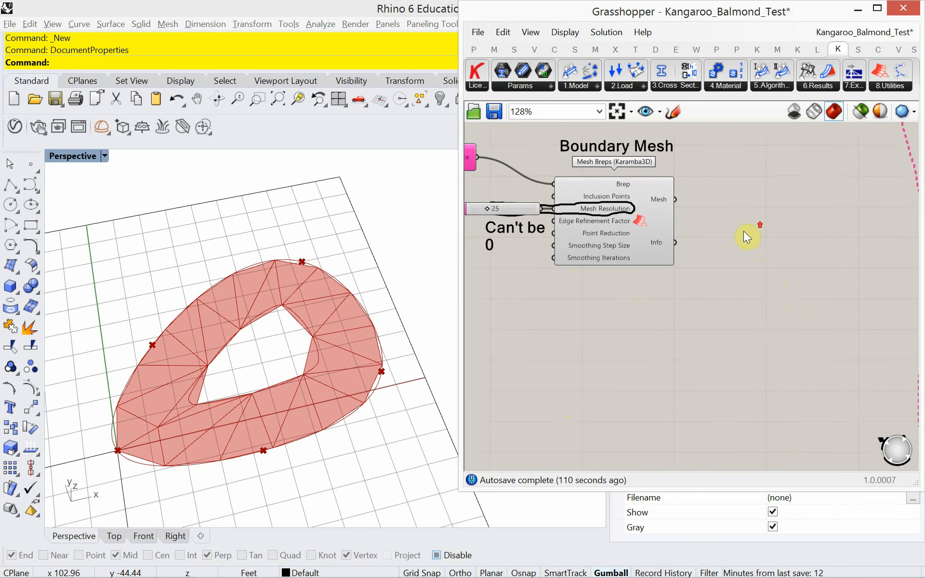
pyautogui.scroll(-1, 692, 231)
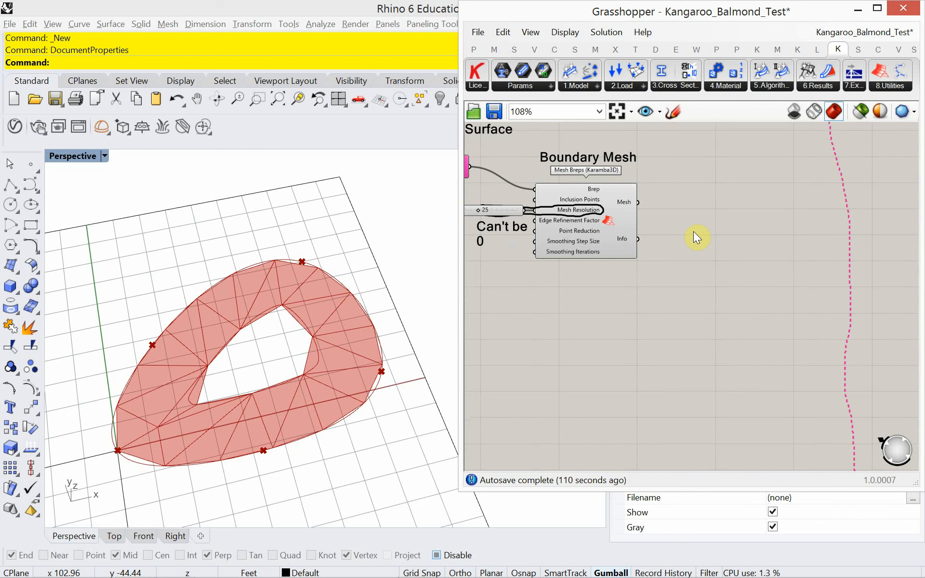
pyautogui.write('DecONst')
pyautogui.press('BackSpace')
pyautogui.press('BackSpace')
pyautogui.press('BackSpace')
pyautogui.press('BackSpace')
pyautogui.press('BackSpace')
pyautogui.press('BackSpace')
pyautogui.press('BackSpace')
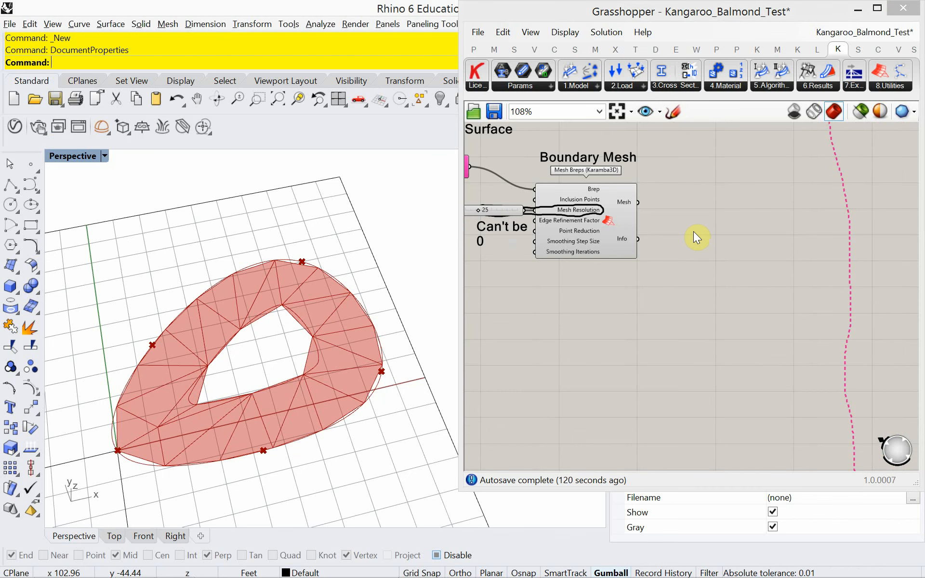
# Add a Deconstruct Mesh component beside the boundary mesh component and feed it the Mesh Breps Mesh output
pyautogui.click(689, 250)
pyautogui.doubleClick(689, 250)
pyautogui.write('dec')
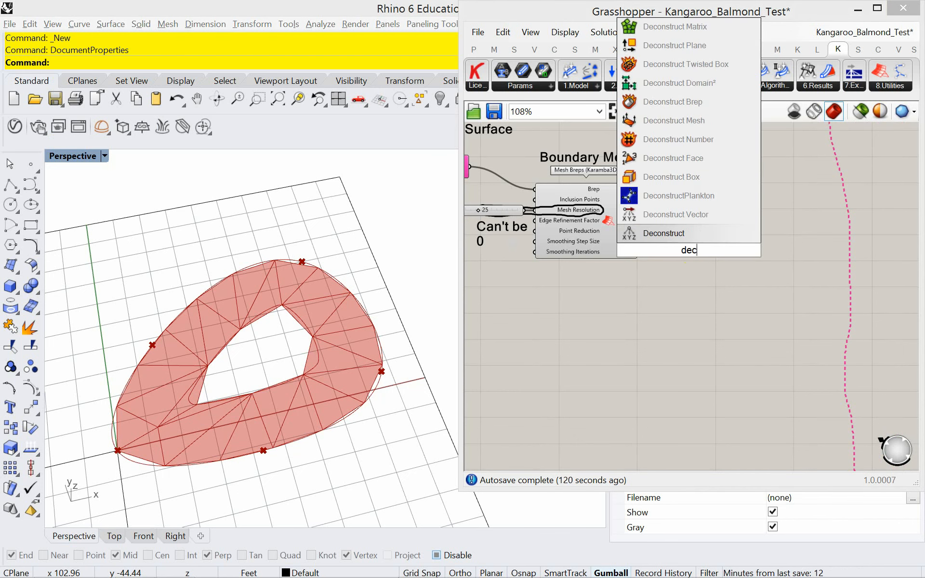
pyautogui.write('onstruct ')
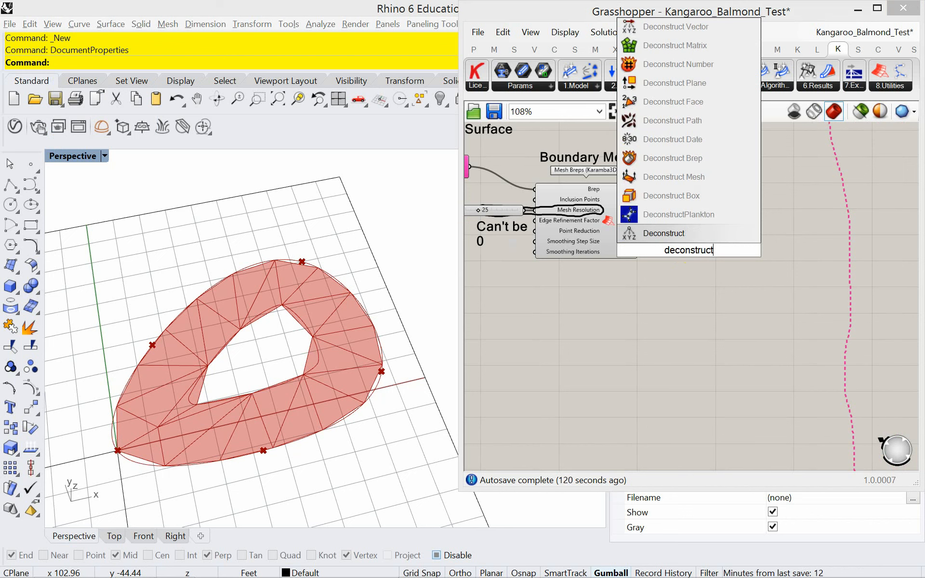
pyautogui.write('mesh')
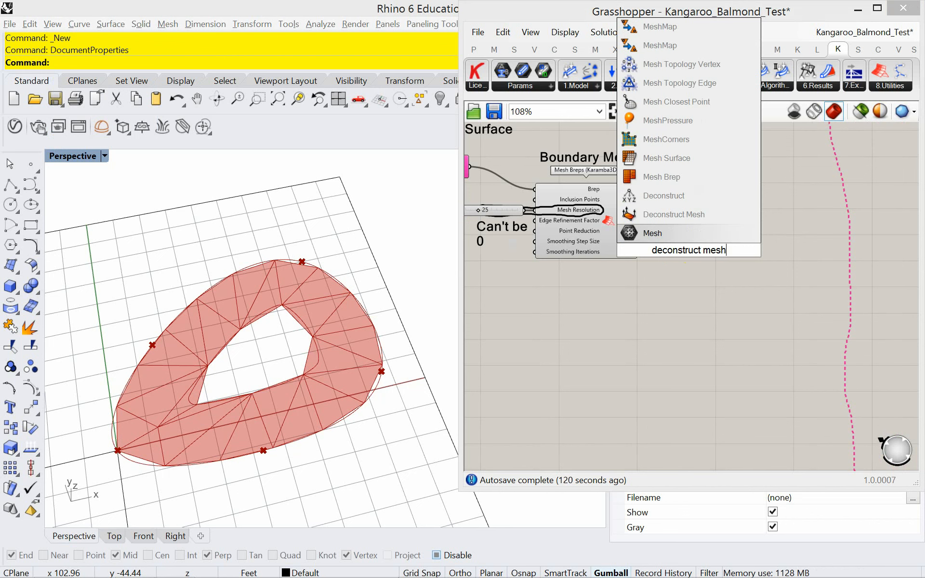
pyautogui.click(684, 215)
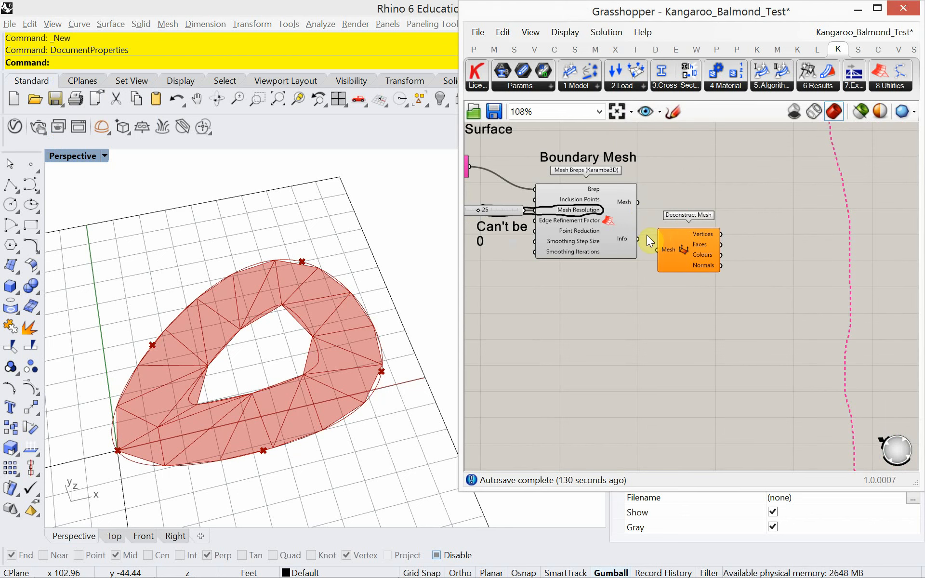
pyautogui.moveTo(640, 207); pyautogui.dragTo(657, 249)
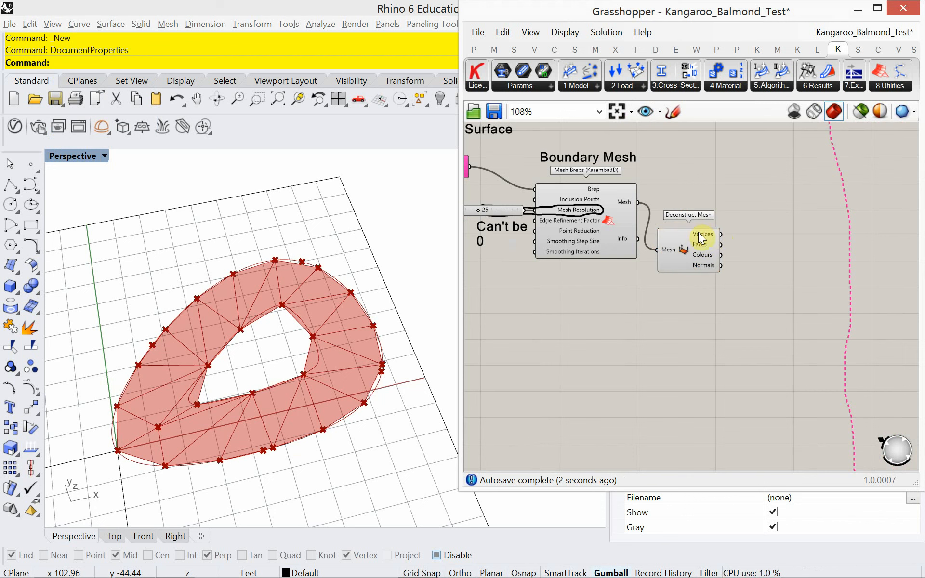
# Add a Point parameter beside Deconstruct Mesh and connect the Vertices output to it
pyautogui.doubleClick(759, 230)
pyautogui.write('point')
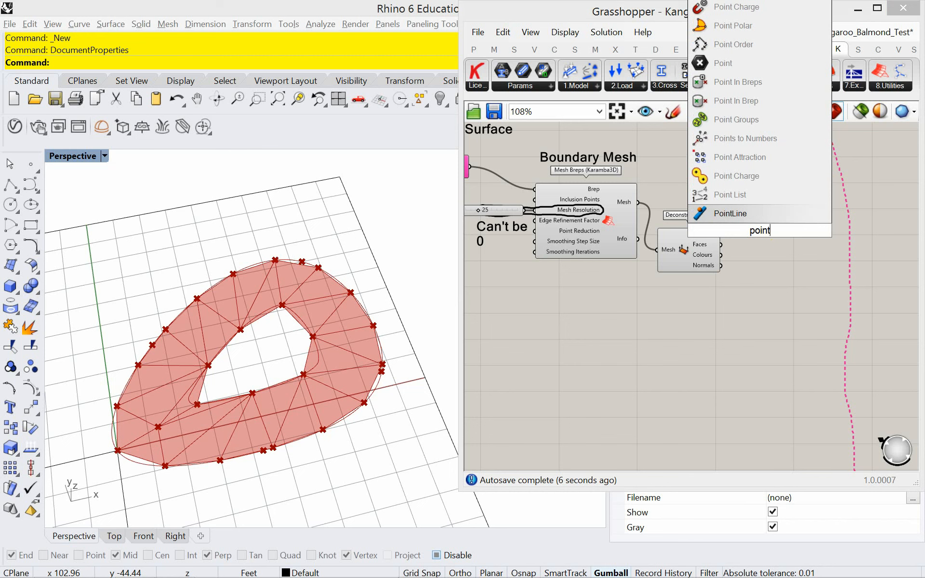
pyautogui.click(759, 219)
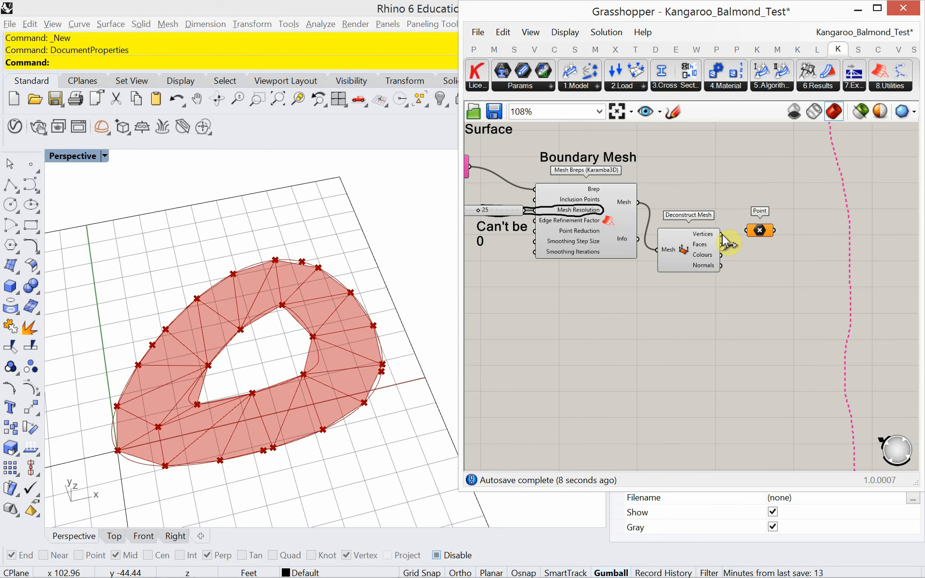
pyautogui.moveTo(721, 234); pyautogui.dragTo(771, 236)
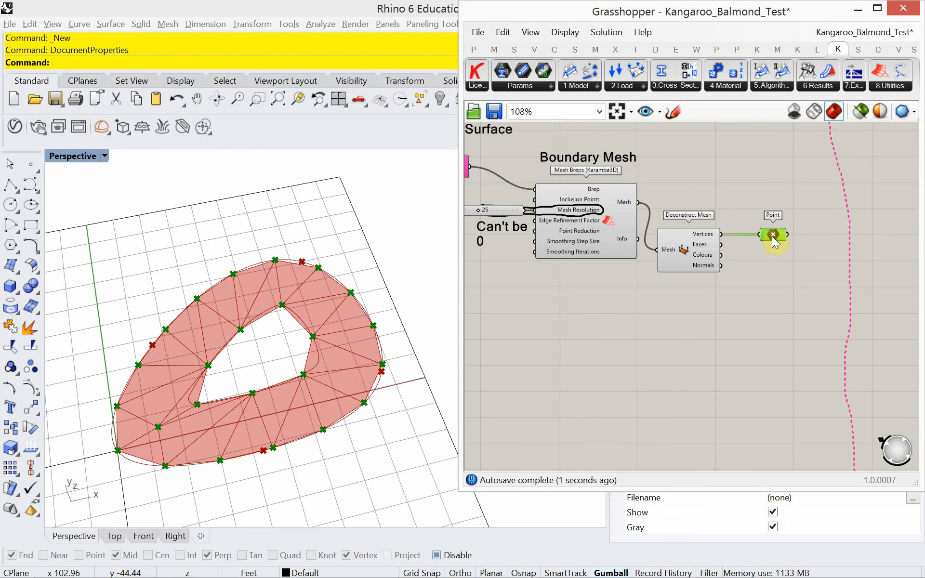
# Duplicate the Boundary Mesh label above the Point parameter, change its text to "Point Cloud" and centre it there
pyautogui.click(628, 161)
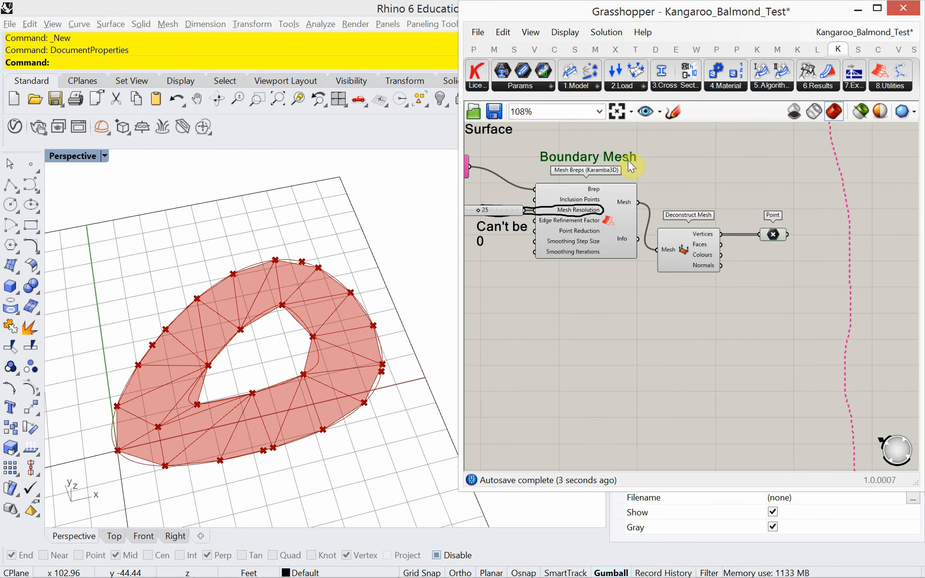
pyautogui.keyDown('alt'); pyautogui.moveTo(628, 160); pyautogui.dragTo(806, 203); pyautogui.keyUp('alt')
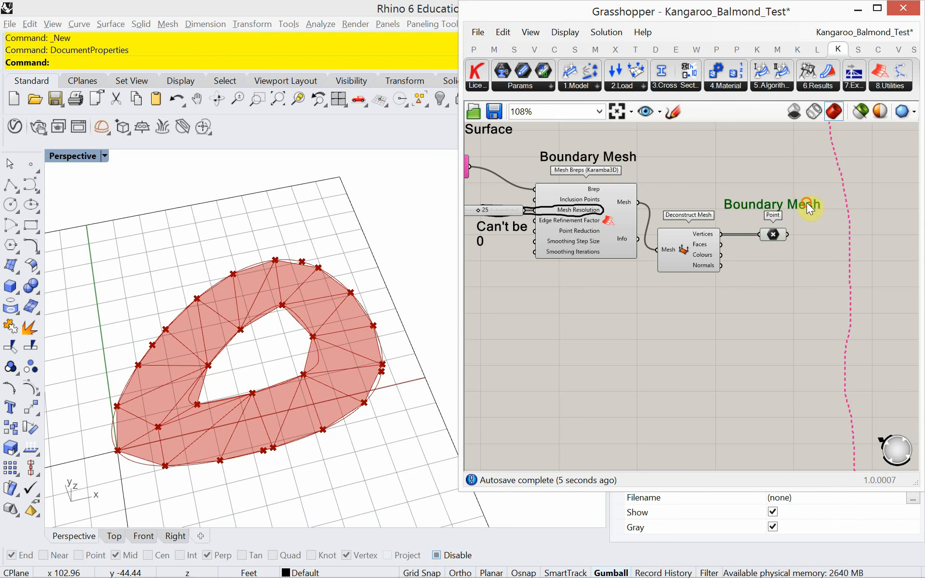
pyautogui.doubleClick(806, 202)
pyautogui.moveTo(807, 137); pyautogui.dragTo(666, 139)
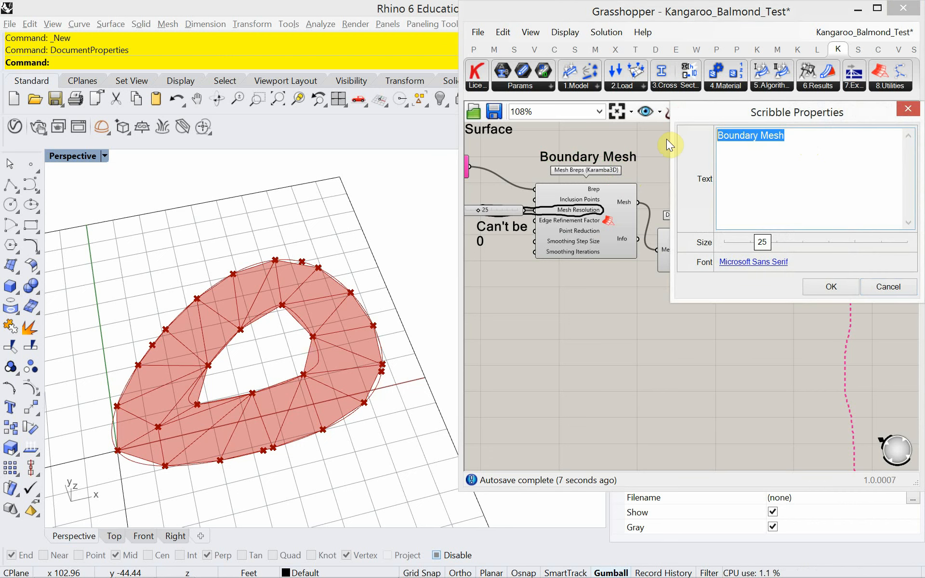
pyautogui.write('Poij')
pyautogui.press('BackSpace')
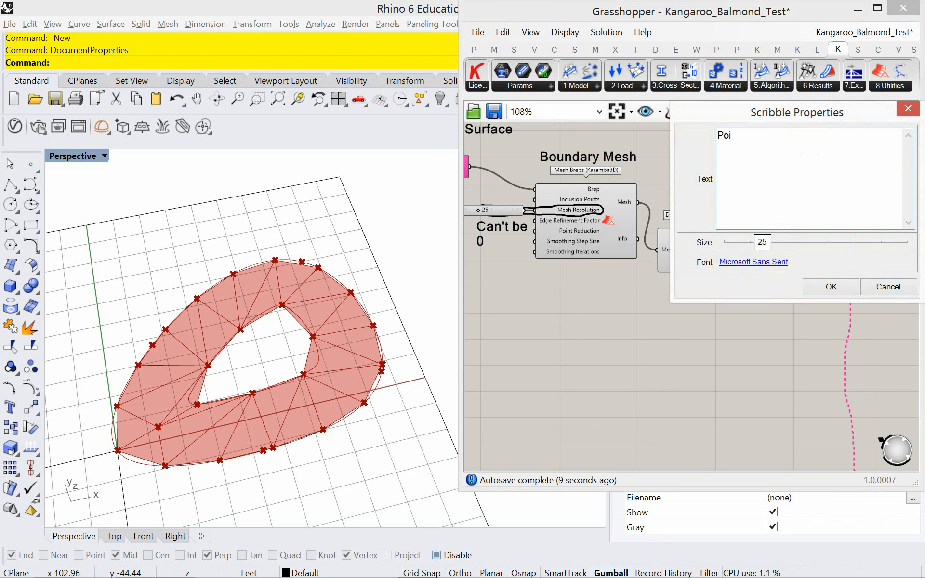
pyautogui.write('nt ')
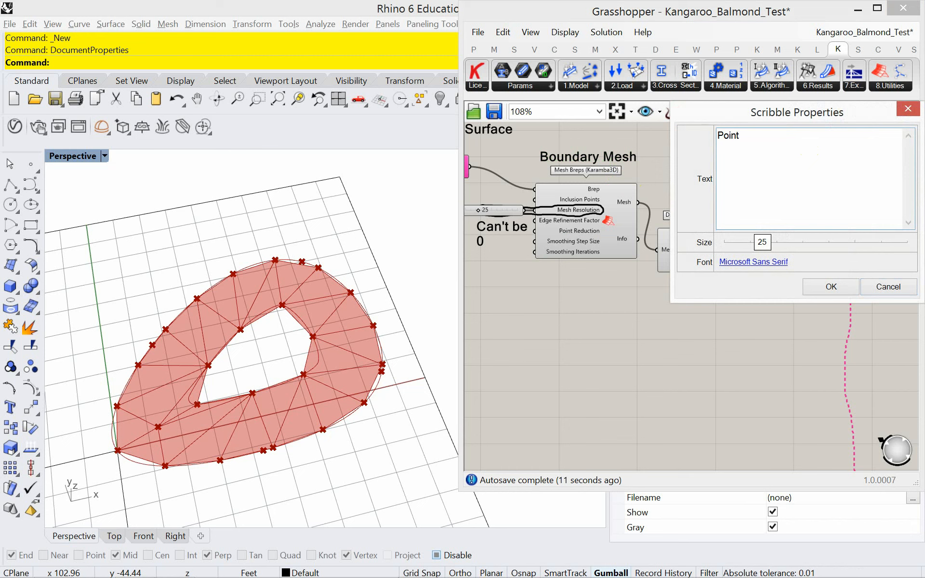
pyautogui.write('Cloud')
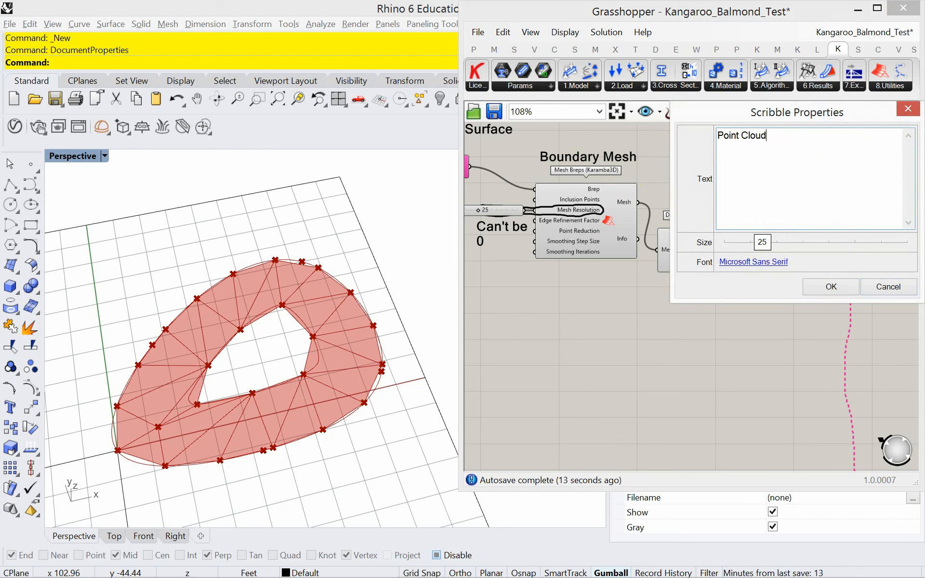
pyautogui.click(830, 284)
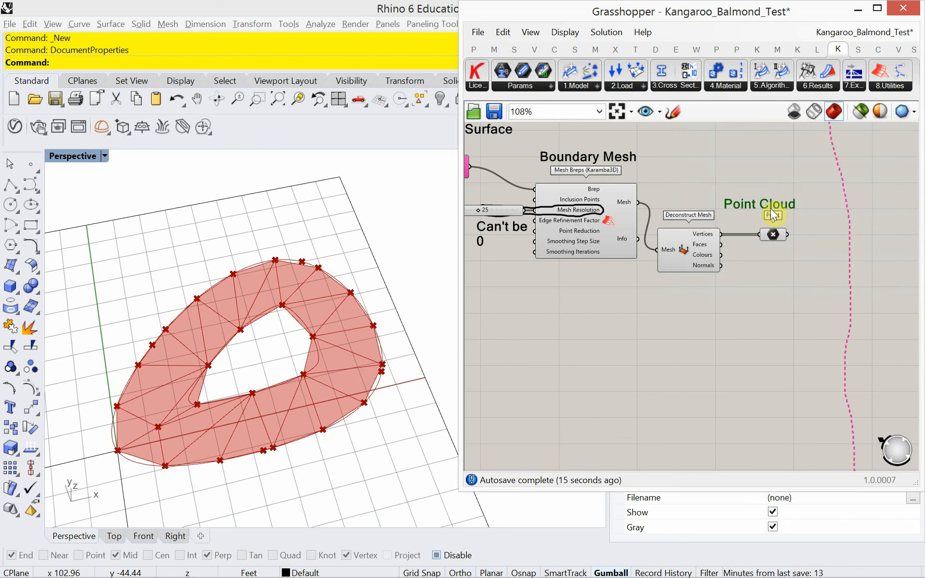
pyautogui.moveTo(771, 209); pyautogui.dragTo(788, 202)
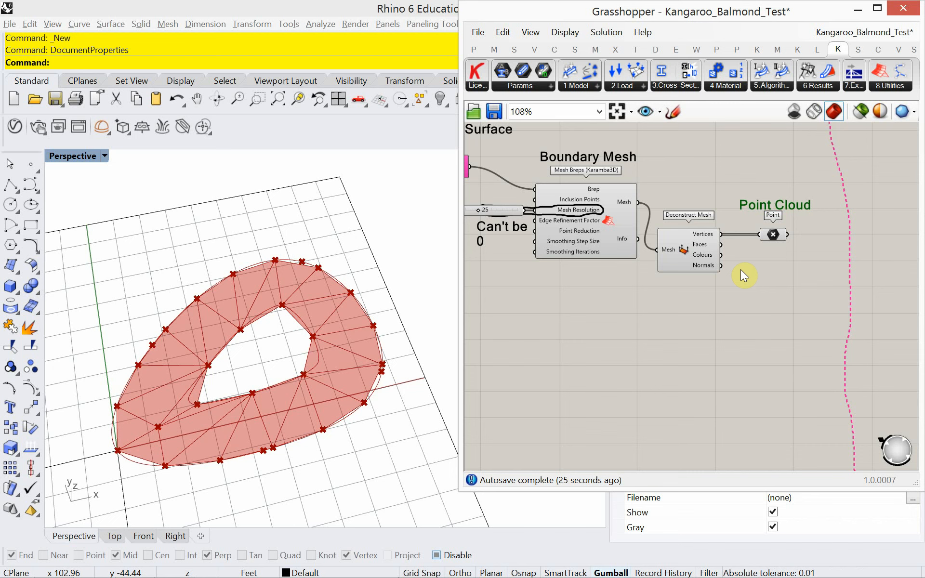
# Duplicate the Point Cloud label to the far side of the dashed divider and change its text to "Springs"
pyautogui.moveTo(790, 290); pyautogui.dragTo(690, 313, button='right')
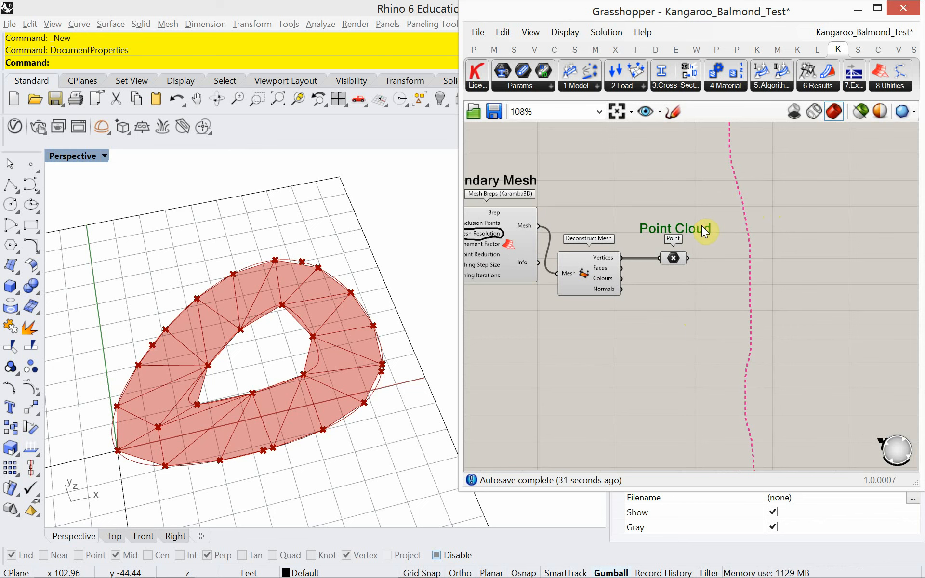
pyautogui.moveTo(702, 226)
pyautogui.keyDown('alt'); pyautogui.mouseDown()
pyautogui.moveTo(701, 234)
pyautogui.moveTo(813, 166)
pyautogui.mouseUp(); pyautogui.keyUp('alt')
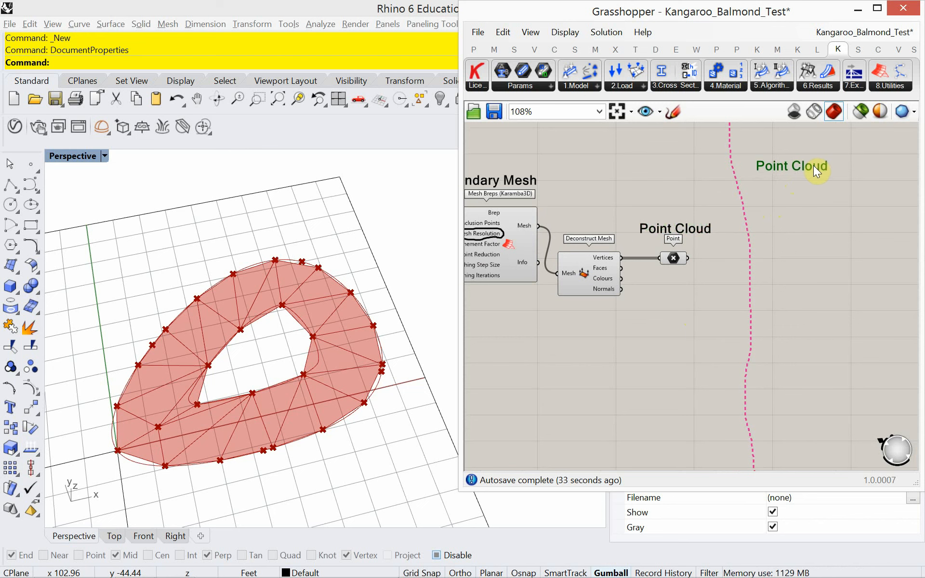
pyautogui.doubleClick(815, 164)
pyautogui.moveTo(781, 97); pyautogui.dragTo(626, 107)
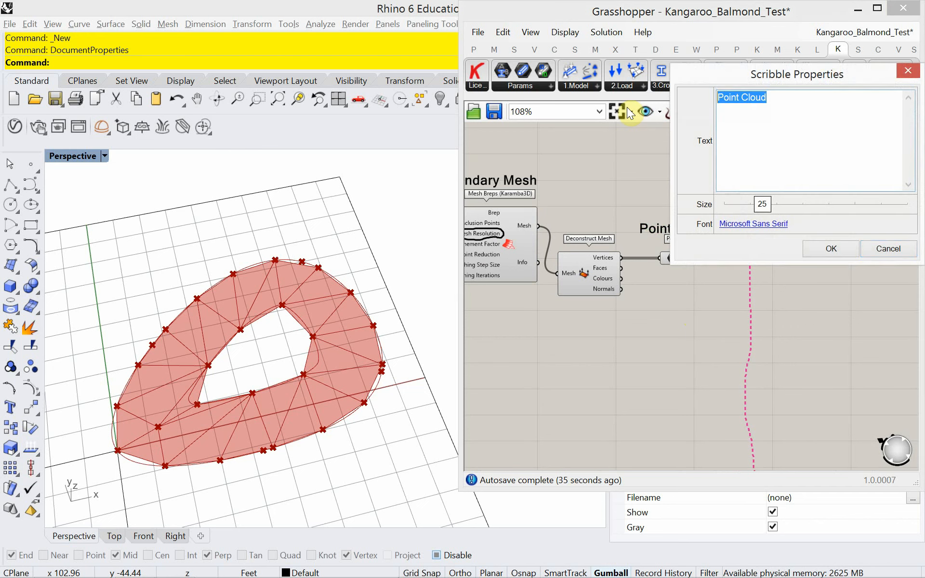
pyautogui.write('Spring')
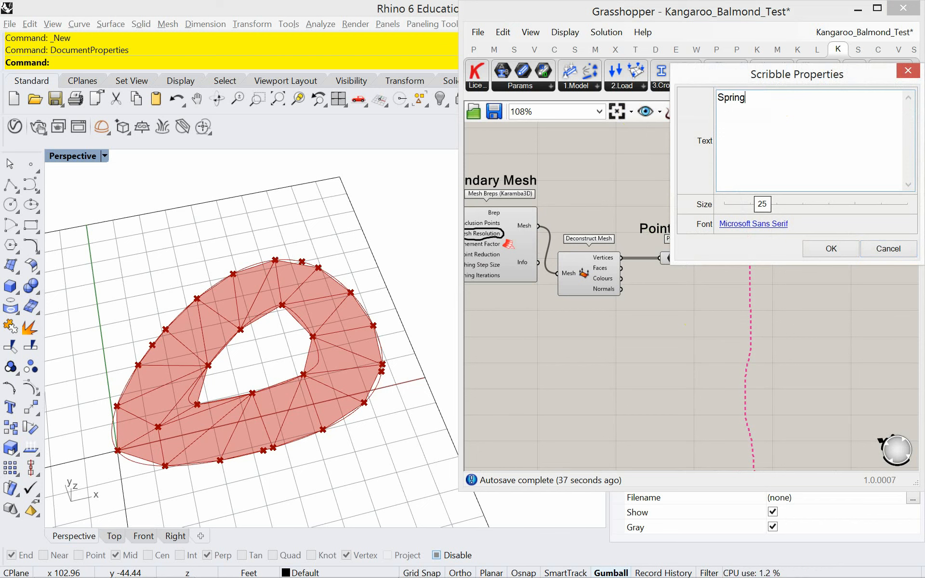
pyautogui.write('s')
pyautogui.click(822, 250)
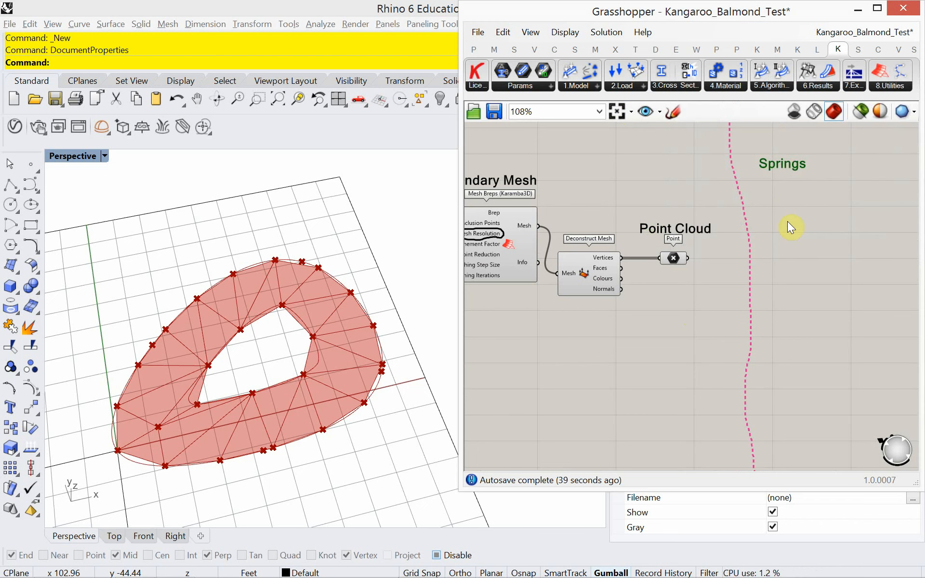
pyautogui.moveTo(785, 170); pyautogui.dragTo(786, 183)
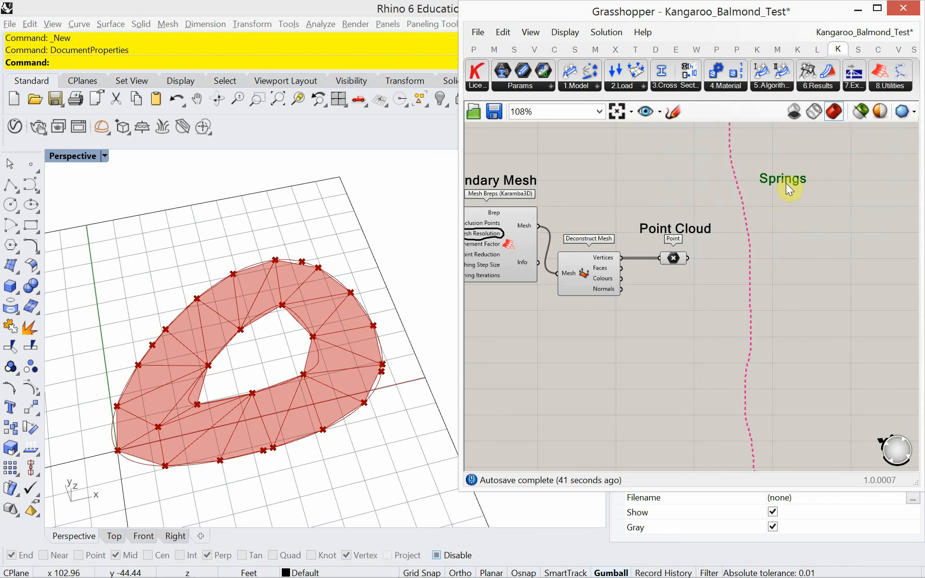
# Place Kangaroo's Length(Line) goal directly beneath the Springs label
pyautogui.click(796, 51)
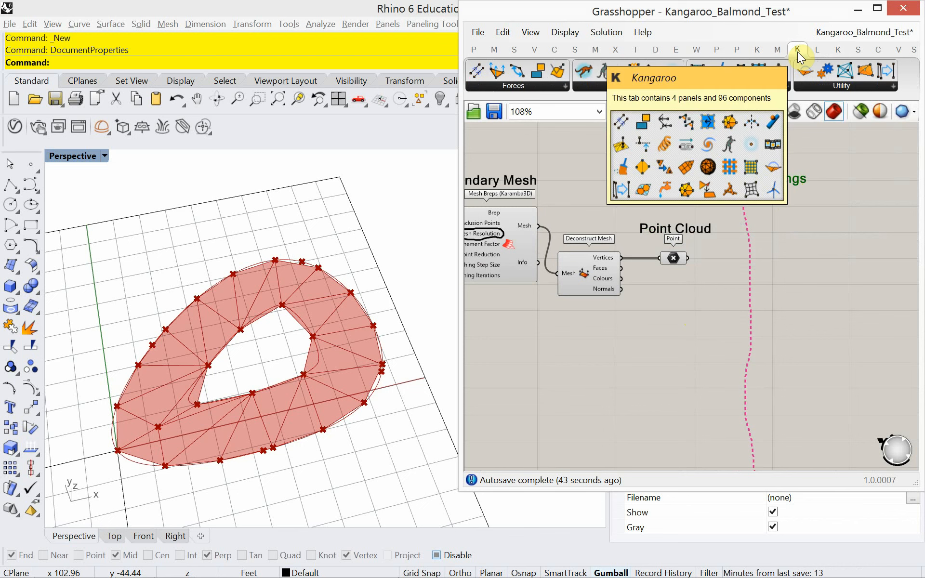
pyautogui.click(758, 51)
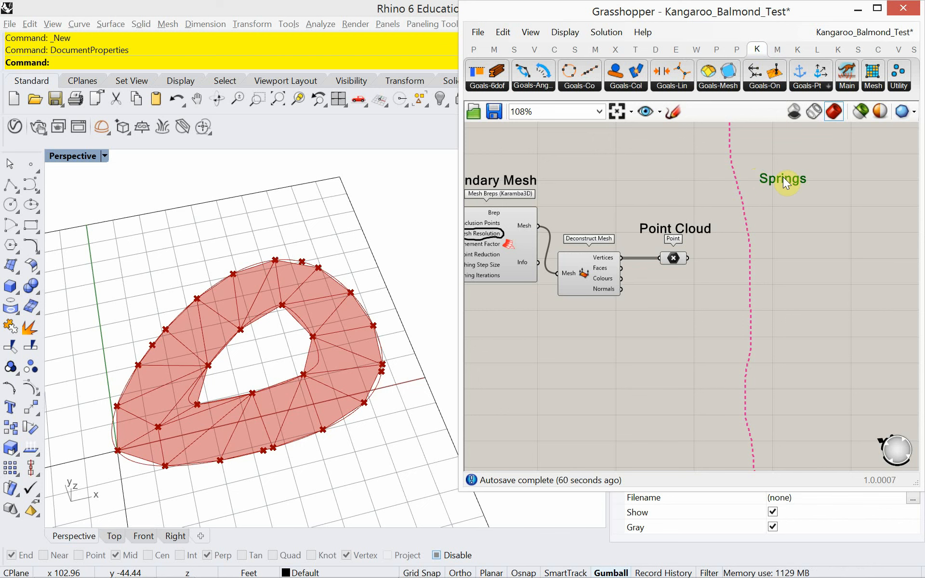
pyautogui.click(683, 88)
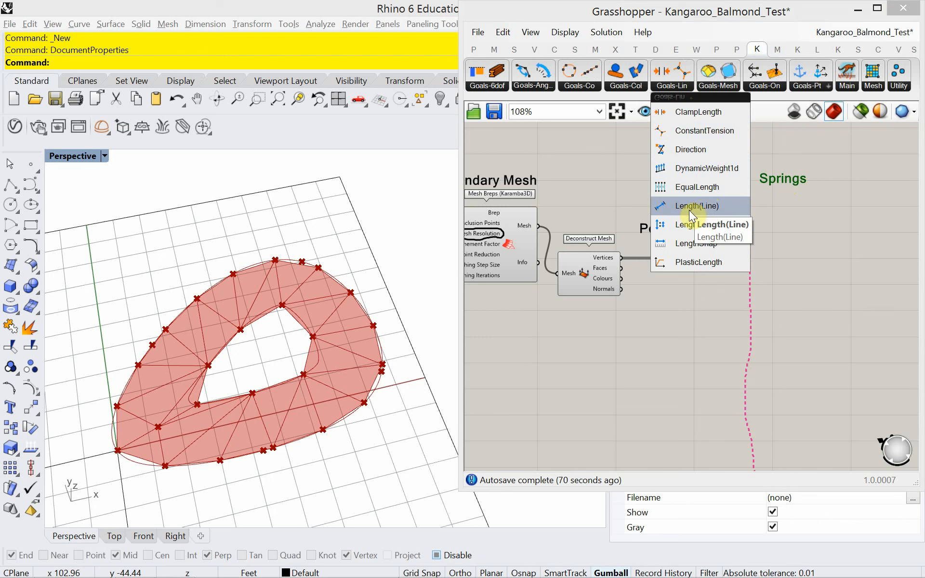
pyautogui.moveTo(698, 206); pyautogui.dragTo(790, 153)
pyautogui.moveTo(789, 198); pyautogui.dragTo(799, 194)
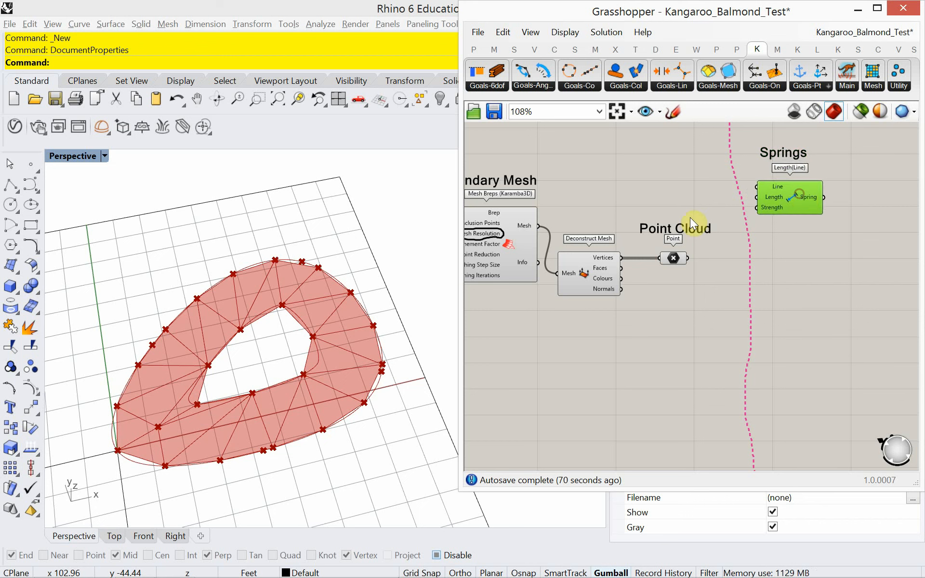
# Add a Mesh Edges component above the Point Cloud label and feed it the boundary mesh
pyautogui.doubleClick(647, 324)
pyautogui.write('mesh')
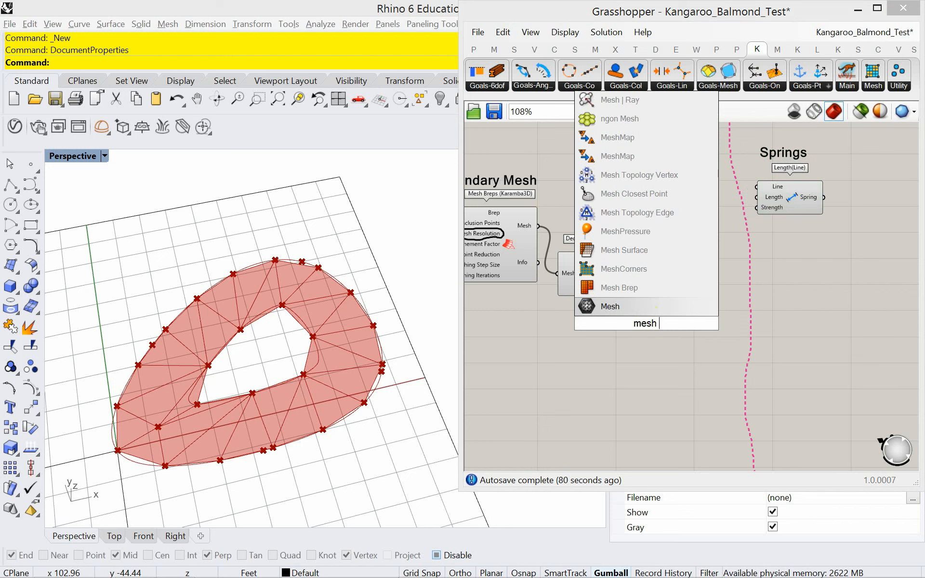
pyautogui.write(' edges')
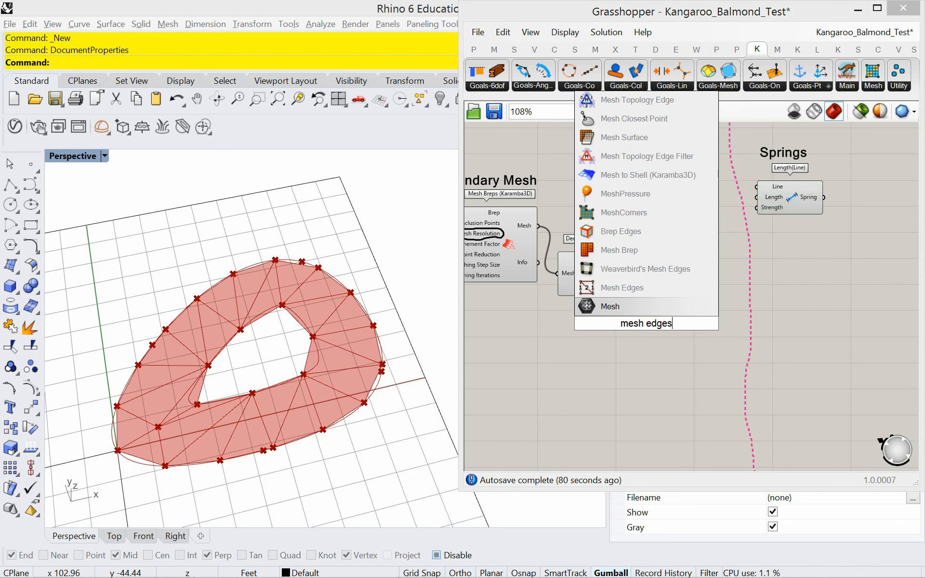
pyautogui.click(634, 291)
pyautogui.moveTo(640, 323); pyautogui.dragTo(673, 189)
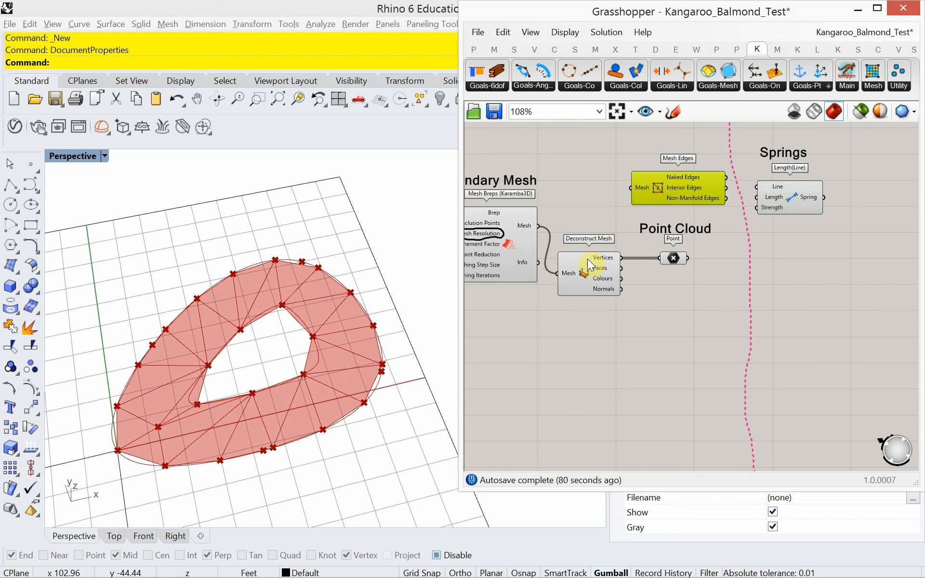
pyautogui.moveTo(539, 226); pyautogui.dragTo(618, 190)
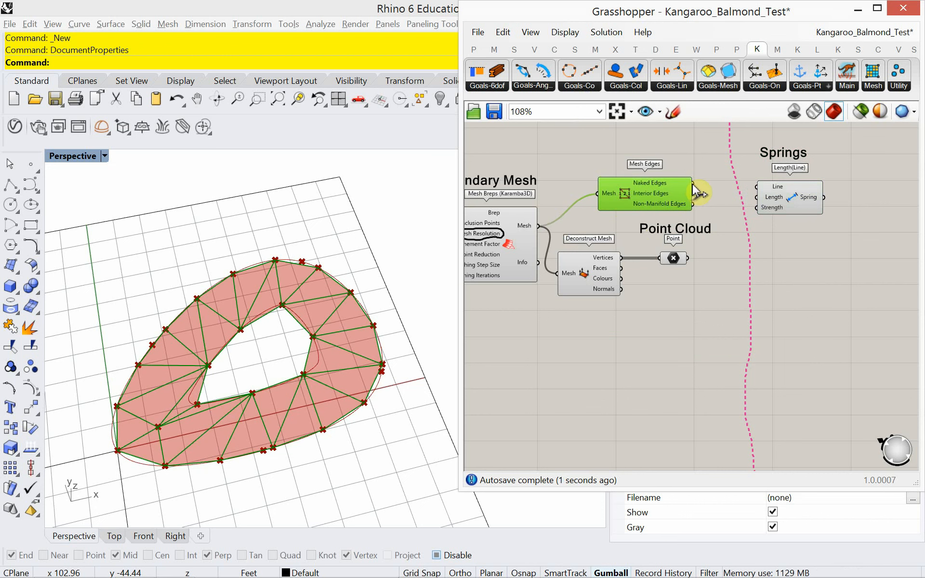
# Connect both Naked Edges and Interior Edges to the Length(Line) goal's Line input and align the Springs label above it
pyautogui.moveTo(693, 184); pyautogui.dragTo(756, 187)
pyautogui.moveTo(696, 195); pyautogui.dragTo(788, 197)
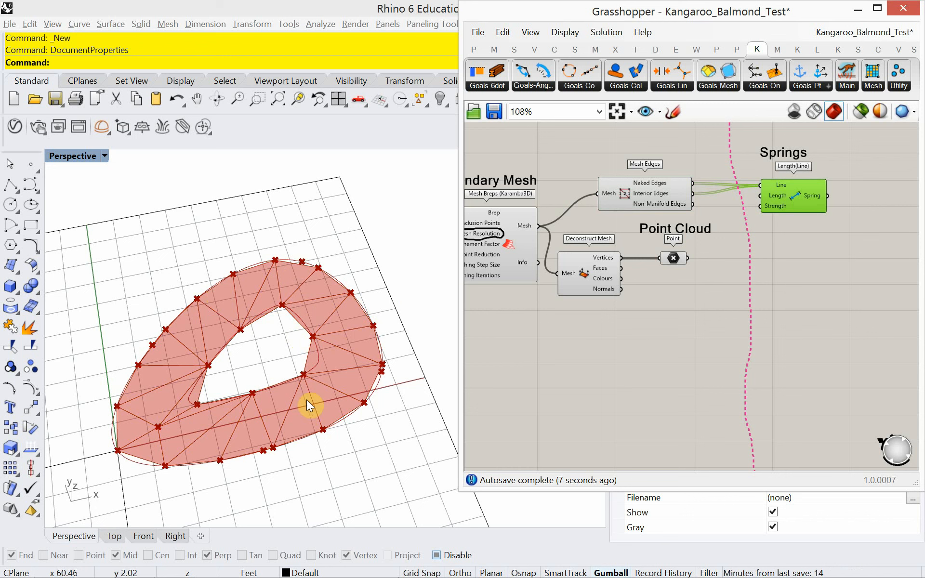
pyautogui.click(787, 151)
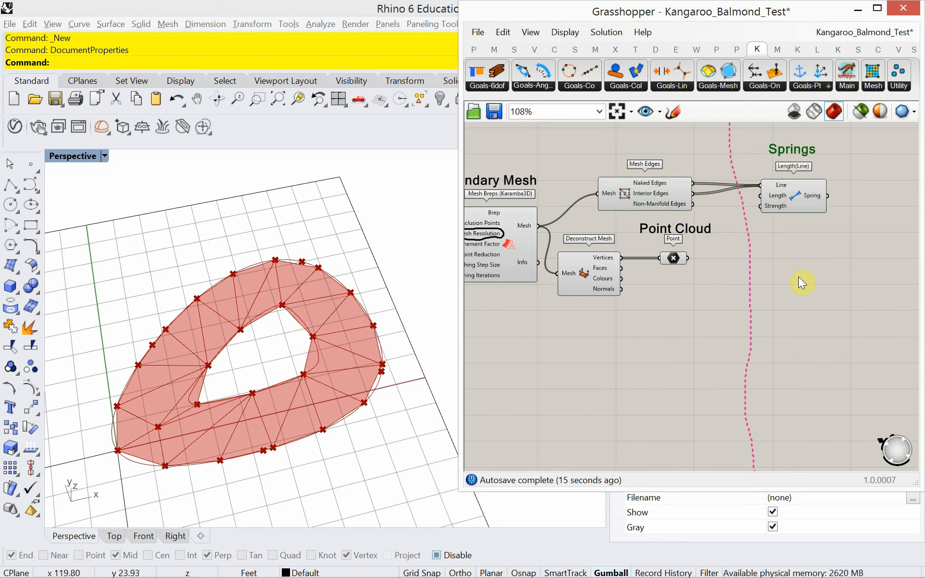
# Place Kangaroo's Anchor goal below the Length(Line) component
pyautogui.click(817, 85)
pyautogui.moveTo(805, 130); pyautogui.dragTo(797, 290)
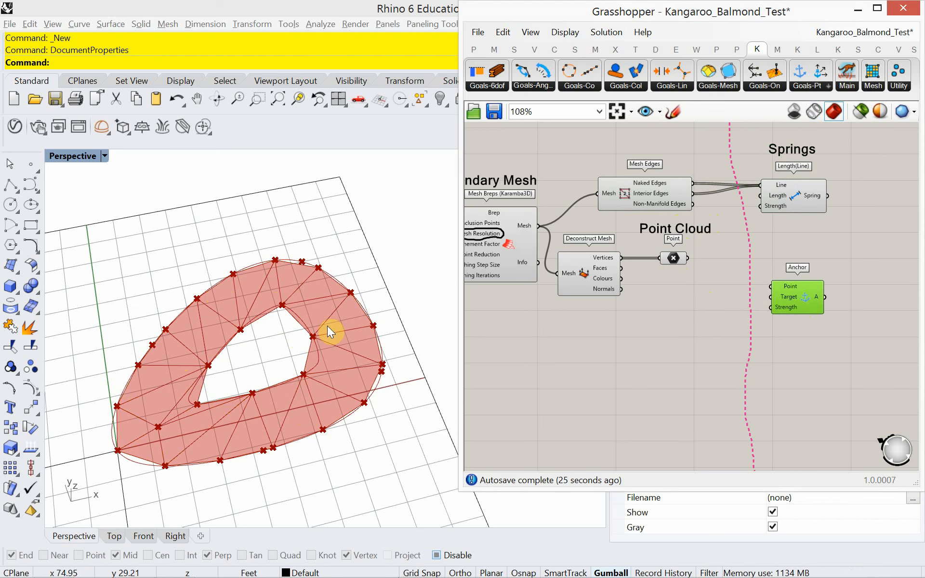
pyautogui.moveTo(549, 320); pyautogui.dragTo(658, 306, button='right')
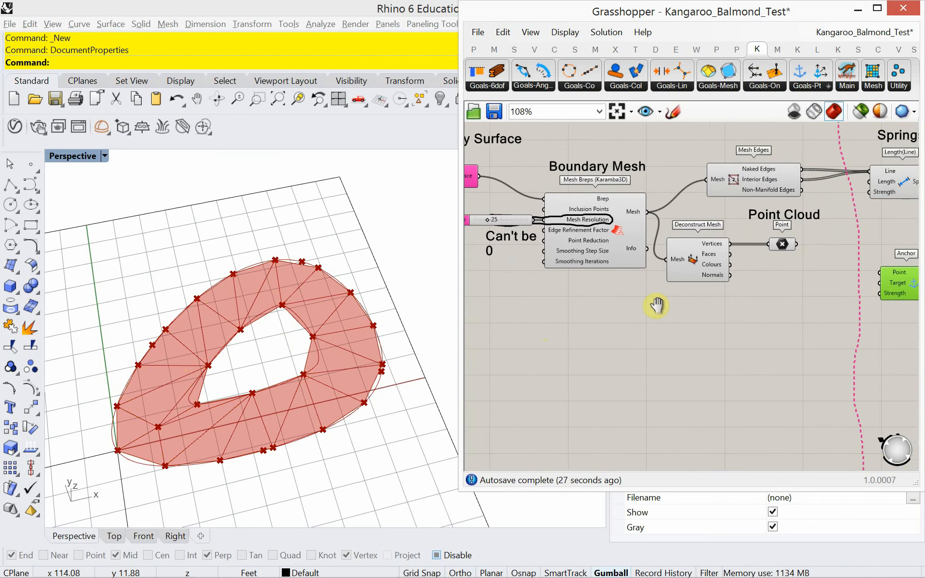
# Add an Evaluate Surface component below the Boundary Mesh group and feed it the boundary's Ruled Surface
pyautogui.scroll(-1, 657, 307)
pyautogui.scroll(-1, 658, 307)
pyautogui.moveTo(544, 331); pyautogui.dragTo(698, 326, button='right')
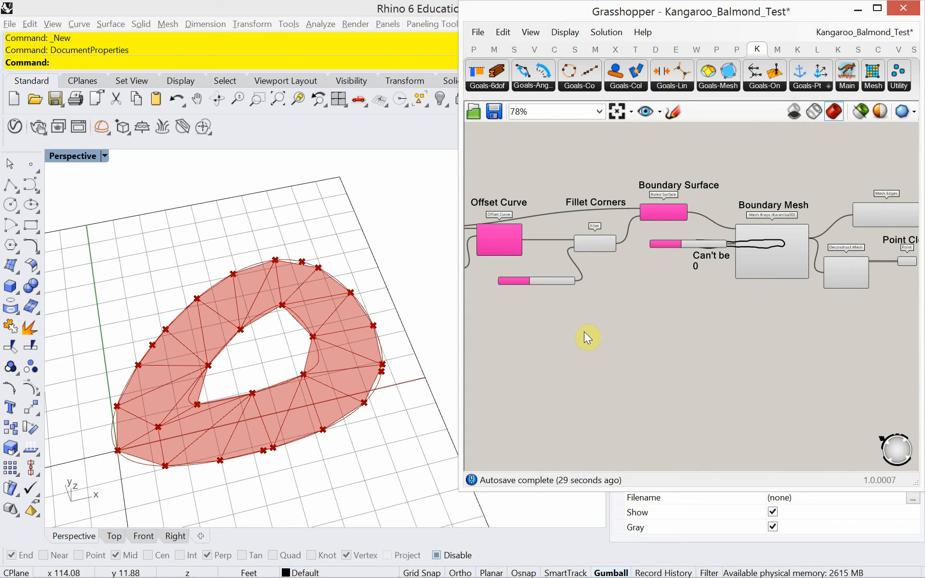
pyautogui.moveTo(583, 331); pyautogui.dragTo(652, 343, button='right')
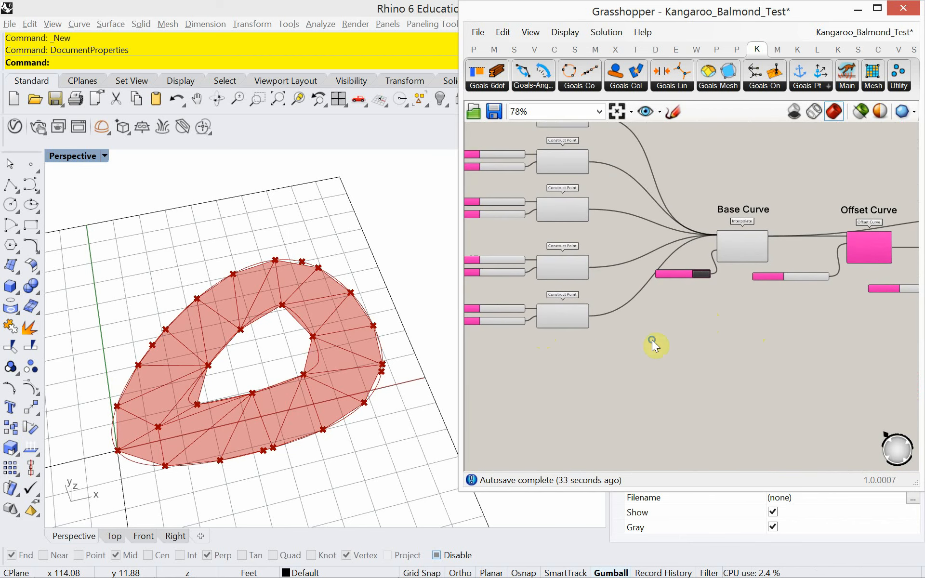
pyautogui.moveTo(761, 342); pyautogui.dragTo(592, 326, button='right')
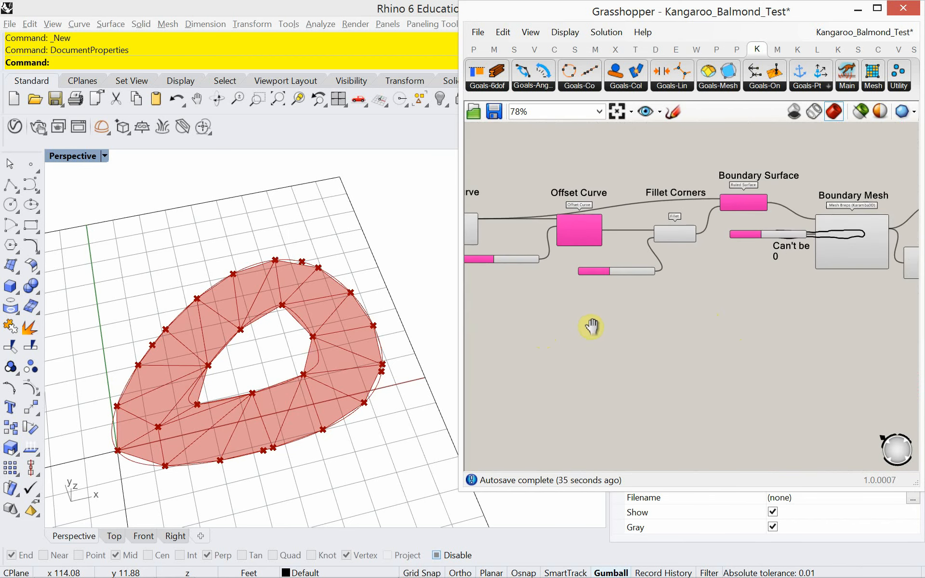
pyautogui.moveTo(694, 317); pyautogui.dragTo(637, 324, button='right')
pyautogui.scroll(3, 705, 295)
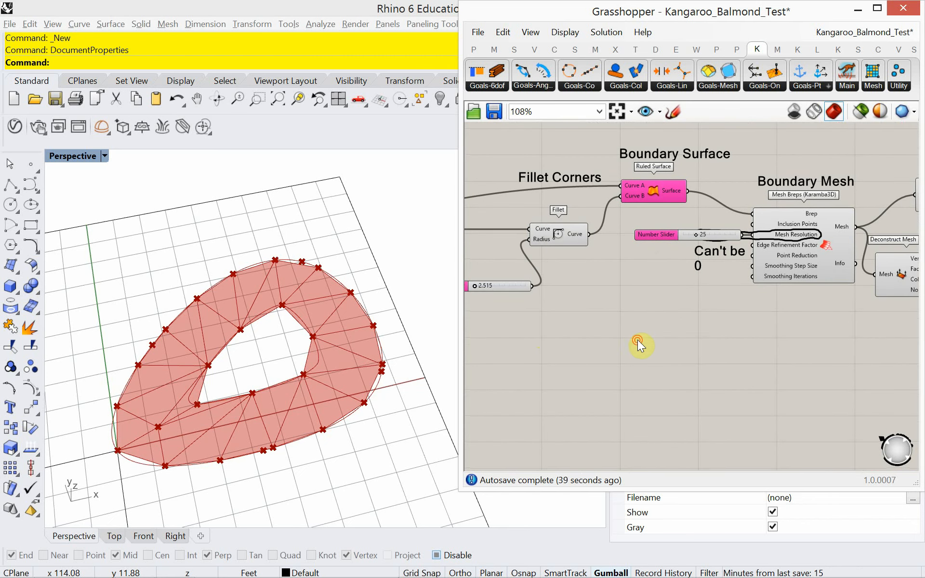
pyautogui.doubleClick(637, 343)
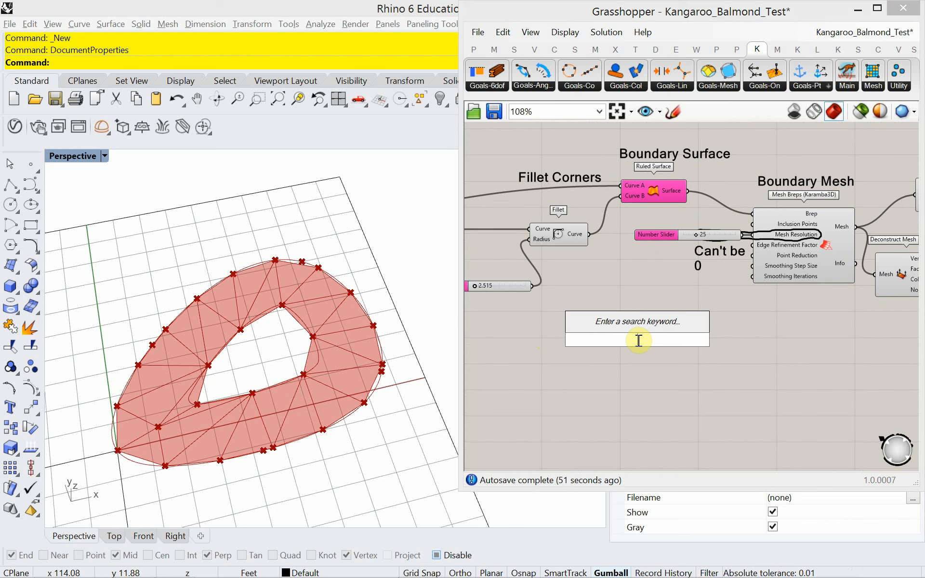
pyautogui.write('eval')
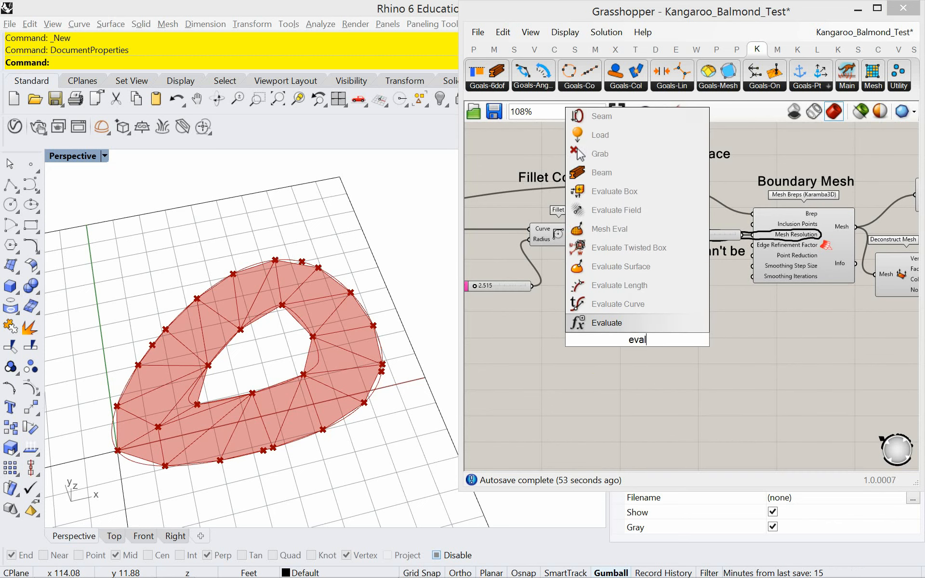
pyautogui.write('uate')
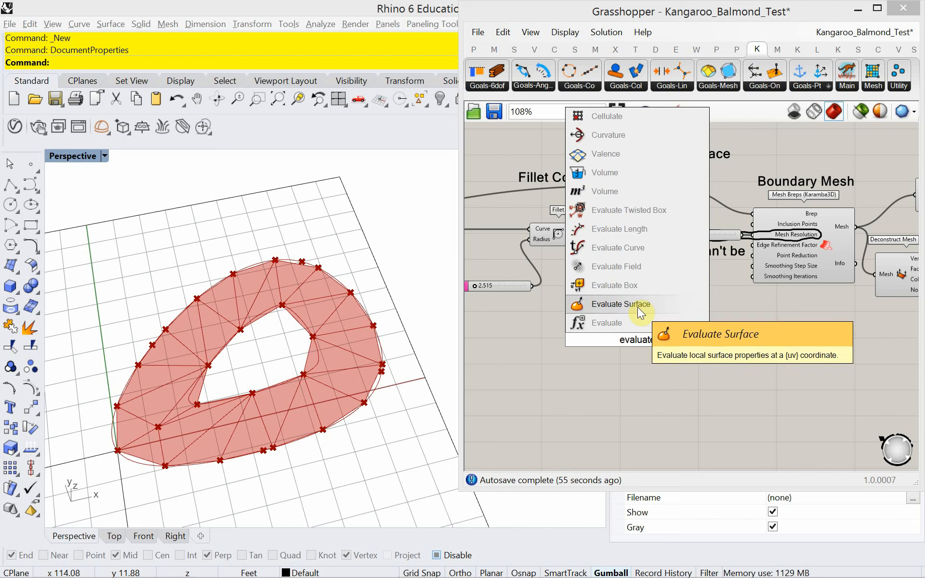
pyautogui.click(637, 307)
pyautogui.moveTo(657, 343); pyautogui.dragTo(737, 348)
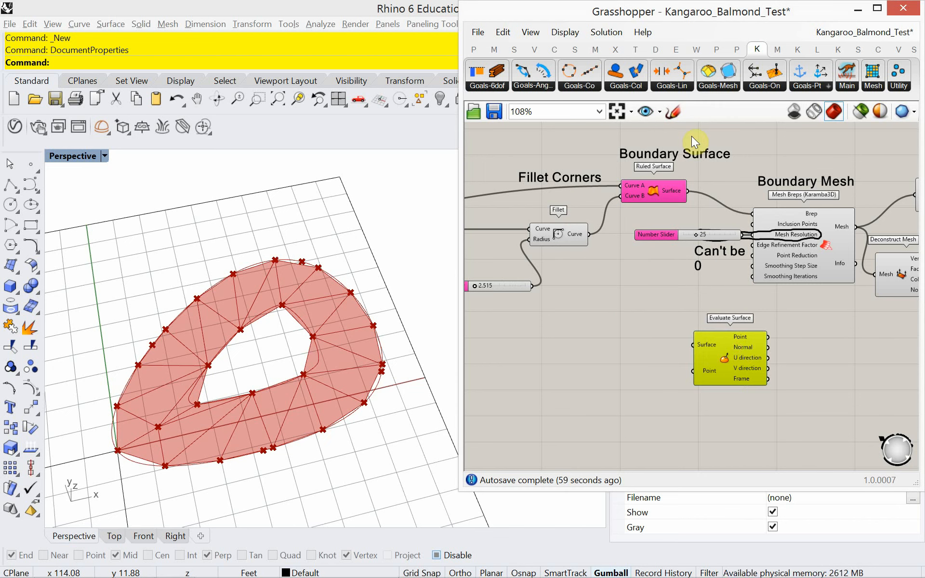
pyautogui.moveTo(689, 191); pyautogui.dragTo(701, 356)
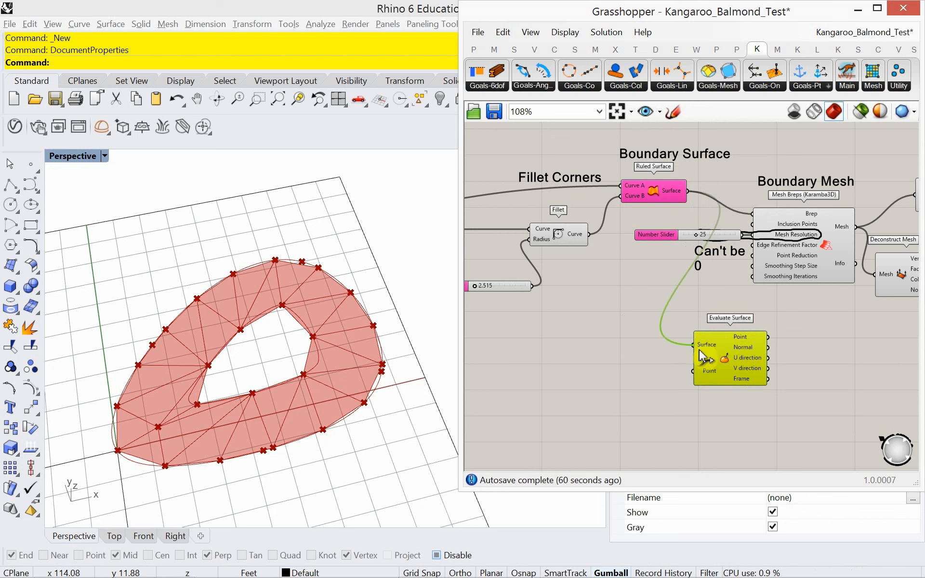
# Drive Evaluate Surface's Point input with an adjustable MD Slider and reparameterize its Surface input
pyautogui.doubleClick(623, 380)
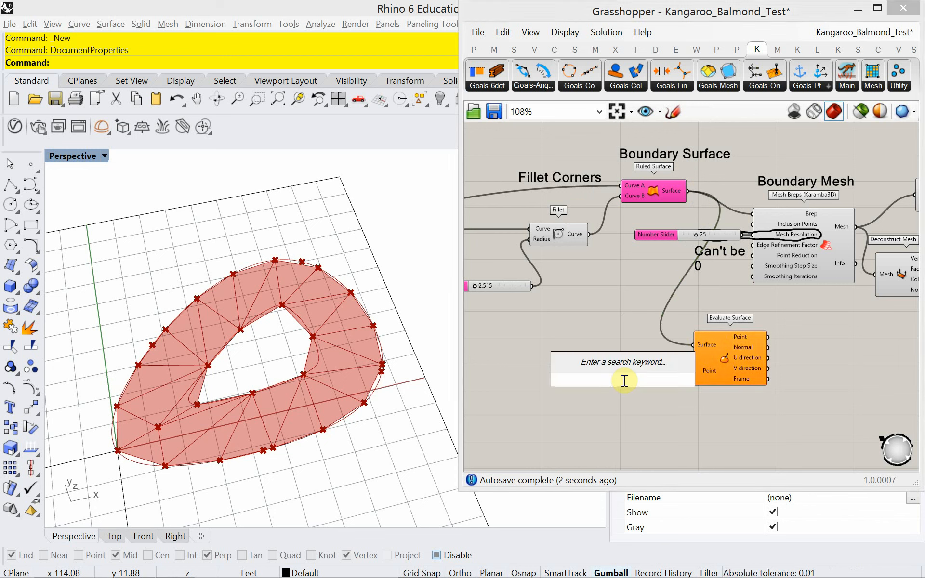
pyautogui.write('md')
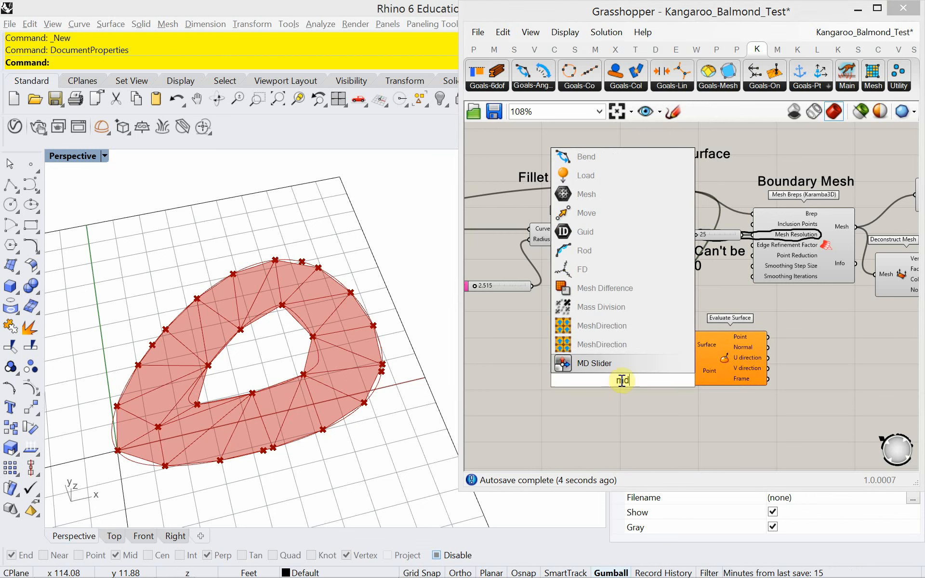
pyautogui.click(605, 365)
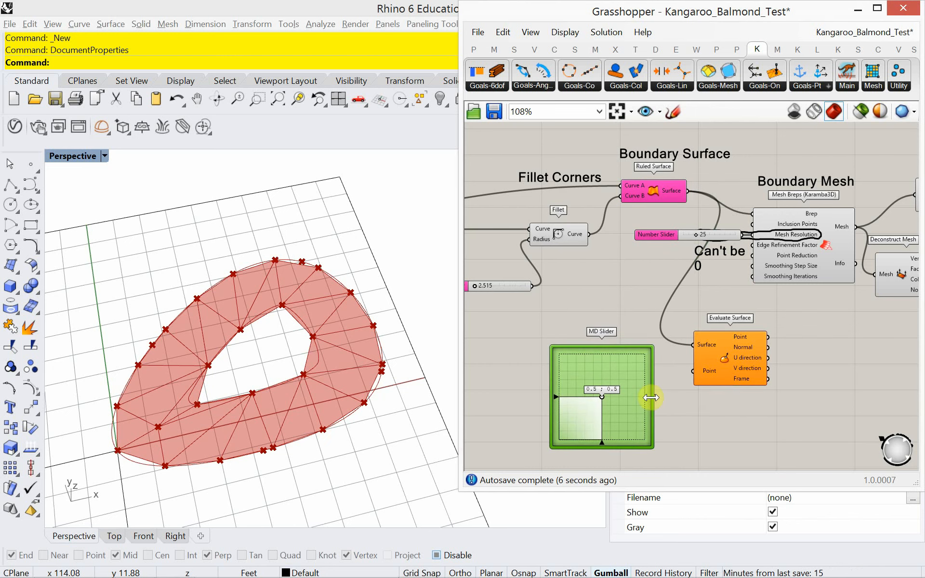
pyautogui.moveTo(654, 396); pyautogui.dragTo(693, 371)
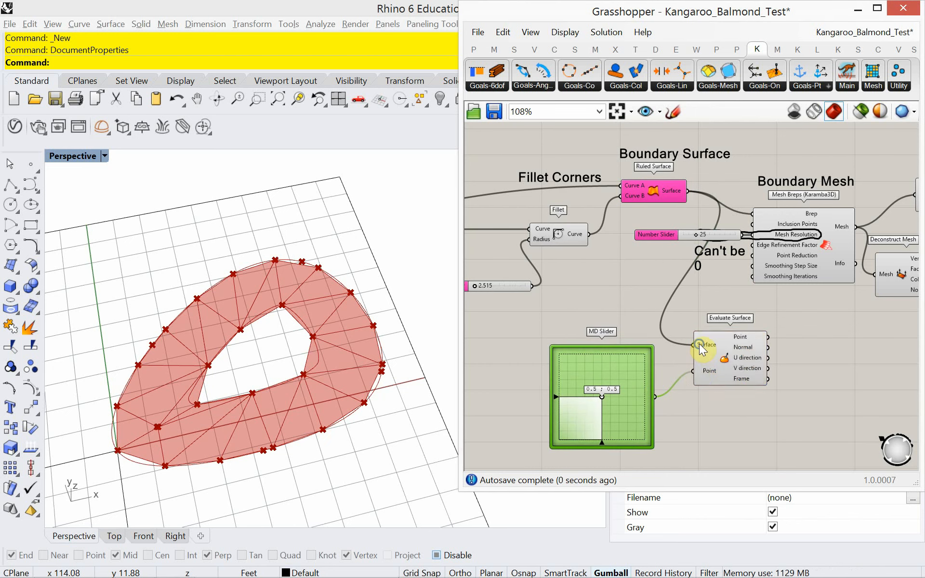
pyautogui.rightClick(698, 344)
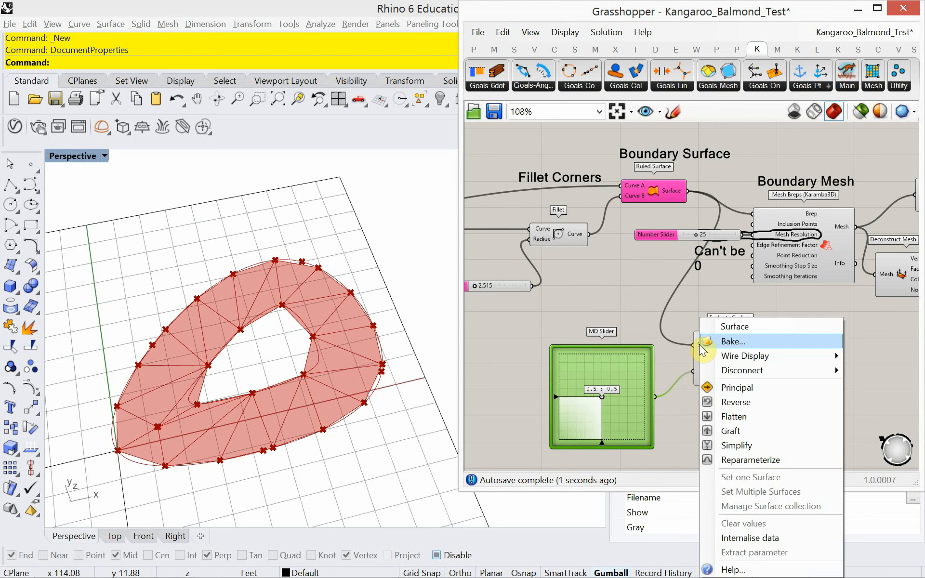
pyautogui.click(735, 461)
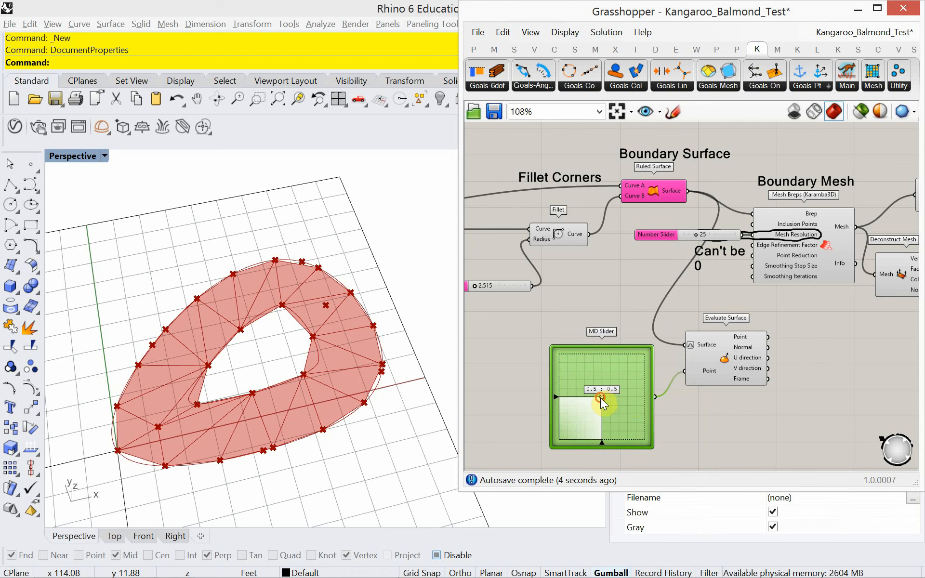
pyautogui.moveTo(600, 398); pyautogui.dragTo(619, 393)
# Delete the Evaluate Surface component together with its MD Slider
pyautogui.moveTo(720, 424); pyautogui.dragTo(622, 351)
pyautogui.press('Delete')
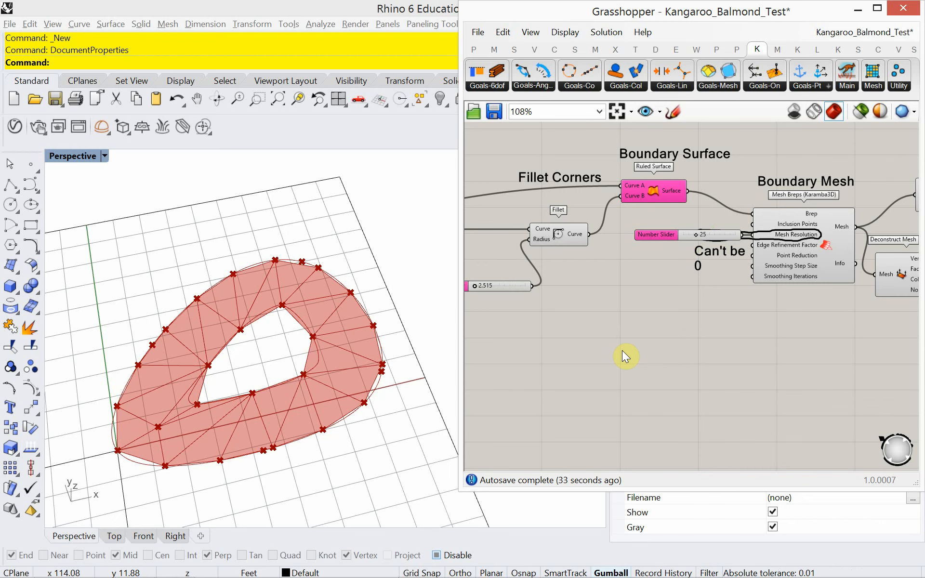
# Set the number slider feeding the boundary mesh's Mesh Resolution to 8
pyautogui.moveTo(677, 289); pyautogui.dragTo(669, 340, button='right')
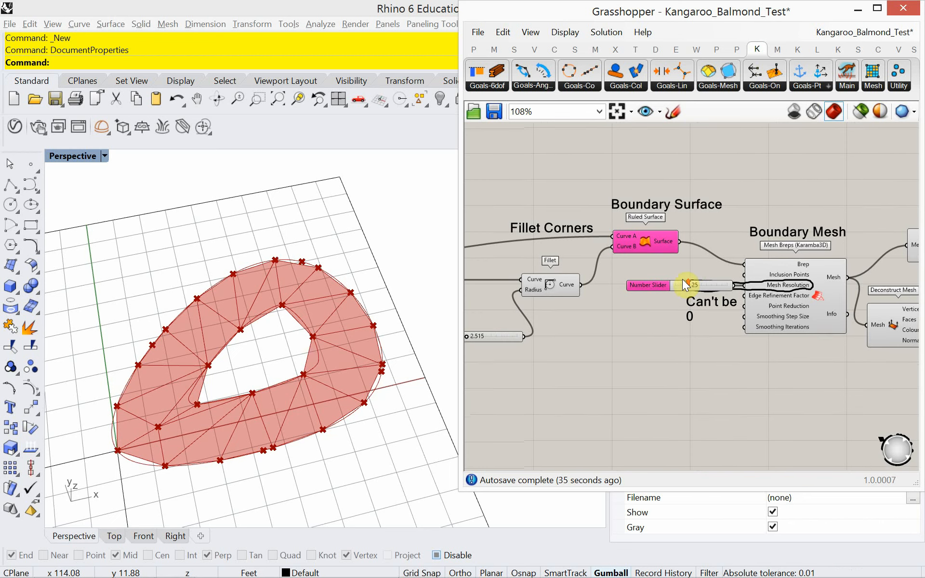
pyautogui.scroll(5, 683, 281)
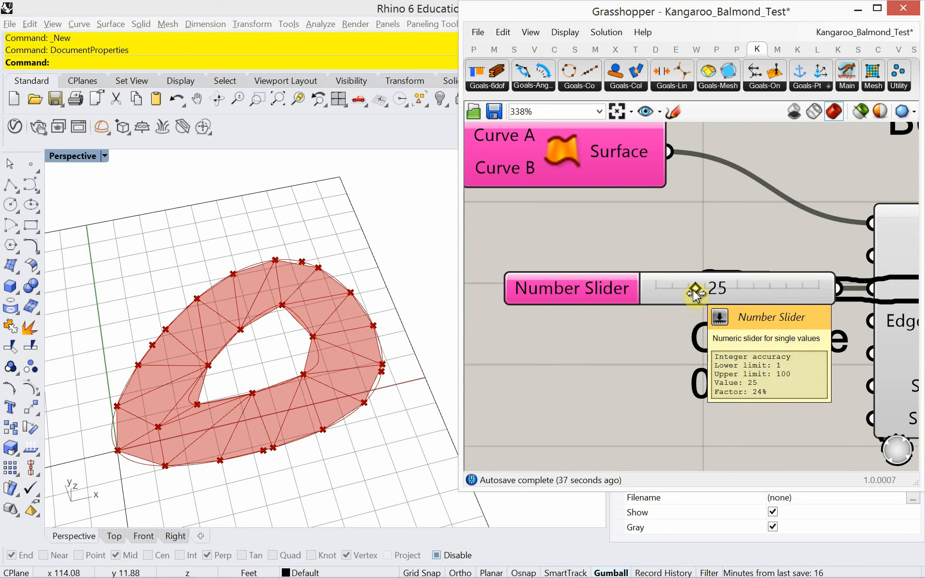
pyautogui.moveTo(696, 291); pyautogui.dragTo(668, 302)
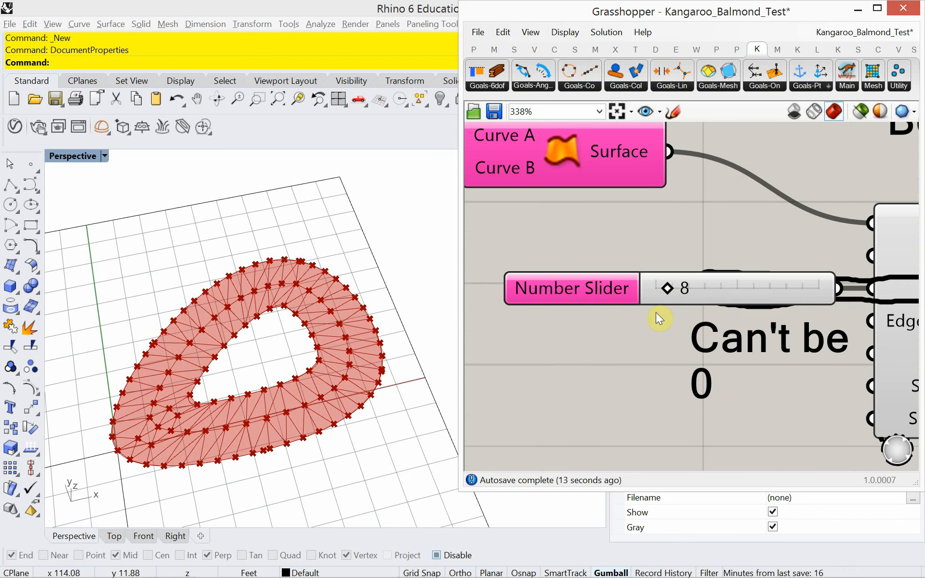
# Examine the disabled reference definition, including its mesh resolution slider and its anchor and spring wiring
pyautogui.scroll(-10, 631, 360)
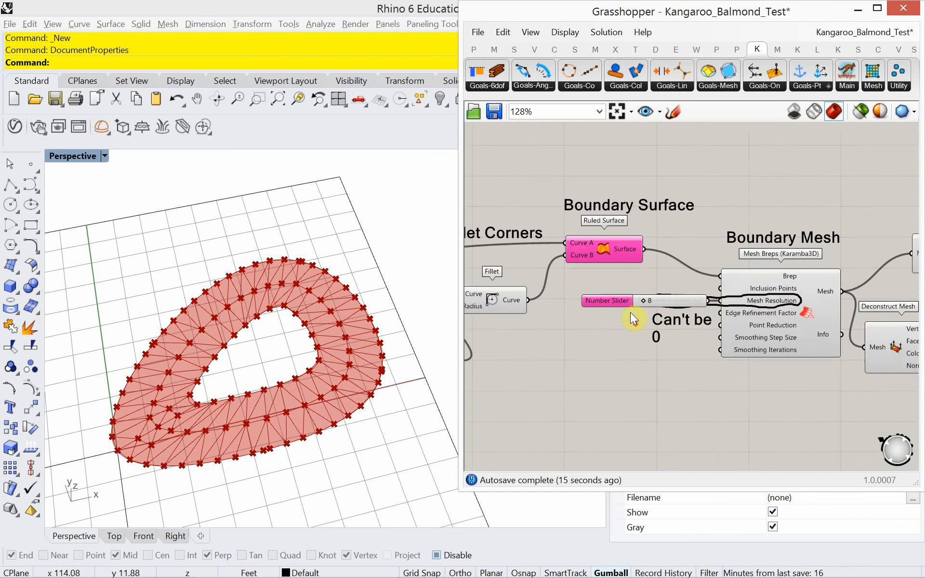
pyautogui.moveTo(631, 319); pyautogui.dragTo(649, 266, button='right')
pyautogui.scroll(9, 648, 370)
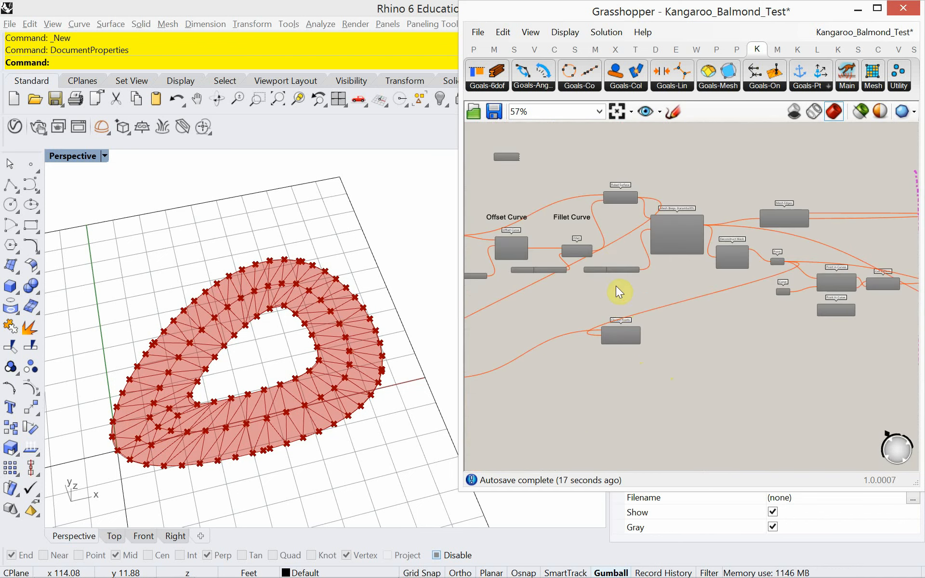
pyautogui.scroll(4, 615, 290)
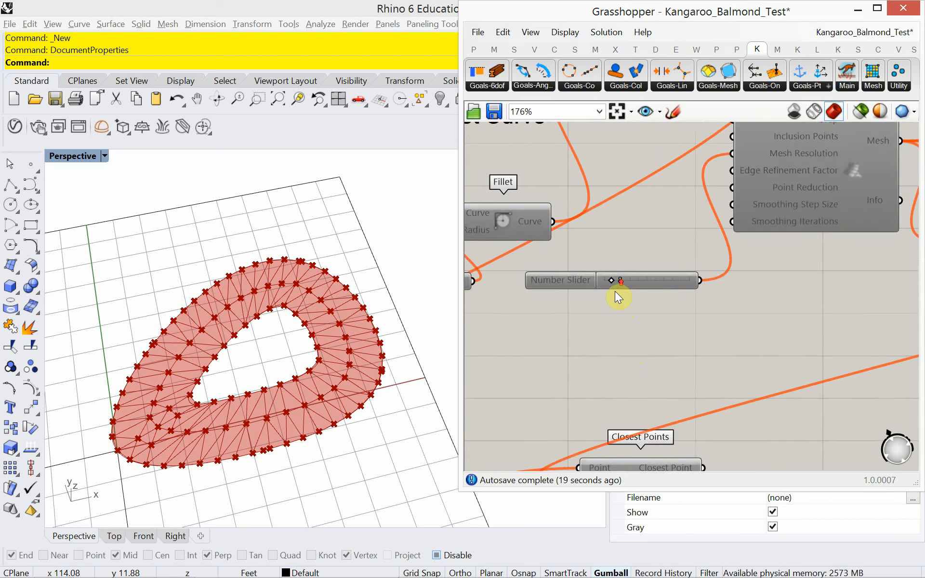
pyautogui.scroll(-10, 614, 289)
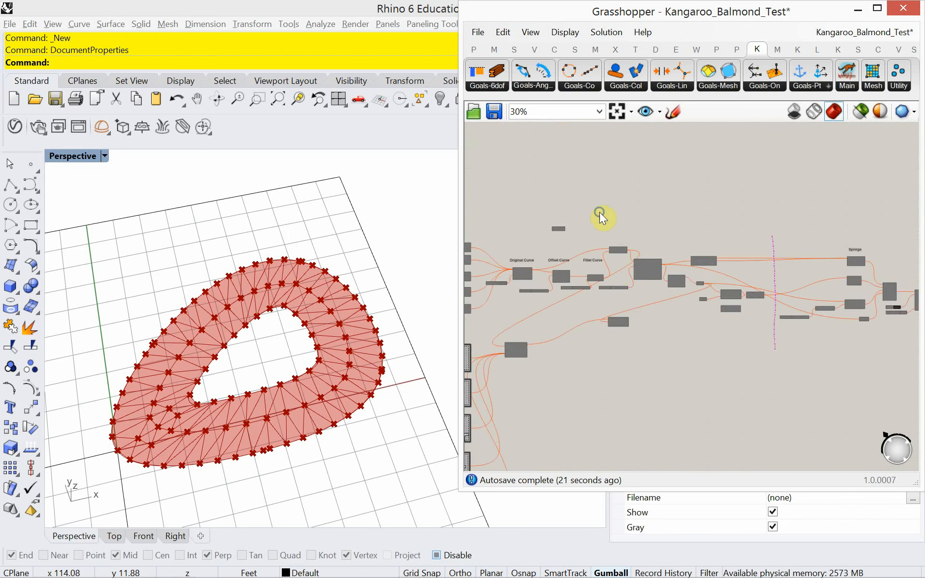
pyautogui.moveTo(598, 215); pyautogui.dragTo(607, 344, button='right')
pyautogui.scroll(-3, 606, 345)
pyautogui.scroll(9, 628, 313)
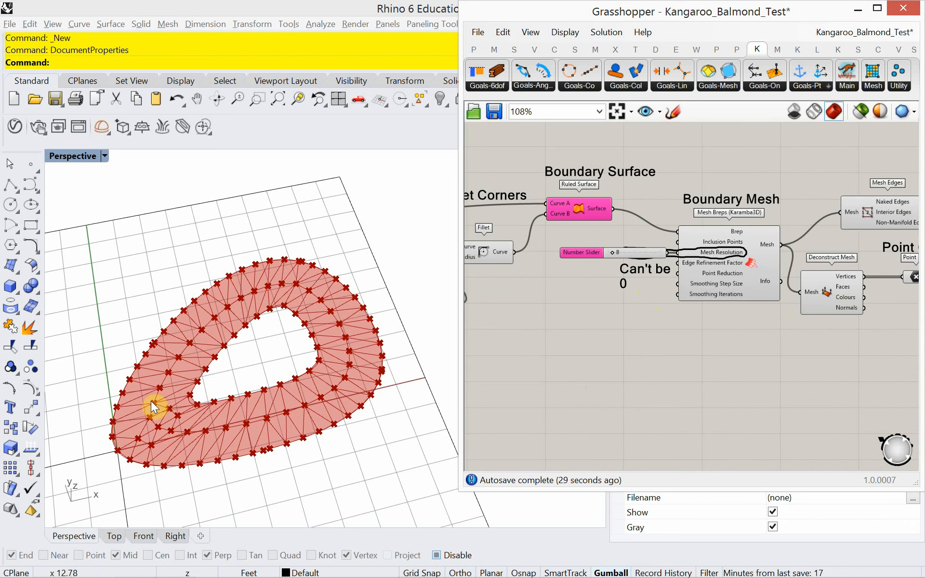
# Try a Mesh Resolution of 9 for the boundary mesh and set it back to 8
pyautogui.scroll(3, 643, 333)
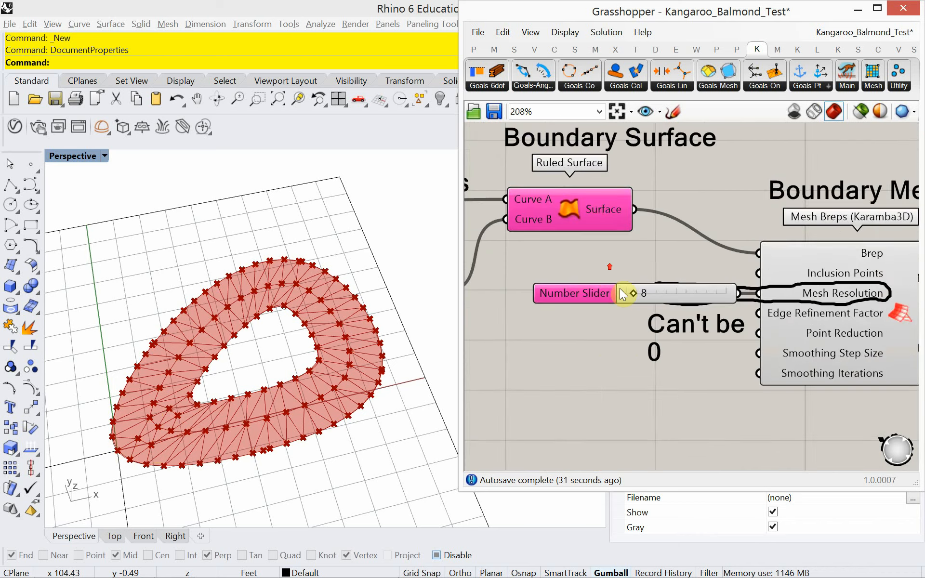
pyautogui.scroll(5, 624, 293)
pyautogui.moveTo(639, 288); pyautogui.dragTo(646, 291)
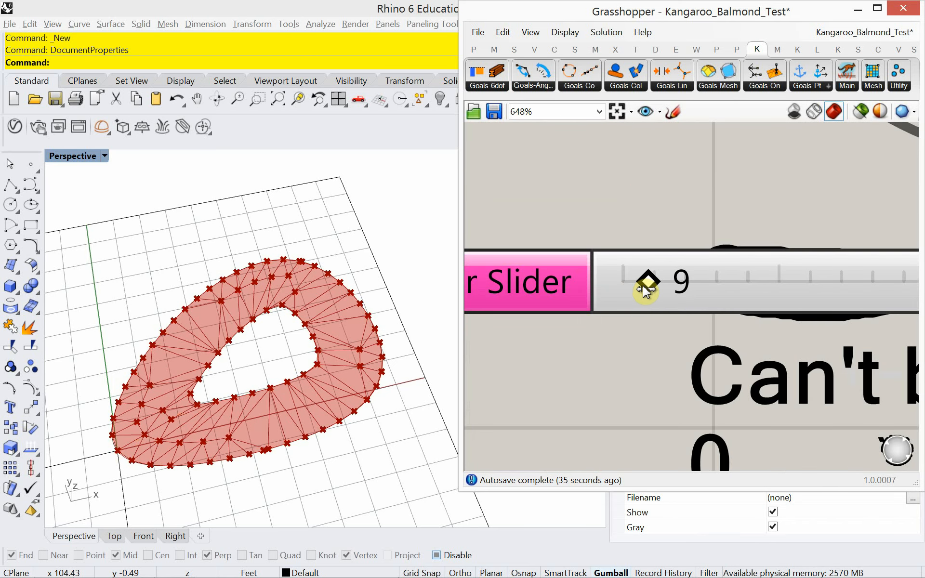
pyautogui.moveTo(644, 291); pyautogui.dragTo(640, 292)
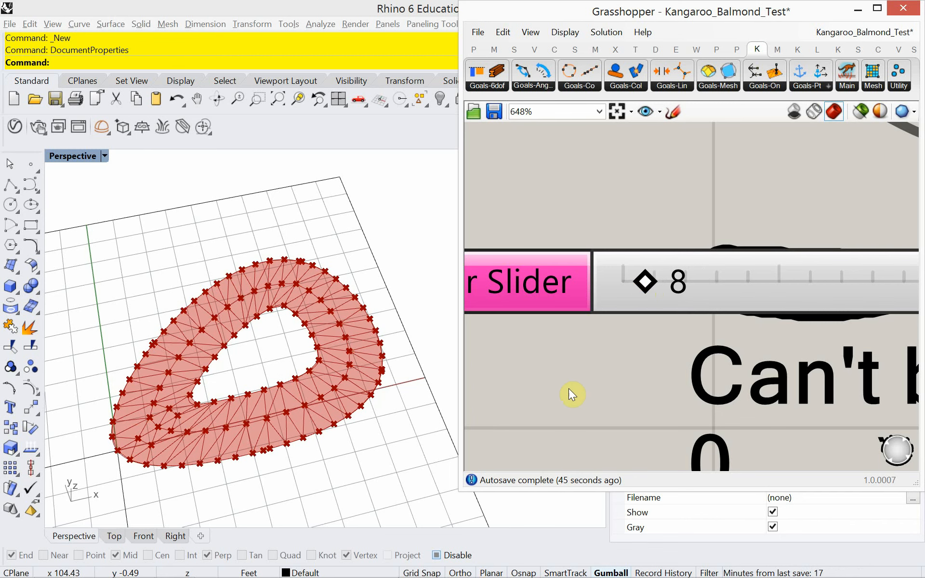
# In the Top view, draw a circle about 15 ft in diameter centred on a mesh vertex along the upper-left outer edge
pyautogui.scroll(-2, 570, 374)
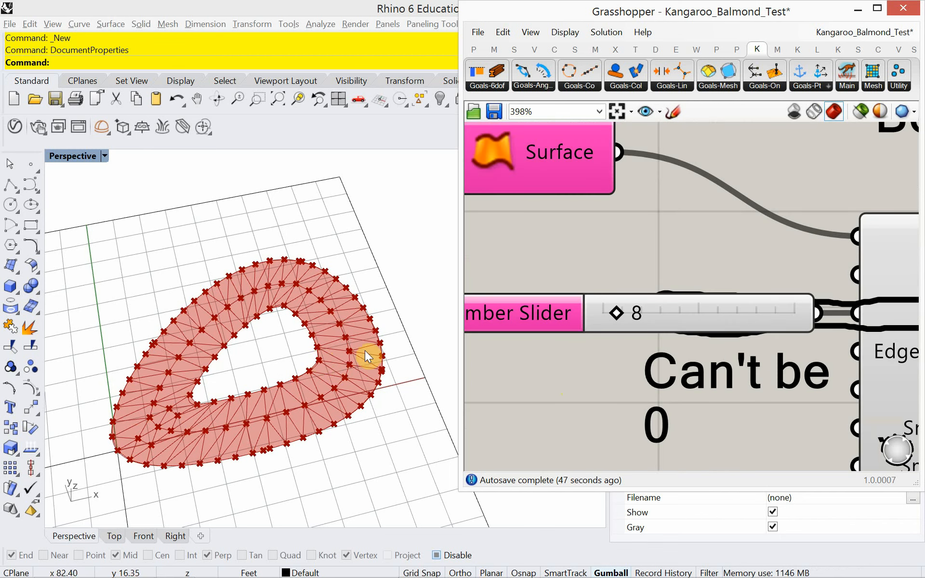
pyautogui.scroll(-3, 657, 294)
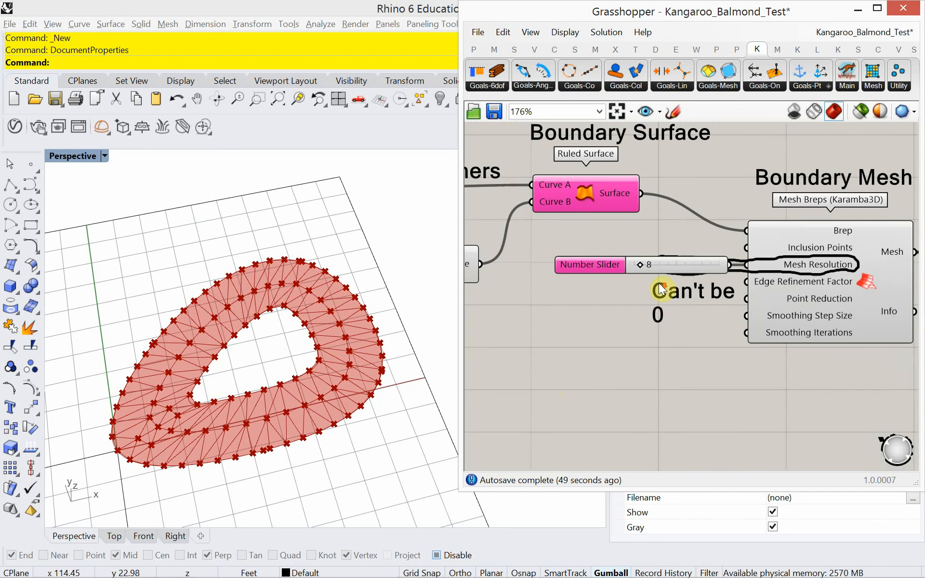
pyautogui.scroll(-3, 657, 332)
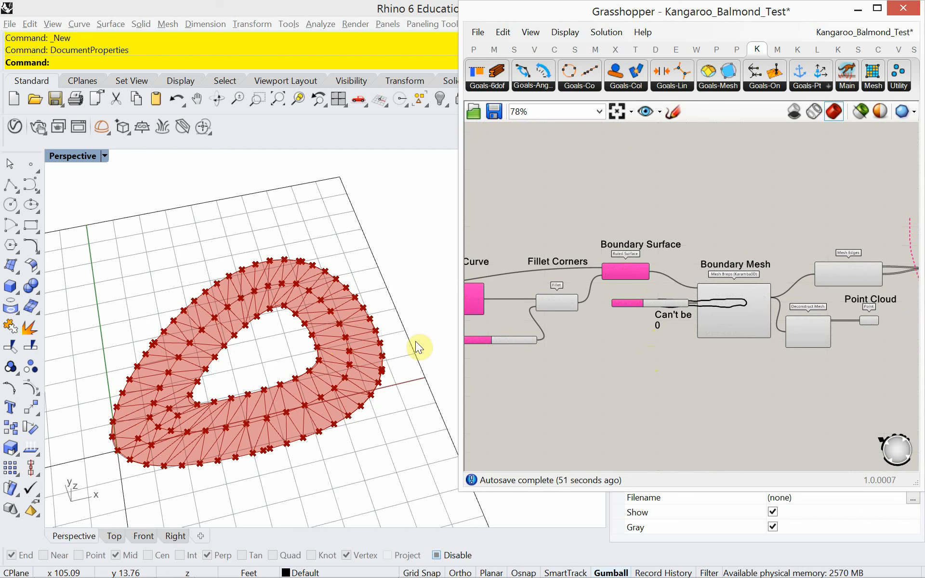
pyautogui.click(114, 536)
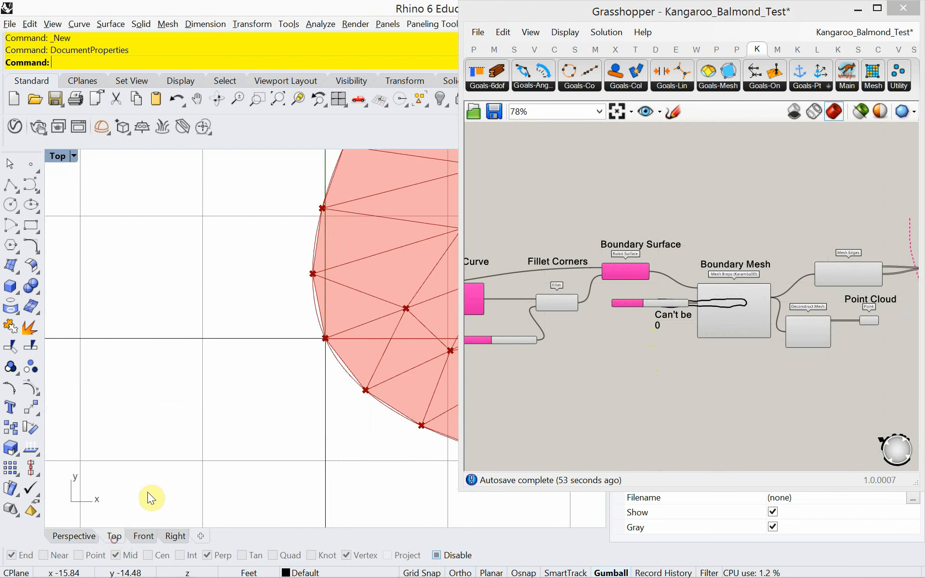
pyautogui.scroll(-5, 155, 447)
pyautogui.scroll(1, 192, 386)
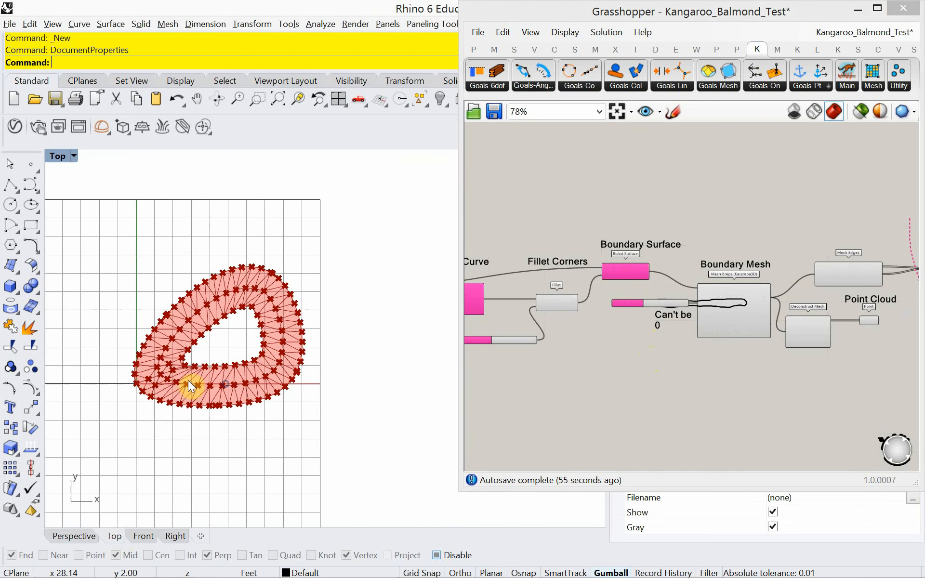
pyautogui.scroll(1, 238, 347)
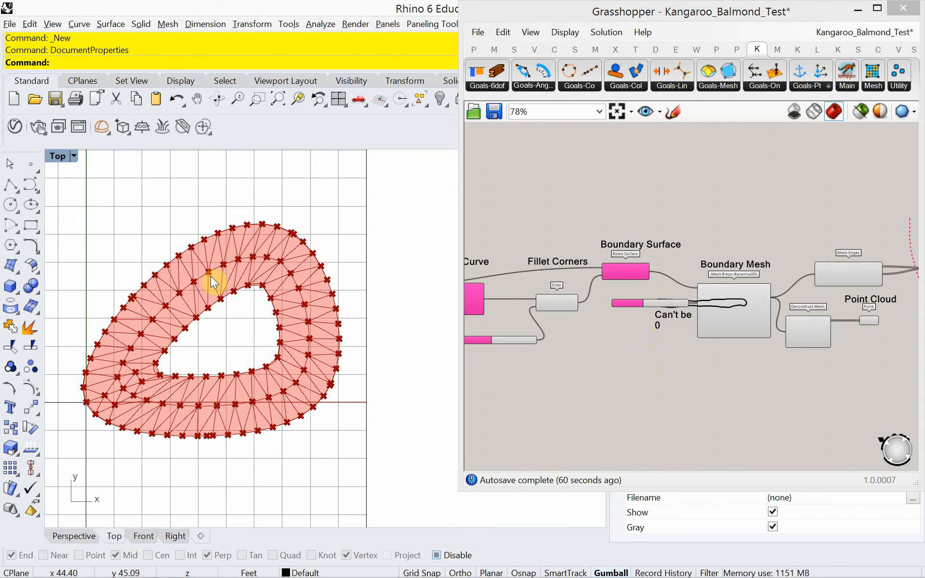
pyautogui.write('Circle')
pyautogui.press('Return')
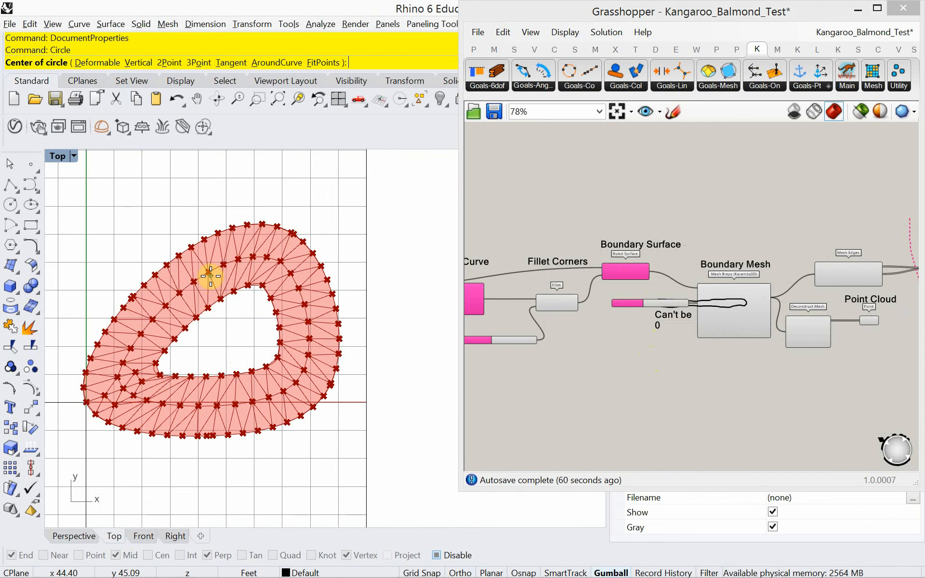
pyautogui.scroll(3, 198, 270)
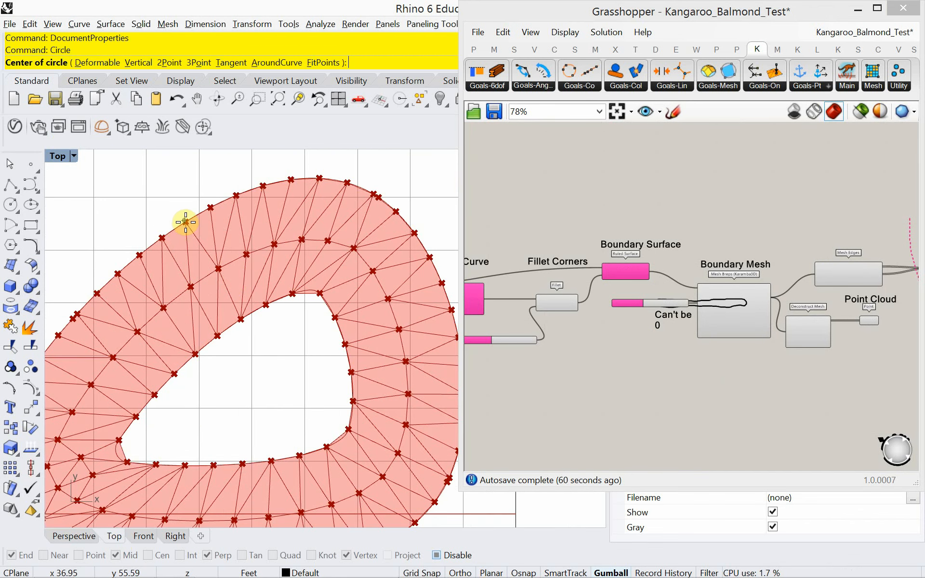
pyautogui.click(185, 222)
pyautogui.click(211, 203)
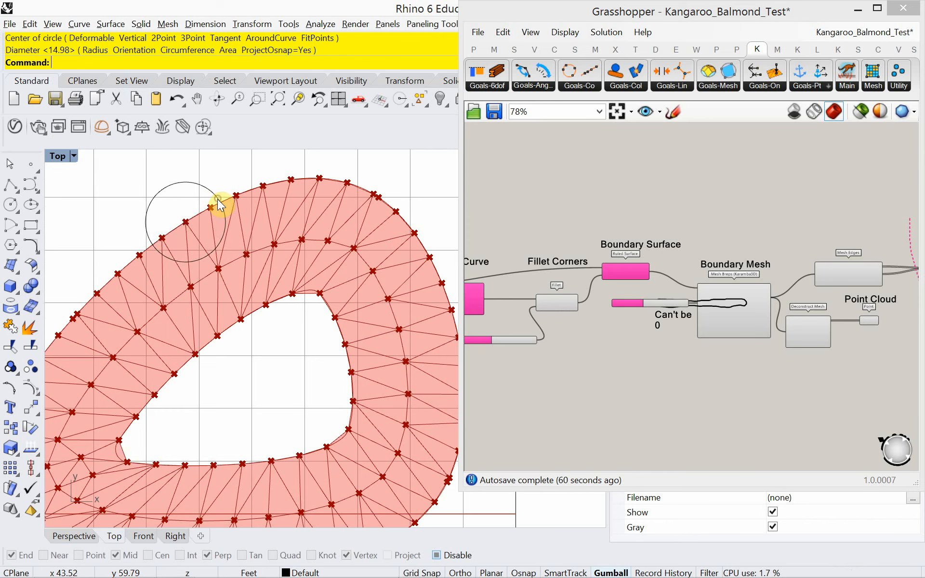
# Draw a circle about 15 ft in diameter centred on a mesh vertex of the left outer edge, below the first circle
pyautogui.scroll(-2, 218, 200)
pyautogui.scroll(4, 137, 288)
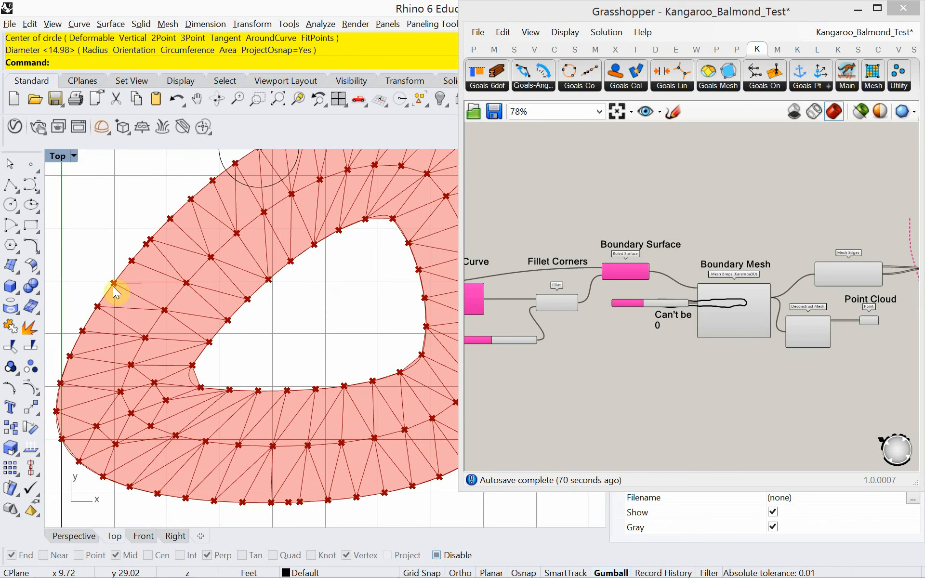
pyautogui.press('Return')
pyautogui.click(114, 281)
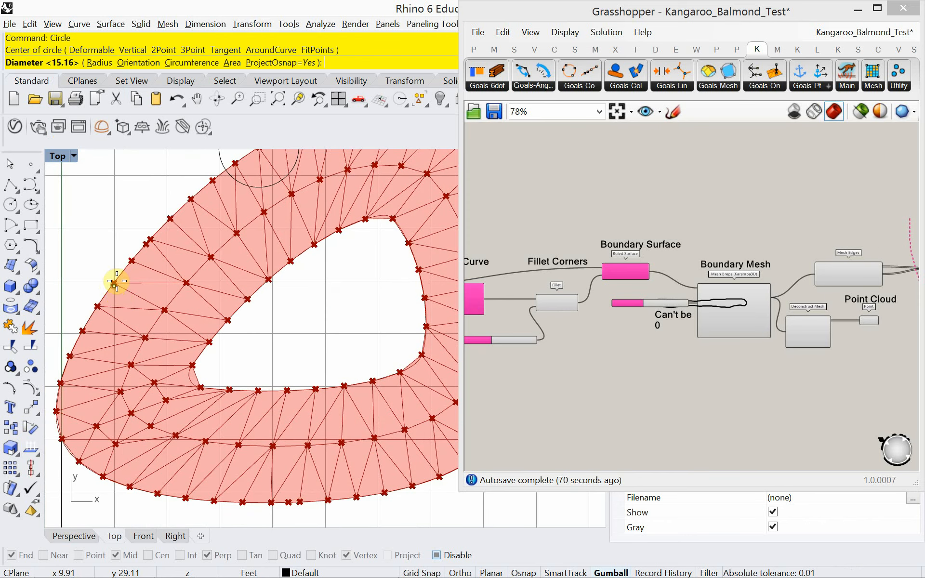
pyautogui.click(137, 256)
# Draw a circle about 13 ft in diameter centred on a mesh vertex of the lower-left outer edge
pyautogui.scroll(-3, 129, 314)
pyautogui.scroll(4, 129, 314)
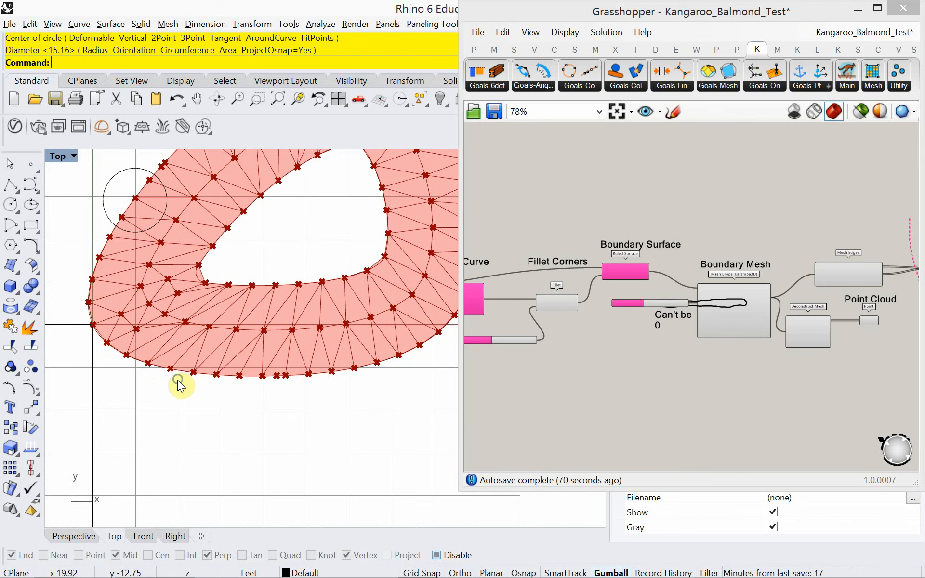
pyautogui.press('Return')
pyautogui.click(193, 372)
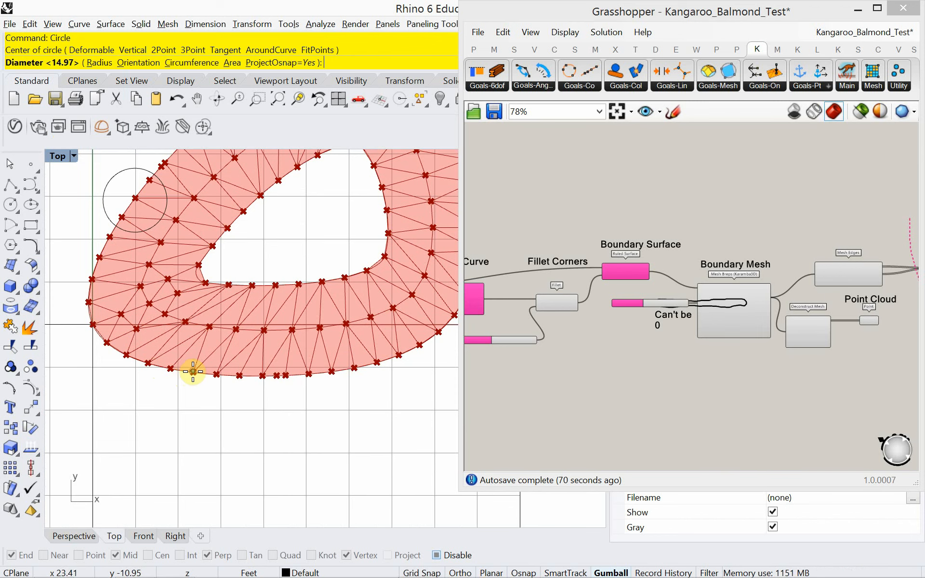
pyautogui.click(221, 374)
# Draw a circle about 16 ft in diameter centred on a mesh vertex of the lower-right outer edge
pyautogui.scroll(-3, 182, 391)
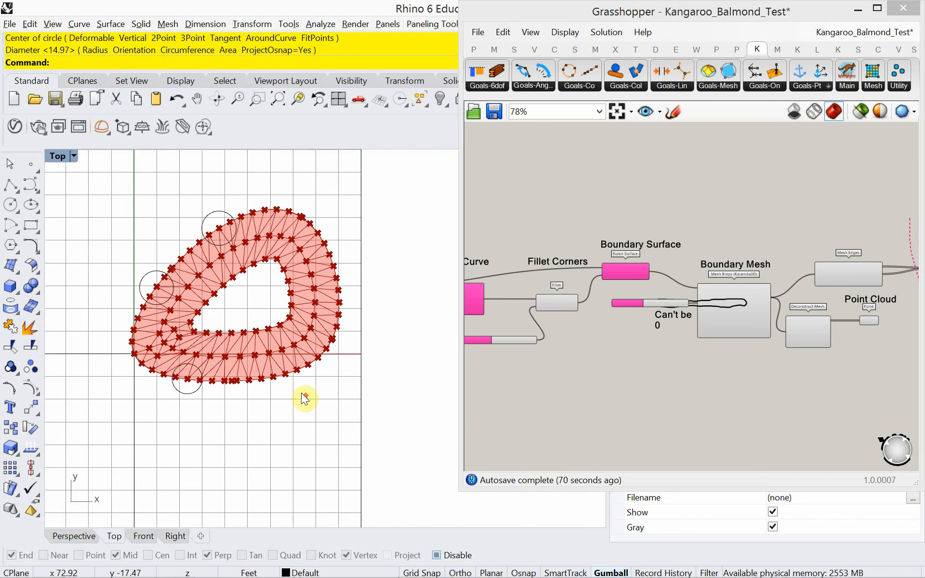
pyautogui.scroll(4, 303, 390)
pyautogui.press('Return')
pyautogui.click(293, 351)
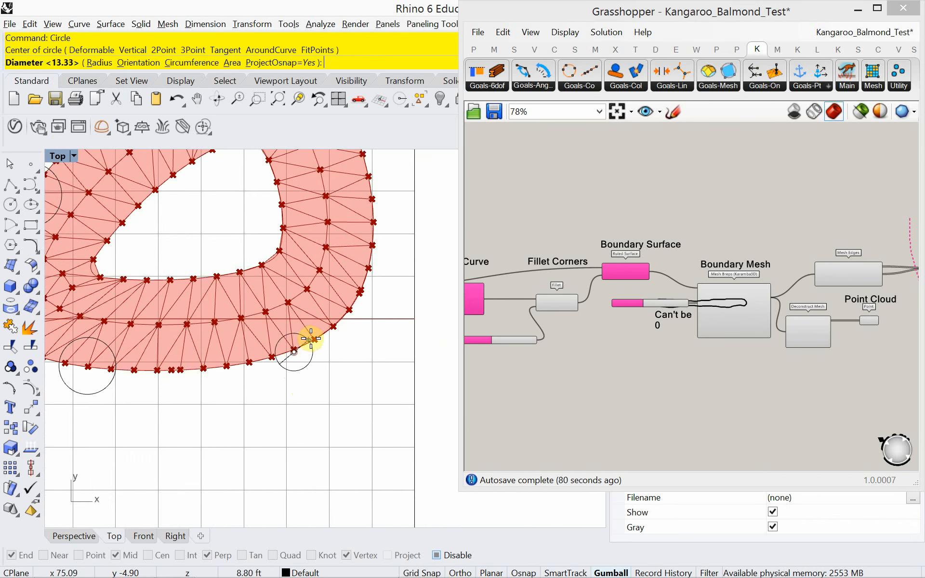
pyautogui.click(314, 340)
# Draw a circle about 16 ft in diameter centred on a mesh vertex of the right outer edge
pyautogui.scroll(-3, 316, 348)
pyautogui.scroll(4, 342, 289)
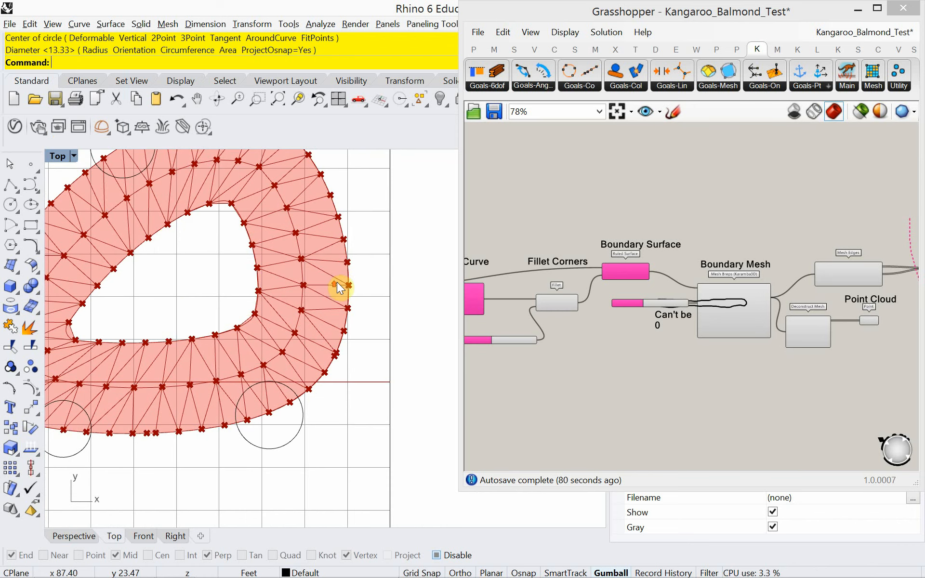
pyautogui.press('Return')
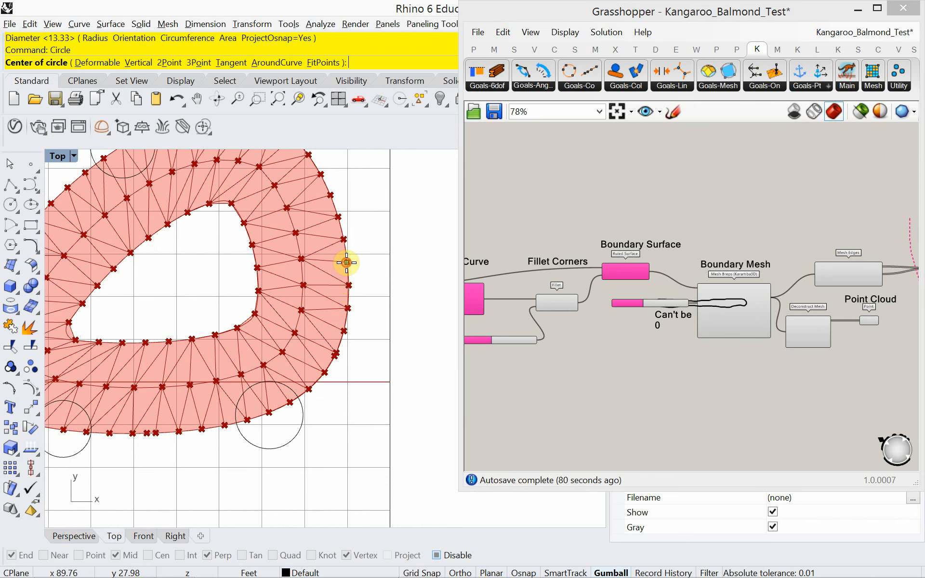
pyautogui.click(346, 263)
pyautogui.click(358, 230)
# Draw a circle about 15 ft in diameter centred on a mesh vertex of the upper-right outer edge
pyautogui.scroll(-3, 337, 291)
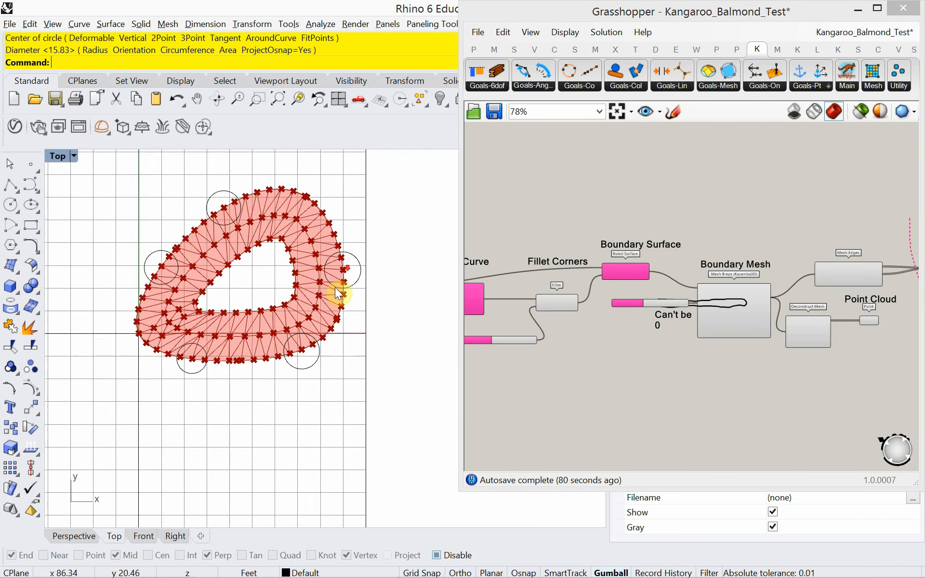
pyautogui.scroll(5, 303, 261)
pyautogui.press('Return')
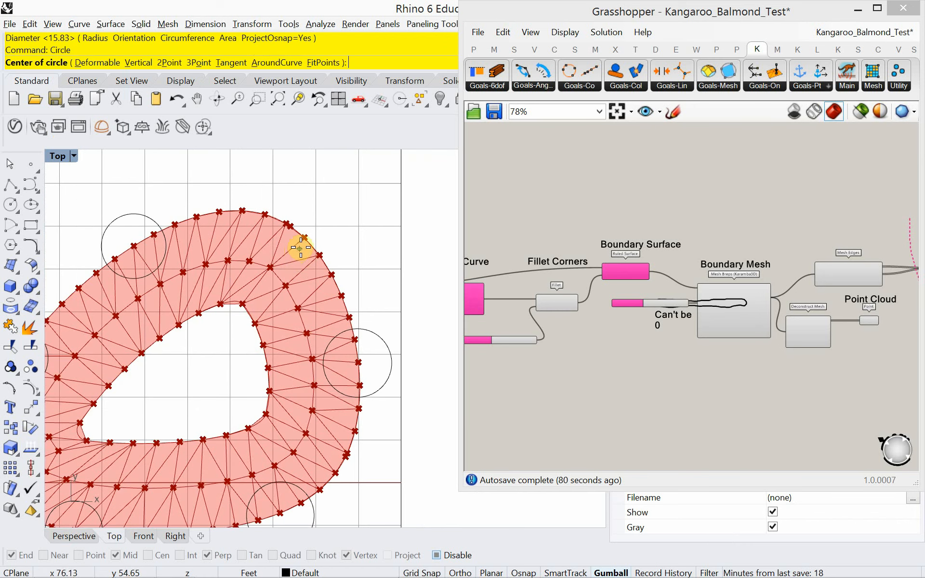
pyautogui.click(318, 254)
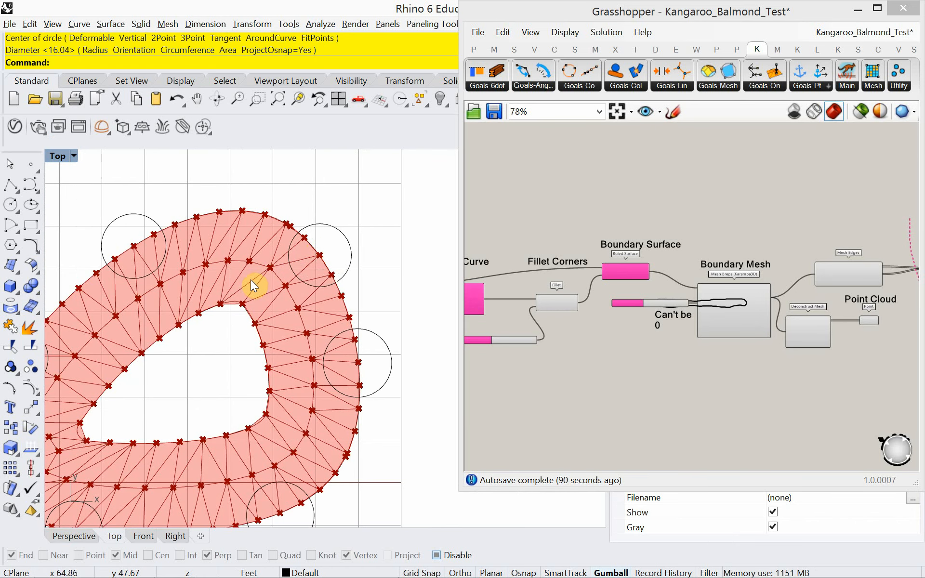
# Draw a circle about 15 ft in diameter centred on a mesh vertex along the upper-left edge of the inner opening
pyautogui.scroll(-3, 250, 282)
pyautogui.scroll(5, 197, 338)
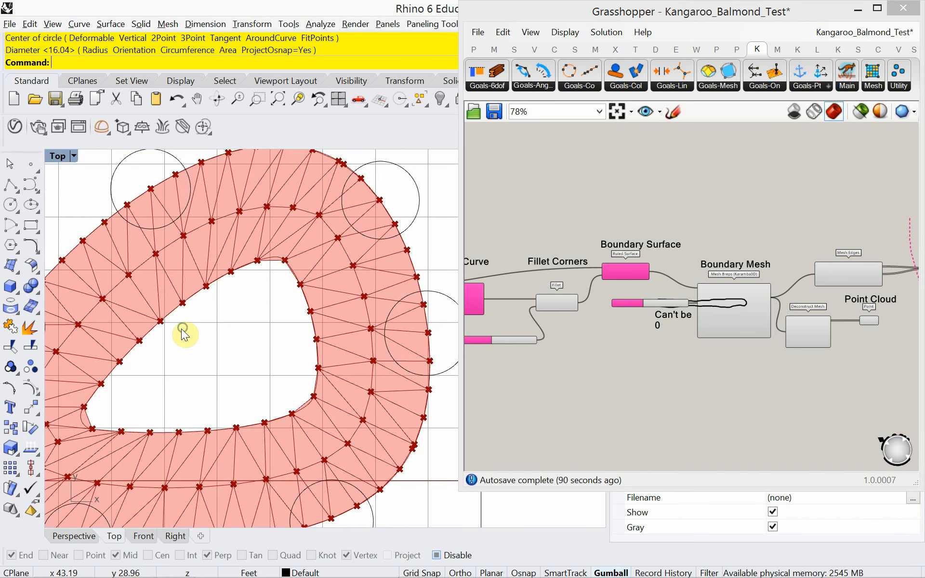
pyautogui.rightClick(161, 319)
pyautogui.click(161, 320)
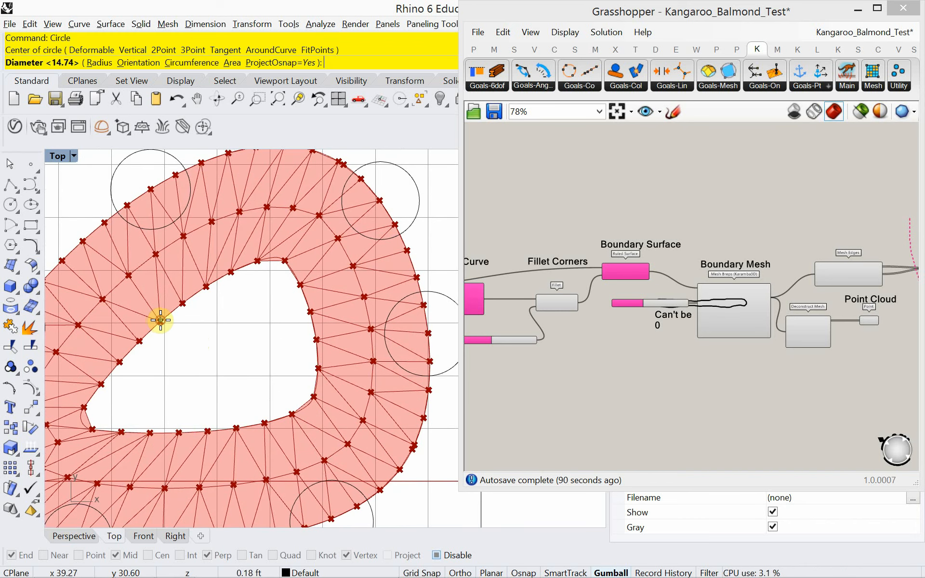
pyautogui.click(188, 293)
# Draw a circle about 14 ft in diameter centred on a mesh vertex along the lower edge of the inner opening
pyautogui.rightClick(245, 376)
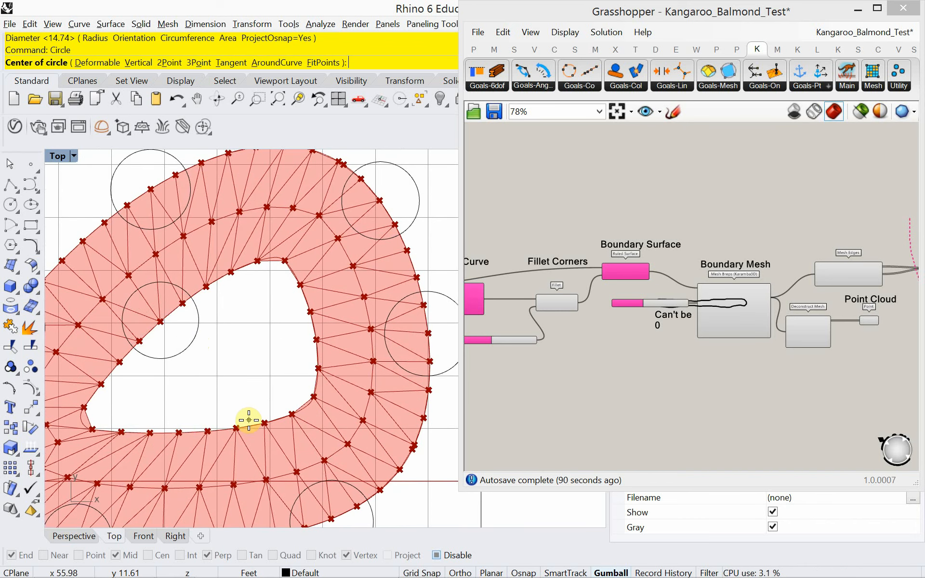
pyautogui.click(236, 428)
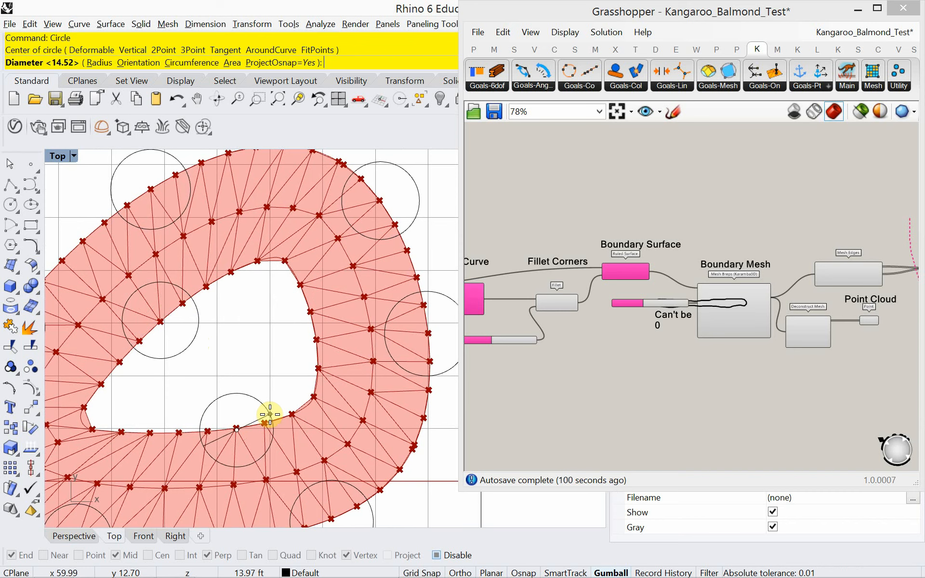
pyautogui.click(270, 415)
pyautogui.scroll(-3, 269, 407)
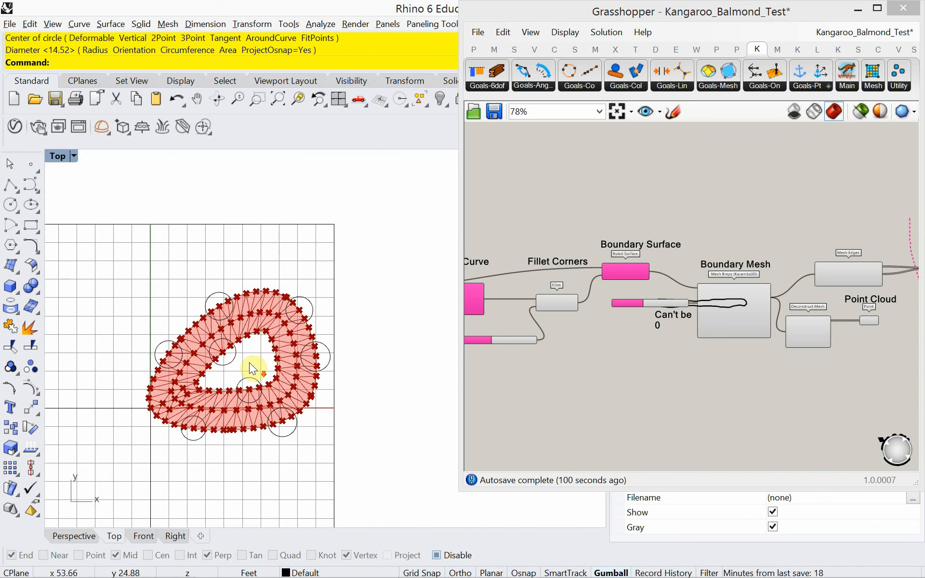
pyautogui.scroll(2, 250, 387)
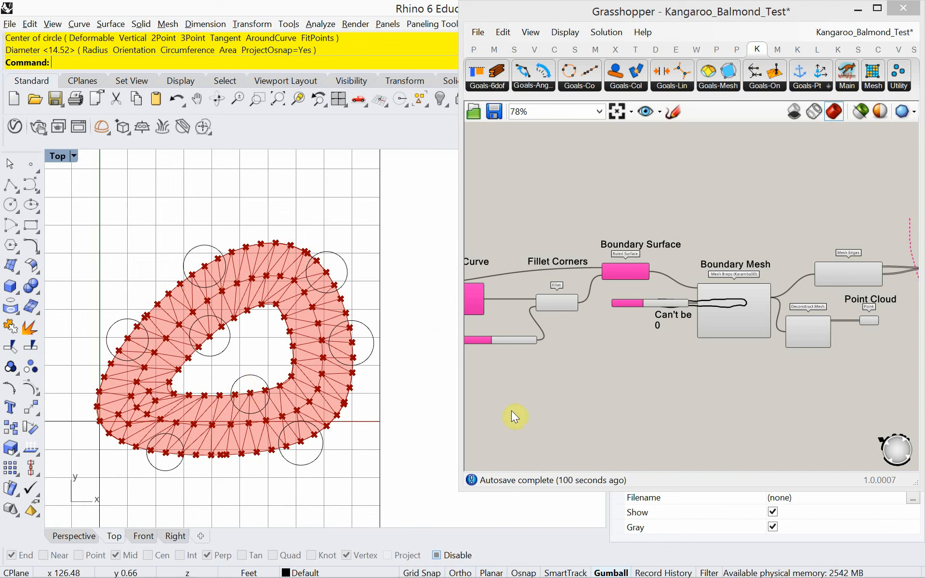
# Move the Anchor component in Grasshopper farther to the right of the dashed divider line
pyautogui.moveTo(718, 397); pyautogui.dragTo(589, 371, button='right')
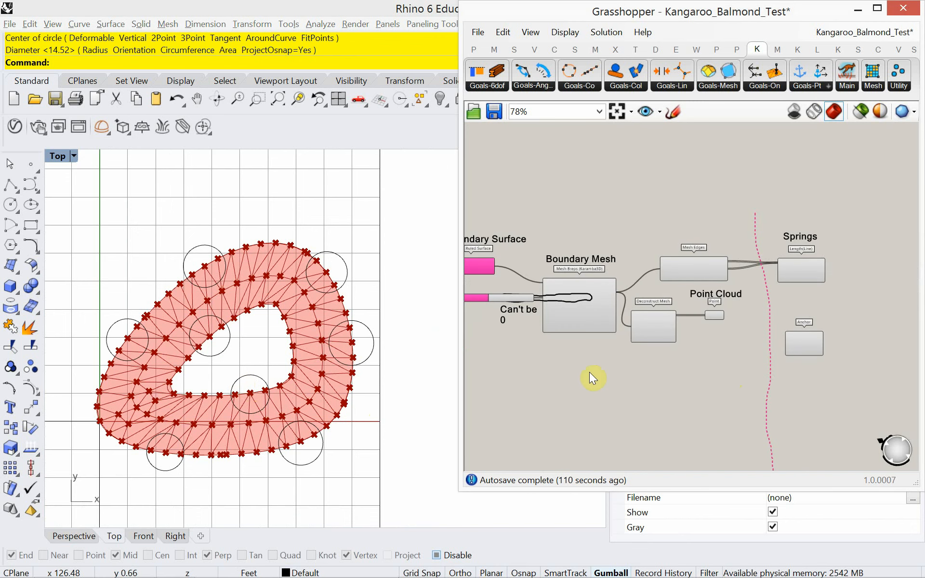
pyautogui.moveTo(673, 354); pyautogui.dragTo(652, 337, button='right')
pyautogui.scroll(3, 671, 337)
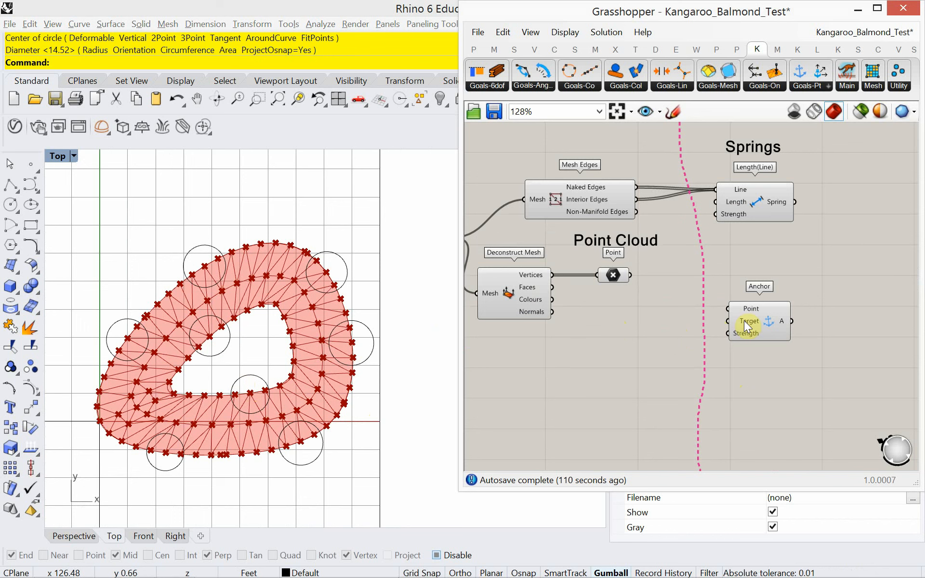
pyautogui.moveTo(747, 320); pyautogui.dragTo(799, 319)
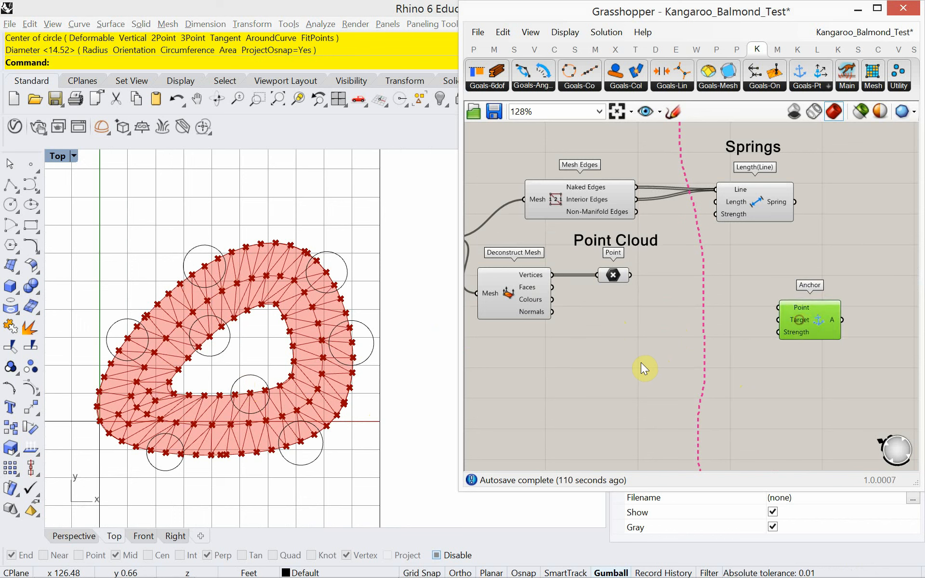
# Add a Point In Curve component and place it below the Point Cloud's Point parameter
pyautogui.doubleClick(573, 351)
pyautogui.write('poi')
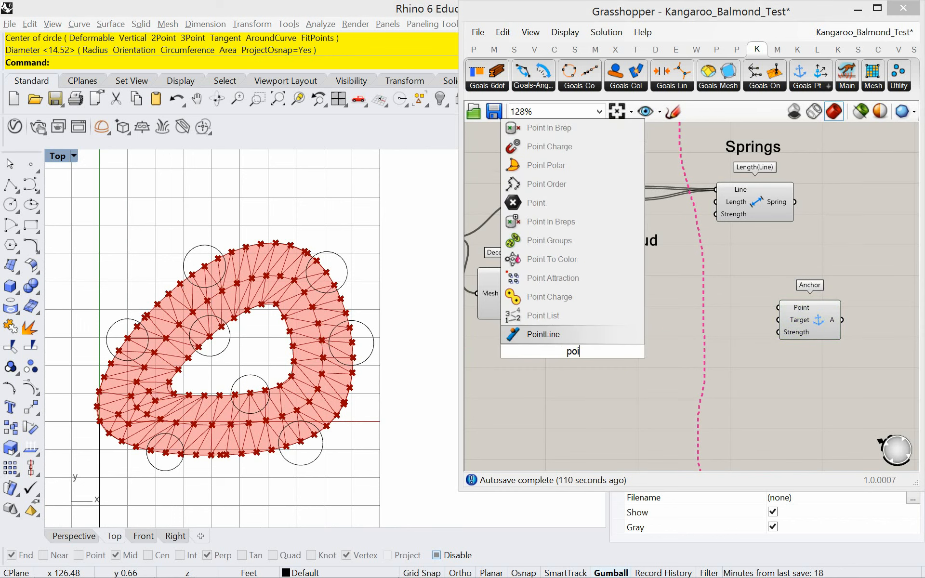
pyautogui.write('nt')
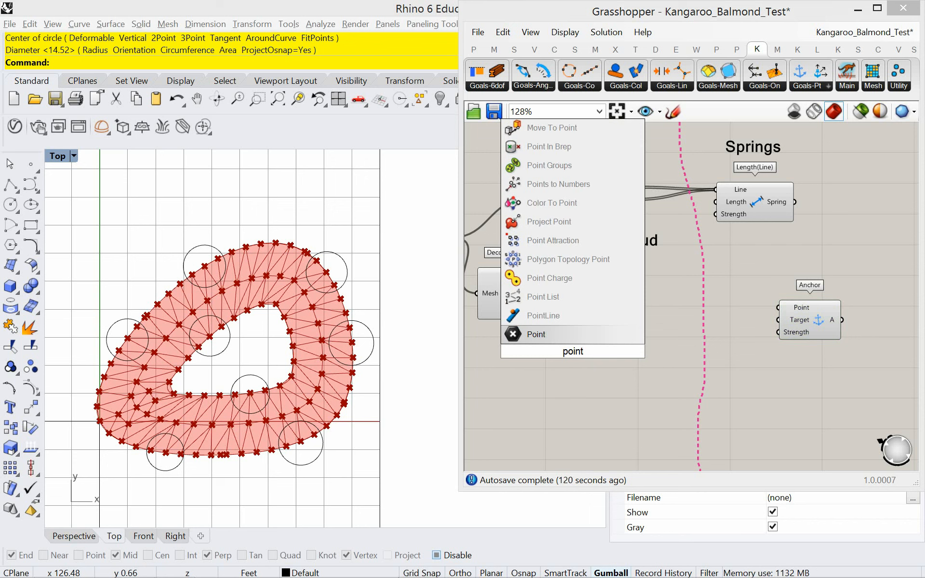
pyautogui.write(' in ')
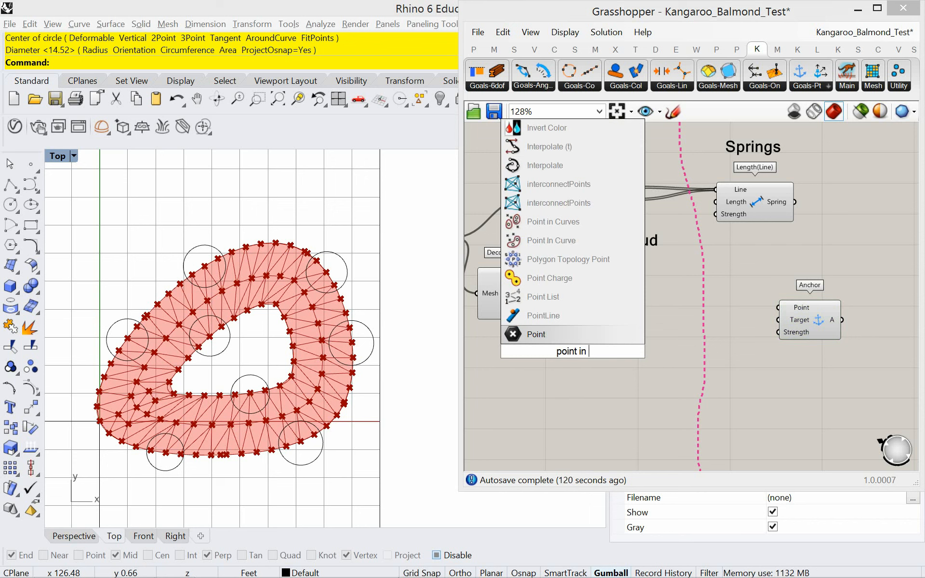
pyautogui.write('curve')
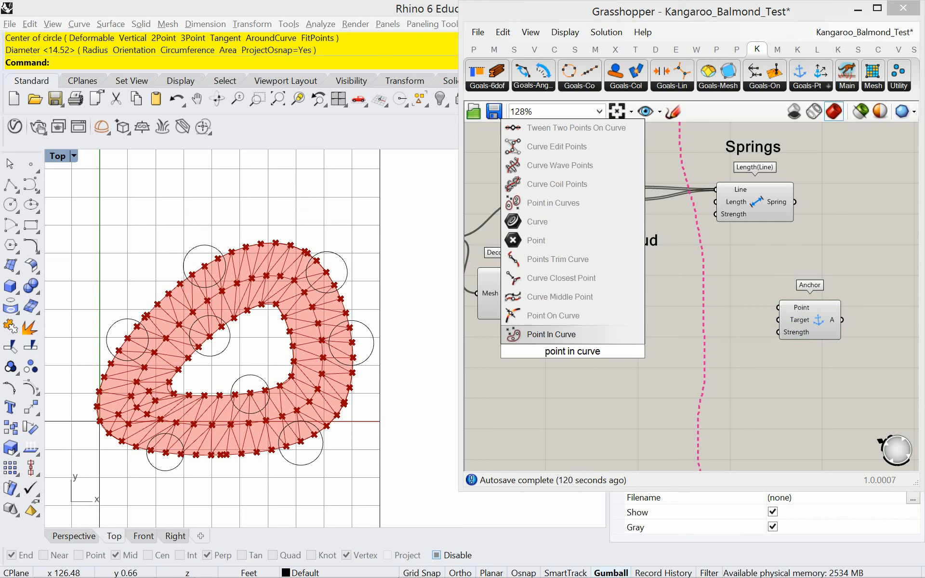
pyautogui.click(563, 339)
pyautogui.moveTo(578, 354); pyautogui.dragTo(623, 366)
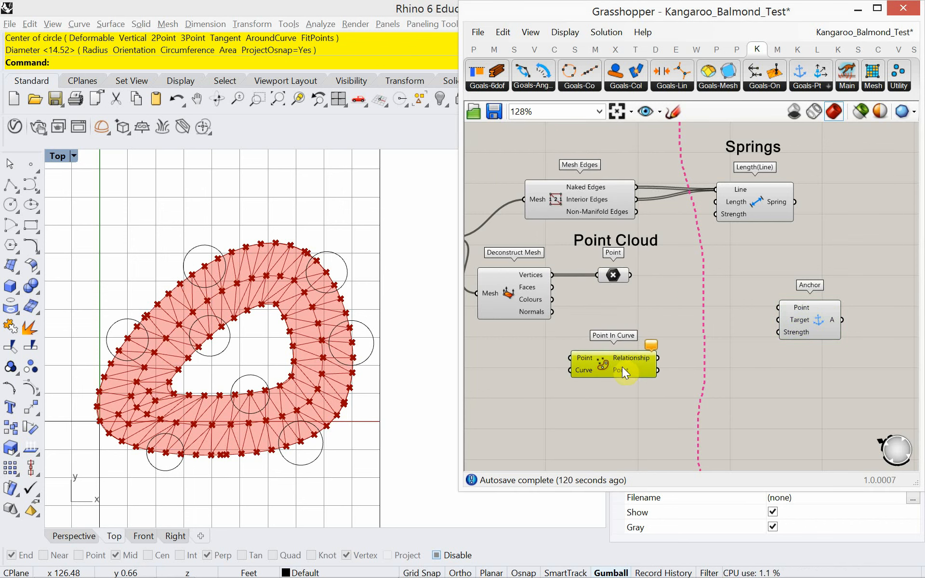
# Add a Point in Curves component and place it directly below the Point In Curve component
pyautogui.click(603, 395)
pyautogui.doubleClick(603, 395)
pyautogui.write('po')
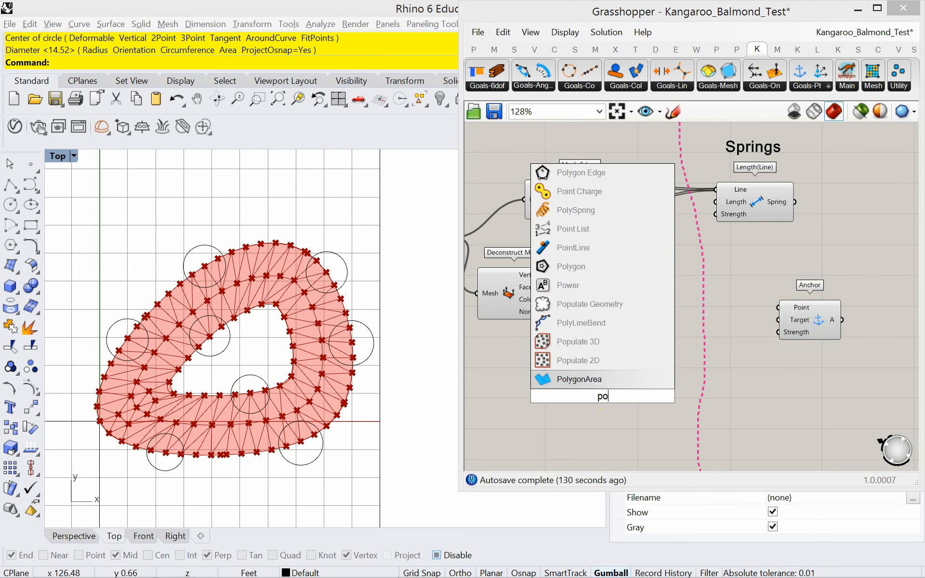
pyautogui.write('int in')
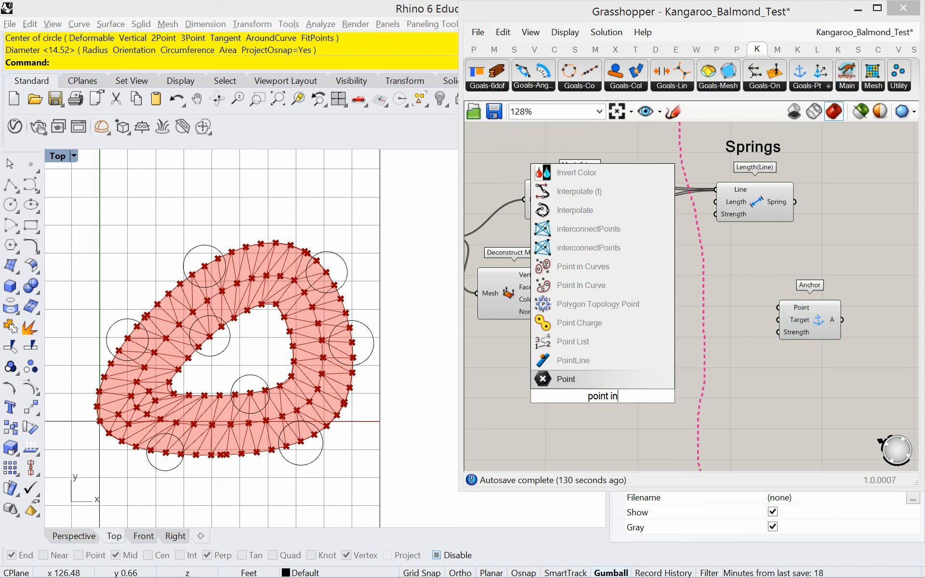
pyautogui.write(' curves')
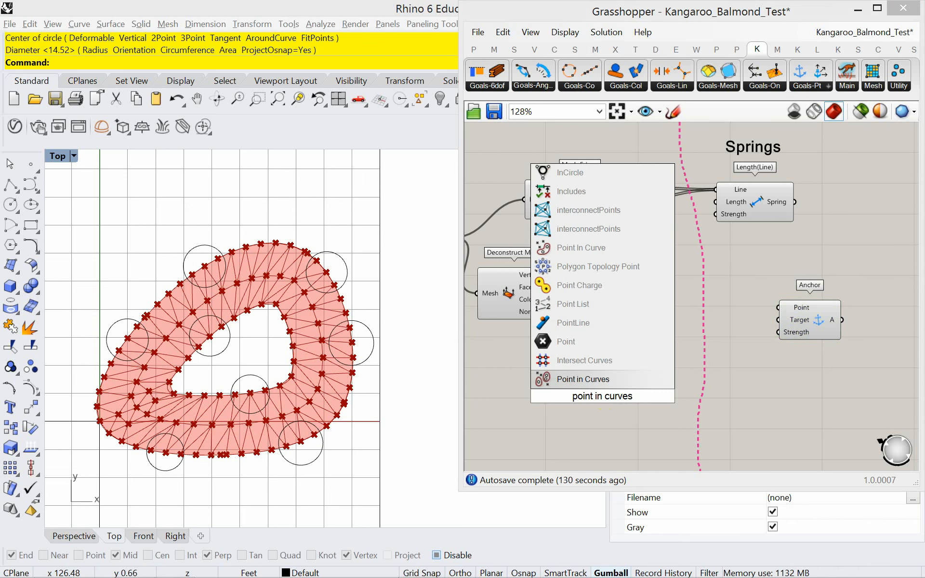
pyautogui.click(593, 383)
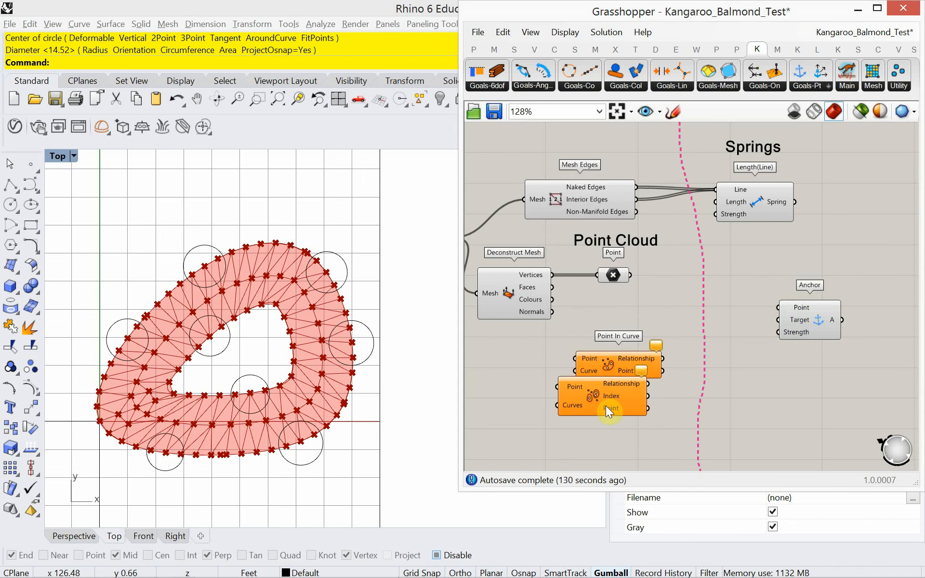
pyautogui.moveTo(605, 405); pyautogui.dragTo(621, 433)
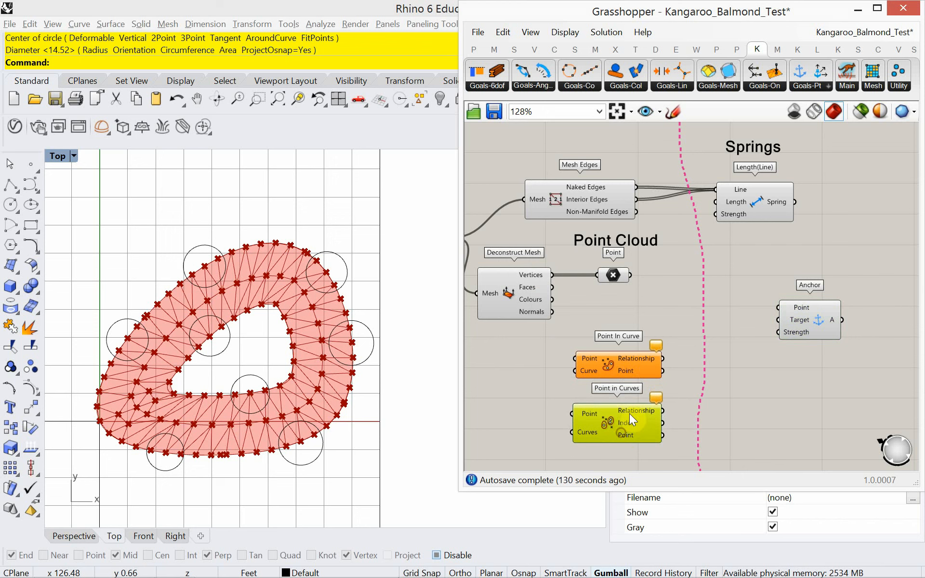
pyautogui.moveTo(617, 357); pyautogui.dragTo(617, 353)
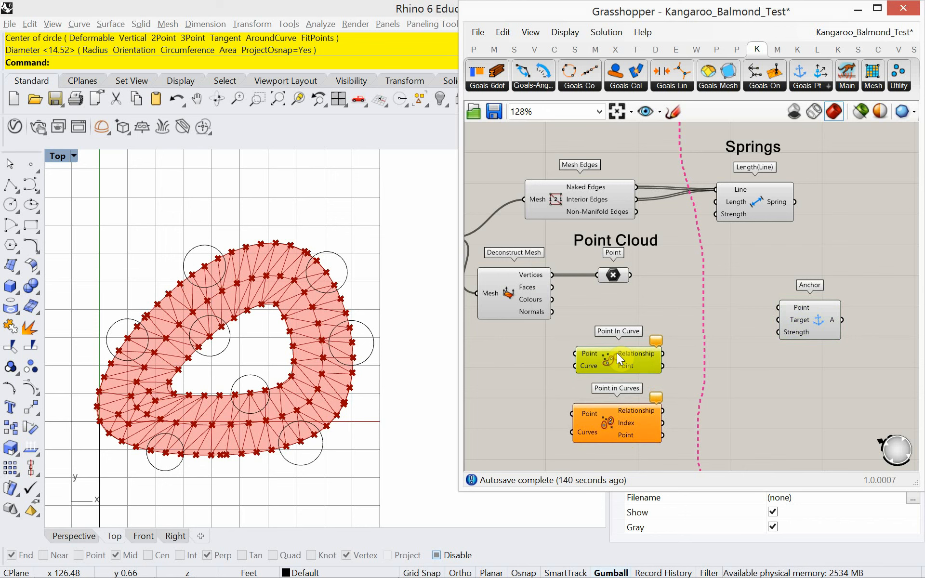
# Connect the Point Cloud's Point parameter to Point in Curves' Point input and move the Point In Curve component beneath Point in Curves
pyautogui.moveTo(617, 408); pyautogui.dragTo(619, 323, button='right')
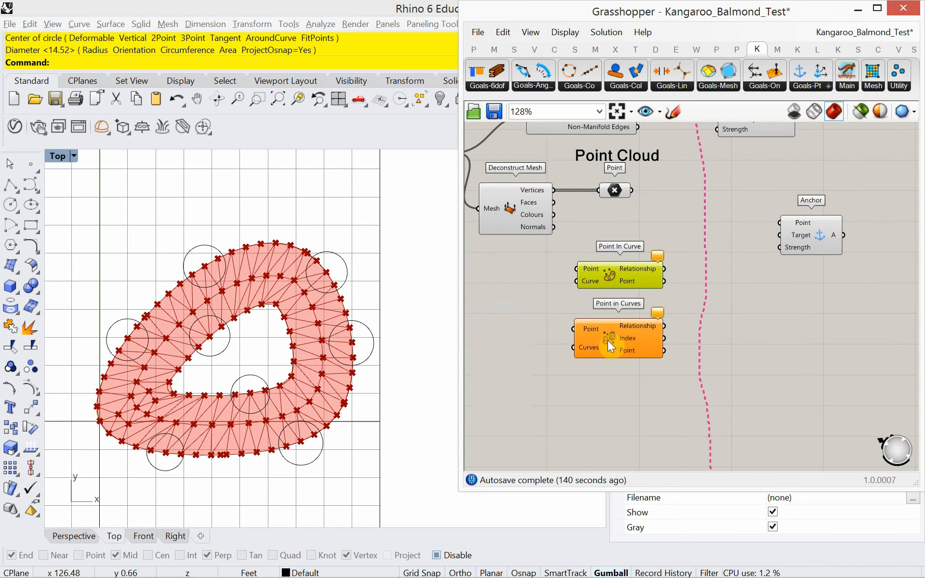
pyautogui.moveTo(576, 354); pyautogui.dragTo(607, 365, button='right')
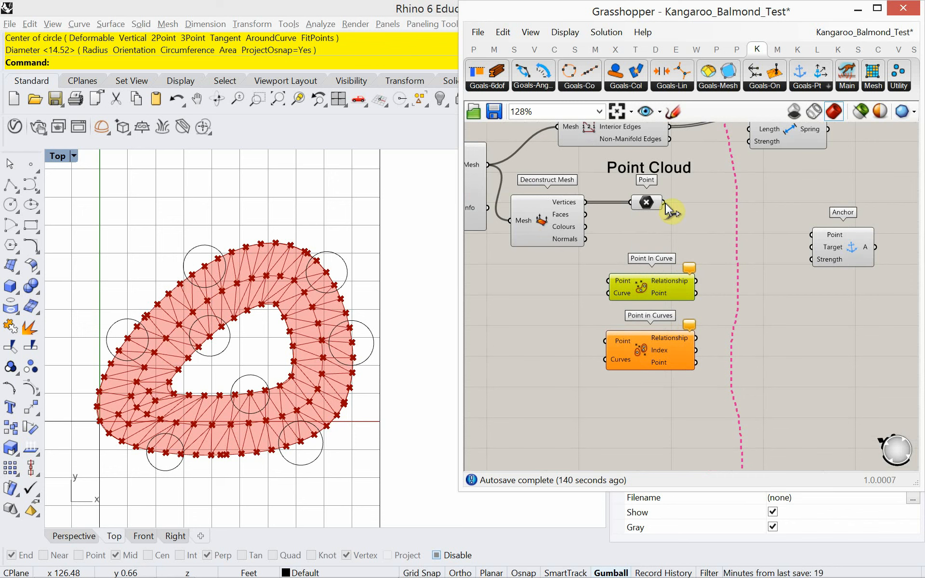
pyautogui.moveTo(666, 207); pyautogui.dragTo(605, 341)
pyautogui.moveTo(642, 289); pyautogui.dragTo(644, 431)
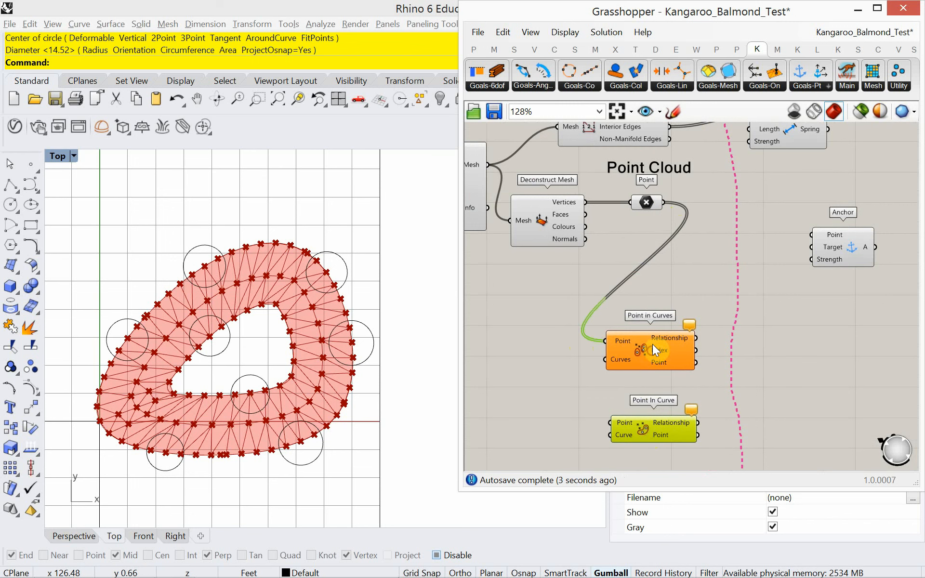
pyautogui.moveTo(652, 344); pyautogui.dragTo(654, 297)
pyautogui.click(642, 426)
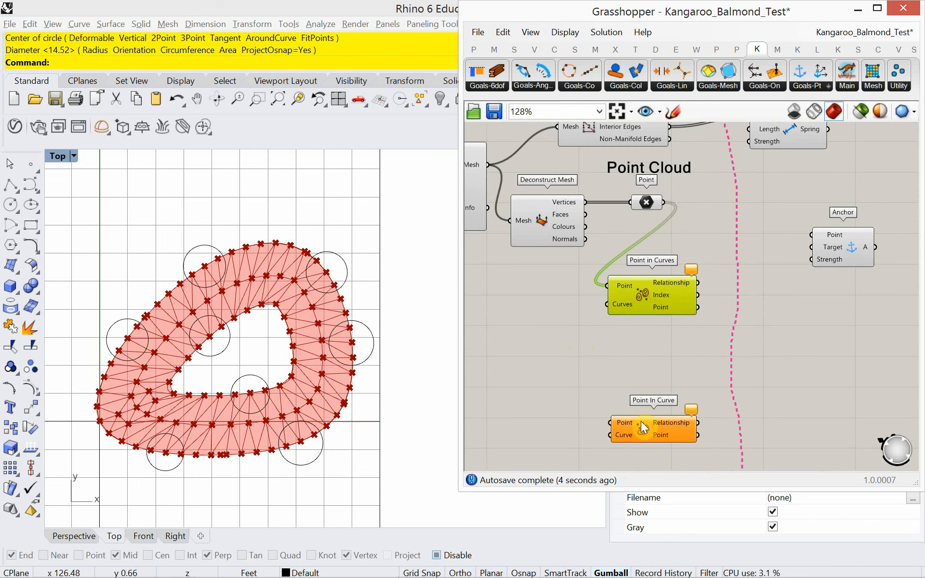
# Add a Curve parameter, connect it to the Curves input of Point in Curves, and place it level with that input
pyautogui.doubleClick(561, 352)
pyautogui.write('cur')
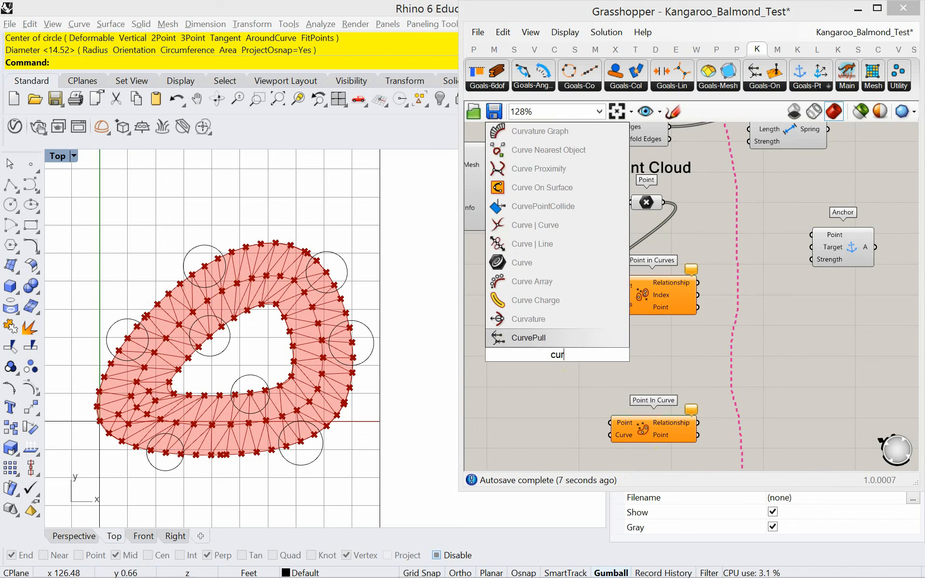
pyautogui.write('ve')
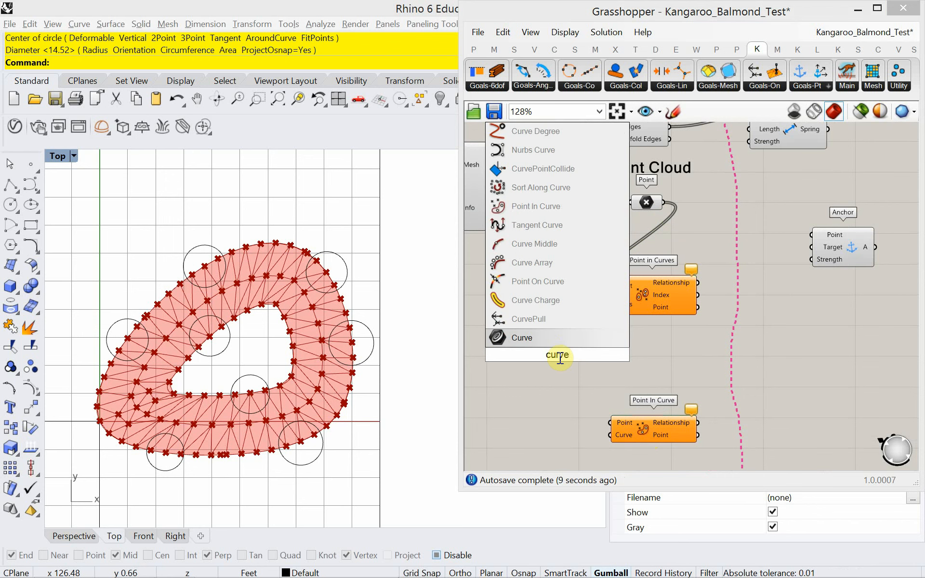
pyautogui.press('Return')
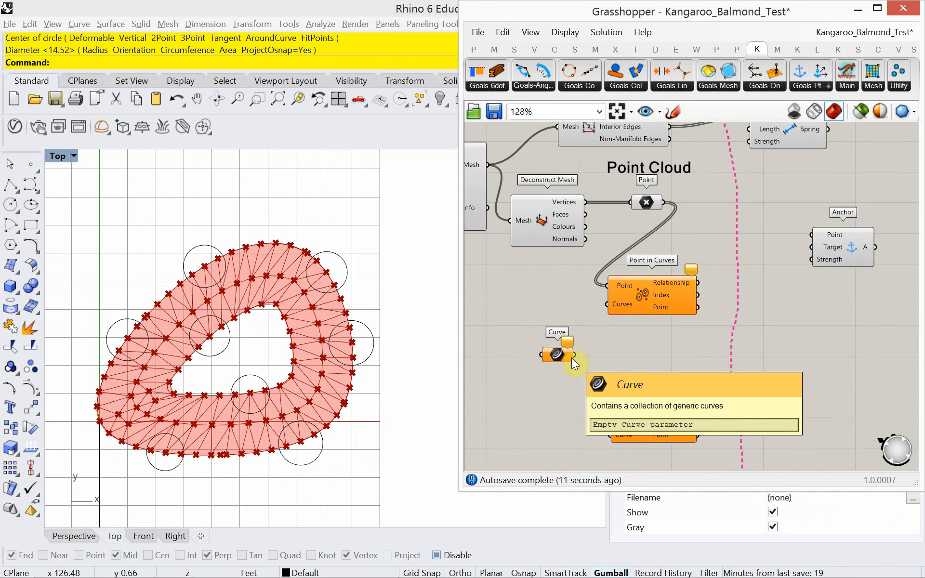
pyautogui.moveTo(573, 355); pyautogui.dragTo(607, 309)
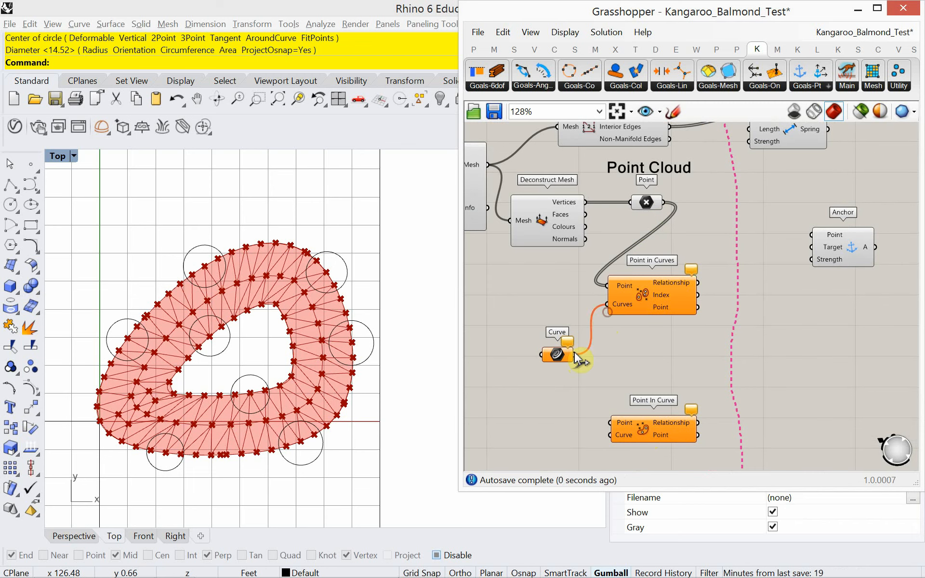
pyautogui.moveTo(561, 356); pyautogui.dragTo(554, 307)
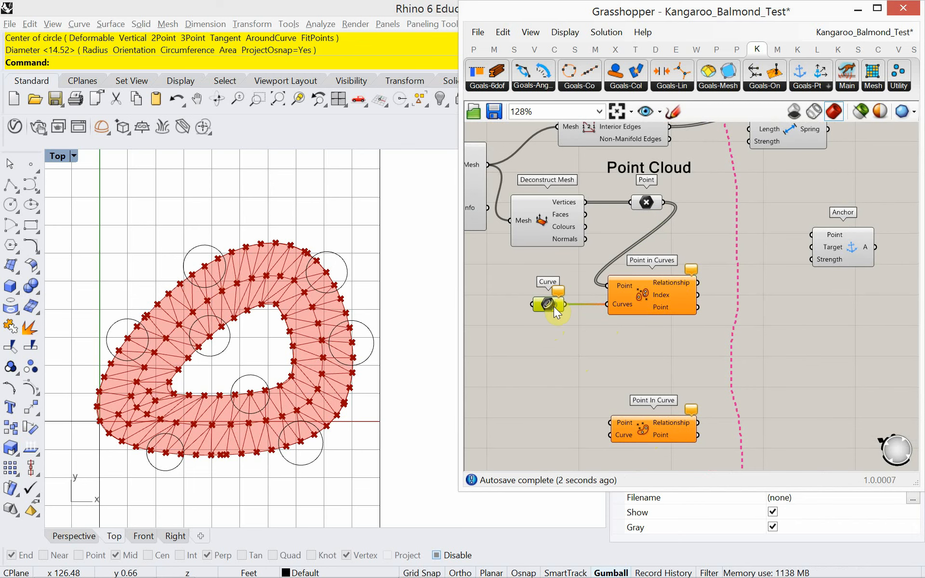
# Reference all eight circles drawn around the mesh vertices in Rhino into the Curve parameter
pyautogui.rightClick(554, 306)
pyautogui.click(607, 491)
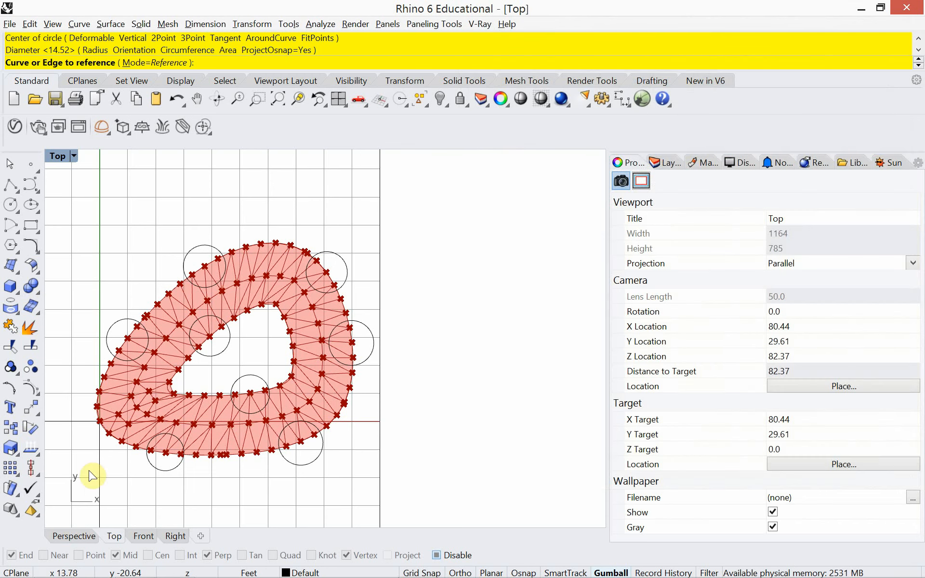
pyautogui.moveTo(77, 481); pyautogui.dragTo(389, 223)
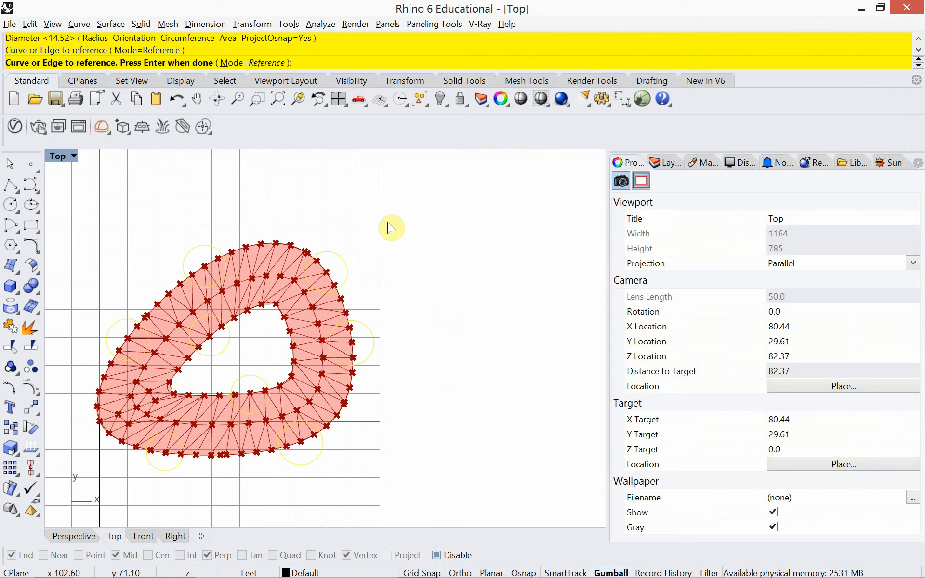
pyautogui.press('Return')
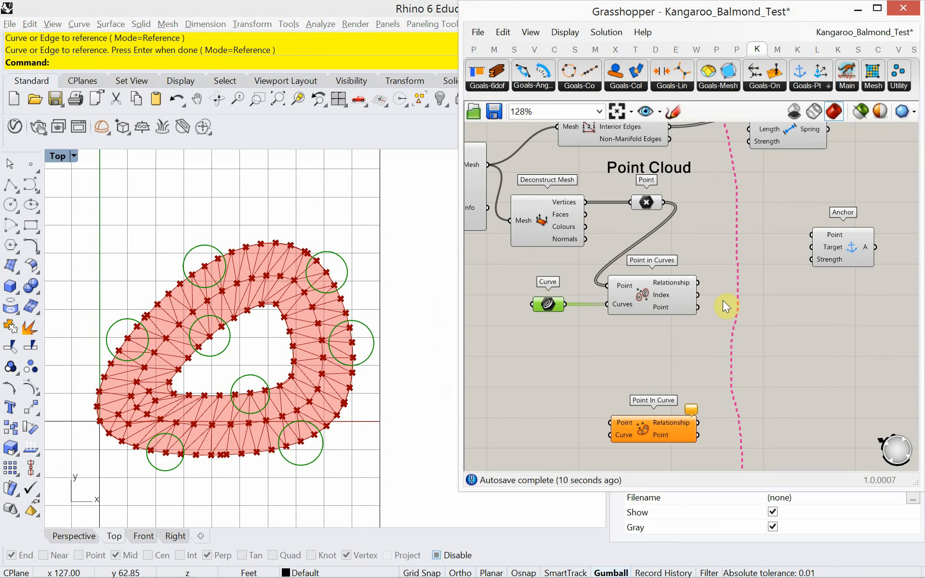
# Add a Cull Pattern component to the right of Point in Curves
pyautogui.click(770, 306)
pyautogui.doubleClick(770, 305)
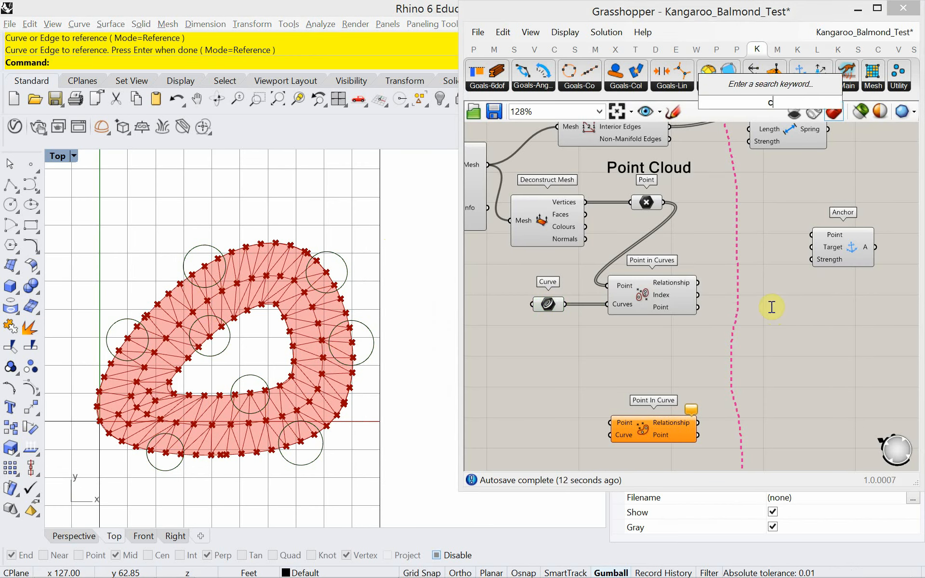
pyautogui.write('cu')
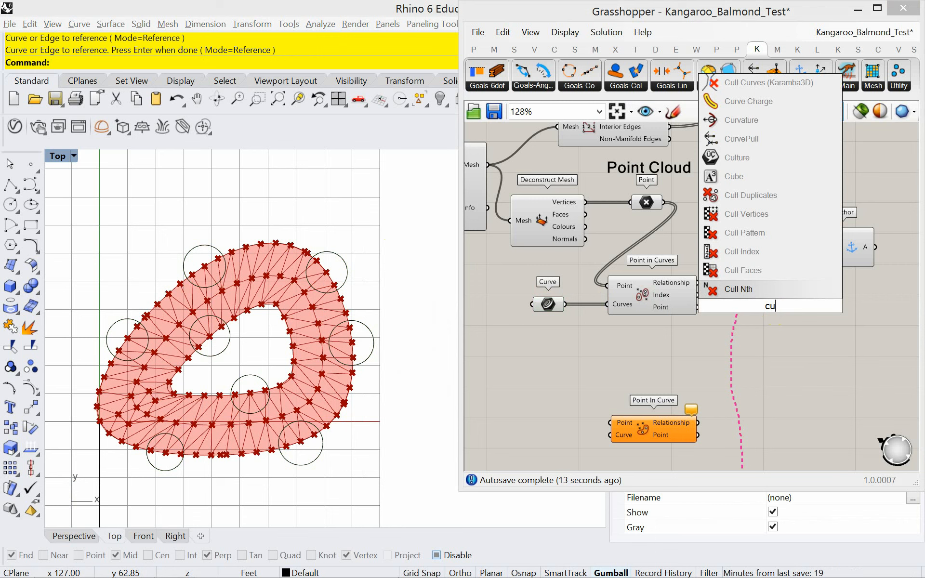
pyautogui.click(776, 234)
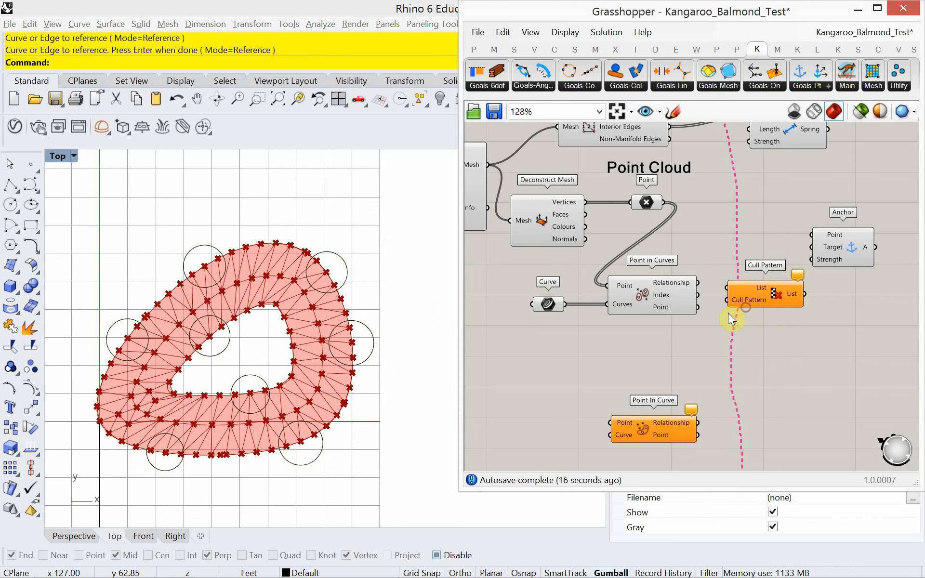
# Connect Point in Curves' Point output to Cull Pattern's List input and its Relationship output to the Cull Pattern input
pyautogui.scroll(3, 727, 313)
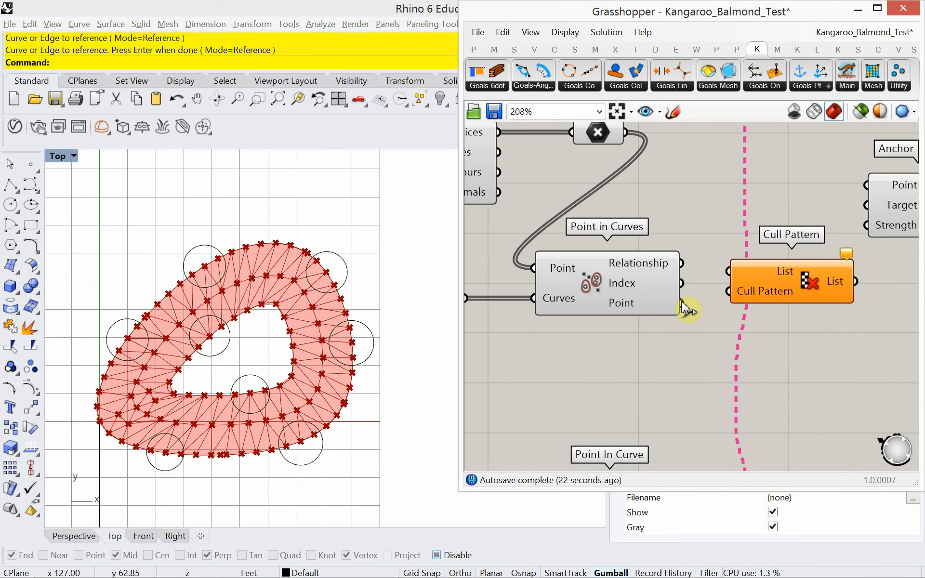
pyautogui.moveTo(679, 303); pyautogui.dragTo(728, 271)
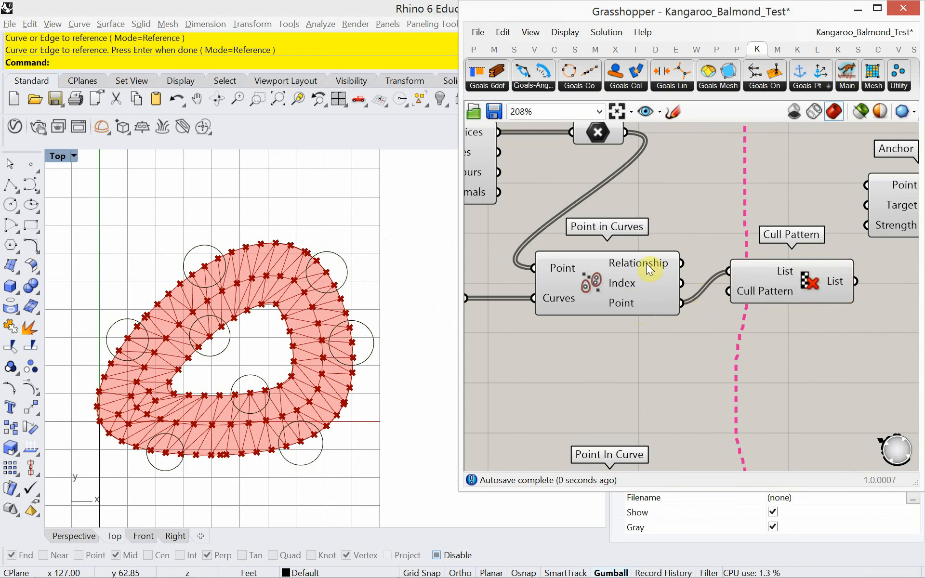
pyautogui.moveTo(646, 263)
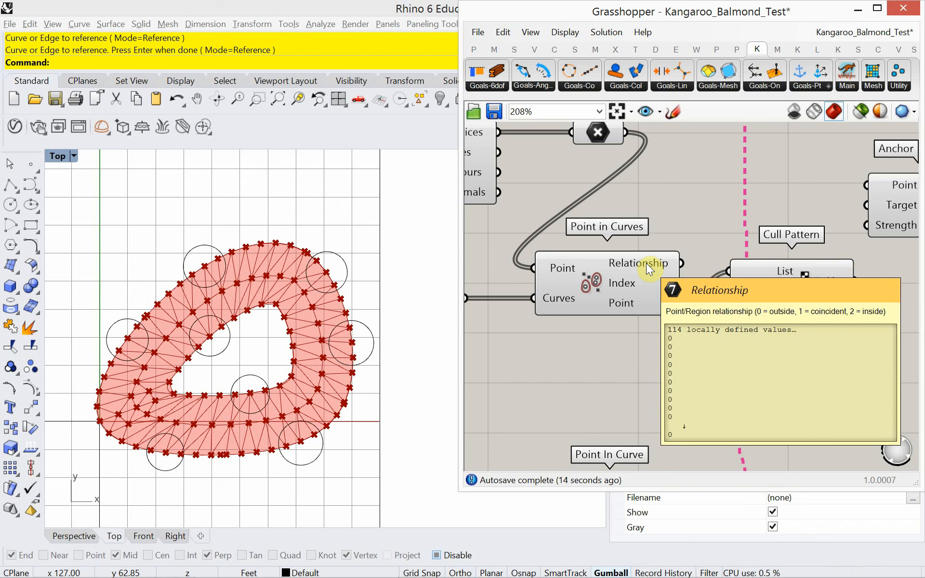
pyautogui.moveTo(682, 267); pyautogui.dragTo(729, 291)
pyautogui.click(796, 284)
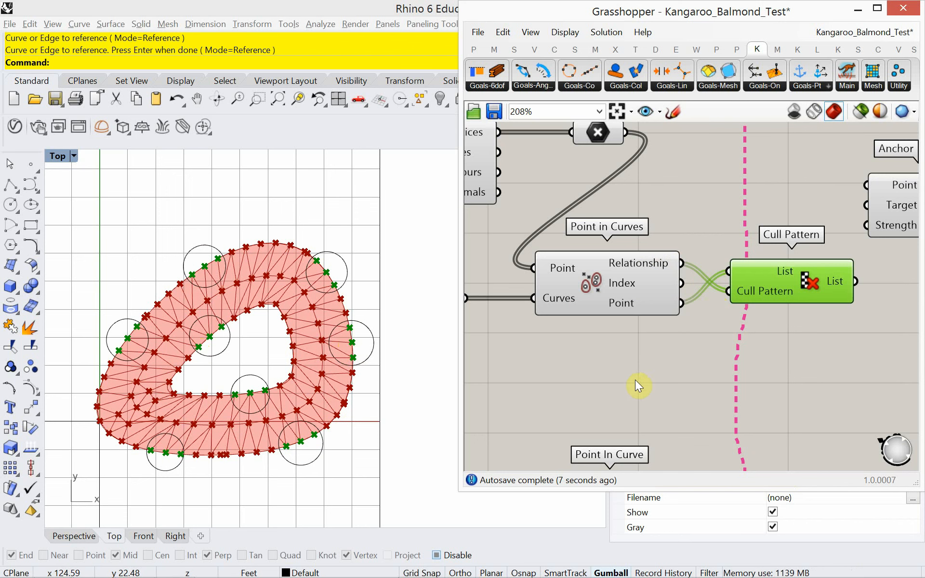
# Move the Length(Line) and Anchor components farther right of the dashed divider and connect Cull Pattern's List output to Anchor's Point input
pyautogui.scroll(-3, 635, 370)
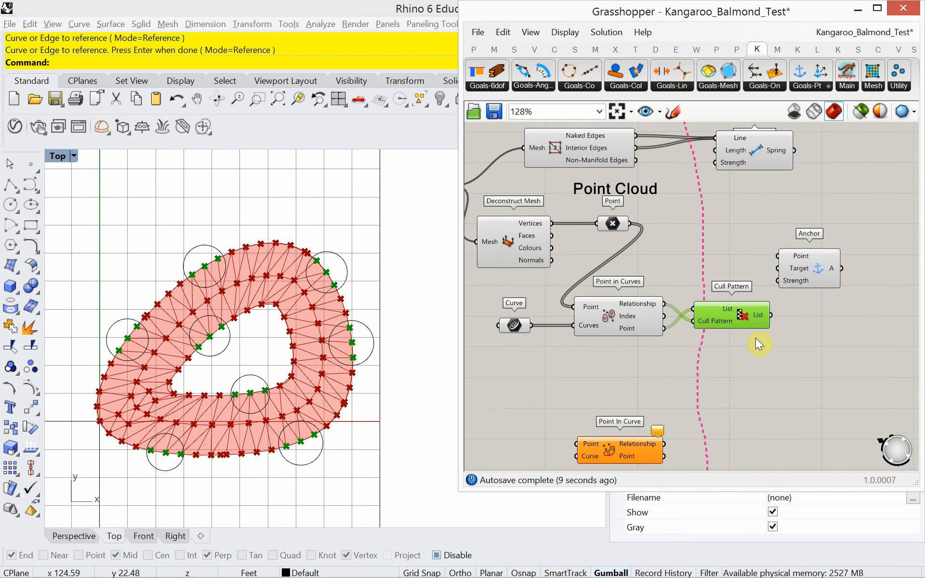
pyautogui.moveTo(796, 278); pyautogui.dragTo(811, 272)
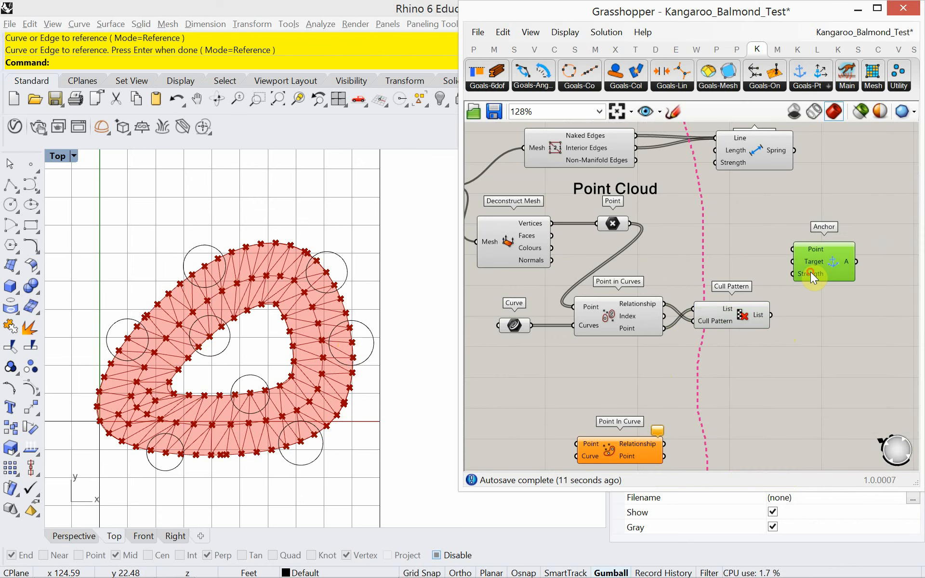
pyautogui.moveTo(803, 277); pyautogui.dragTo(705, 297, button='right')
pyautogui.moveTo(675, 172); pyautogui.dragTo(744, 175)
pyautogui.moveTo(712, 293); pyautogui.dragTo(735, 290)
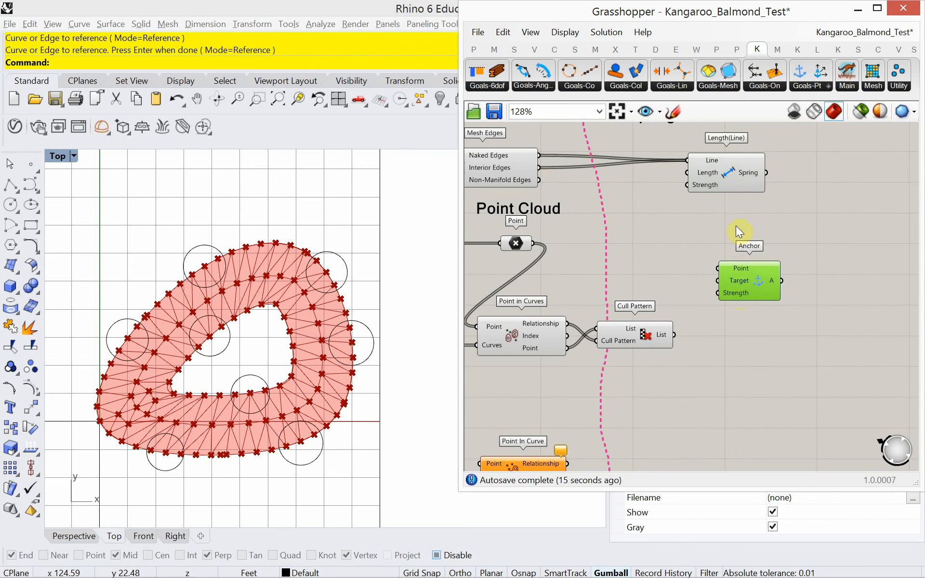
pyautogui.moveTo(738, 181); pyautogui.dragTo(747, 180)
pyautogui.moveTo(744, 279); pyautogui.dragTo(750, 281)
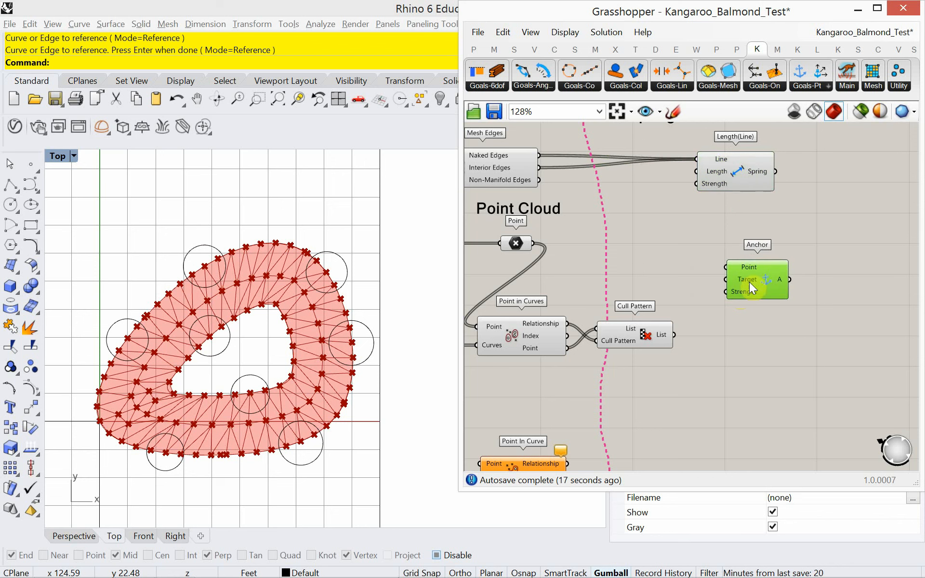
pyautogui.click(659, 336)
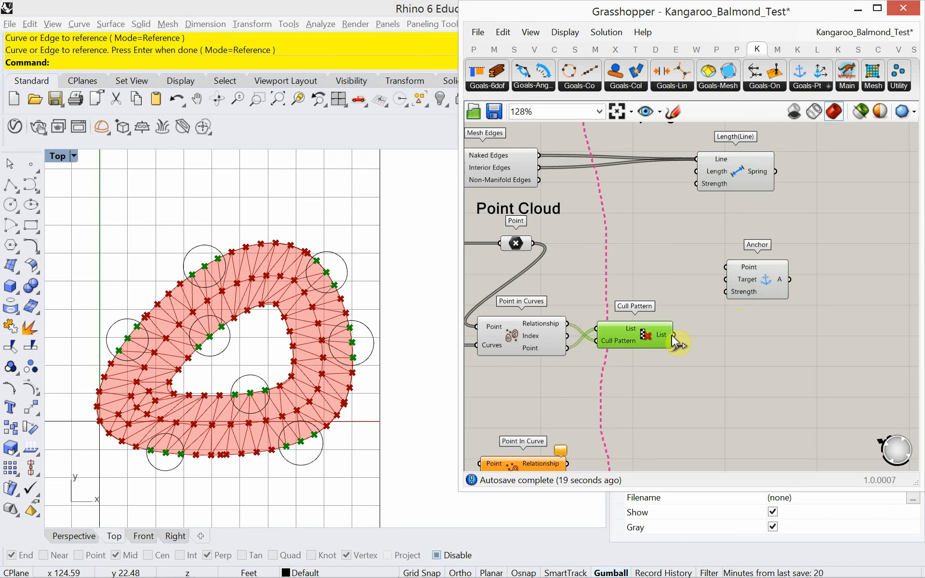
pyautogui.moveTo(673, 334); pyautogui.dragTo(727, 268)
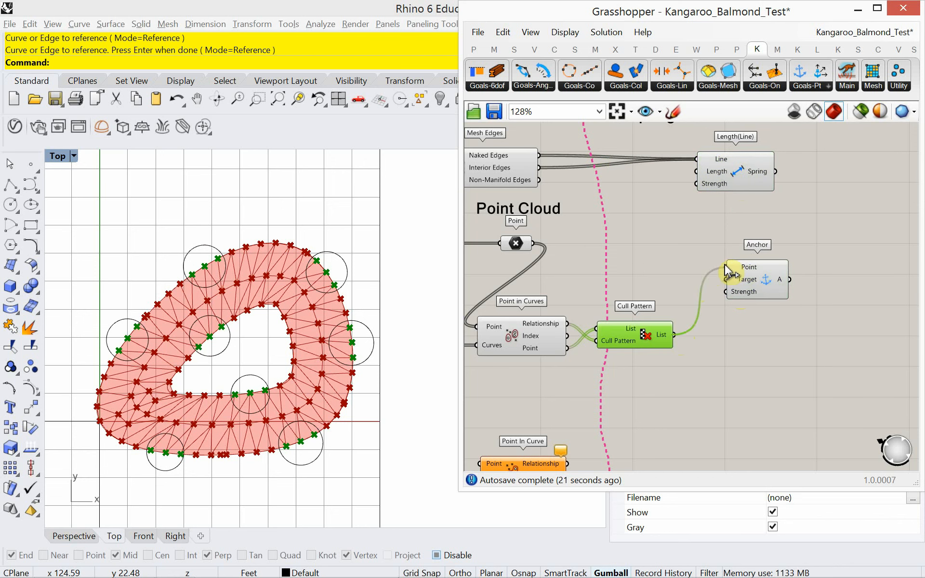
# Move the Springs label above Length(Line) and align the label, Length(Line) and Anchor along their right edges
pyautogui.moveTo(770, 316); pyautogui.dragTo(690, 337, button='right')
pyautogui.scroll(-1, 690, 337)
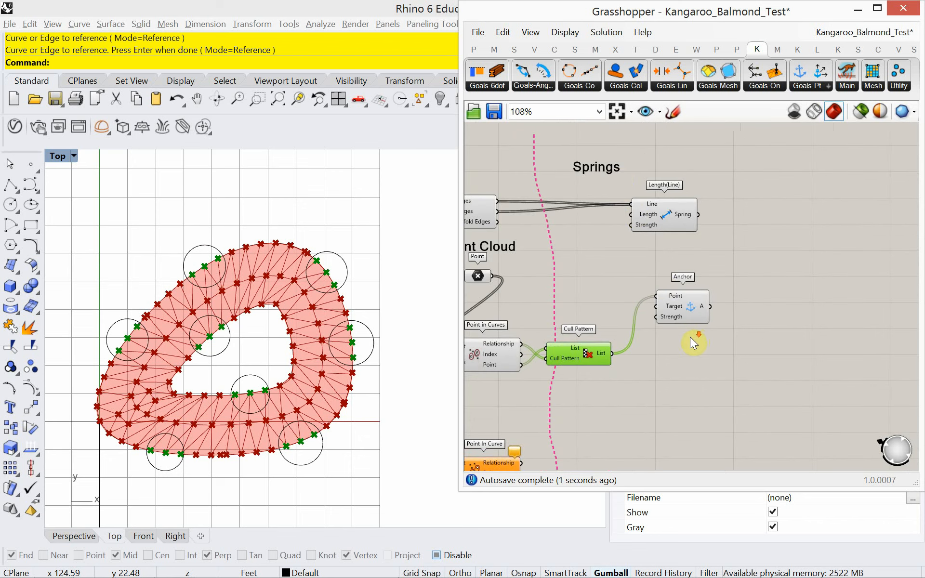
pyautogui.click(614, 169)
pyautogui.moveTo(615, 169); pyautogui.dragTo(676, 174)
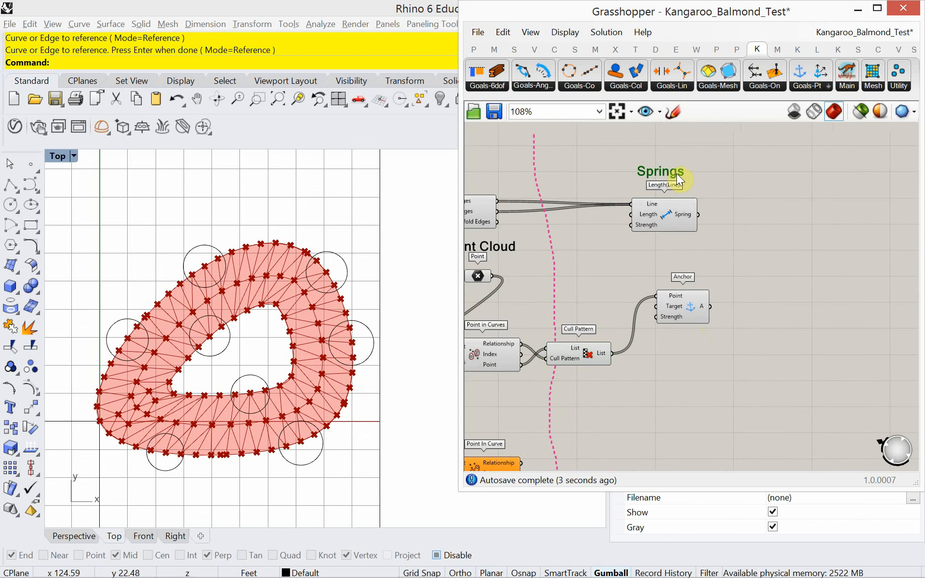
pyautogui.moveTo(712, 349); pyautogui.dragTo(669, 165)
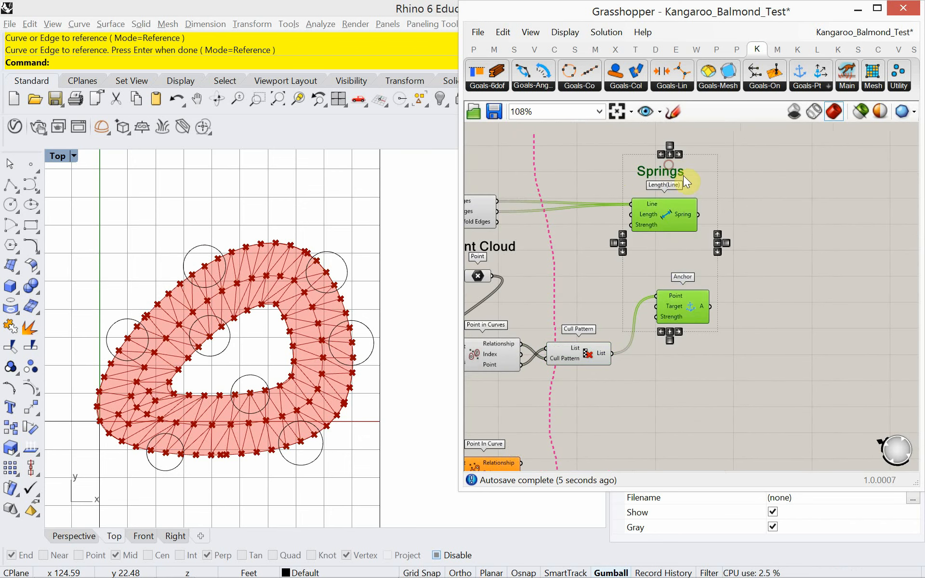
pyautogui.click(678, 154)
pyautogui.click(700, 266)
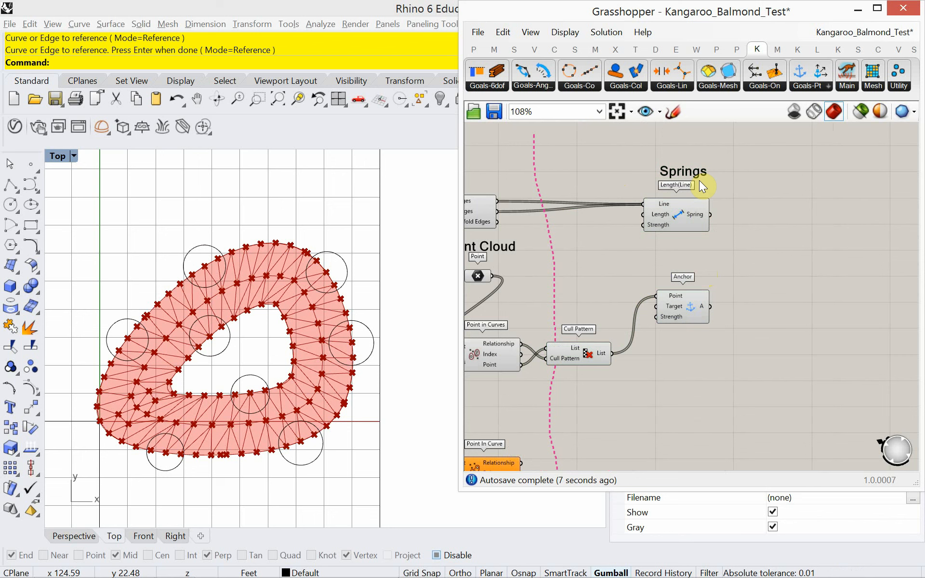
pyautogui.write('CV')
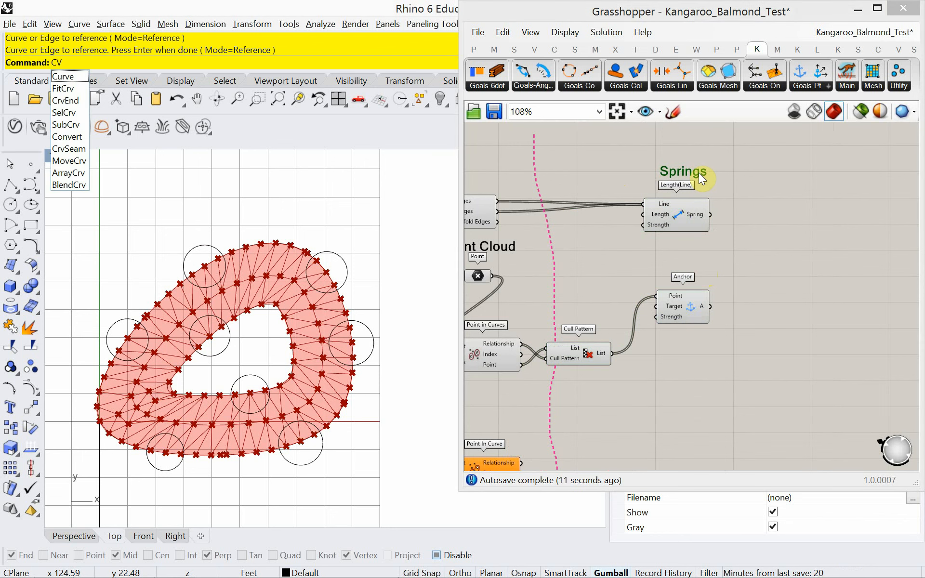
pyautogui.press('Escape')
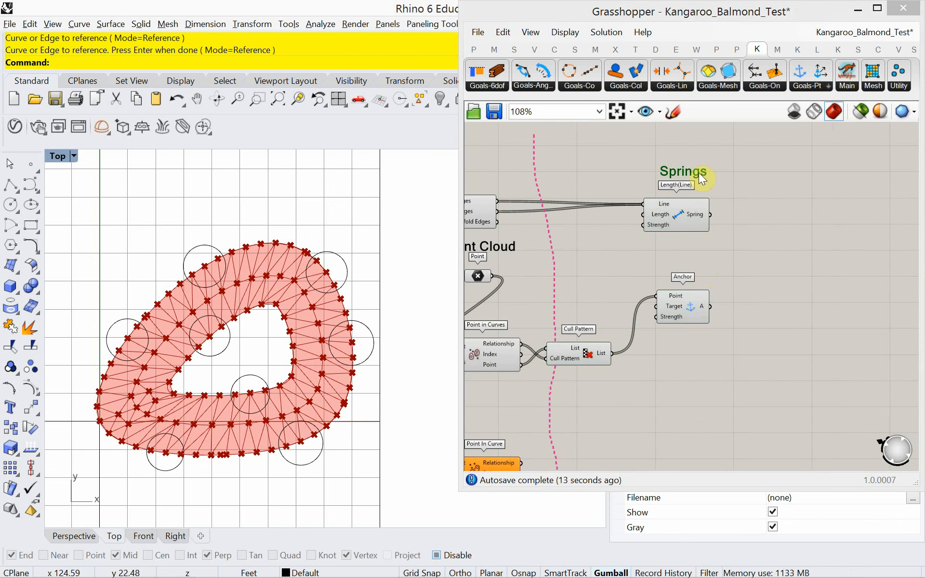
pyautogui.hotkey('ctrl', 'v')
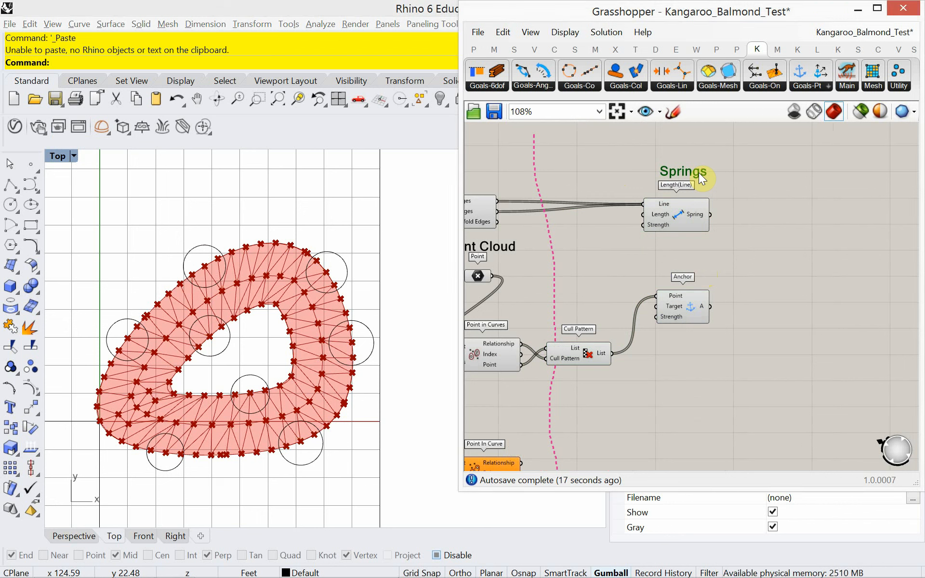
# Duplicate the Springs label above the Anchor component and change the copy's text to Anchors
pyautogui.keyDown('alt'); pyautogui.moveTo(699, 173); pyautogui.dragTo(695, 262); pyautogui.keyUp('alt')
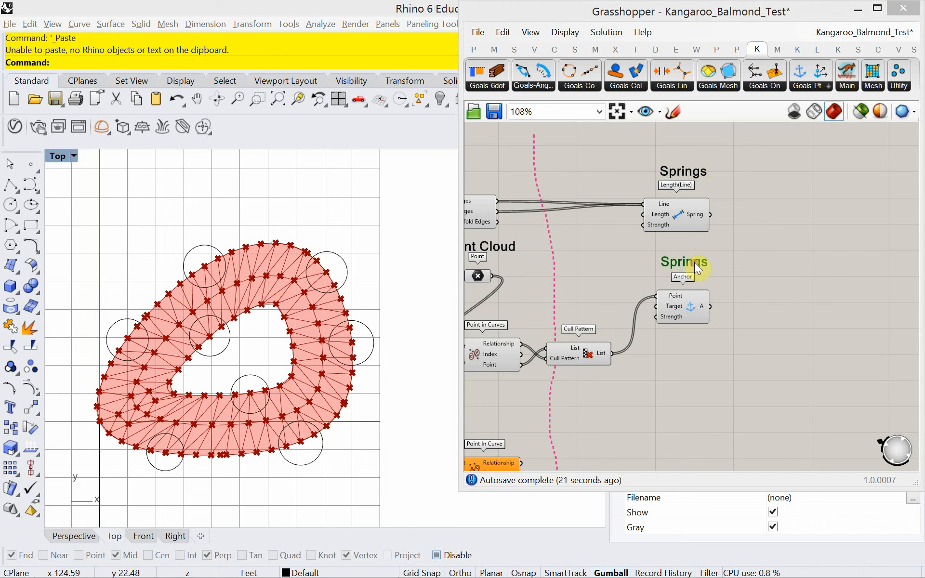
pyautogui.doubleClick(694, 262)
pyautogui.moveTo(674, 200); pyautogui.dragTo(576, 191)
pyautogui.write('An')
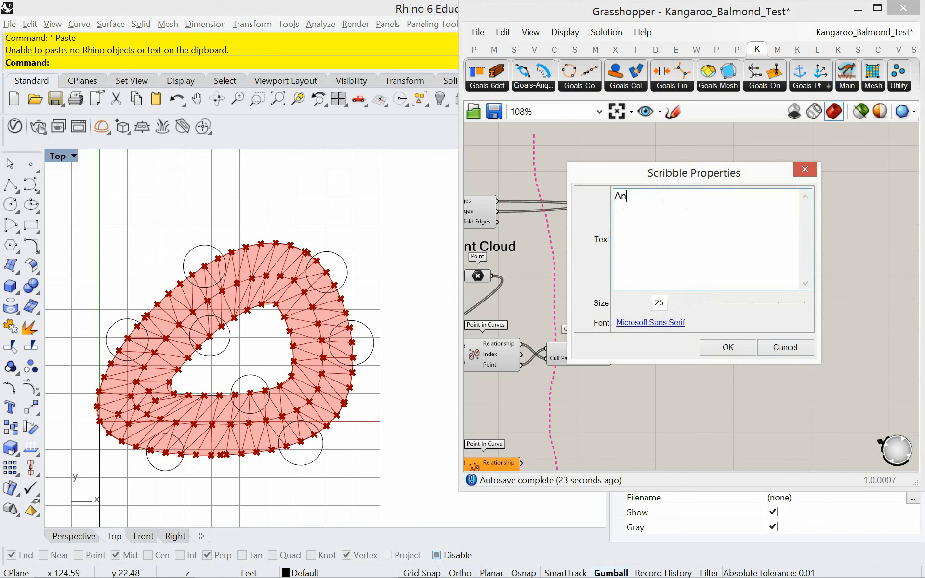
pyautogui.write('chors')
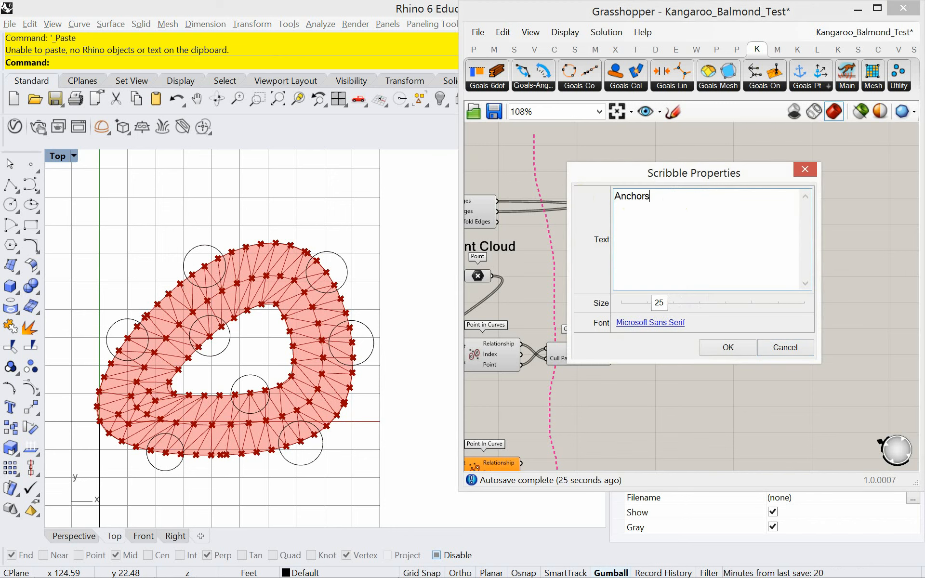
pyautogui.click(710, 346)
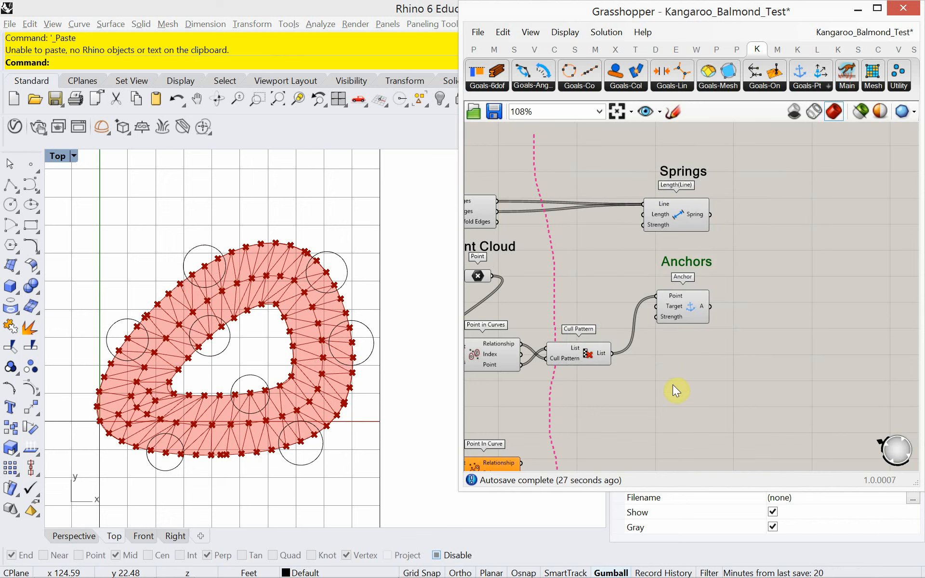
# Paste another copy of the Springs label, place it below the Anchor component and change its text to Load
pyautogui.hotkey('ctrl', 'v')
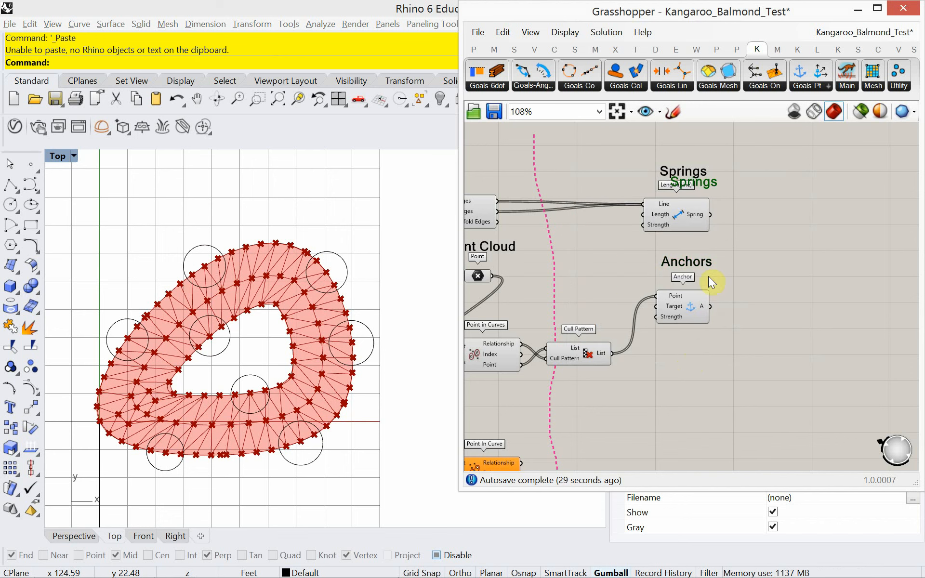
pyautogui.moveTo(717, 187)
pyautogui.mouseDown()
pyautogui.moveTo(715, 374)
pyautogui.moveTo(603, 324)
pyautogui.mouseUp()
pyautogui.doubleClick(712, 374)
pyautogui.write('Load')
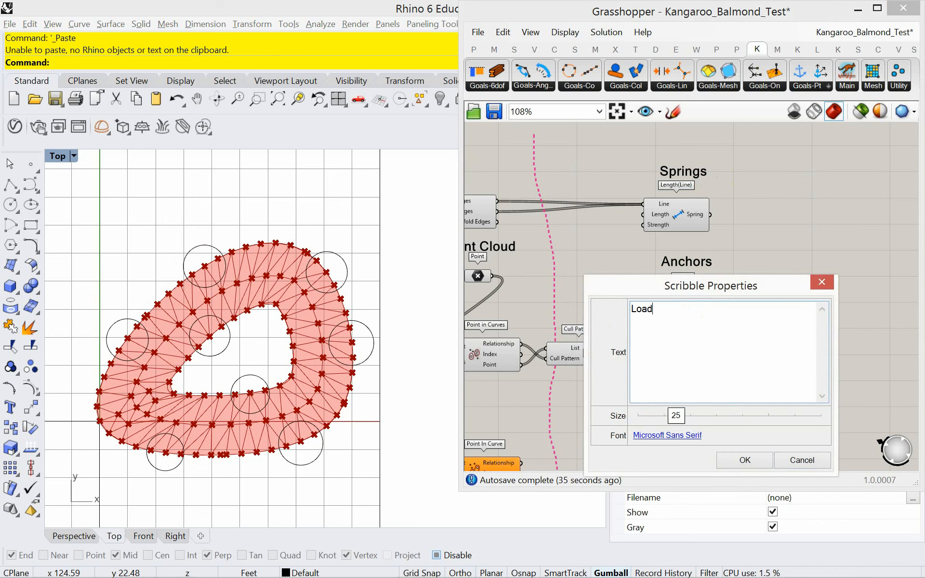
pyautogui.click(737, 458)
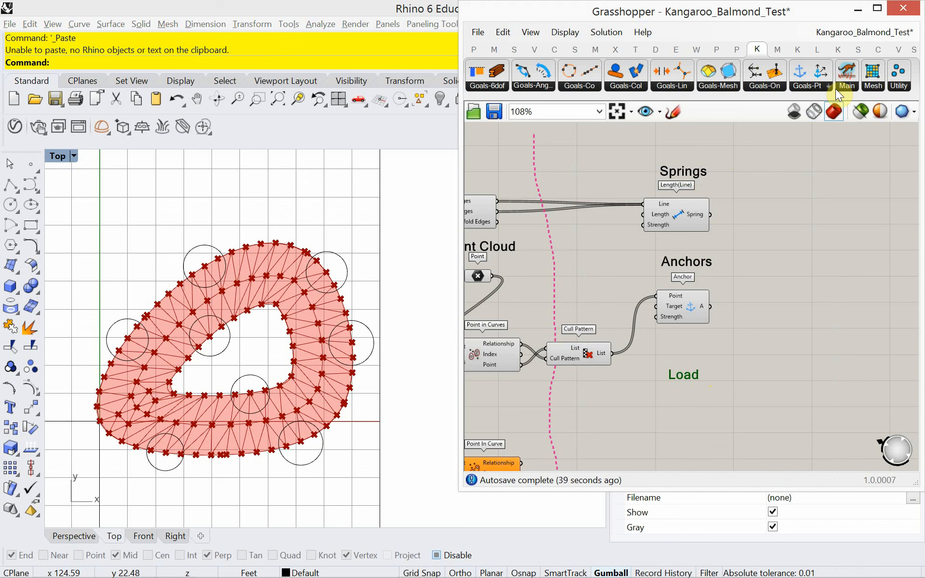
# Add a Kangaroo Load component from the point goals and position it beneath the Load label
pyautogui.click(813, 86)
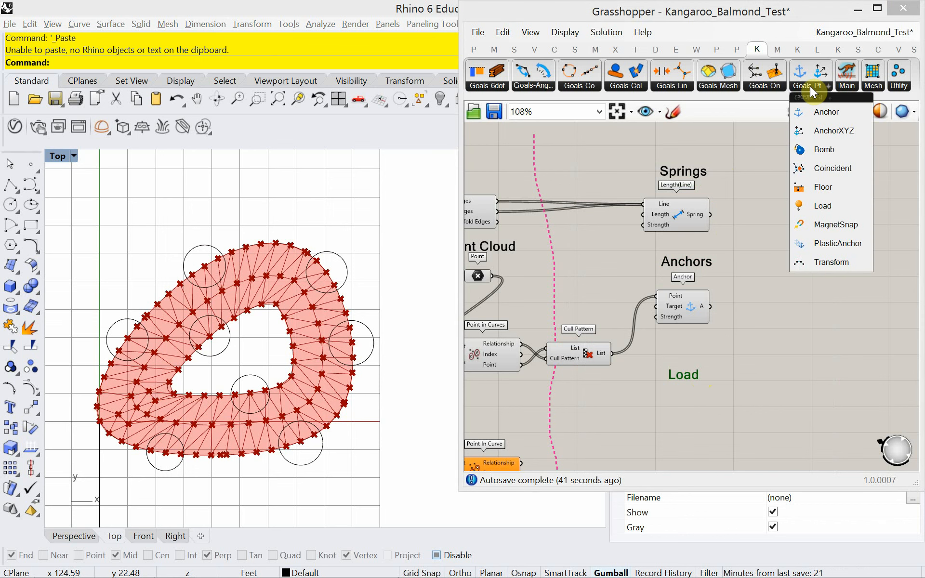
pyautogui.moveTo(811, 201); pyautogui.dragTo(657, 410)
pyautogui.scroll(3, 645, 397)
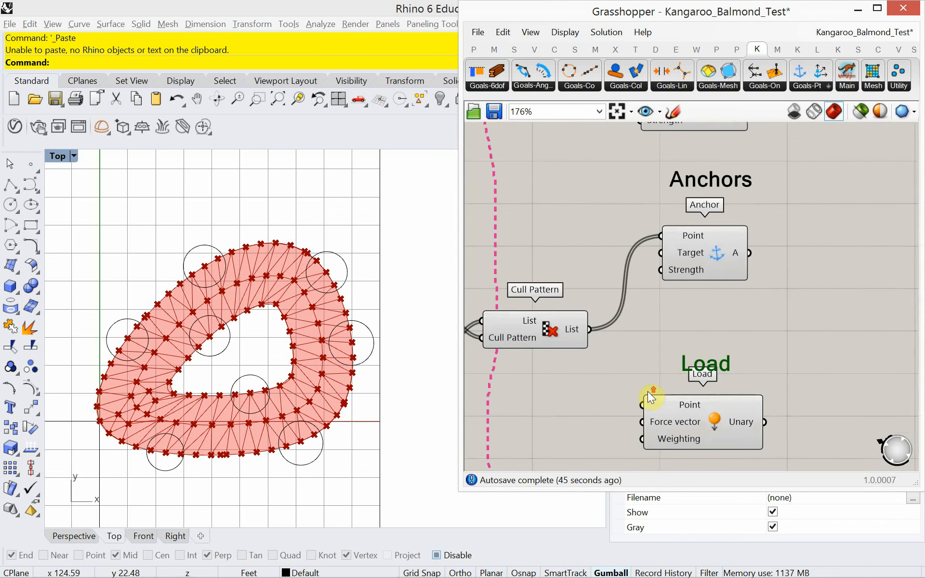
pyautogui.moveTo(646, 396); pyautogui.dragTo(665, 266, button='right')
pyautogui.moveTo(706, 292); pyautogui.dragTo(710, 308)
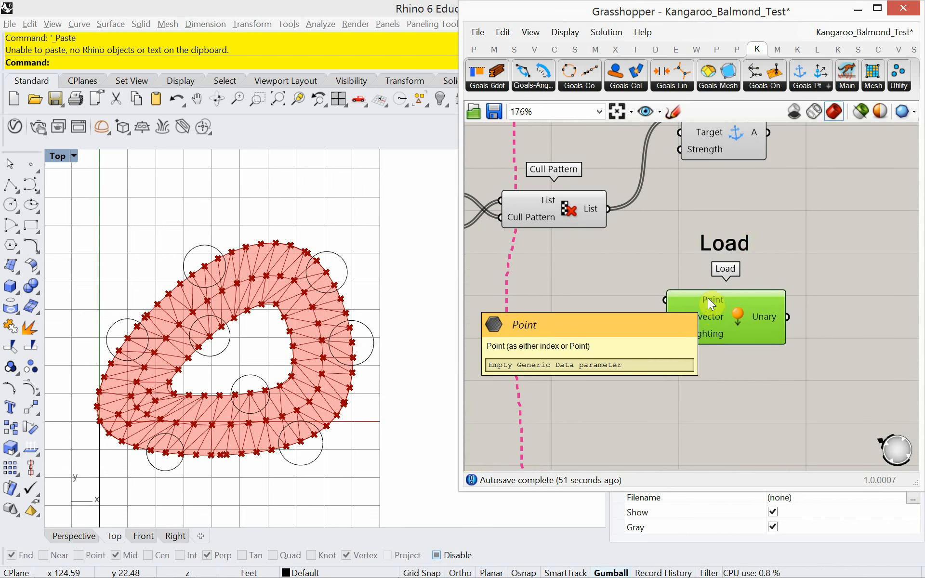
# Connect the Point Cloud's Point output to Load's Point input and shift the Load component slightly right
pyautogui.scroll(-3, 706, 298)
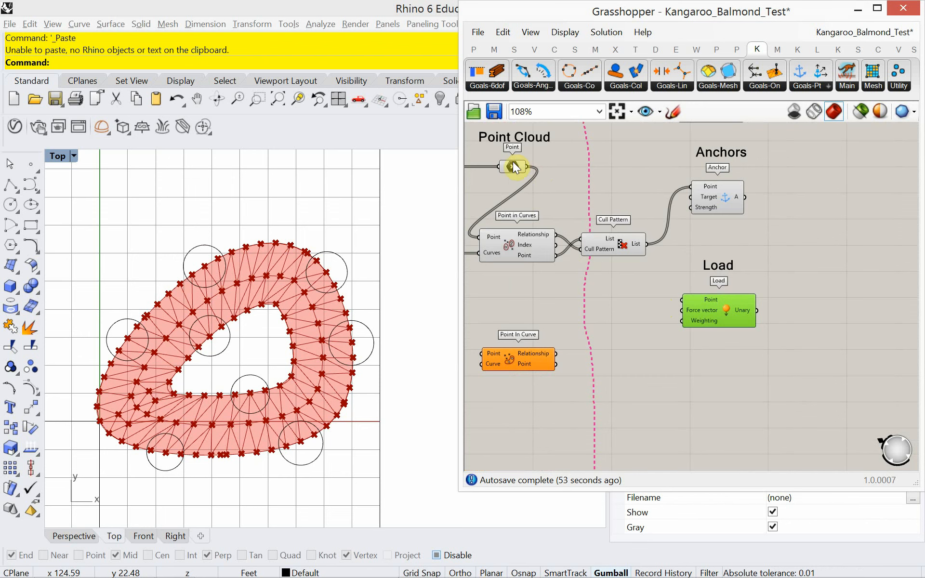
pyautogui.moveTo(548, 178); pyautogui.dragTo(567, 199, button='right')
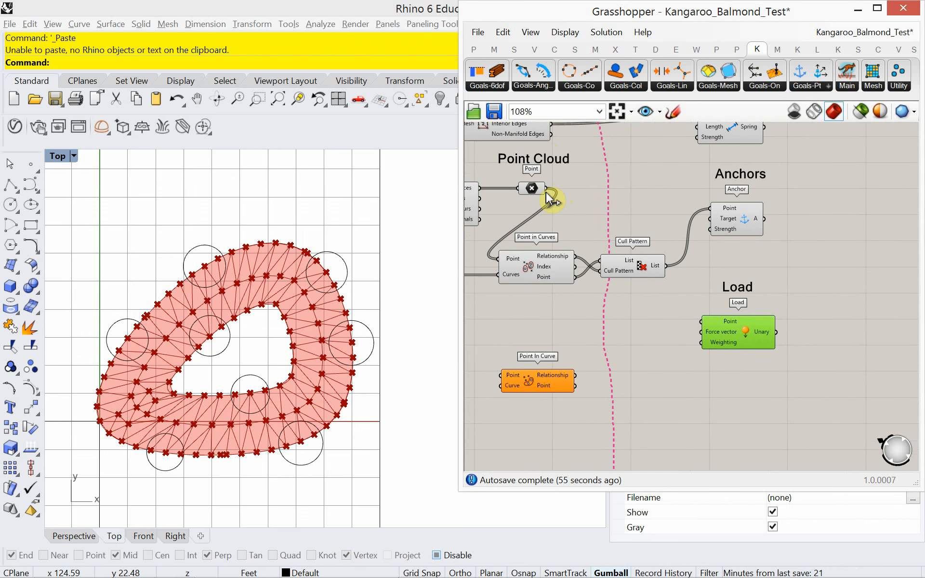
pyautogui.moveTo(548, 189); pyautogui.dragTo(694, 324)
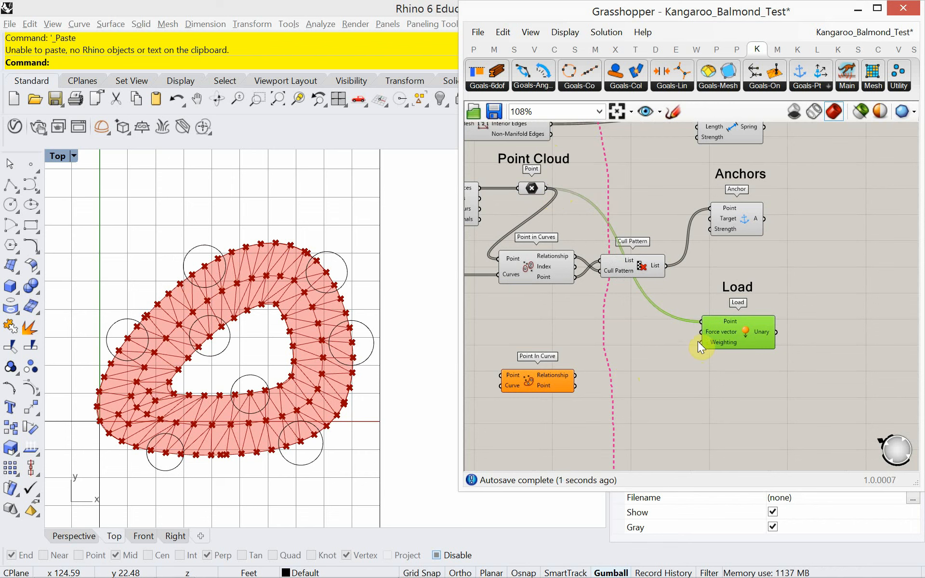
pyautogui.moveTo(730, 337); pyautogui.dragTo(751, 337)
# Add a Unit Z component left of Load, connect its Unit vector output to Load's Force vector input and line it up with that input
pyautogui.scroll(3, 716, 352)
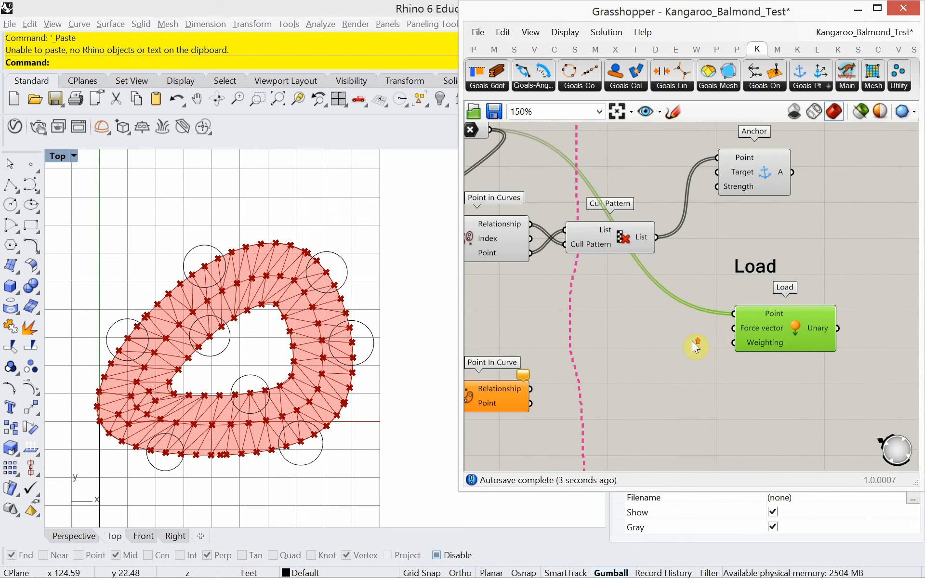
pyautogui.doubleClick(659, 343)
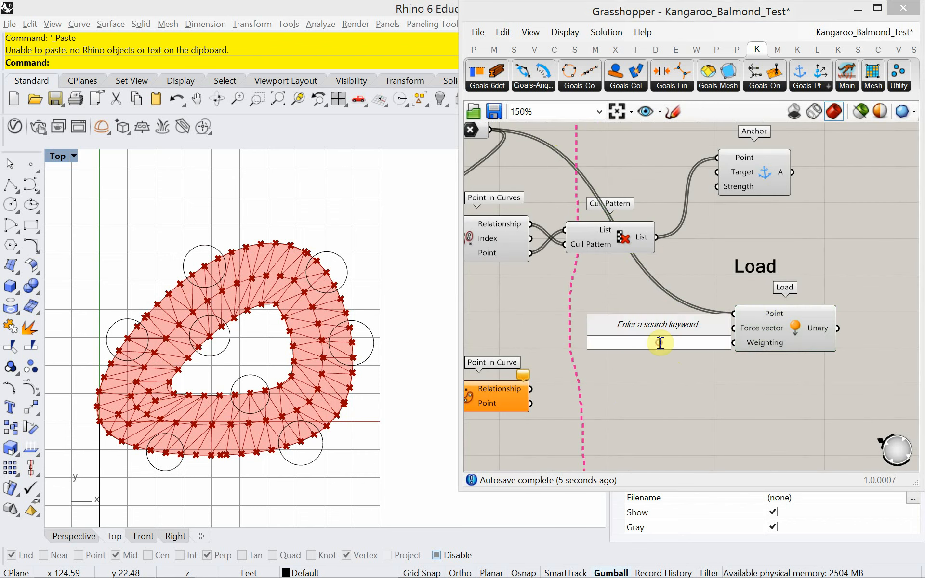
pyautogui.write('z')
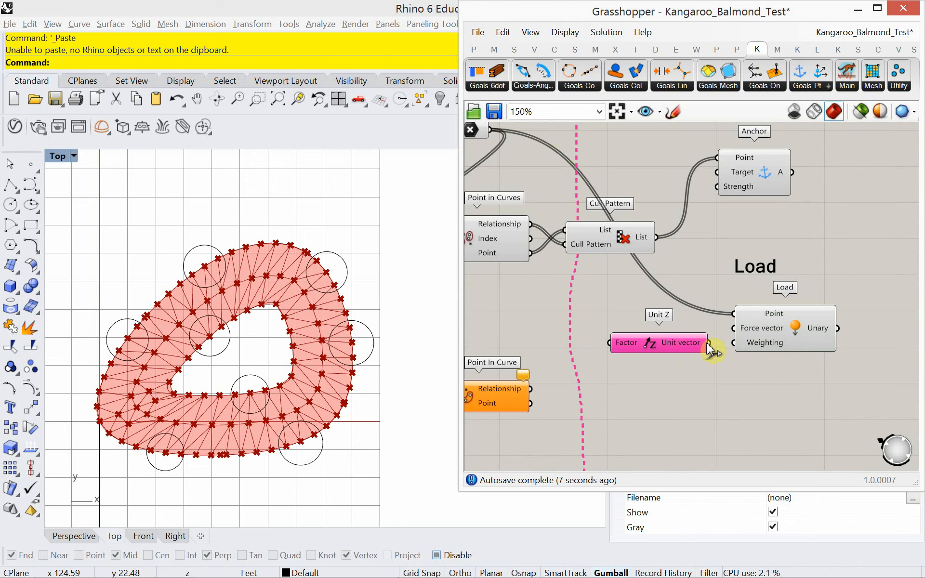
pyautogui.moveTo(708, 343); pyautogui.dragTo(685, 327)
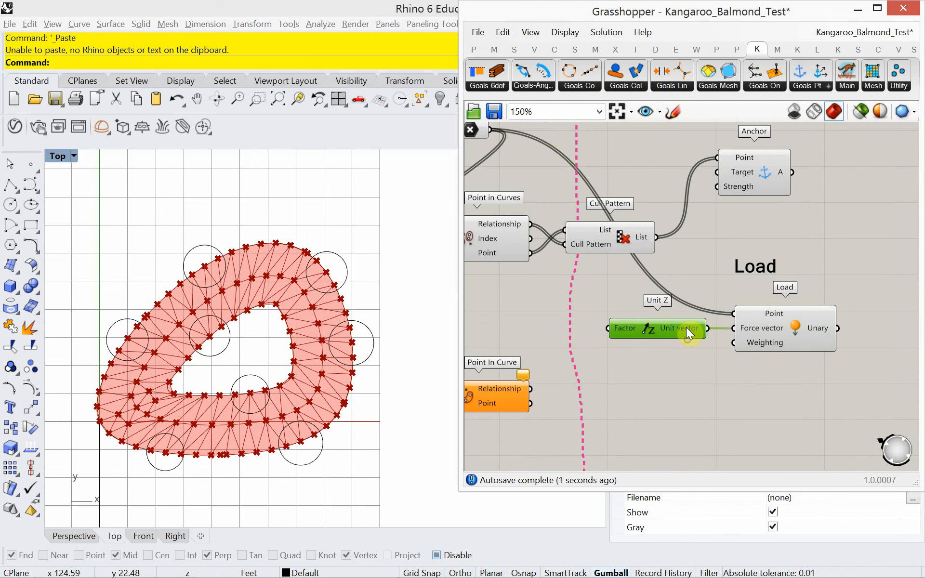
# Move the Springs, Anchors and Load components with their labels and Unit Z farther right of the dashed divider
pyautogui.scroll(-5, 685, 327)
pyautogui.moveTo(788, 373); pyautogui.dragTo(708, 144)
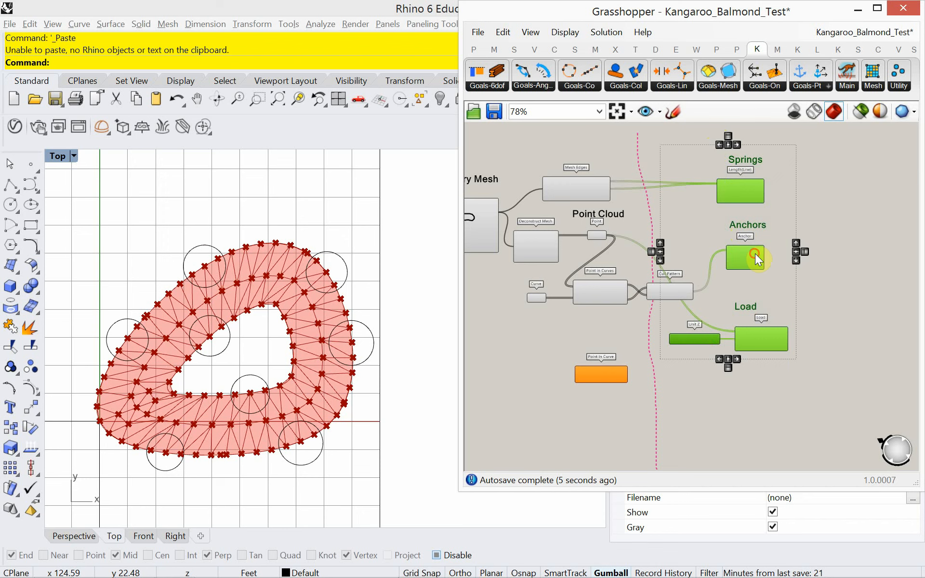
pyautogui.moveTo(755, 253); pyautogui.dragTo(840, 253)
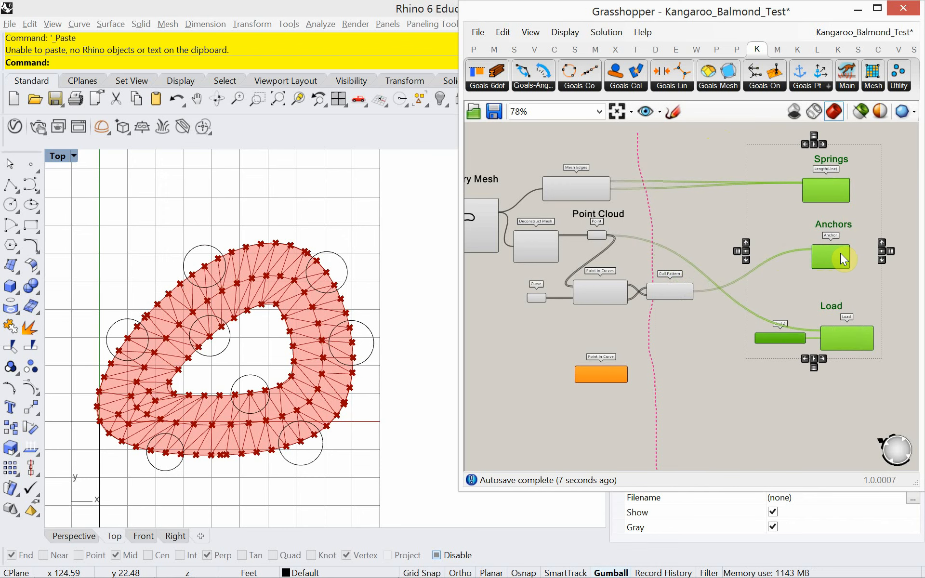
pyautogui.click(714, 359)
# Add a number slider set to 12.555 left of Unit Z and connect it to the Factor input
pyautogui.scroll(5, 717, 355)
pyautogui.moveTo(721, 354); pyautogui.dragTo(692, 337, button='right')
pyautogui.doubleClick(685, 332)
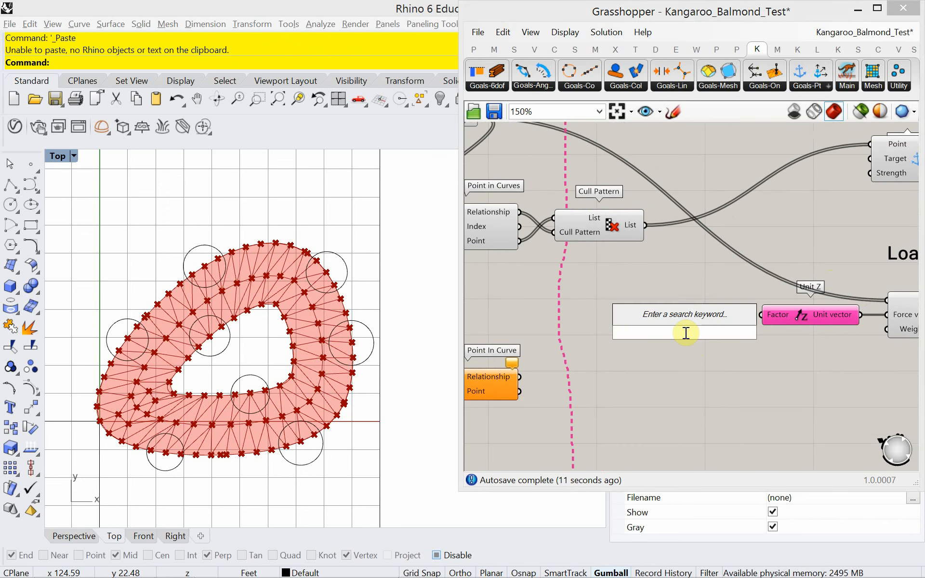
pyautogui.write('12.555')
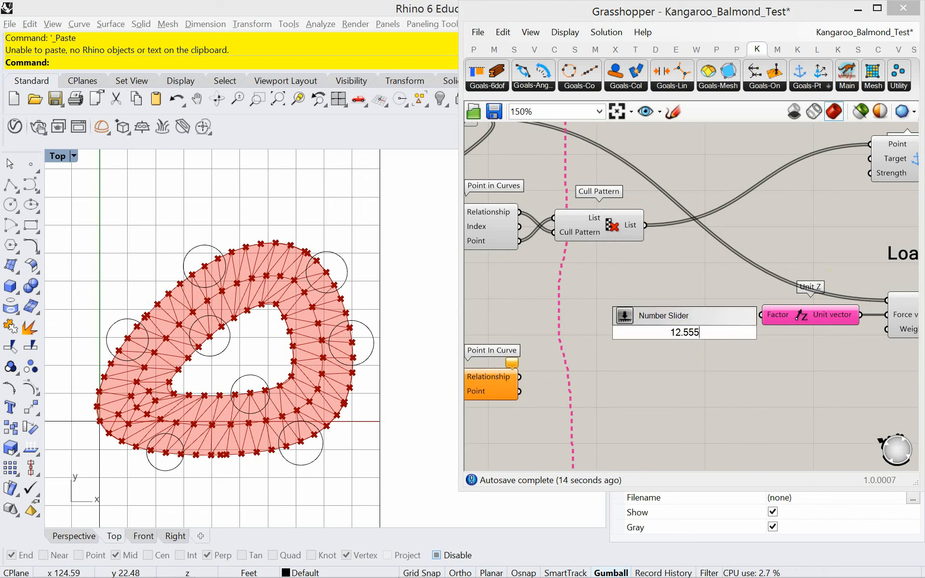
pyautogui.press('Return')
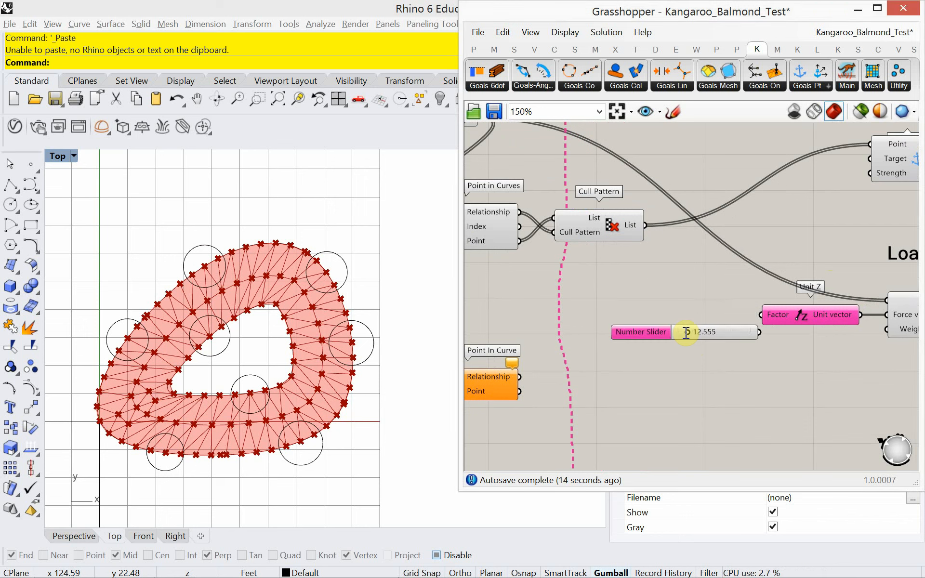
pyautogui.moveTo(759, 332); pyautogui.dragTo(718, 319)
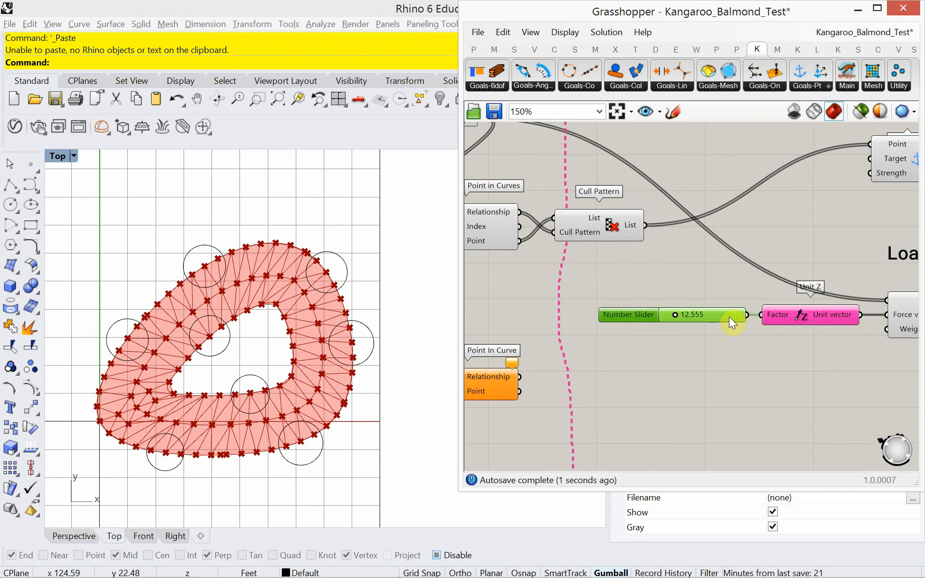
# Nudge the Load label to sit over the Load component and save the definition
pyautogui.scroll(-3, 694, 330)
pyautogui.moveTo(749, 330); pyautogui.dragTo(669, 339, button='right')
pyautogui.moveTo(702, 316); pyautogui.dragTo(709, 318)
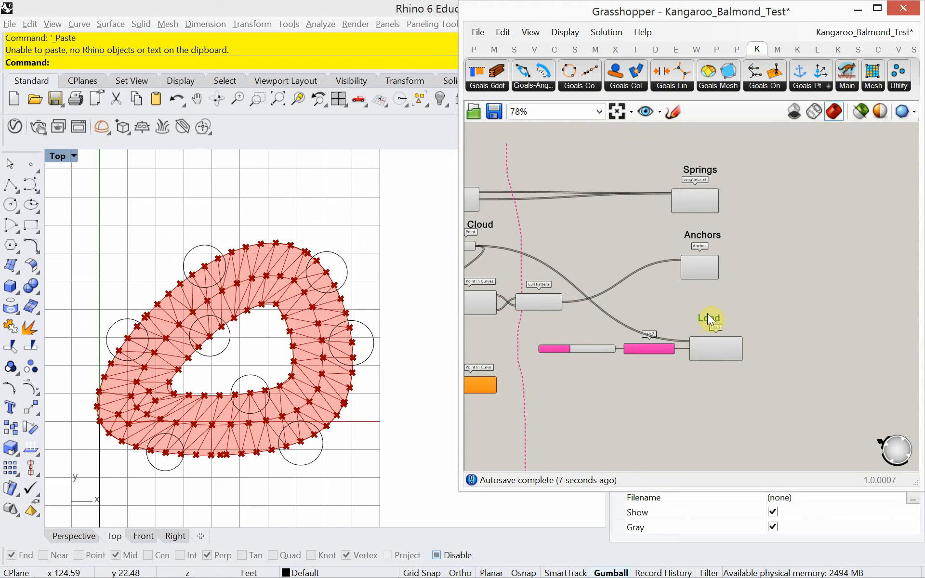
pyautogui.hotkey('ctrl', 's')
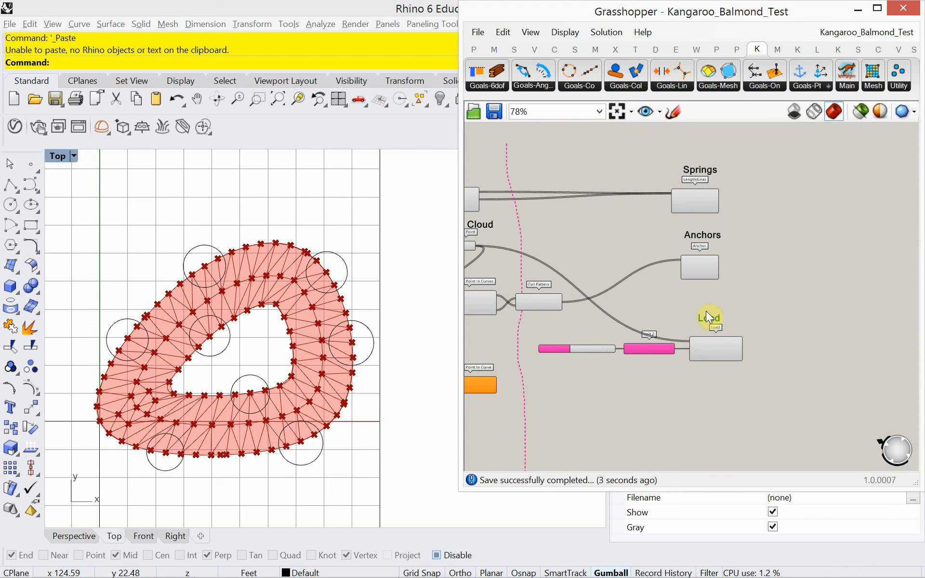
# Add a Kangaroo Show component below the Load component
pyautogui.moveTo(731, 303); pyautogui.dragTo(687, 277, button='right')
pyautogui.doubleClick(665, 360)
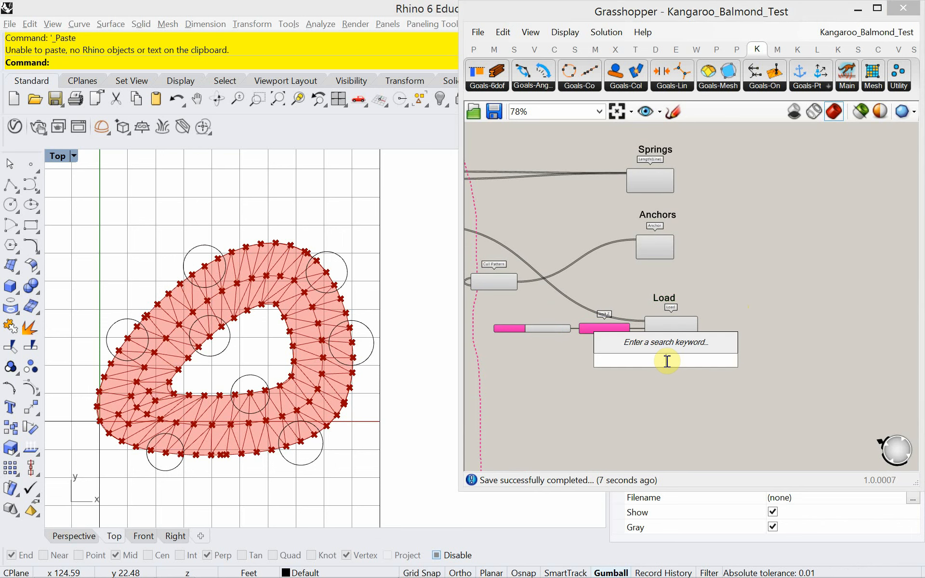
pyautogui.click(847, 86)
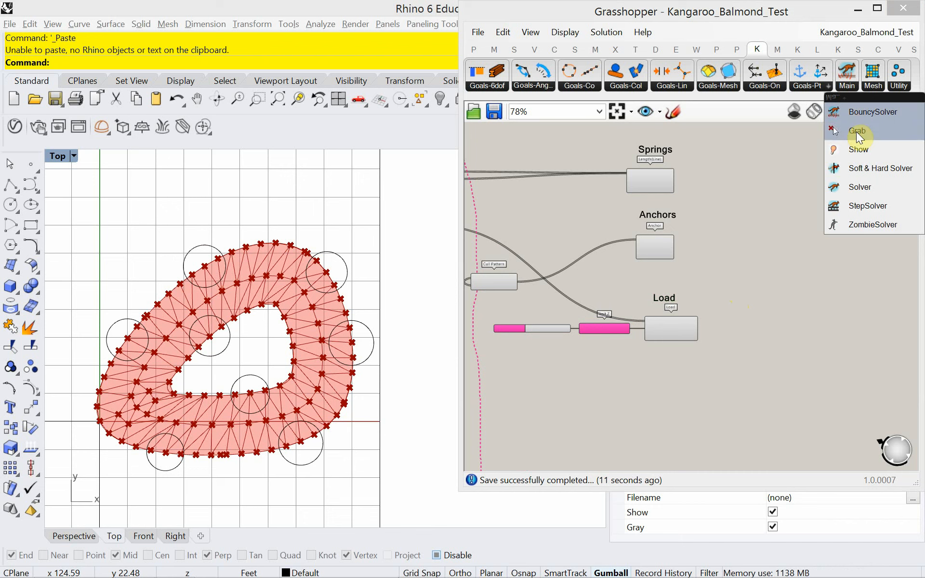
pyautogui.moveTo(859, 149); pyautogui.dragTo(666, 383)
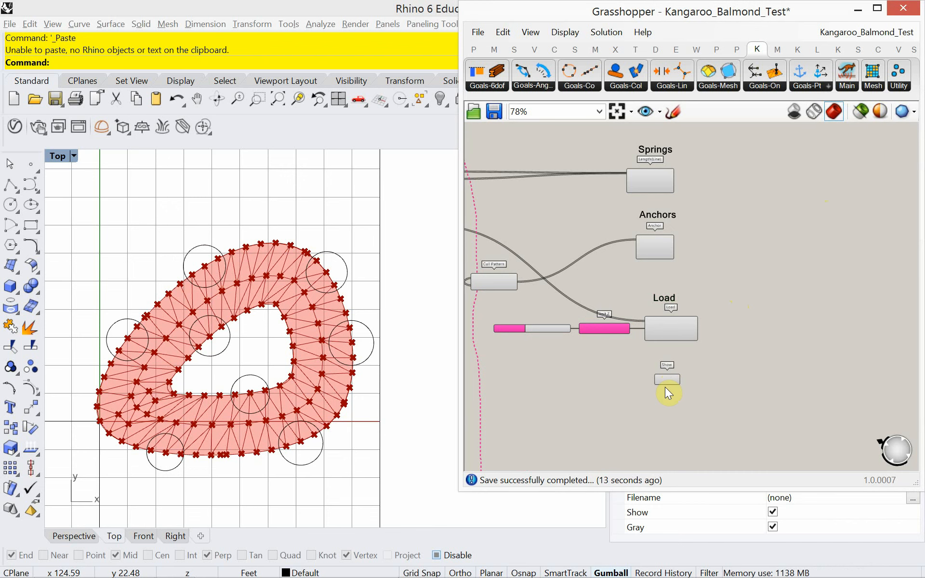
# Connect the Mesh output of Mesh Breps under Boundary Mesh to the Show component's G input
pyautogui.scroll(4, 665, 386)
pyautogui.scroll(-6, 698, 366)
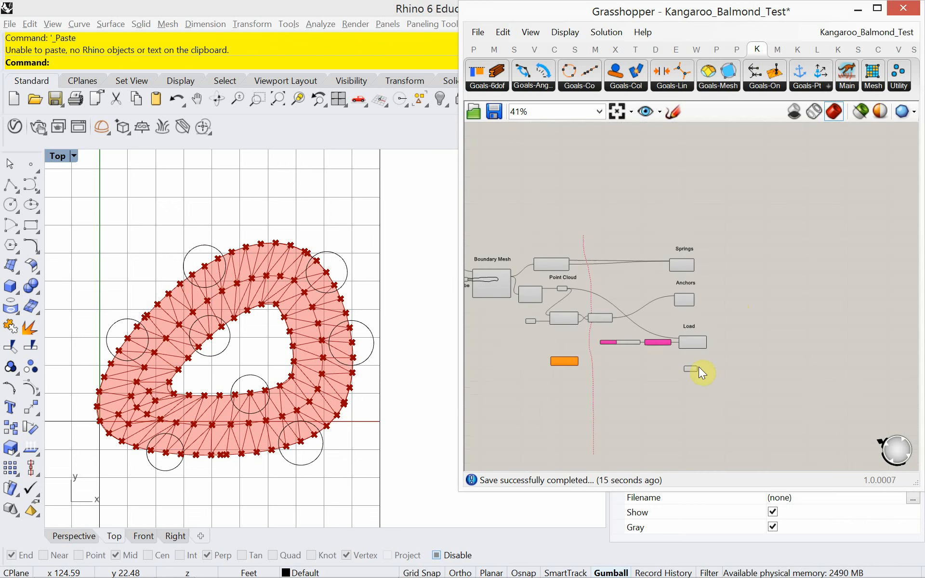
pyautogui.scroll(2, 483, 308)
pyautogui.moveTo(483, 307); pyautogui.dragTo(654, 303, button='right')
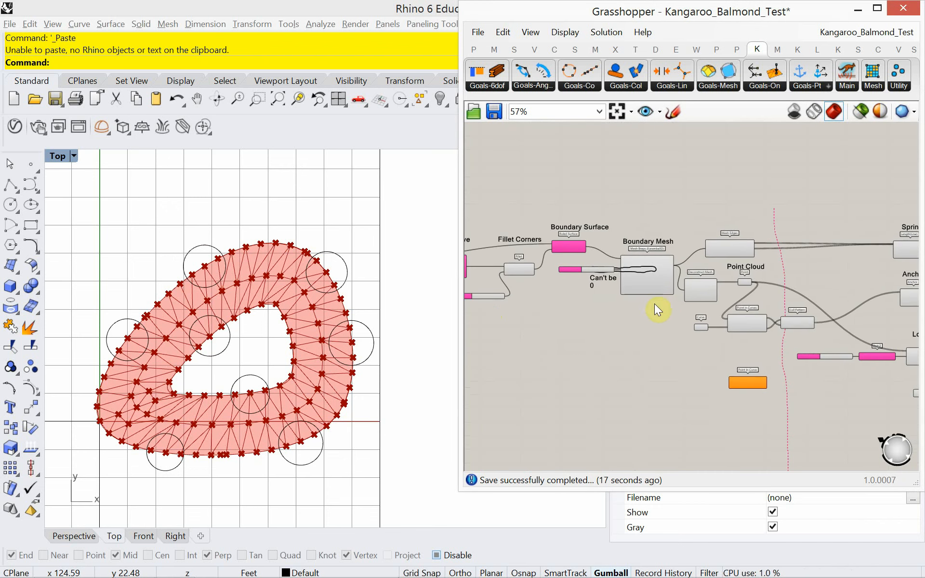
pyautogui.scroll(4, 668, 284)
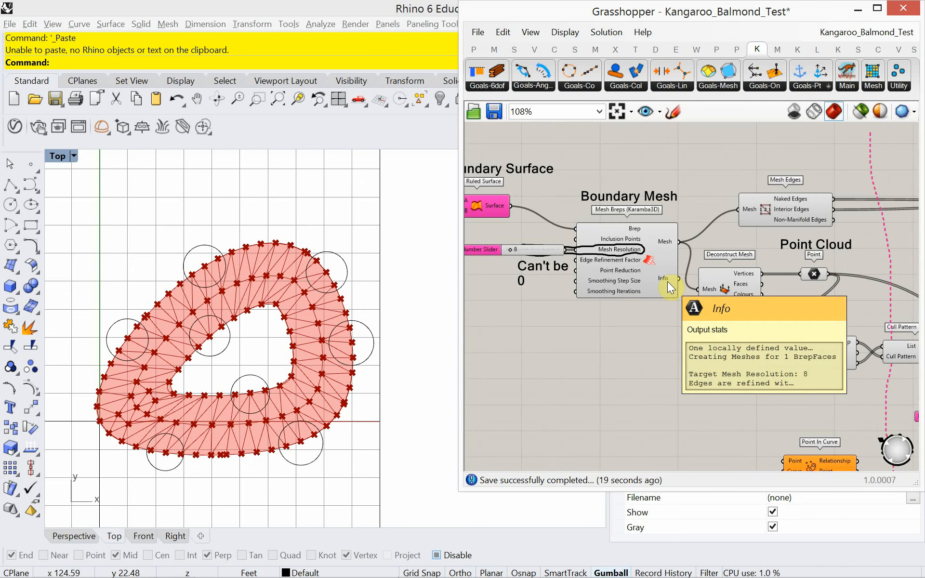
pyautogui.moveTo(679, 241); pyautogui.dragTo(753, 338)
pyautogui.scroll(-5, 529, 226)
pyautogui.scroll(2, 560, 231)
pyautogui.scroll(-2, 562, 241)
pyautogui.scroll(3, 751, 330)
pyautogui.scroll(3, 754, 338)
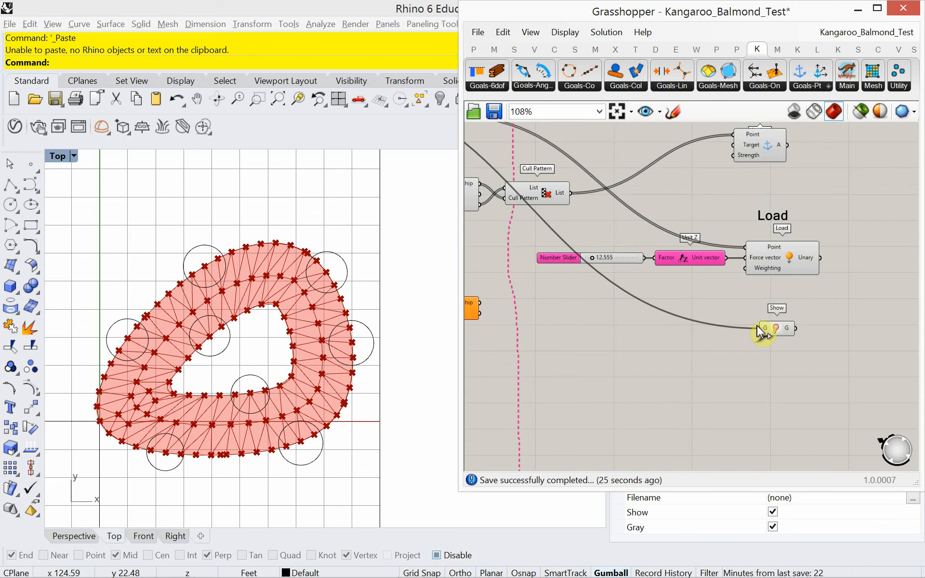
# Add a Merge component to the right of the Anchor component
pyautogui.moveTo(817, 307); pyautogui.dragTo(619, 384, button='right')
pyautogui.scroll(-1, 651, 363)
pyautogui.doubleClick(665, 272)
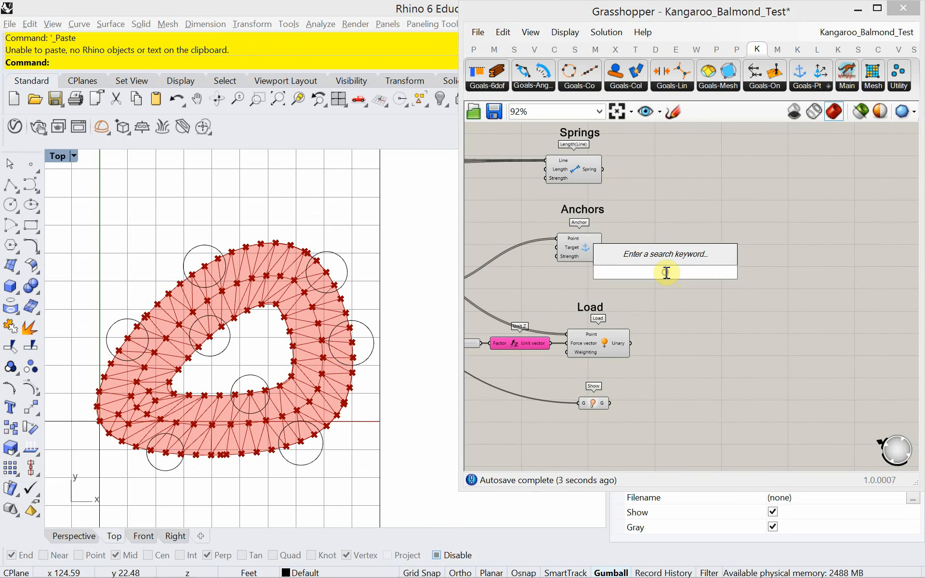
pyautogui.write('merge')
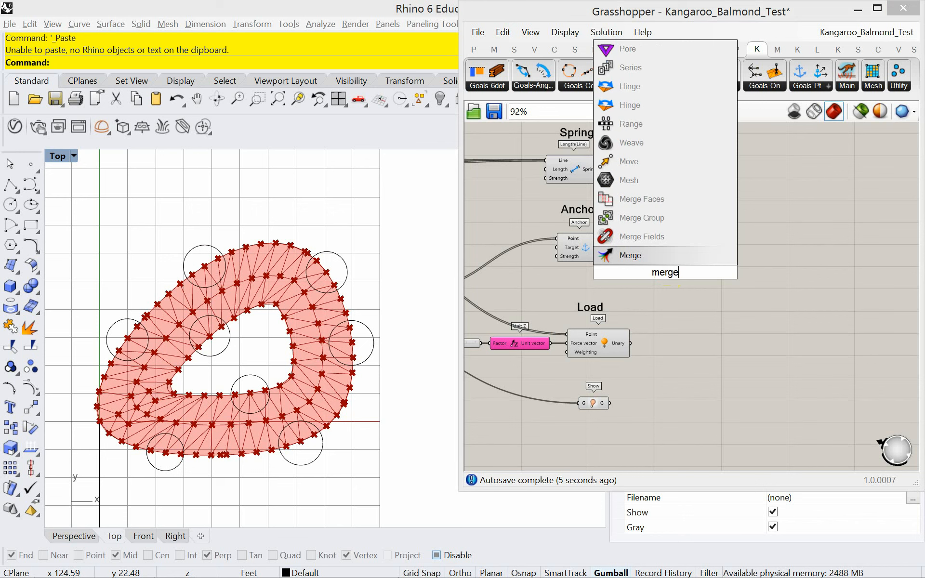
pyautogui.click(653, 253)
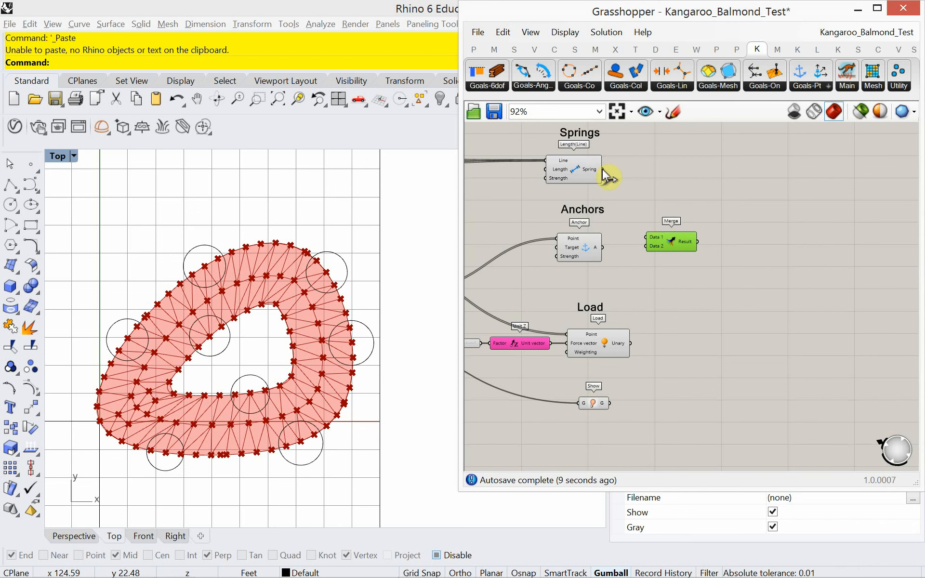
# Connect the Spring, Anchor, Load and Show outputs to the Merge component's D1, D2, D3 and D4 inputs
pyautogui.moveTo(602, 170); pyautogui.dragTo(648, 245)
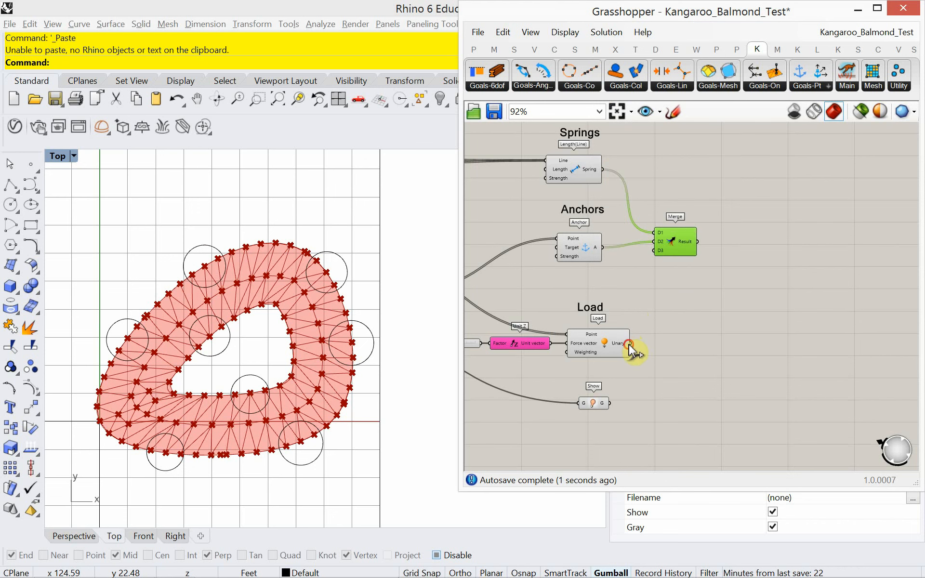
pyautogui.moveTo(628, 345); pyautogui.dragTo(655, 250)
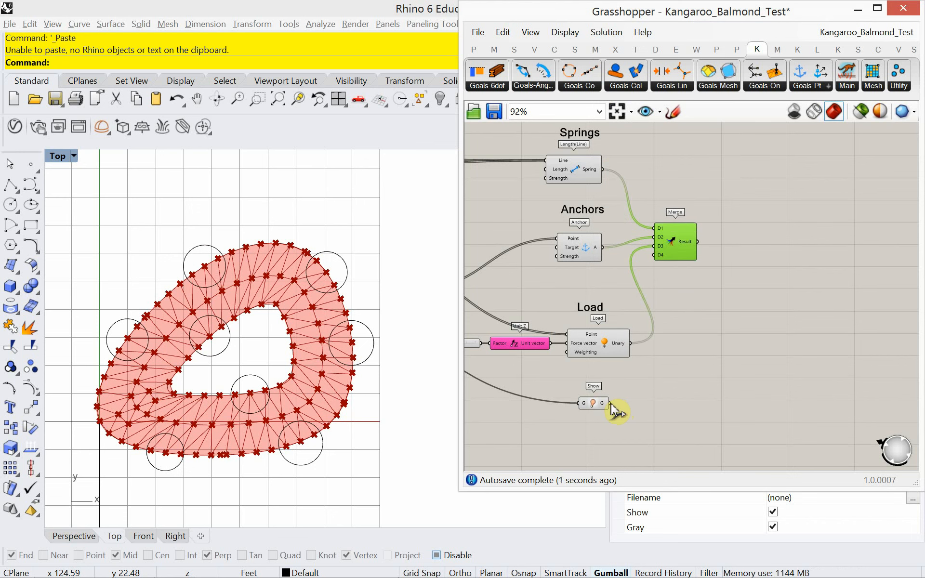
pyautogui.moveTo(613, 406); pyautogui.dragTo(663, 255)
# Remove the unused D5 input from the Merge component
pyautogui.scroll(3, 663, 255)
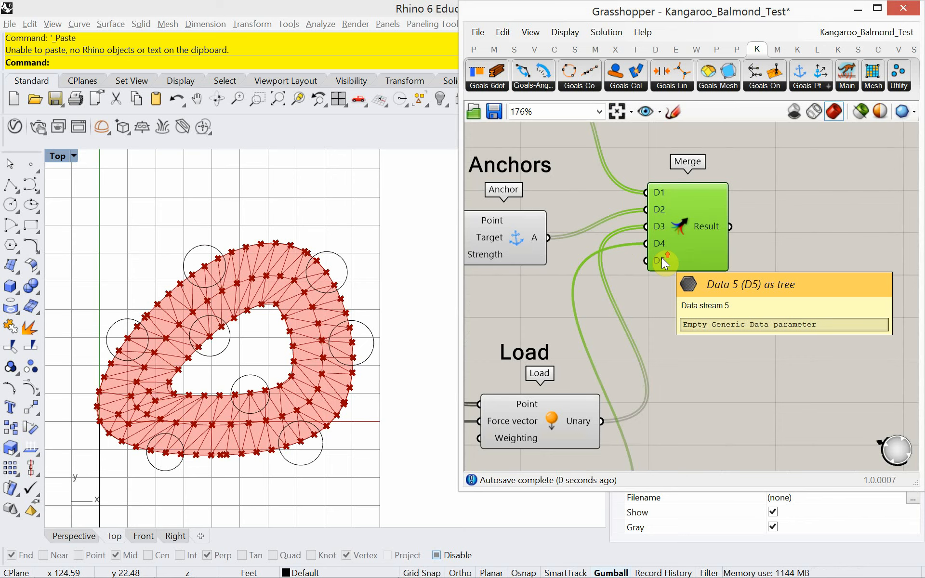
pyautogui.scroll(5, 661, 257)
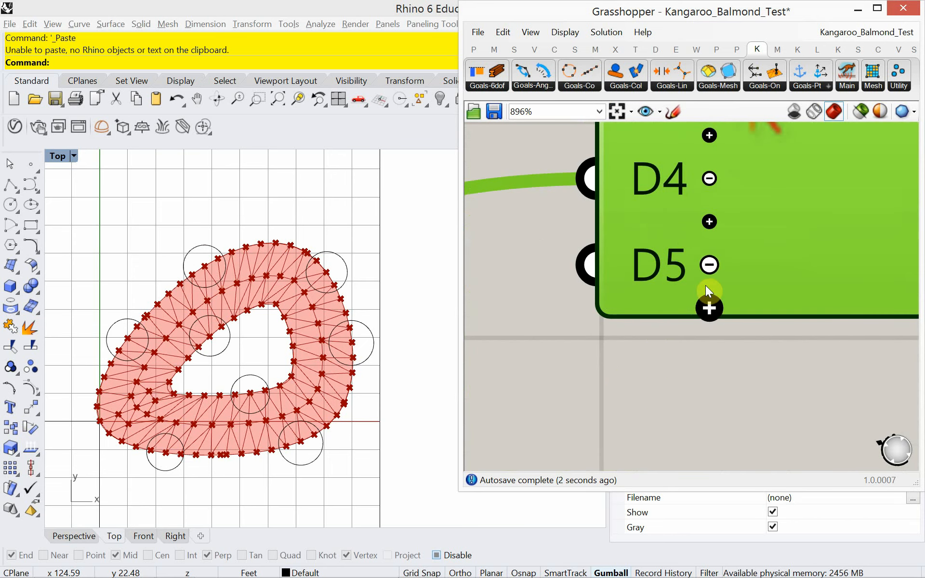
pyautogui.click(709, 265)
pyautogui.scroll(-5, 666, 334)
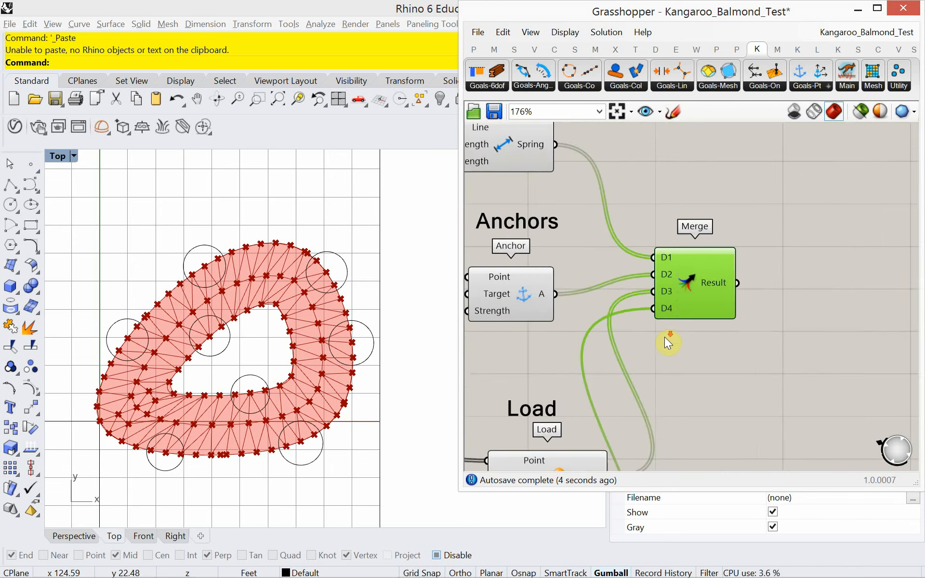
# Add a Kangaroo BouncySolver right of Merge, connect the Merge Result to its GoalObjects input and shift the solver slightly down
pyautogui.scroll(-4, 664, 337)
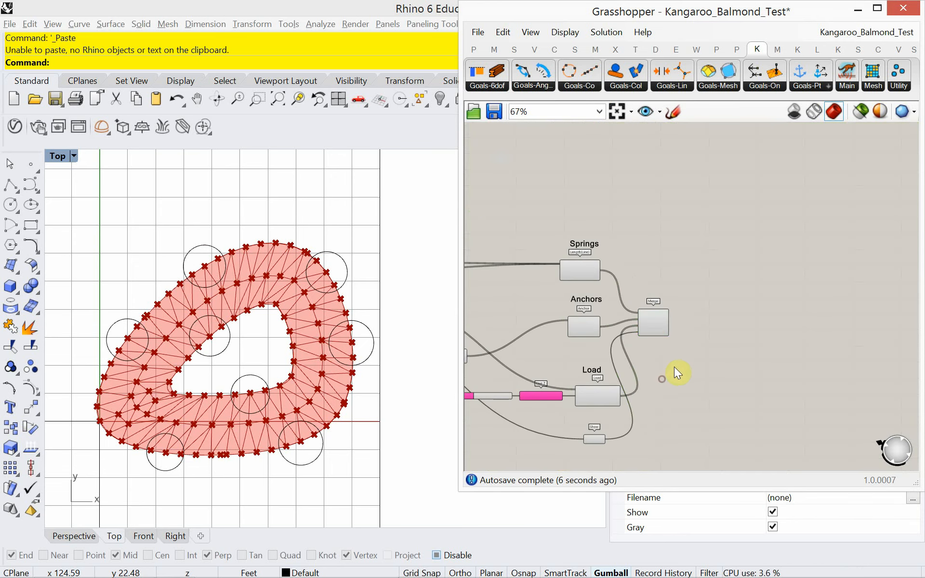
pyautogui.click(847, 86)
pyautogui.moveTo(853, 146); pyautogui.dragTo(717, 321)
pyautogui.scroll(5, 688, 323)
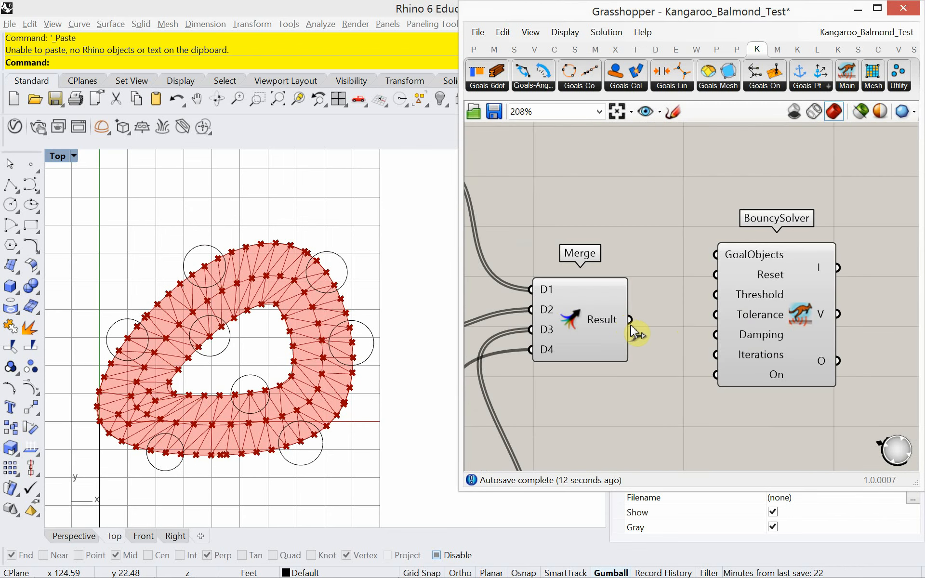
pyautogui.moveTo(632, 327); pyautogui.dragTo(713, 255)
pyautogui.moveTo(744, 294); pyautogui.dragTo(738, 362)
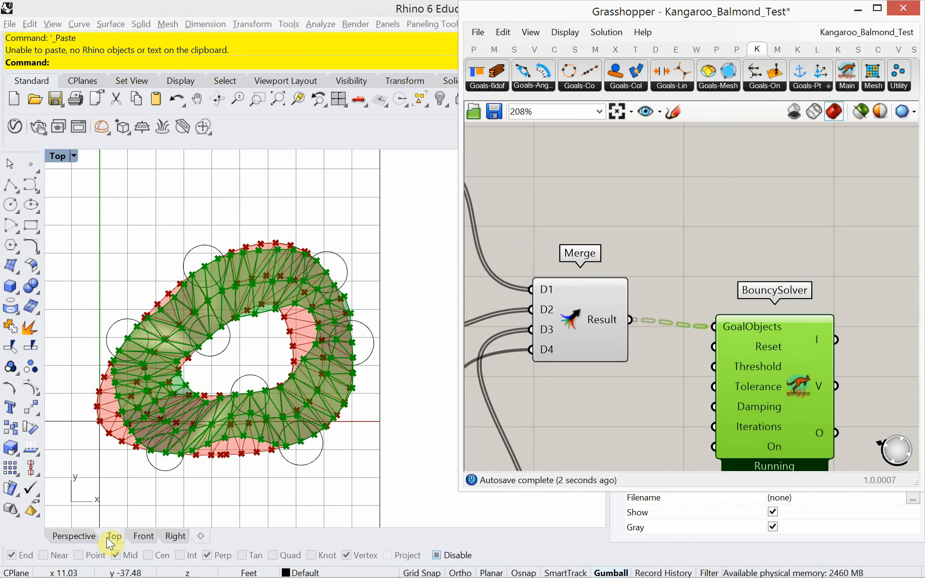
# View the relaxed mesh in Rhino's Perspective viewport and check the contents of the BouncySolver's O output
pyautogui.click(74, 535)
pyautogui.moveTo(144, 501); pyautogui.dragTo(223, 384, button='right')
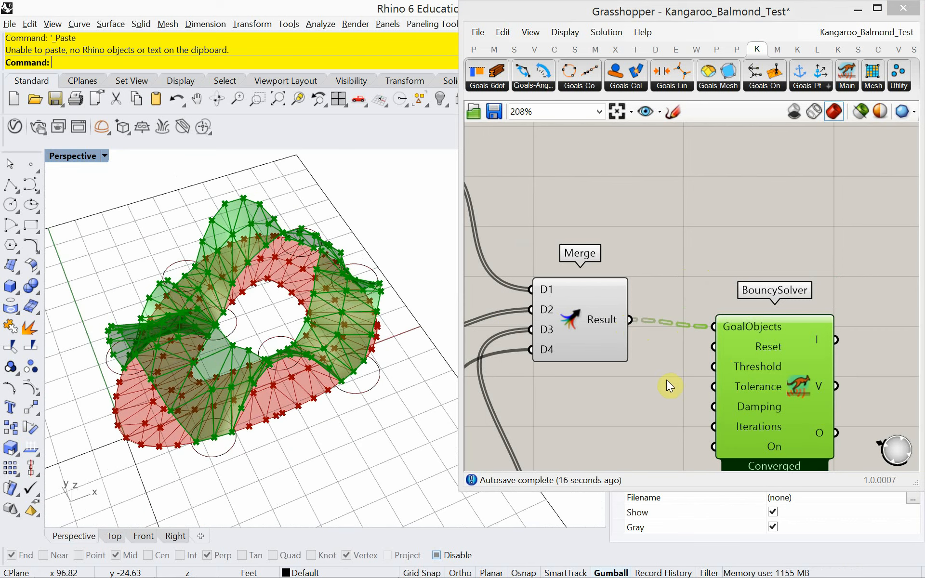
pyautogui.moveTo(666, 379); pyautogui.dragTo(639, 330, button='right')
pyautogui.moveTo(724, 330); pyautogui.dragTo(725, 316)
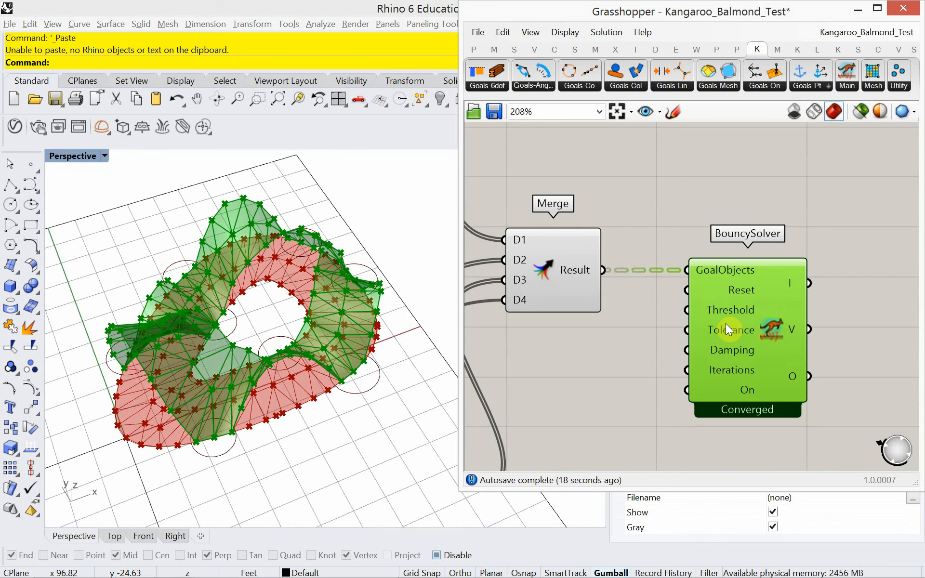
pyautogui.moveTo(726, 322); pyautogui.dragTo(560, 288, button='right')
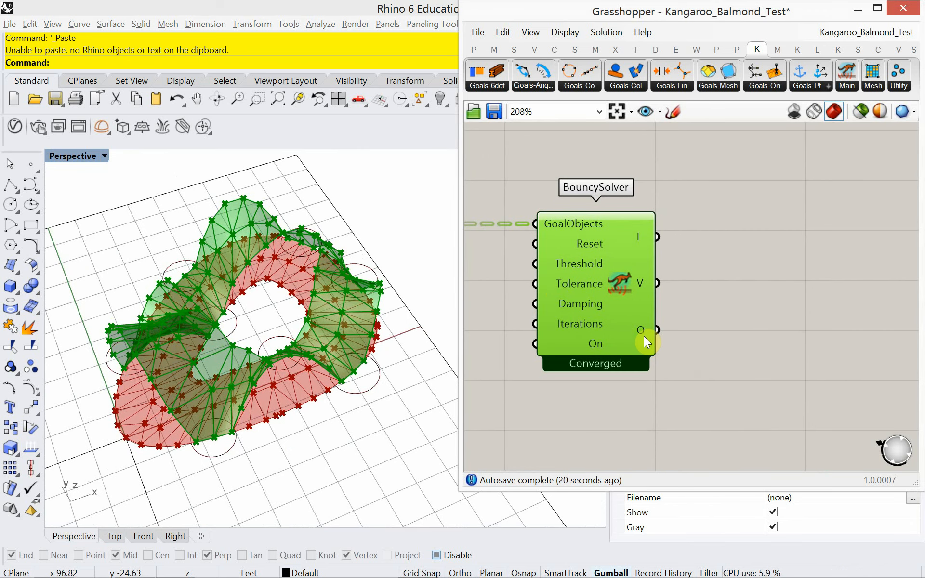
pyautogui.moveTo(644, 336)
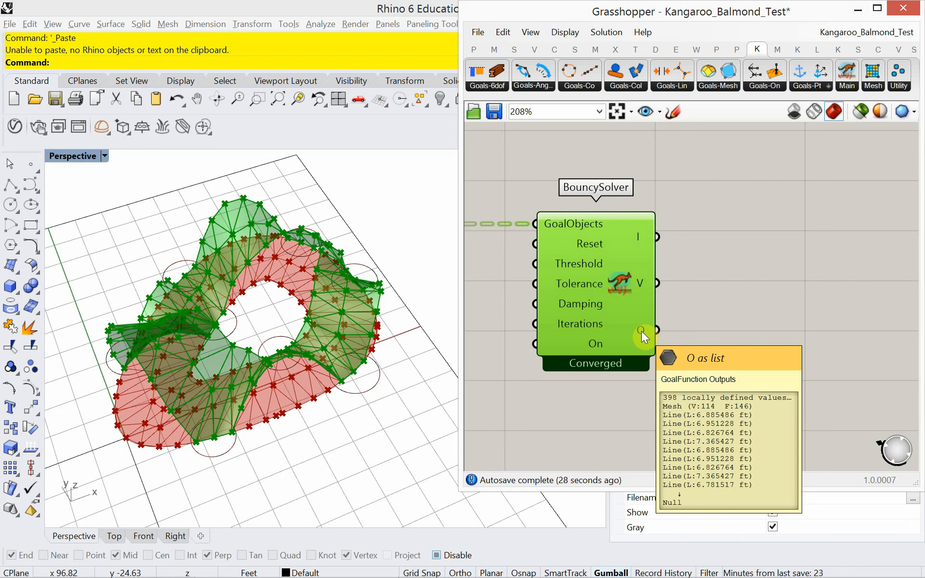
# Add a List Item component right of the BouncySolver and connect the solver's O output to its List input
pyautogui.doubleClick(731, 338)
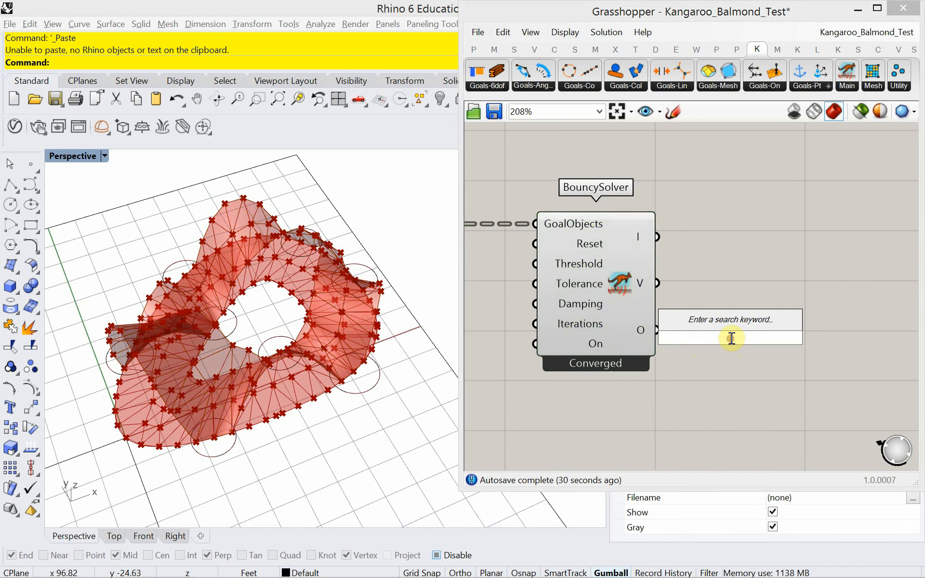
pyautogui.write('list')
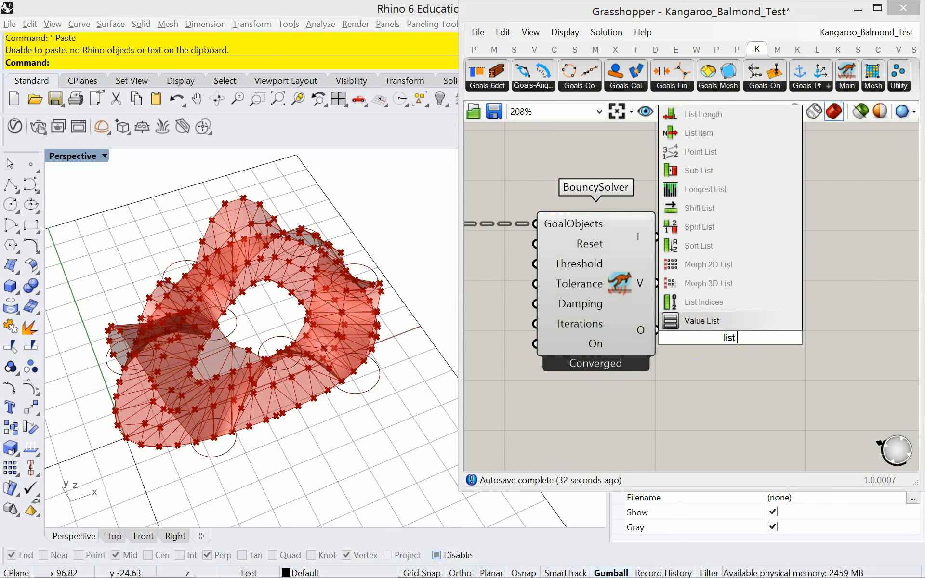
pyautogui.write(' item')
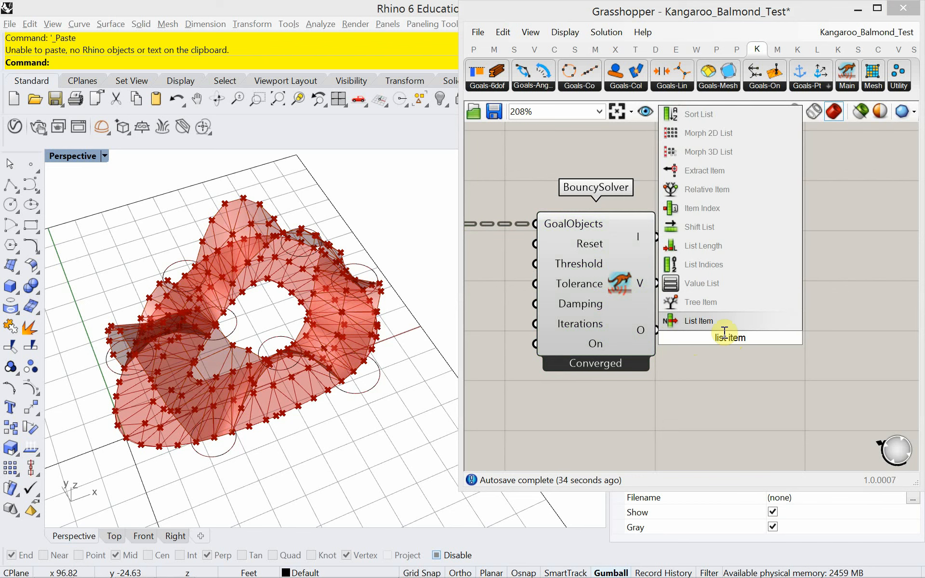
pyautogui.press('Return')
pyautogui.moveTo(658, 330); pyautogui.dragTo(730, 355)
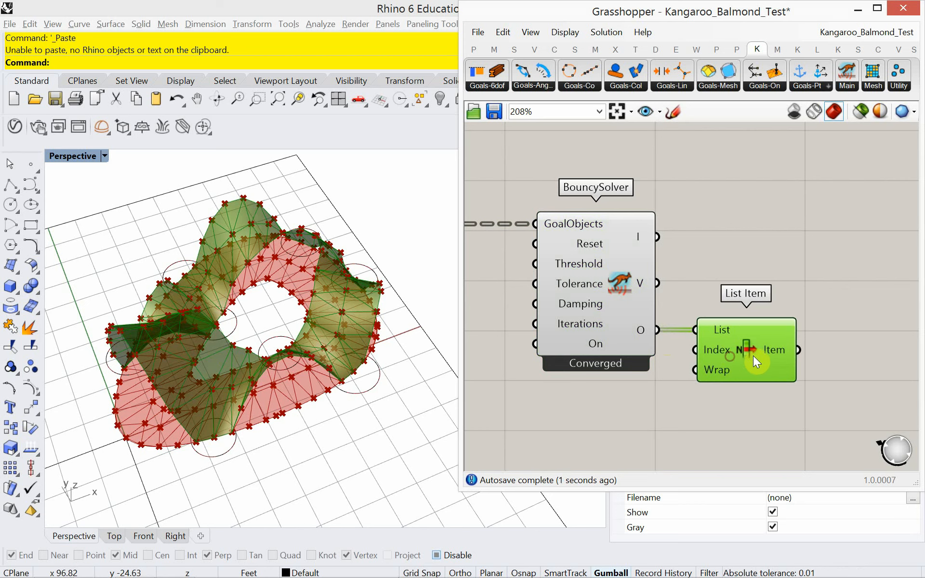
# Add a Custom Preview component right of List Item and connect the Item output to its Geometry input
pyautogui.moveTo(752, 356); pyautogui.dragTo(656, 357, button='right')
pyautogui.click(784, 355)
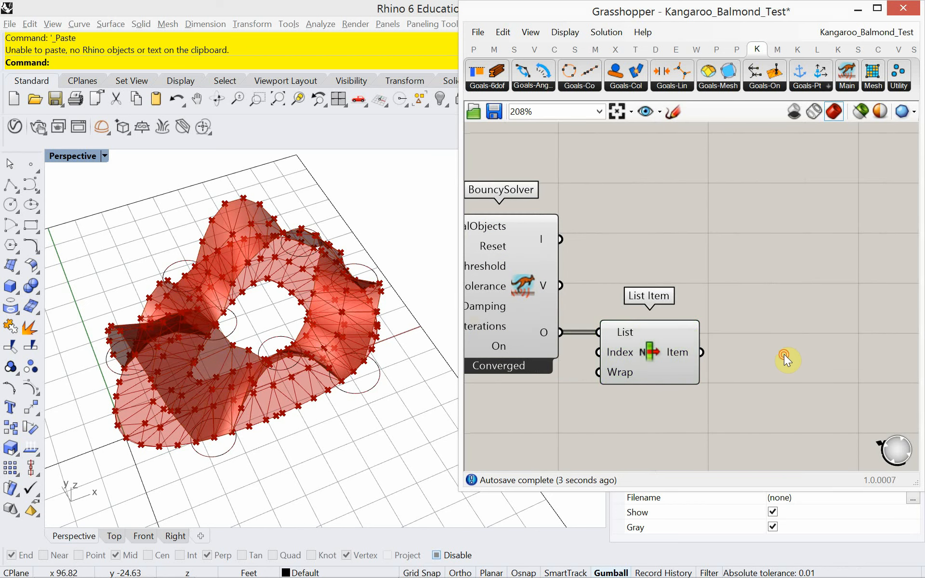
pyautogui.doubleClick(784, 355)
pyautogui.write('cus')
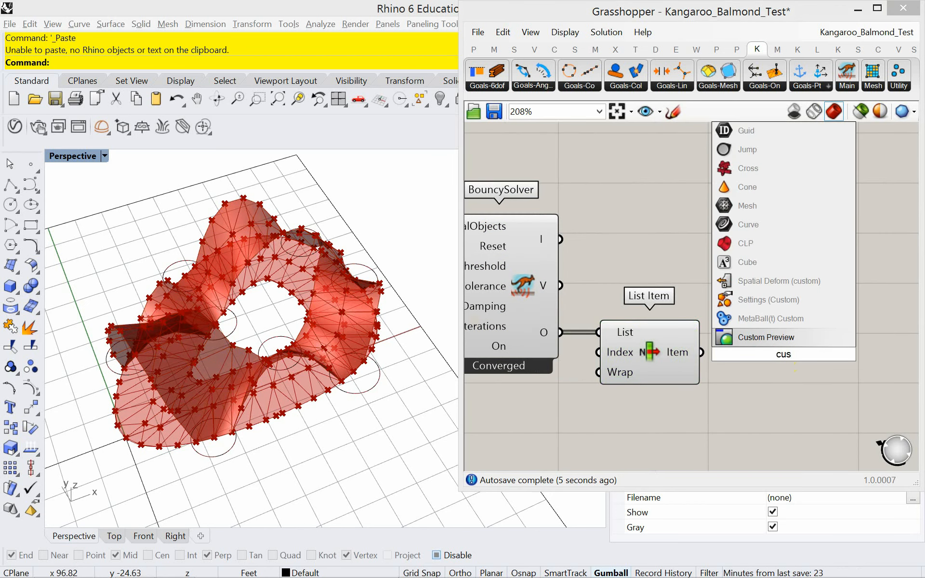
pyautogui.write('tom')
pyautogui.click(769, 340)
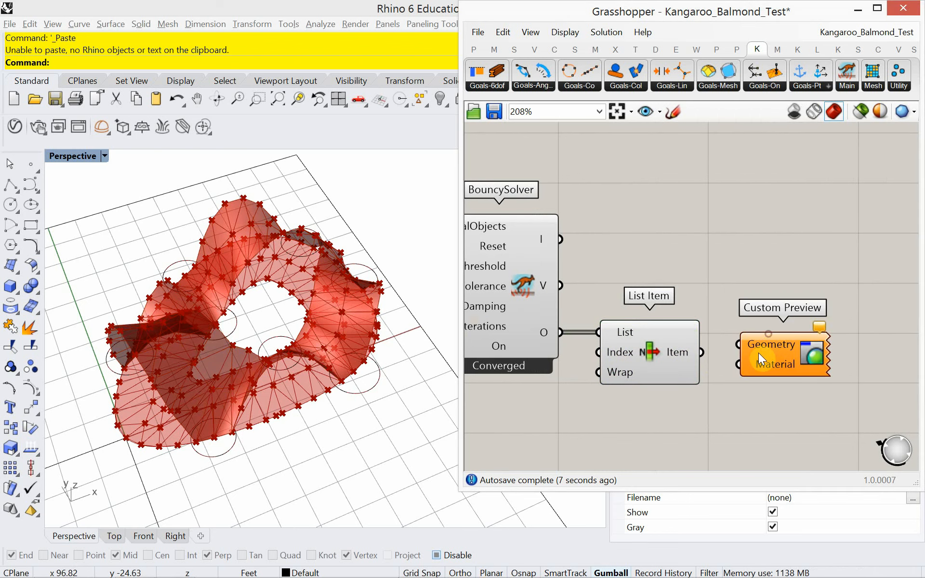
pyautogui.moveTo(710, 356)
pyautogui.mouseDown()
pyautogui.moveTo(738, 345)
pyautogui.moveTo(764, 370)
pyautogui.mouseUp()
pyautogui.click(759, 394)
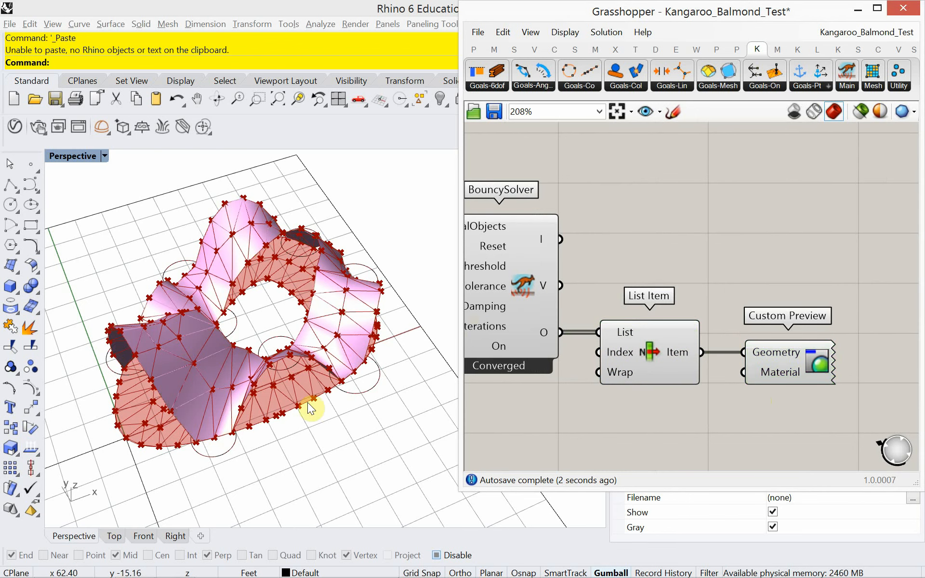
# Raise the load's number slider feeding Unit Z to 17.879
pyautogui.moveTo(308, 409); pyautogui.dragTo(405, 371, button='right')
pyautogui.moveTo(601, 377); pyautogui.dragTo(766, 313, button='right')
pyautogui.moveTo(609, 334); pyautogui.dragTo(749, 336, button='right')
pyautogui.moveTo(549, 346); pyautogui.dragTo(751, 323, button='right')
pyautogui.scroll(-2, 737, 325)
pyautogui.moveTo(580, 376); pyautogui.dragTo(757, 338, button='right')
pyautogui.scroll(4, 582, 354)
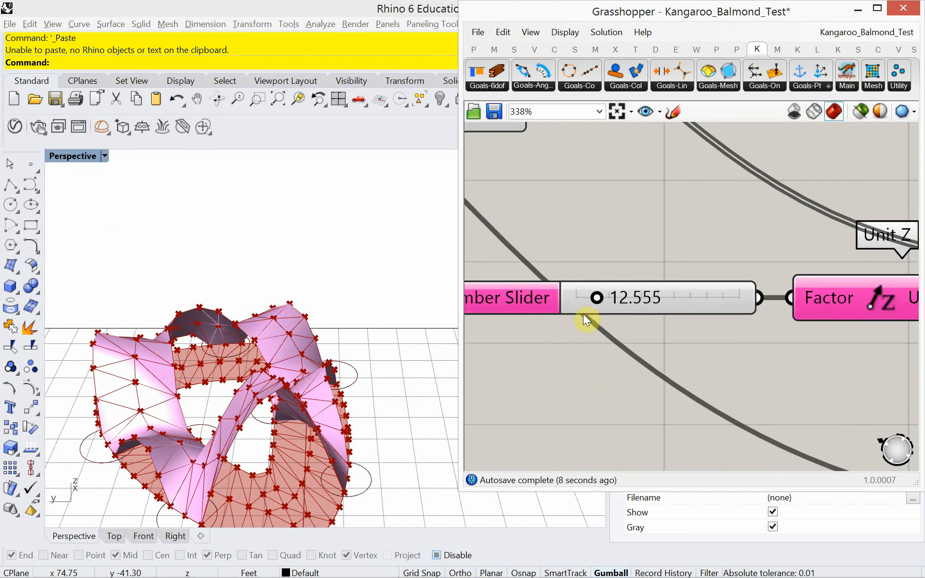
pyautogui.moveTo(591, 303); pyautogui.dragTo(606, 320)
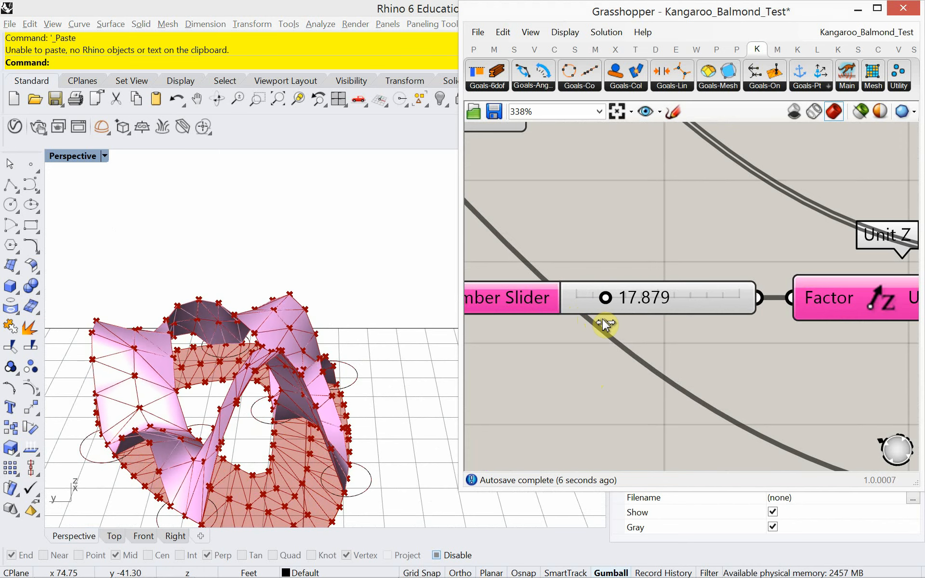
# Examine the raised mesh in the Perspective viewport and review the definition from the load slider to the Custom Preview
pyautogui.moveTo(377, 373); pyautogui.dragTo(274, 426, button='right')
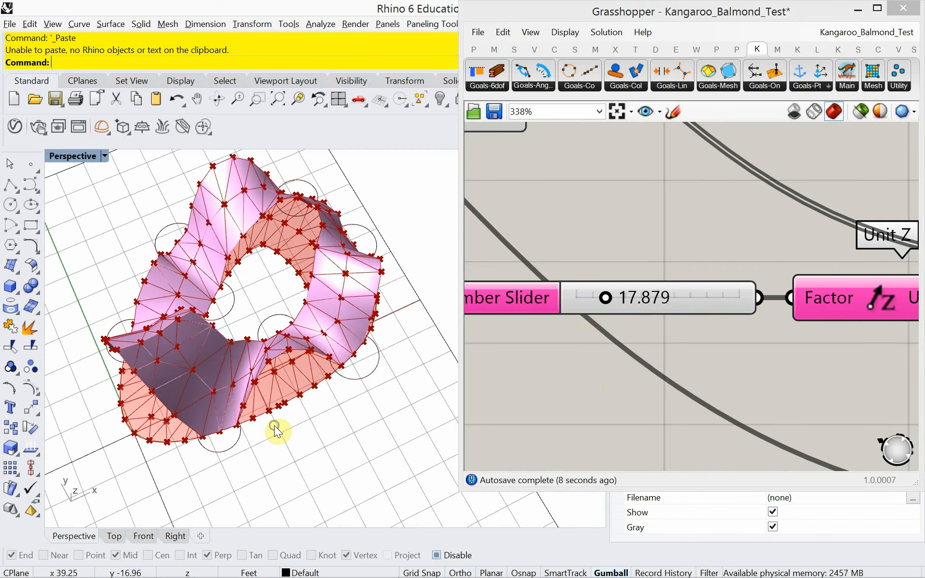
pyautogui.scroll(2, 275, 423)
pyautogui.moveTo(696, 382); pyautogui.dragTo(602, 362, button='right')
pyautogui.scroll(-4, 602, 363)
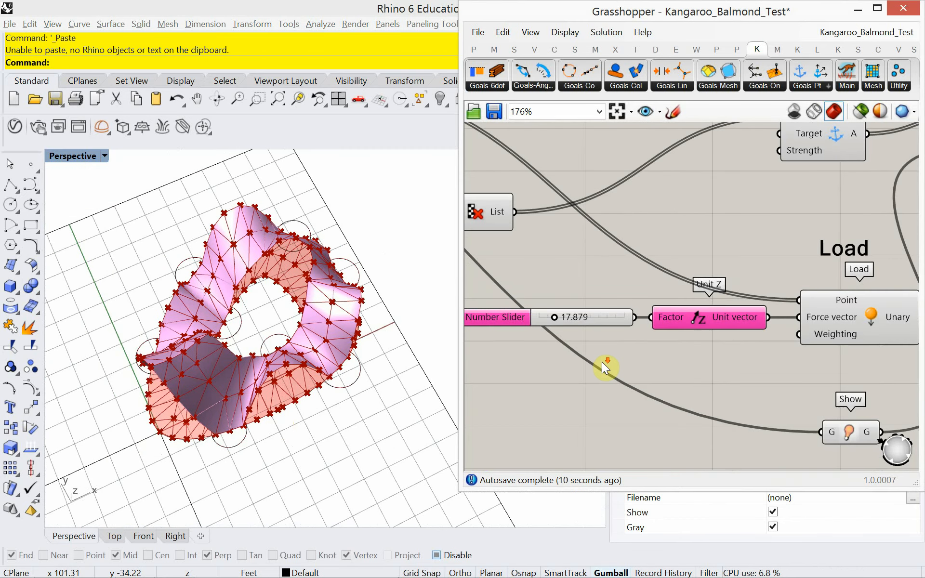
pyautogui.moveTo(742, 350); pyautogui.dragTo(688, 340, button='right')
pyautogui.moveTo(747, 343); pyautogui.dragTo(568, 315, button='right')
pyautogui.scroll(-4, 659, 327)
pyautogui.moveTo(745, 322); pyautogui.dragTo(660, 339, button='right')
pyautogui.moveTo(385, 368); pyautogui.dragTo(378, 324, button='right')
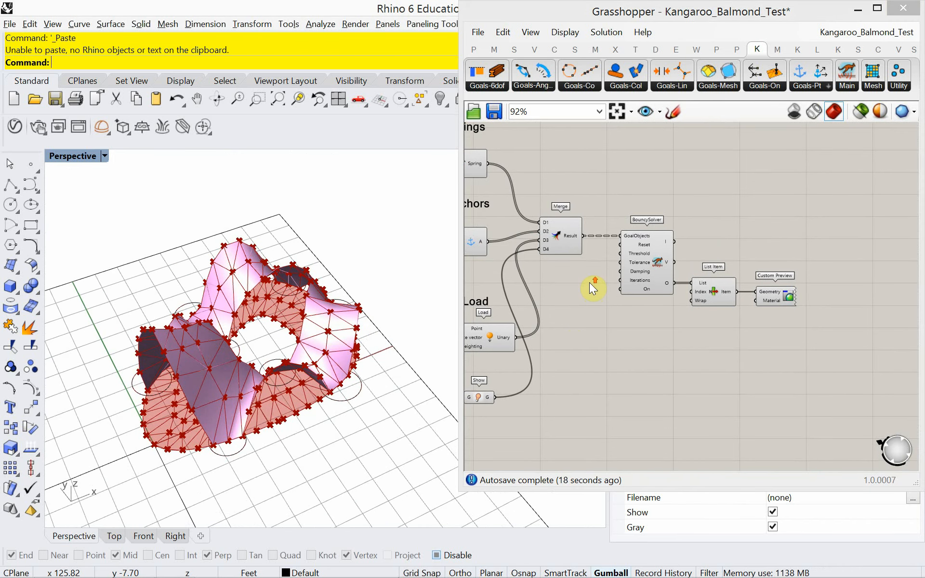
# Add a Button wired to the BouncySolver's Reset input and trigger it to restart the simulation
pyautogui.scroll(4, 600, 307)
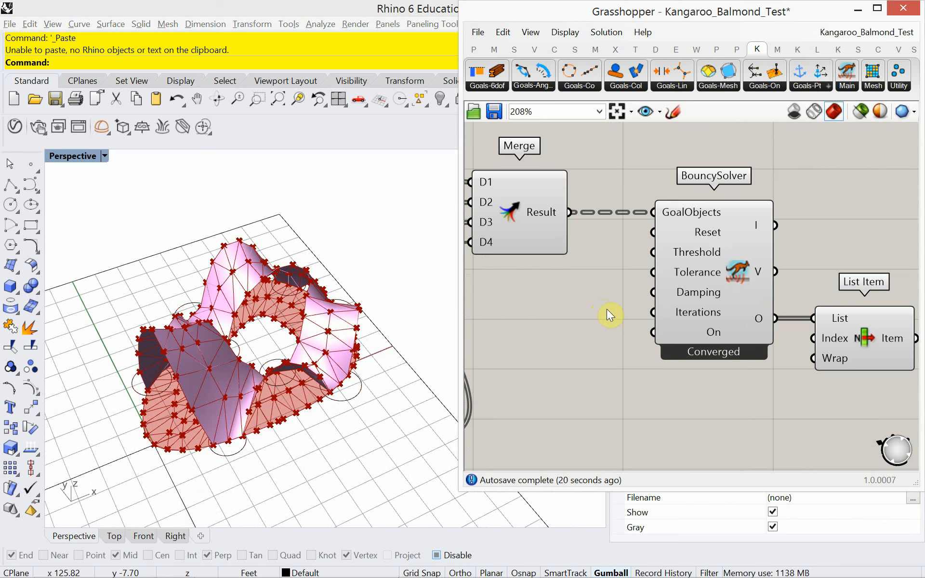
pyautogui.moveTo(606, 308); pyautogui.dragTo(660, 325, button='right')
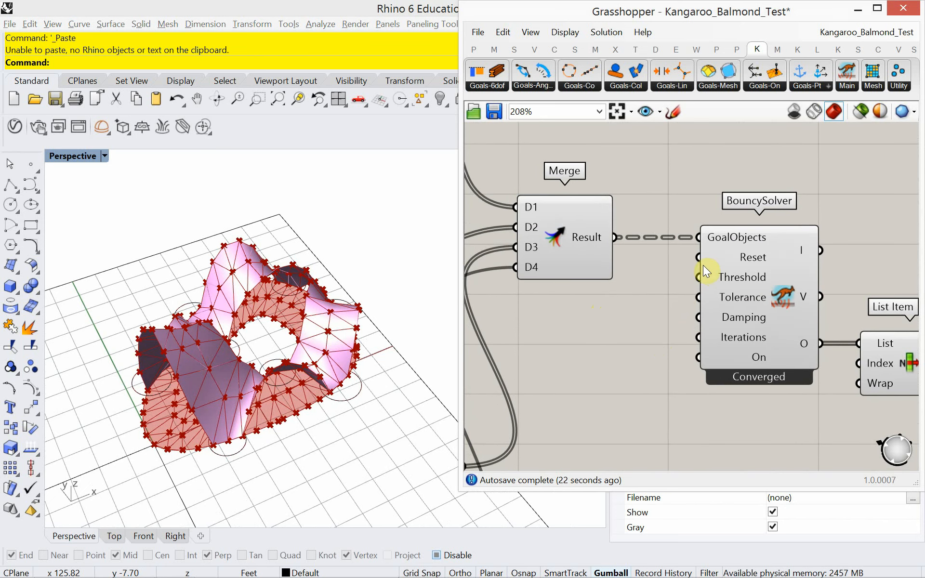
pyautogui.doubleClick(596, 343)
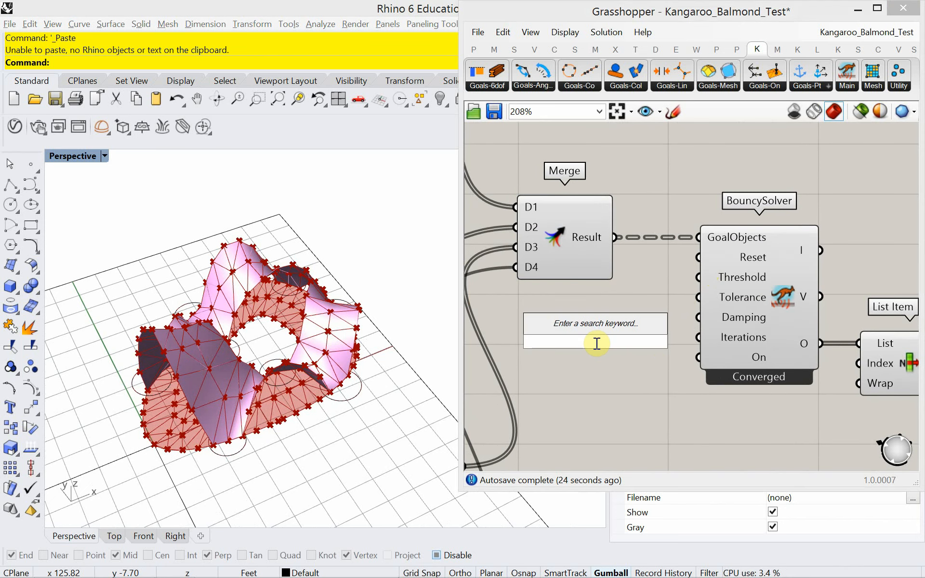
pyautogui.write('but')
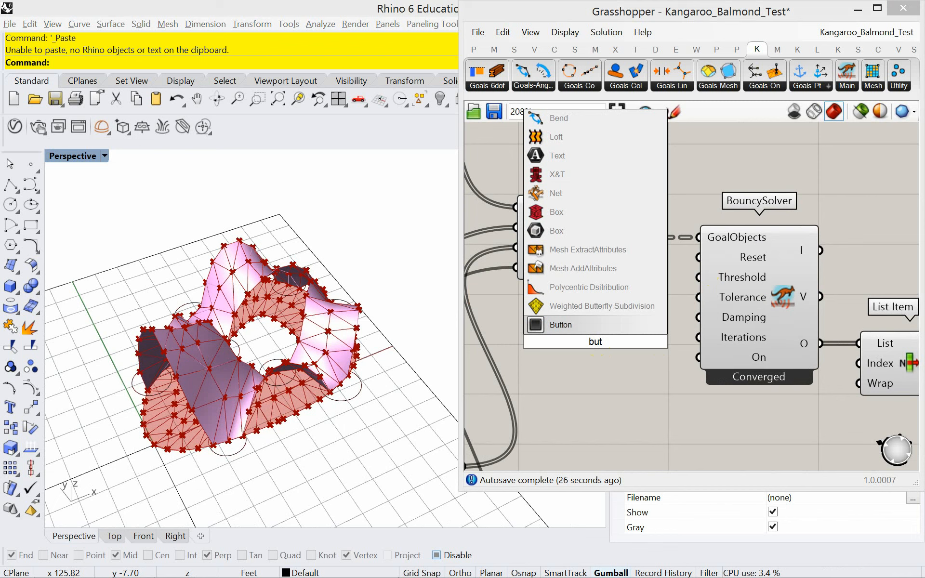
pyautogui.click(589, 331)
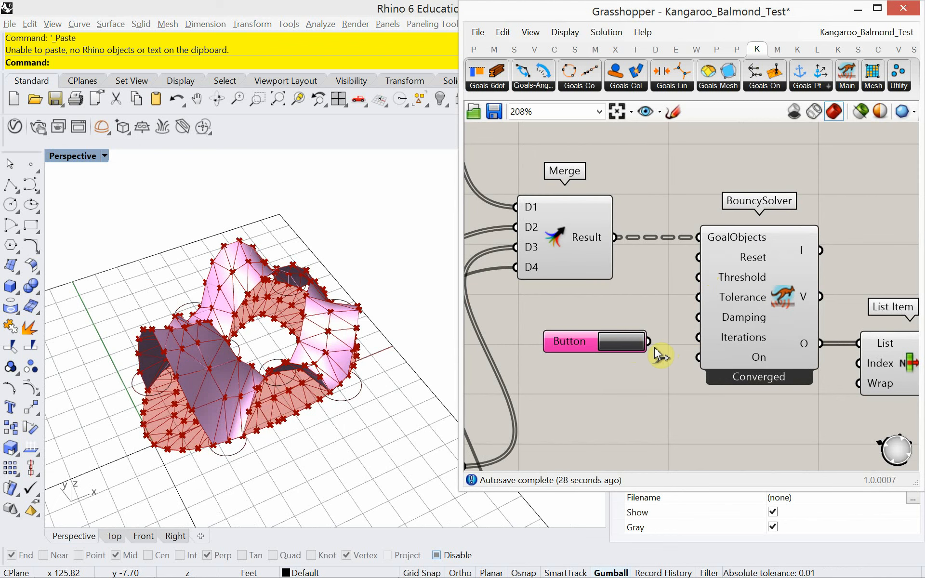
pyautogui.moveTo(649, 341); pyautogui.dragTo(698, 257)
pyautogui.click(623, 343)
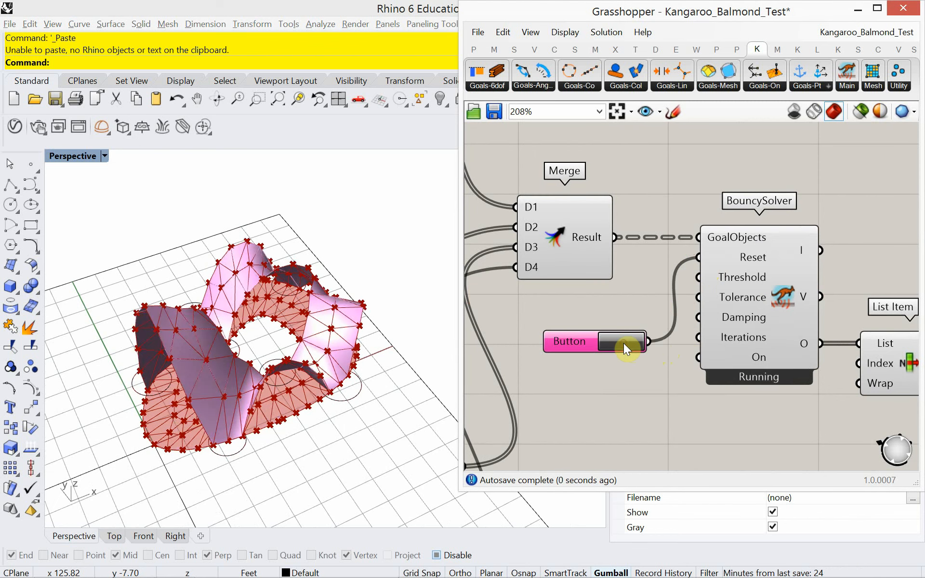
pyautogui.click(623, 343)
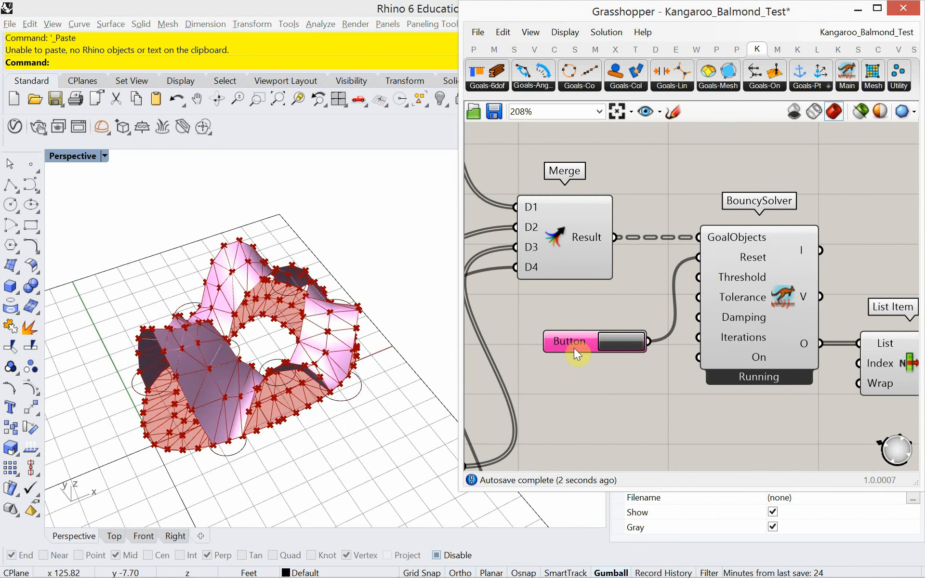
# Align the Button beside the BouncySolver's Reset input and trigger it several times to restart the simulation
pyautogui.moveTo(574, 348); pyautogui.dragTo(567, 311)
pyautogui.click(609, 308)
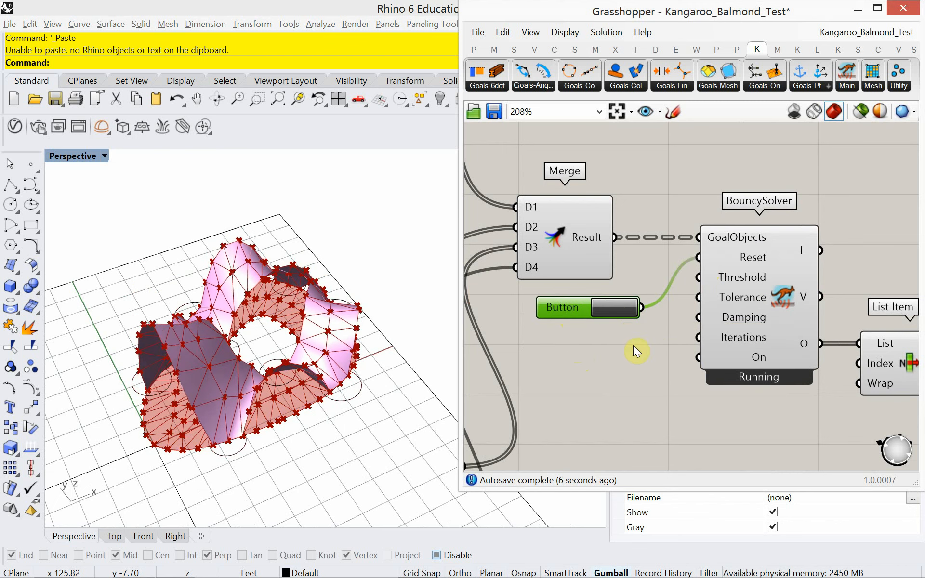
pyautogui.click(611, 313)
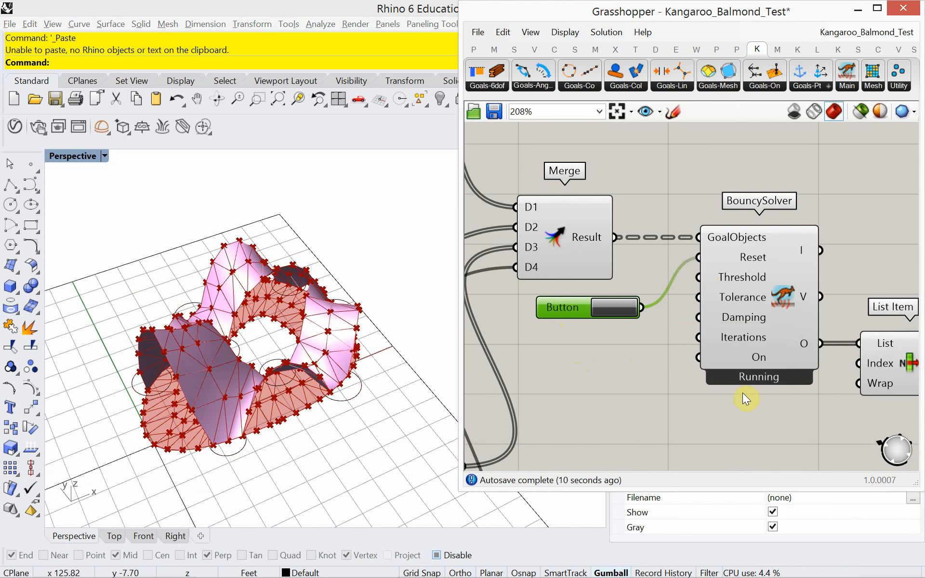
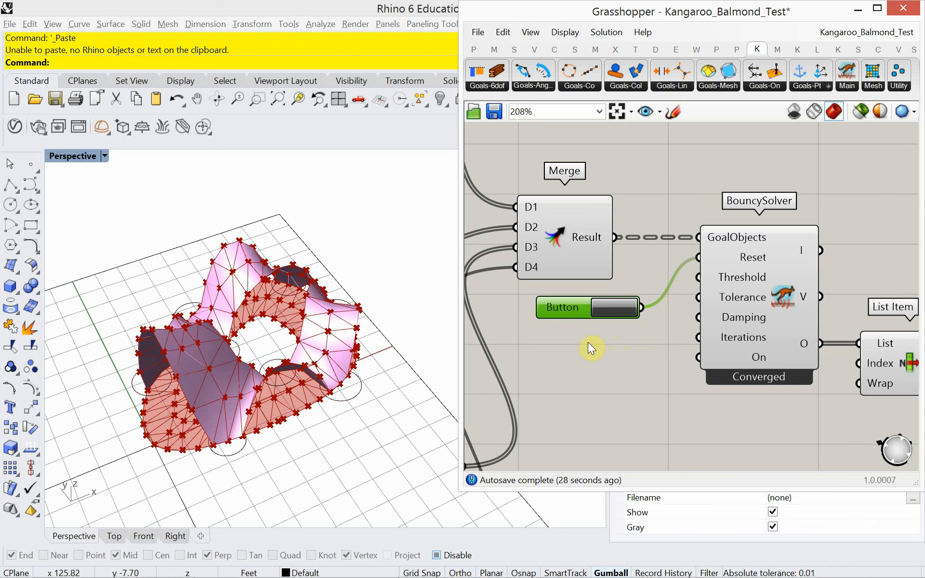
pyautogui.click(606, 308)
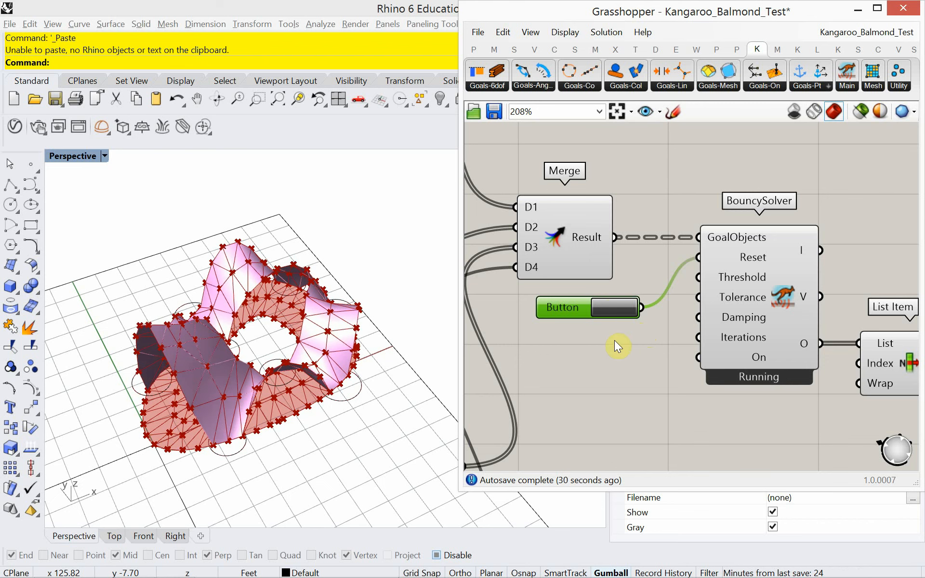
# Add a Boolean Toggle below the Button and connect it to the BouncySolver's On input
pyautogui.doubleClick(632, 373)
pyautogui.write('boo')
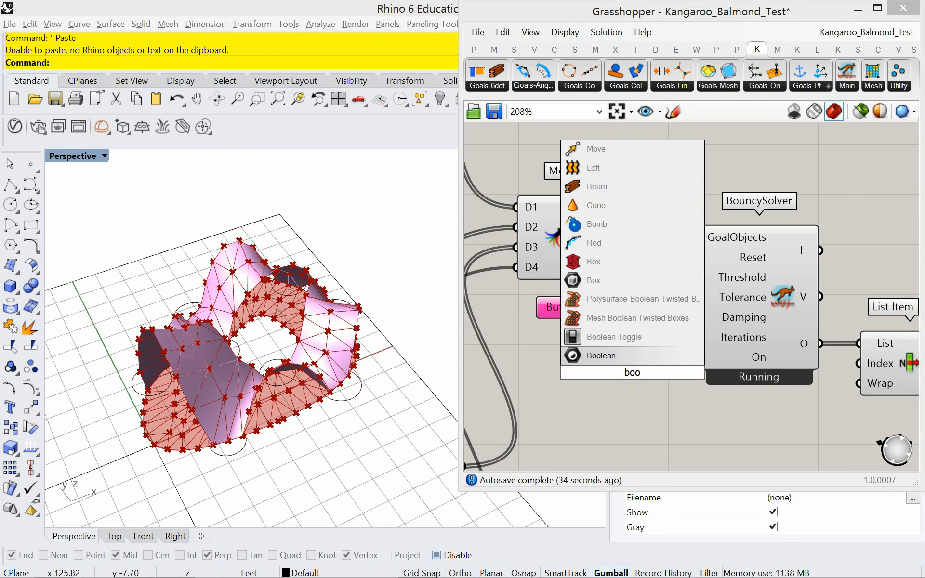
pyautogui.click(629, 342)
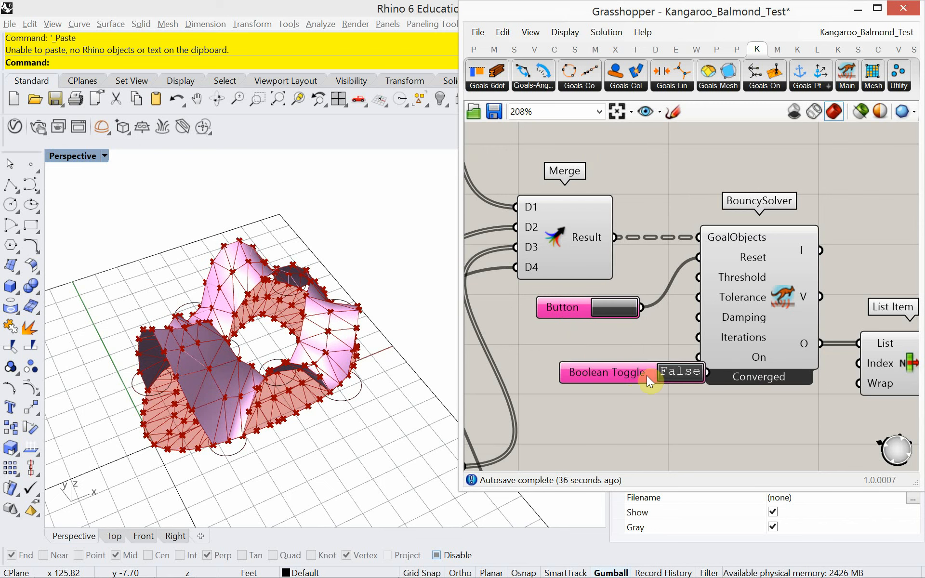
pyautogui.moveTo(646, 375); pyautogui.dragTo(612, 361)
pyautogui.moveTo(674, 357); pyautogui.dragTo(698, 358)
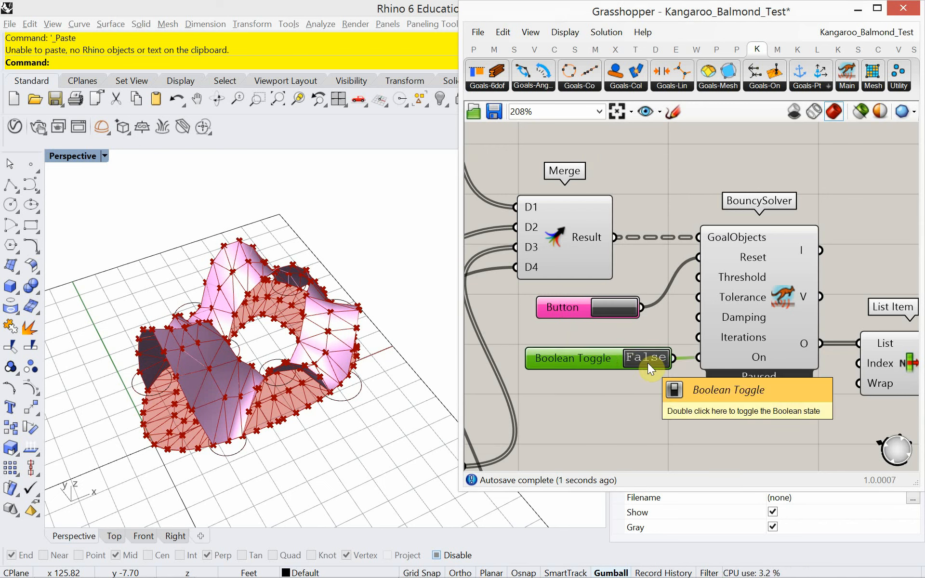
# Test the Boolean Toggle by switching it to True, resetting the solver, and alternating it until it is back at False
pyautogui.doubleClick(648, 363)
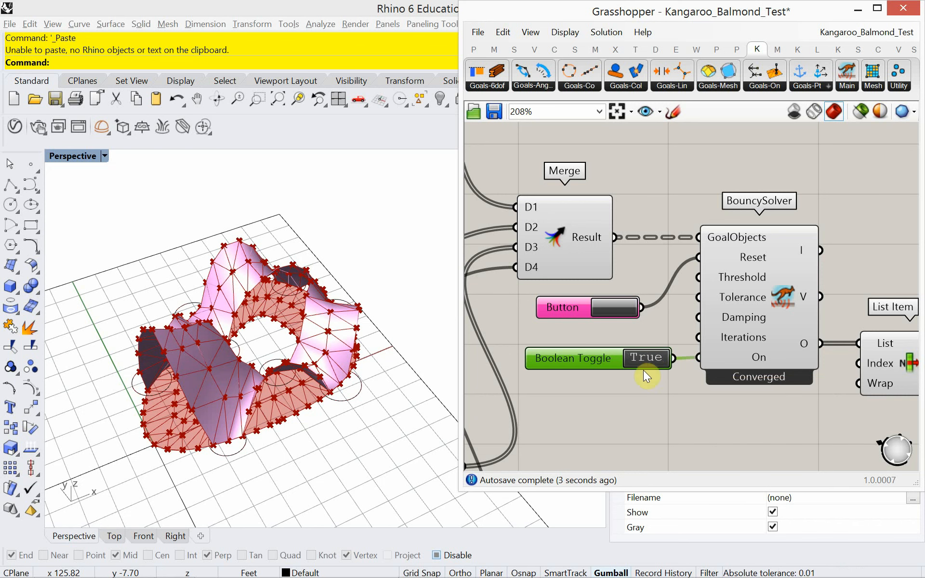
pyautogui.click(624, 313)
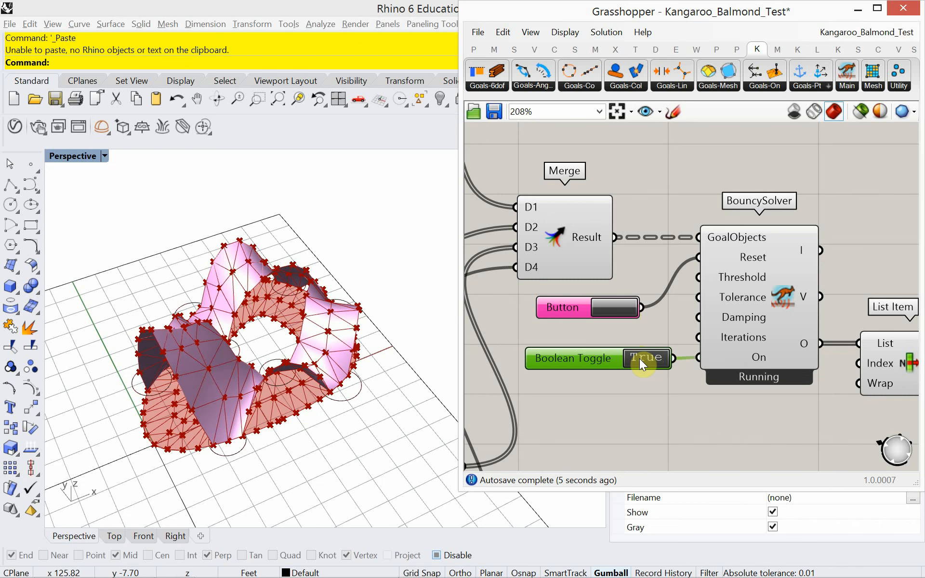
pyautogui.doubleClick(639, 359)
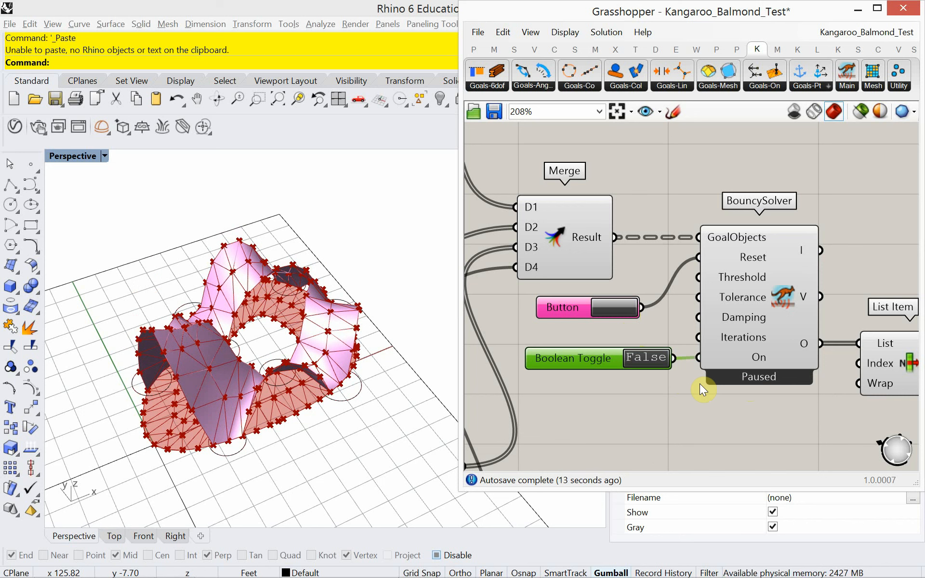
pyautogui.doubleClick(649, 365)
pyautogui.doubleClick(648, 366)
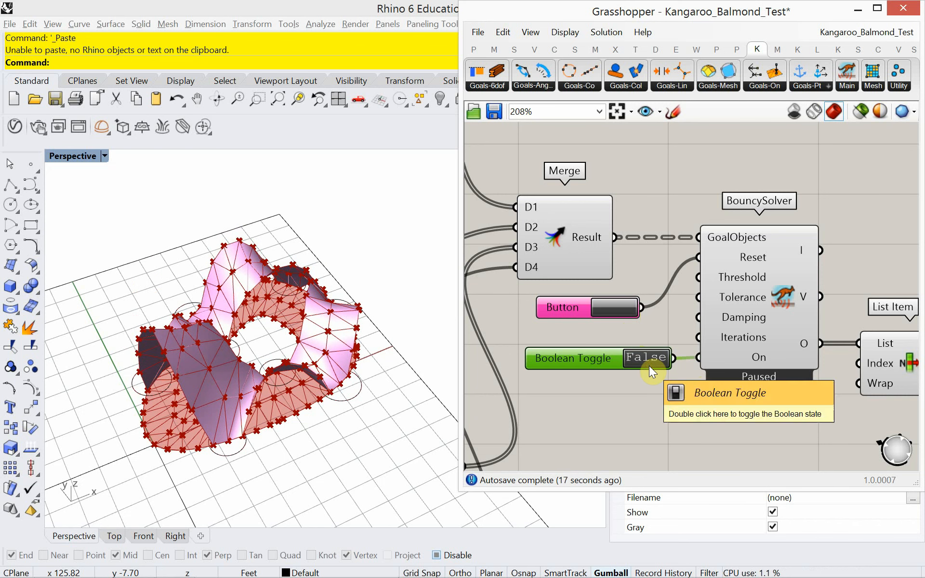
# Reset the paused solver to flatten the mesh, set the Boolean Toggle to True, and restart the simulation
pyautogui.click(625, 315)
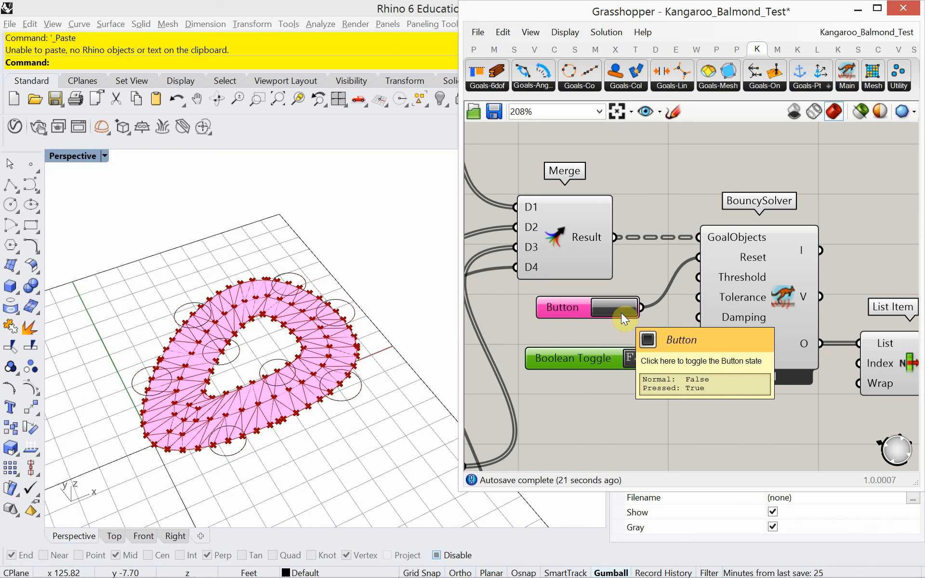
pyautogui.click(616, 311)
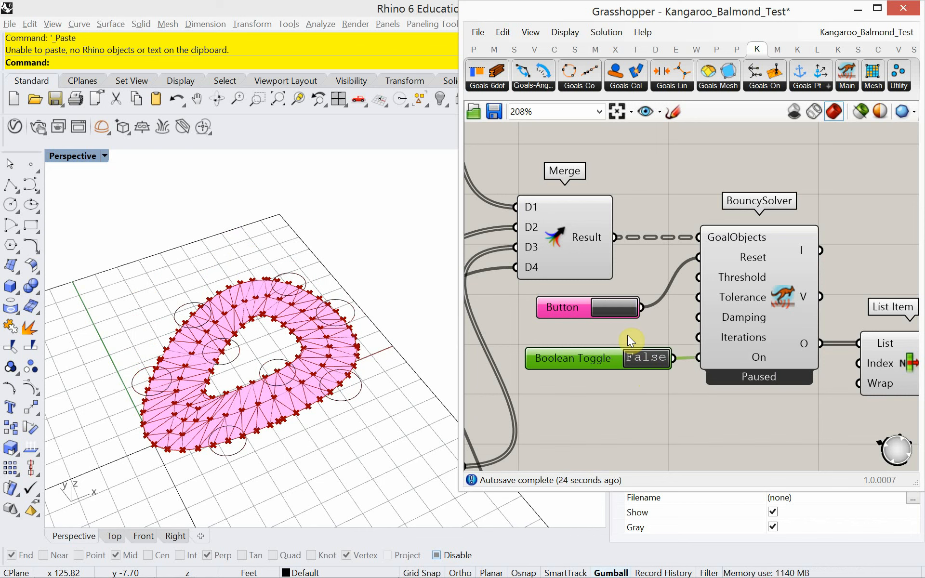
pyautogui.doubleClick(638, 362)
pyautogui.click(619, 309)
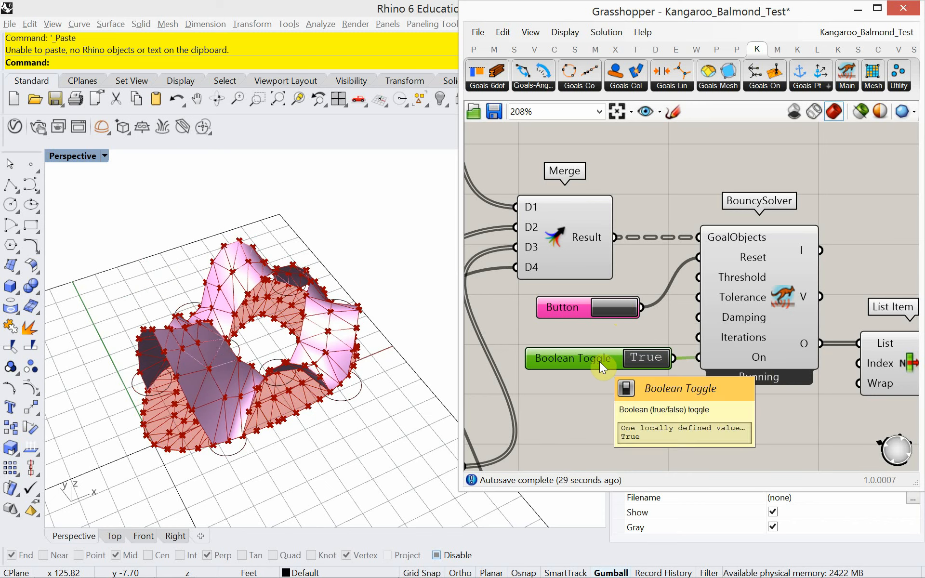
# Pause the BouncySolver by setting the Boolean Toggle to False and save the definition
pyautogui.moveTo(659, 387); pyautogui.dragTo(609, 369, button='right')
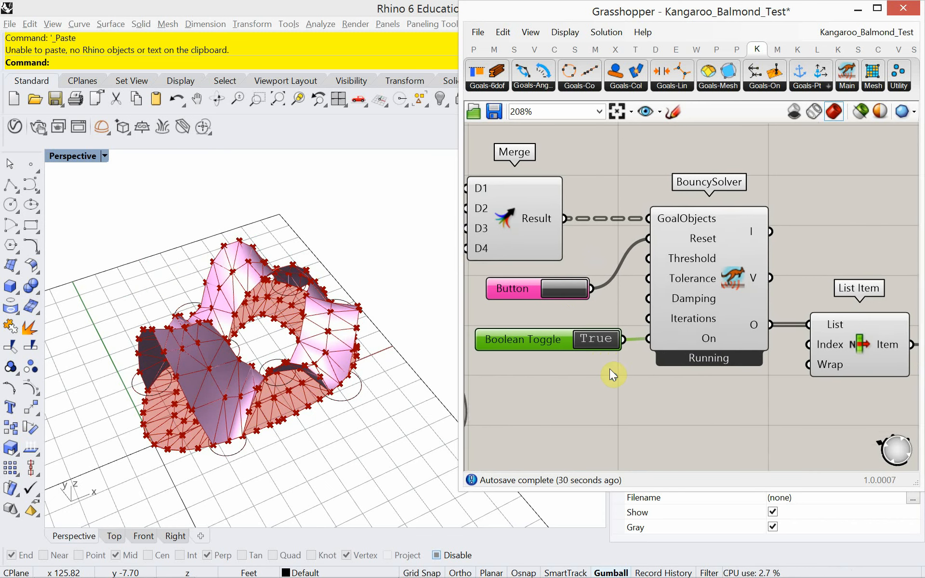
pyautogui.doubleClick(588, 333)
pyautogui.scroll(-3, 588, 337)
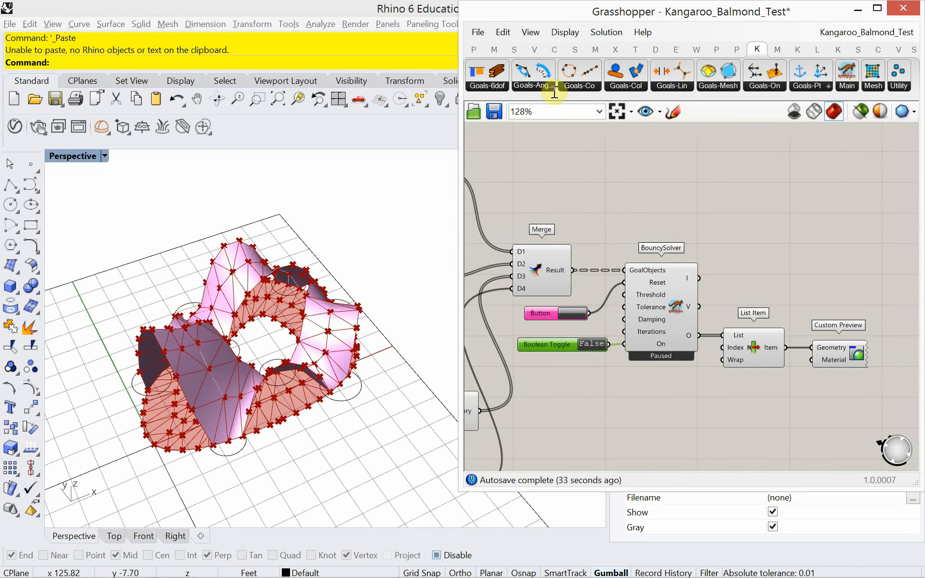
pyautogui.click(478, 31)
pyautogui.click(504, 104)
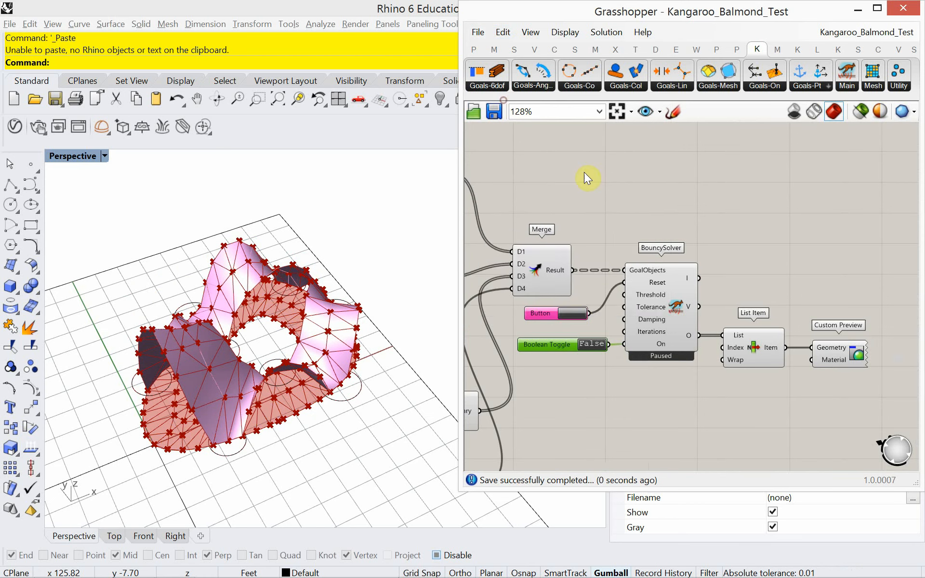
# Copy the vertical divider sketch line to the empty canvas right of the Custom Preview component
pyautogui.moveTo(768, 263); pyautogui.dragTo(702, 273, button='right')
pyautogui.scroll(-4, 628, 261)
pyautogui.scroll(-3, 626, 255)
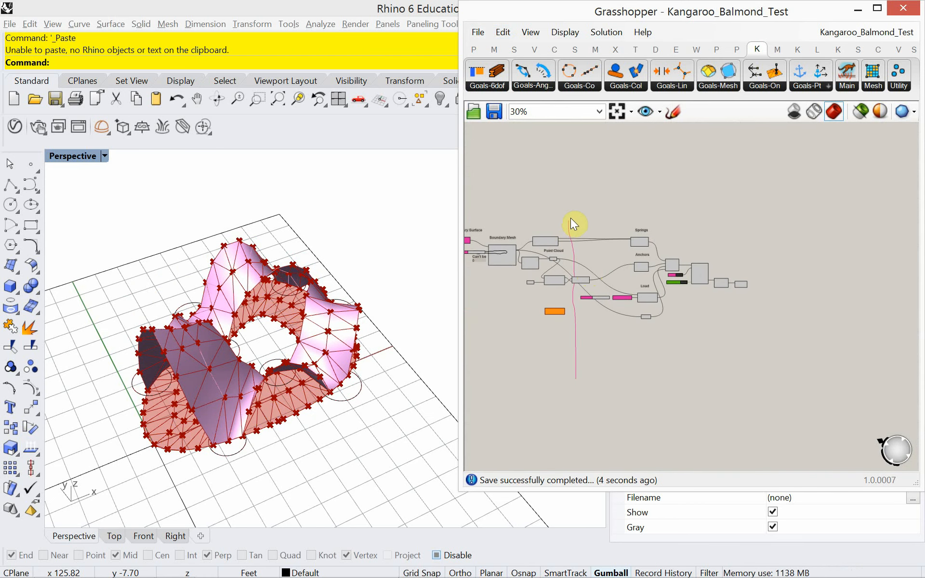
pyautogui.keyDown('alt'); pyautogui.moveTo(568, 225); pyautogui.dragTo(749, 219); pyautogui.keyUp('alt')
pyautogui.moveTo(762, 289); pyautogui.dragTo(619, 285, button='right')
pyautogui.scroll(4, 699, 286)
pyautogui.scroll(2, 619, 288)
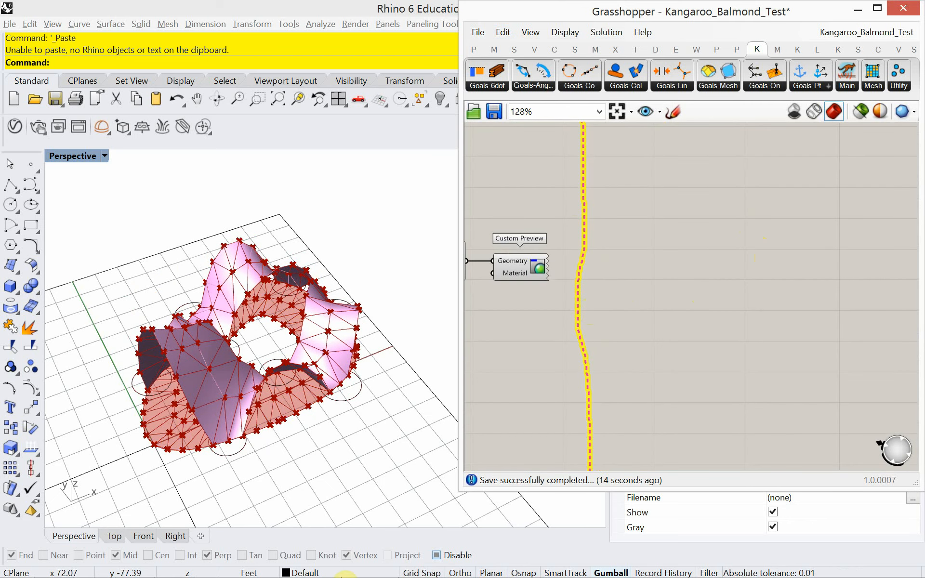
# Switch to Chrome and browse the Chemnitz Stadium image gallery on the Balmond Studio page, up to the white wireframe roof drawing
pyautogui.click(53, 566)
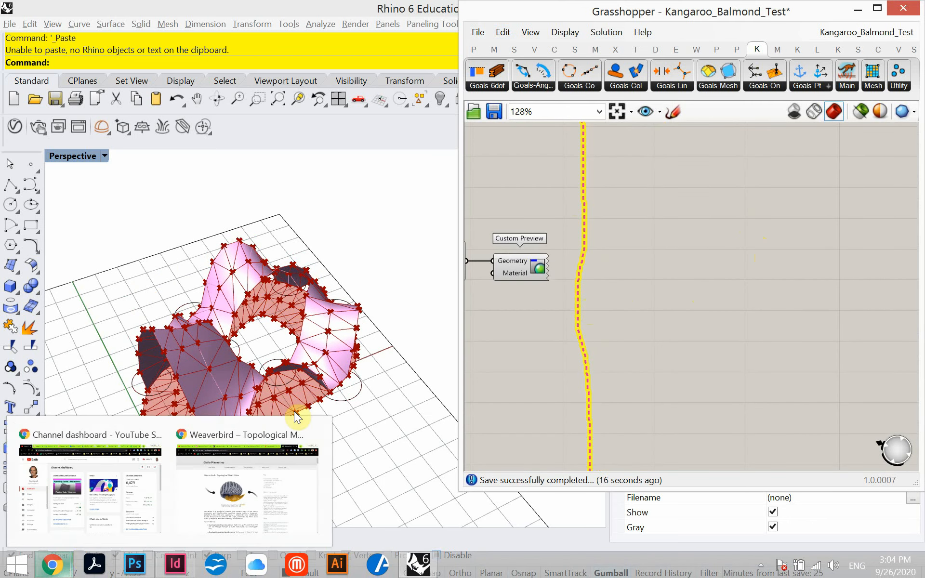
pyautogui.hotkey('alt', 'Tab')
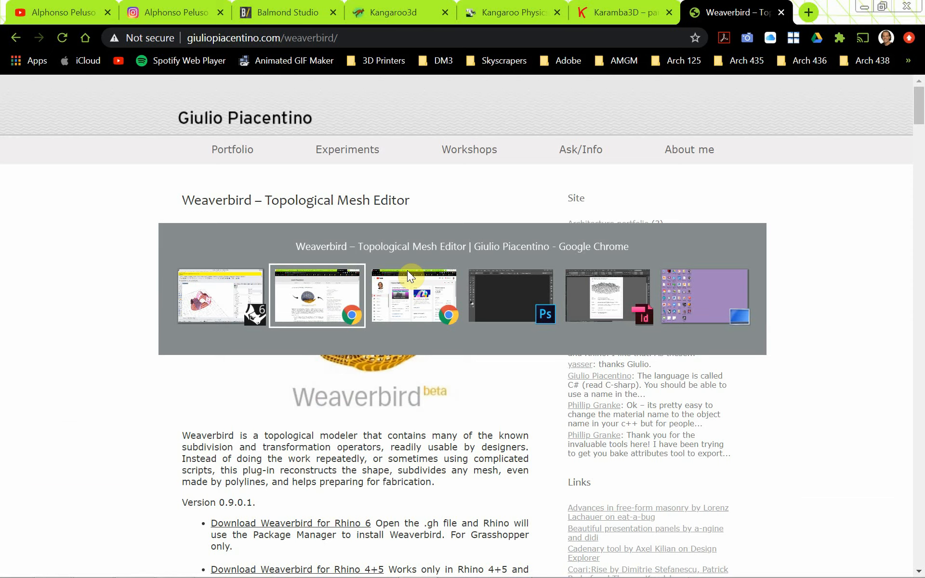
pyautogui.click(264, 11)
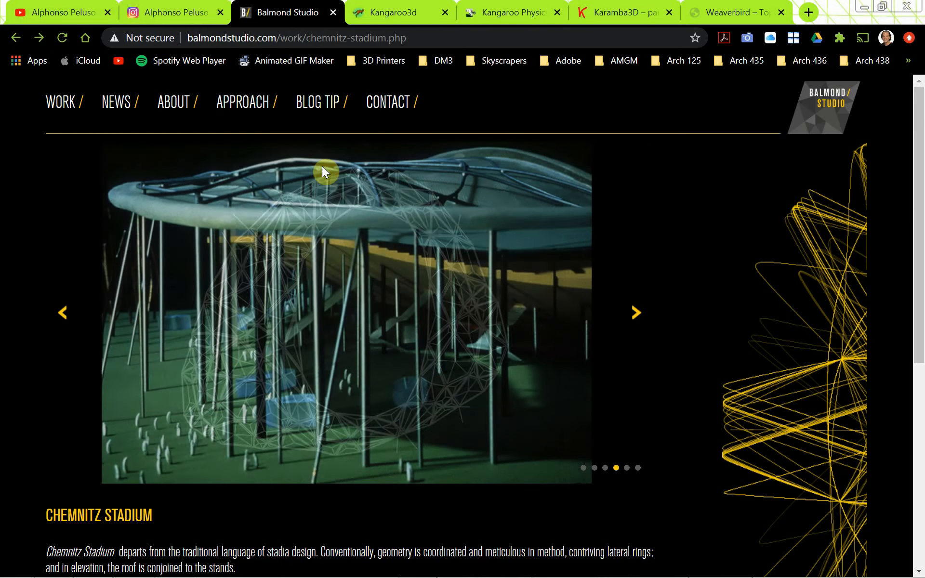
pyautogui.click(637, 317)
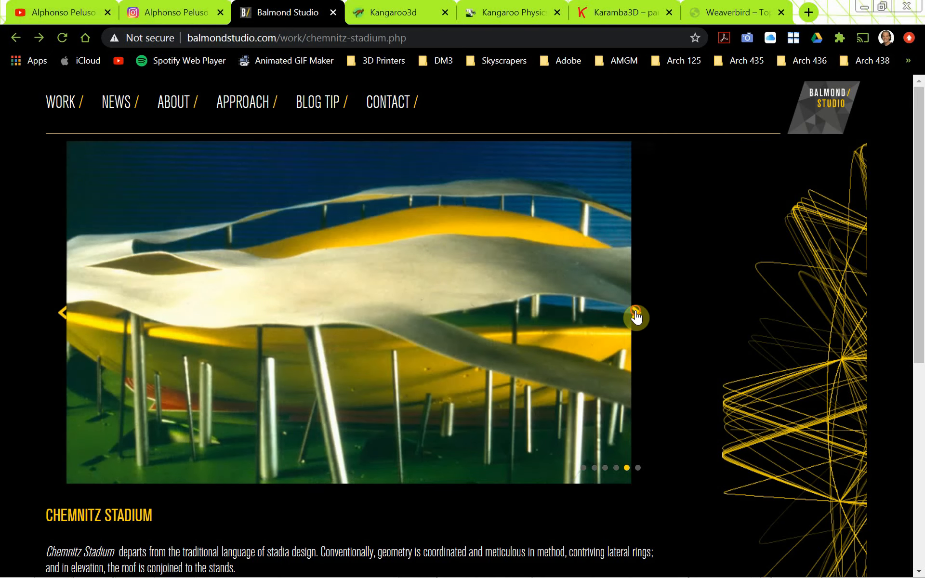
pyautogui.click(636, 318)
pyautogui.click(636, 318)
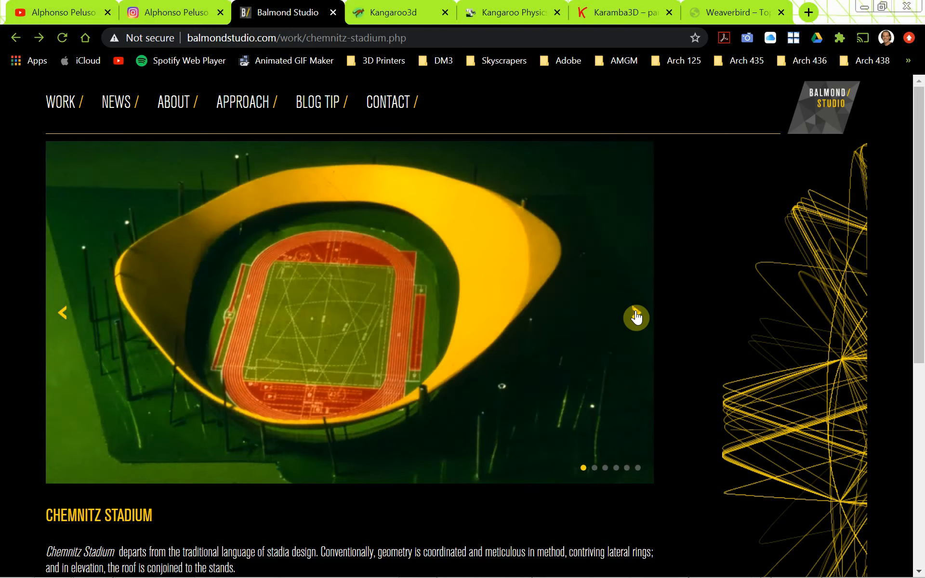
pyautogui.click(637, 318)
pyautogui.click(636, 317)
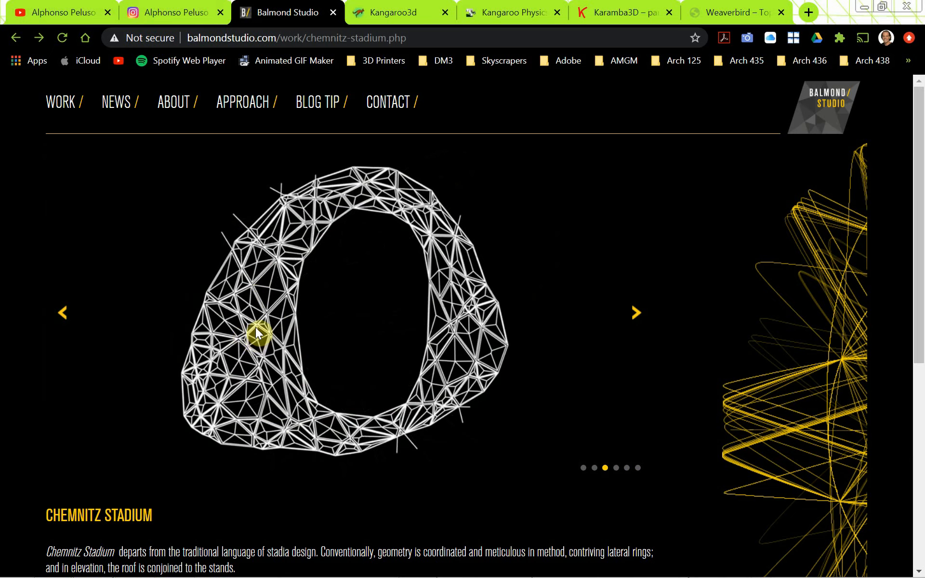
# Return to Grasshopper and add Weaverbird's Picture Frame component right of the divider line
pyautogui.hotkey('alt', 'Tab')
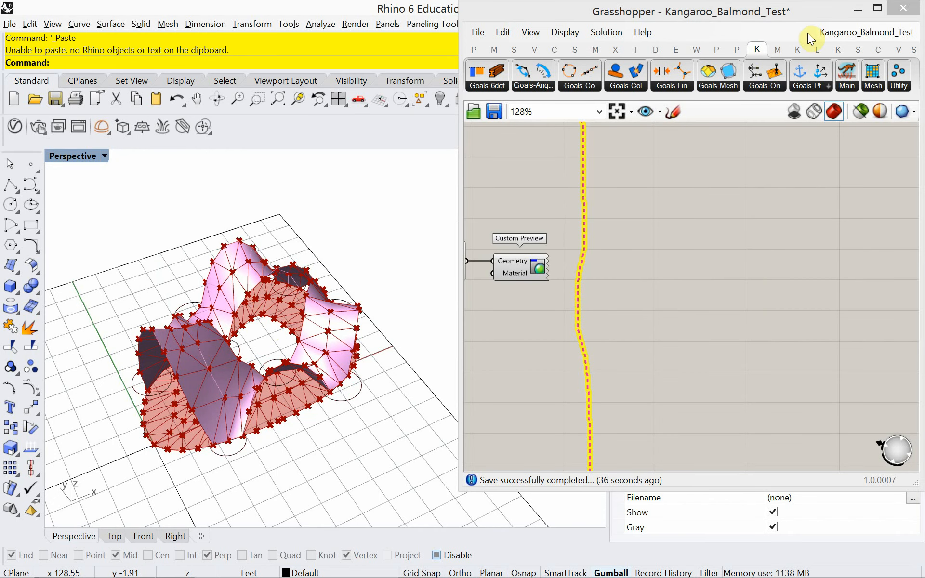
pyautogui.click(691, 50)
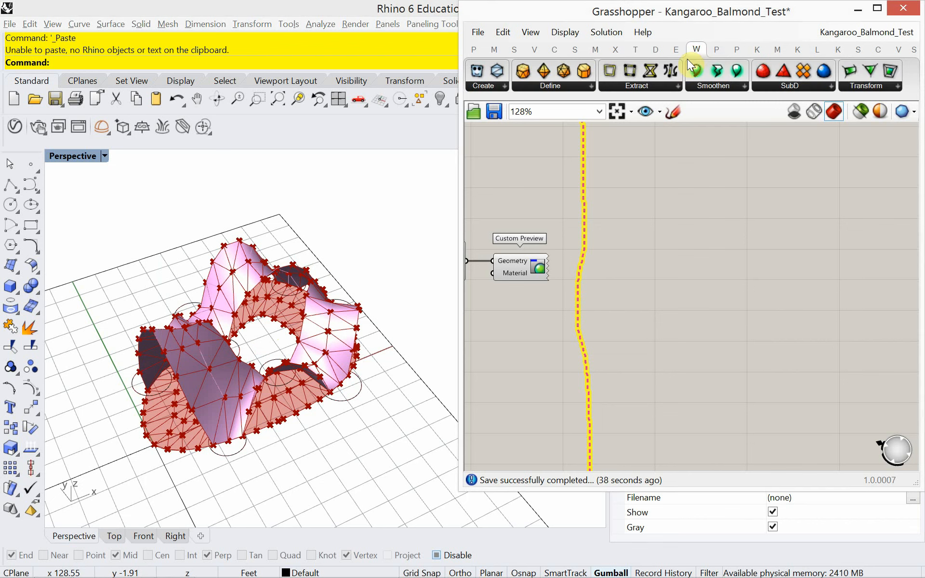
pyautogui.click(851, 86)
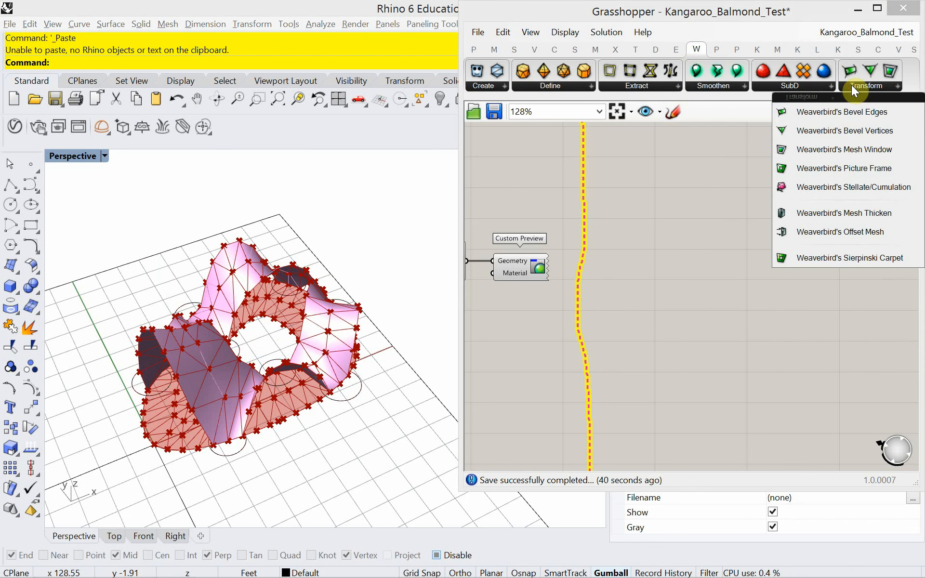
pyautogui.moveTo(830, 170); pyautogui.dragTo(678, 247)
pyautogui.click(882, 83)
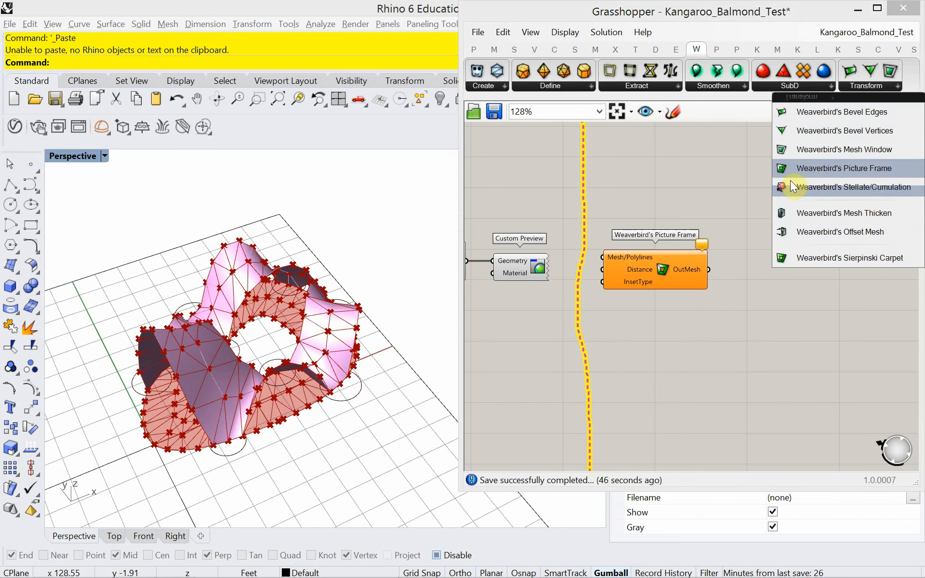
# Move Custom Preview below List Item's output and connect the Item output to Picture Frame's Mesh/Polylines input, checking the framed mesh
pyautogui.moveTo(556, 287); pyautogui.dragTo(644, 263, button='right')
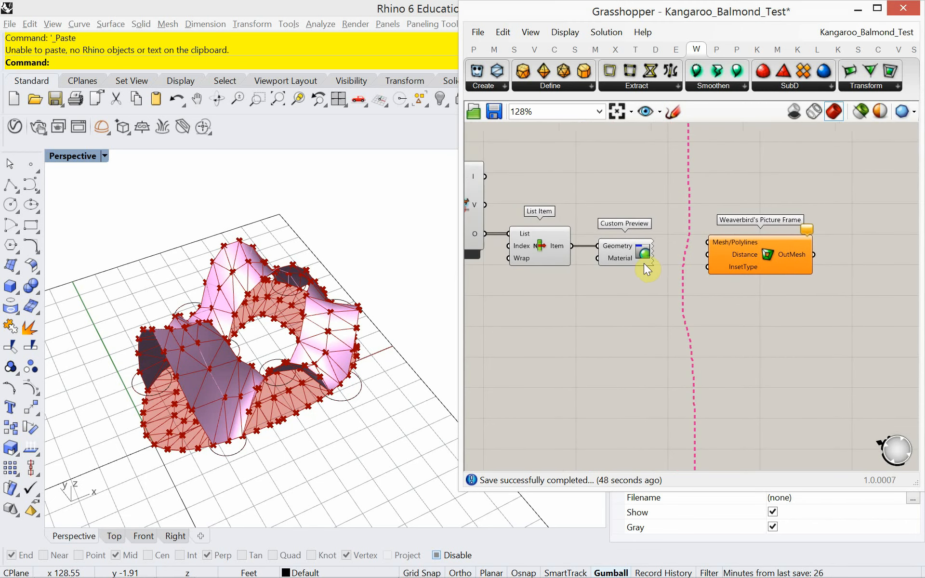
pyautogui.moveTo(637, 263); pyautogui.dragTo(635, 302)
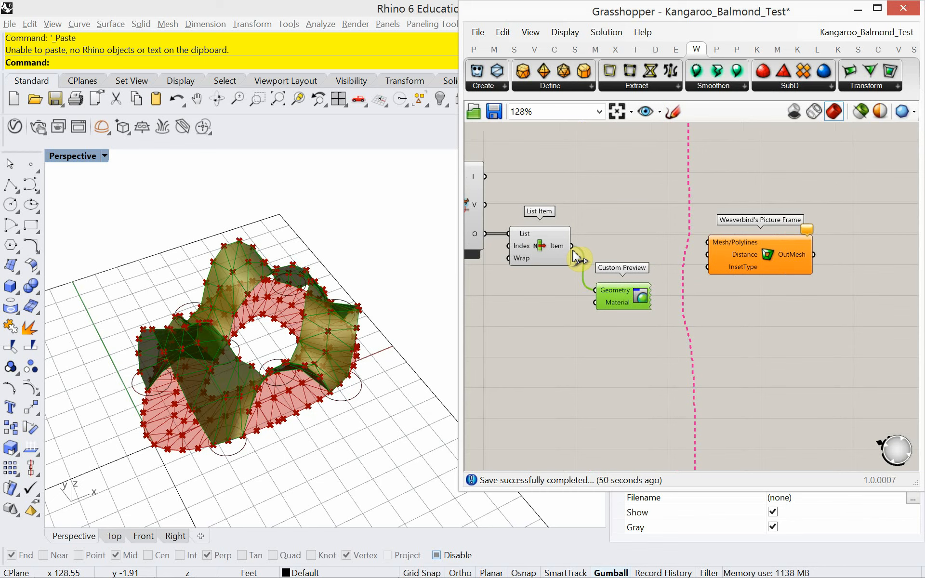
pyautogui.moveTo(574, 255); pyautogui.dragTo(750, 256)
pyautogui.click(730, 300)
pyautogui.moveTo(300, 284); pyautogui.dragTo(295, 311, button='right')
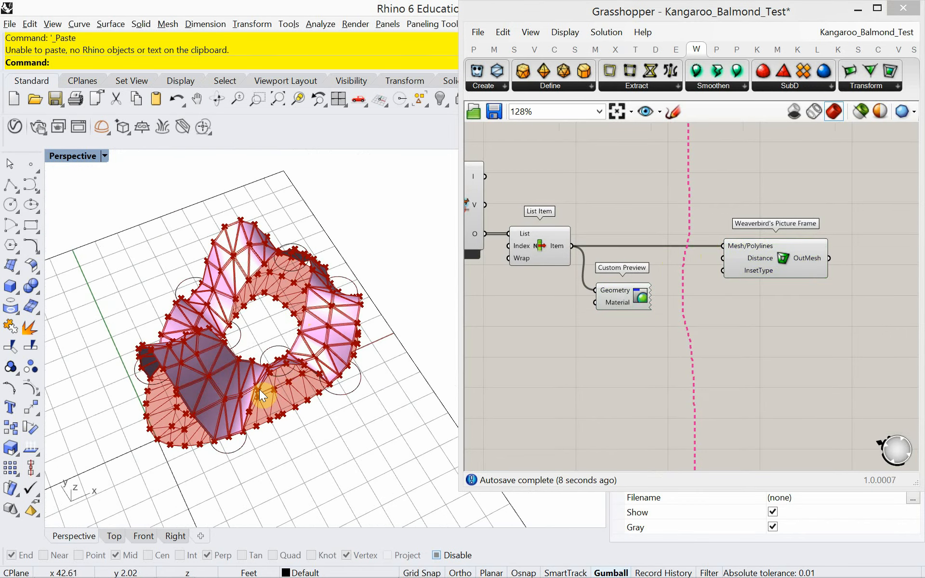
pyautogui.scroll(5, 259, 391)
pyautogui.scroll(-5, 256, 392)
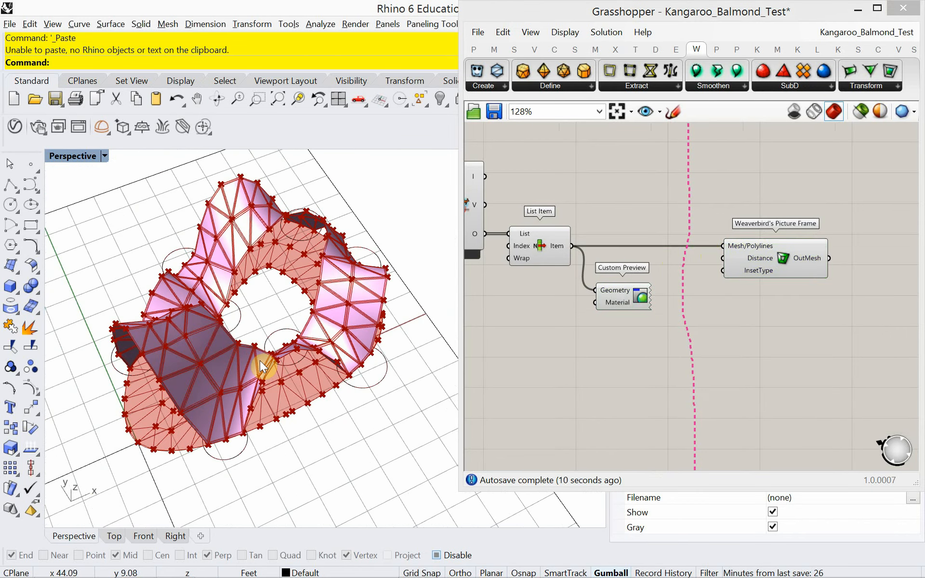
# Add Weaverbird's Mesh Thicken right of Picture Frame, connect OutMesh to its Mesh/Curves input, and inspect the thickened frame along the arch
pyautogui.moveTo(762, 325); pyautogui.dragTo(660, 314, button='right')
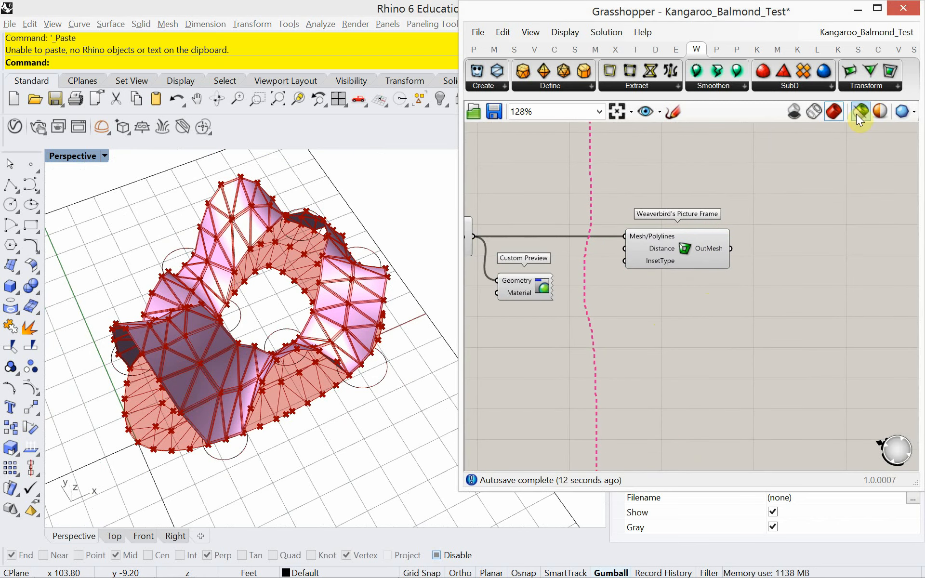
pyautogui.click(866, 89)
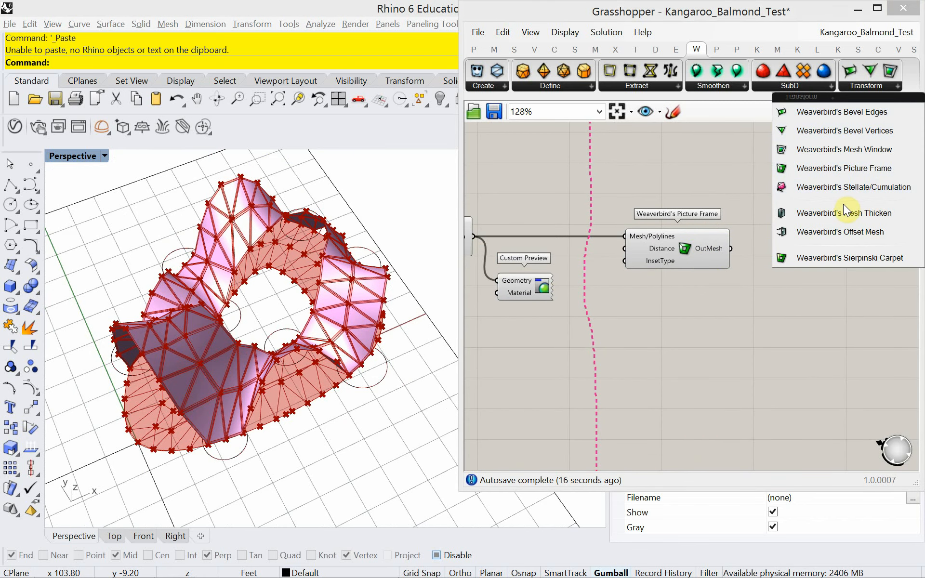
pyautogui.moveTo(843, 213); pyautogui.dragTo(817, 242)
pyautogui.moveTo(731, 249); pyautogui.dragTo(821, 266)
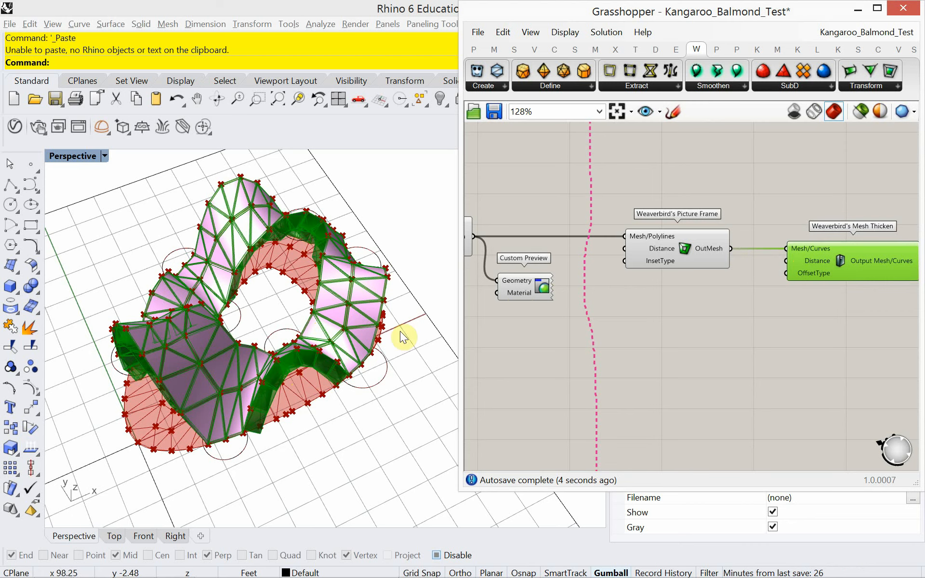
pyautogui.moveTo(404, 391); pyautogui.dragTo(289, 395, button='right')
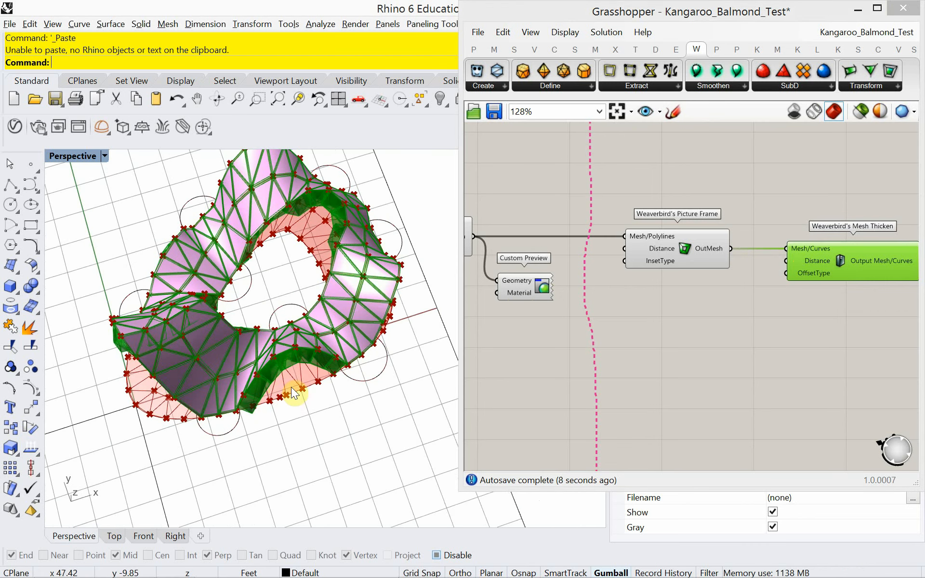
pyautogui.scroll(3, 321, 404)
pyautogui.scroll(2, 324, 385)
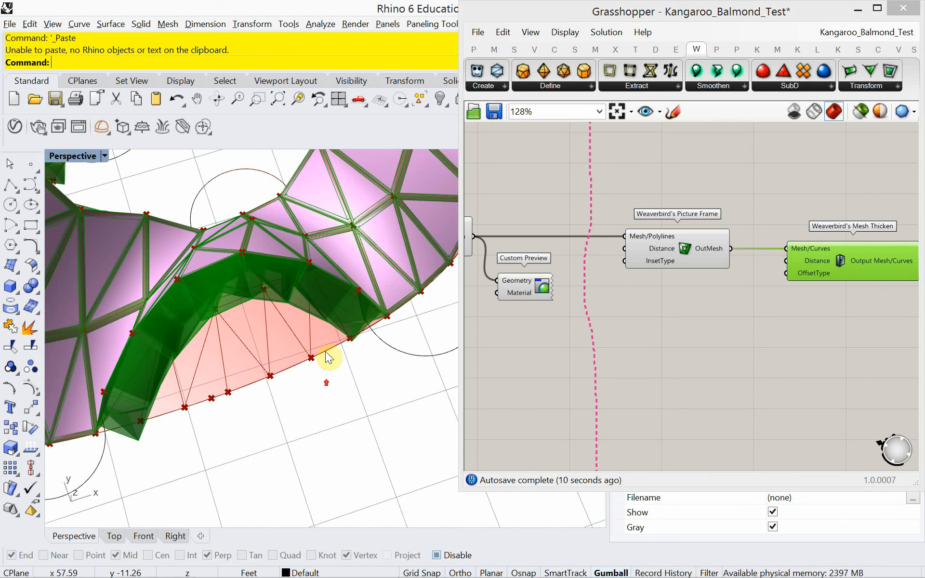
# Create a number slider with value 1.555 below Picture Frame and connect it to Mesh Thicken's Distance input
pyautogui.click(676, 330)
pyautogui.doubleClick(676, 327)
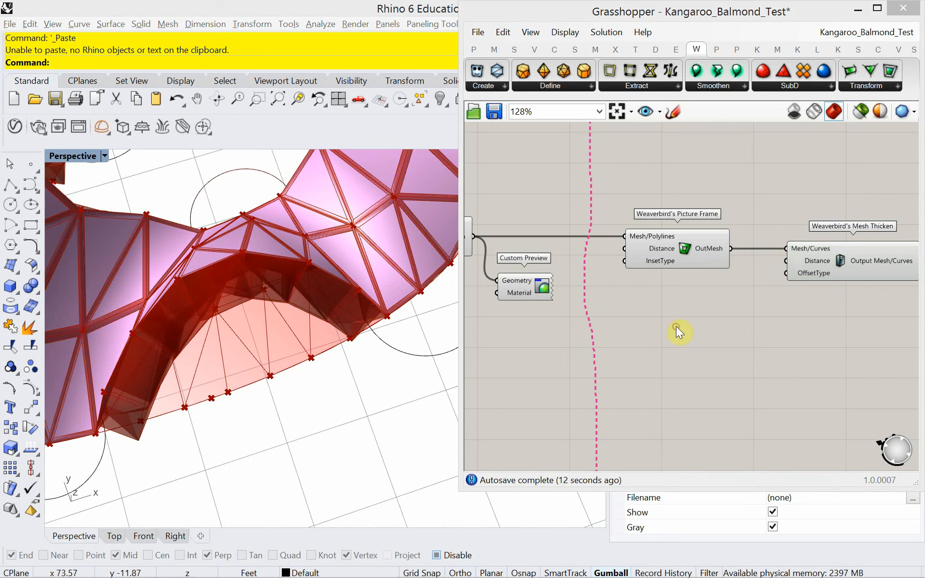
pyautogui.write('1.55')
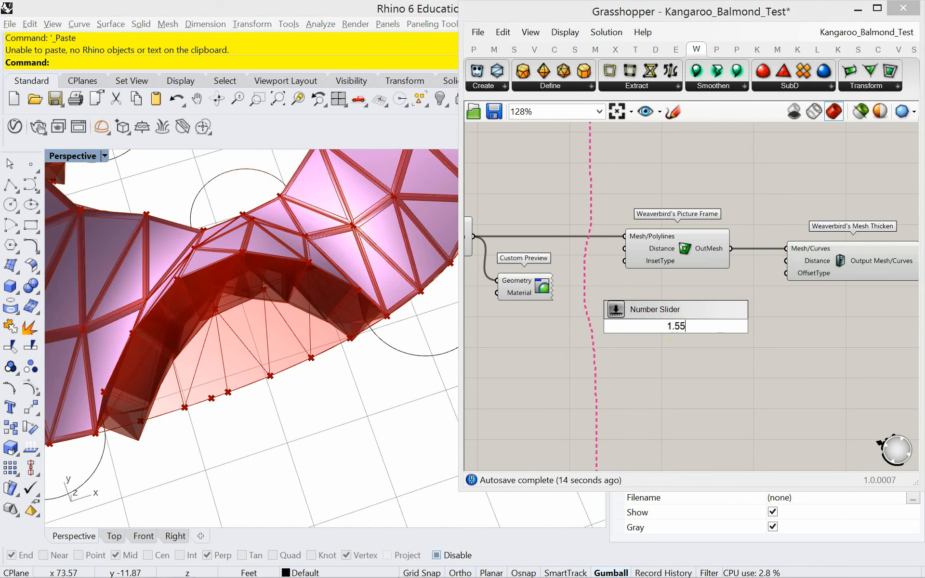
pyautogui.write('5')
pyautogui.press('Return')
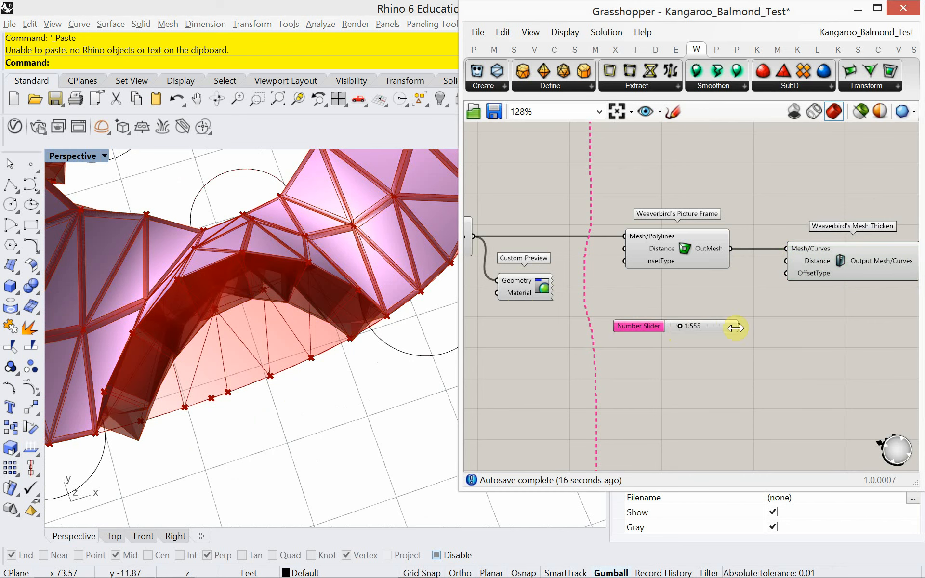
pyautogui.moveTo(739, 325); pyautogui.dragTo(780, 263)
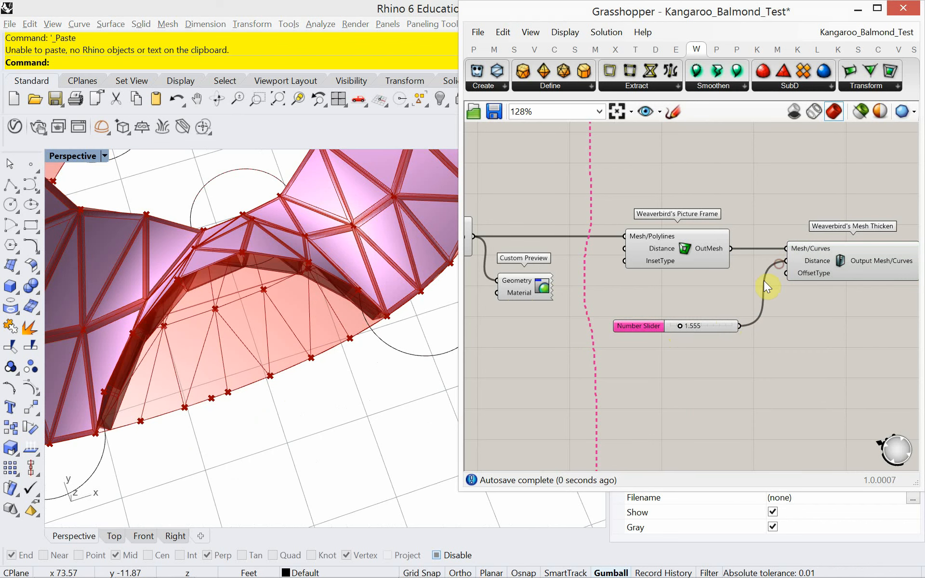
pyautogui.click(717, 326)
# Add a Custom Preview component right of Mesh Thicken and connect Output Mesh/Curves to its Geometry input
pyautogui.scroll(-3, 742, 318)
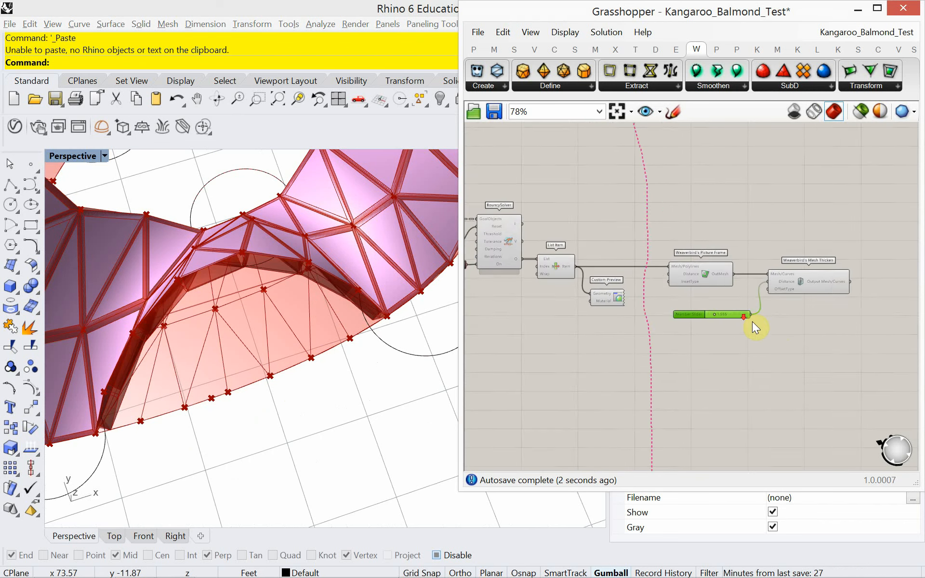
pyautogui.scroll(3, 788, 292)
pyautogui.click(794, 287)
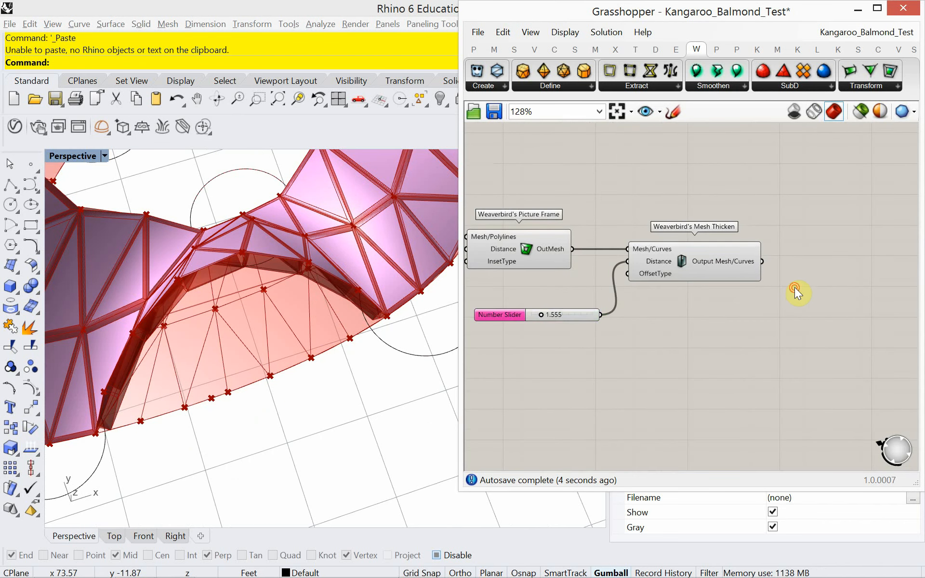
pyautogui.doubleClick(794, 287)
pyautogui.write('cus')
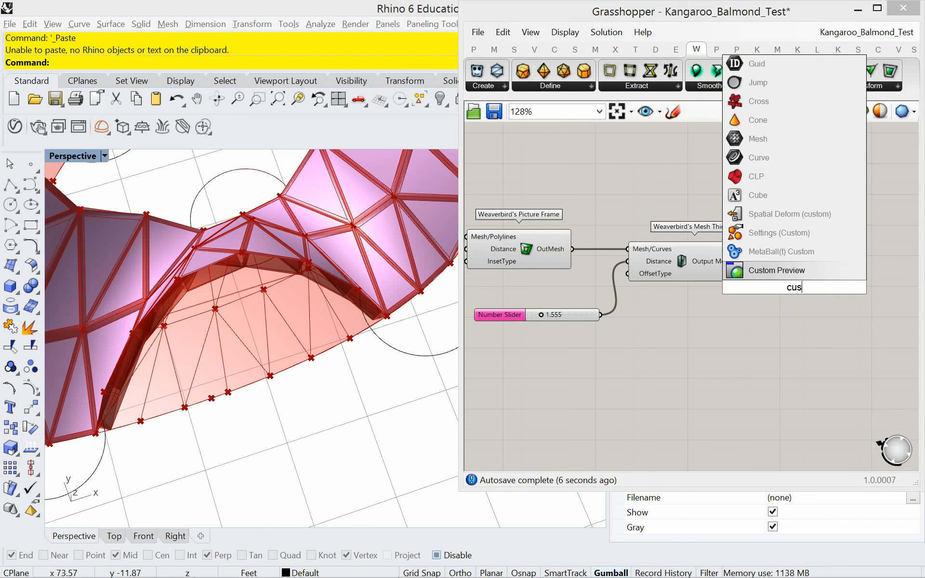
pyautogui.write('tom')
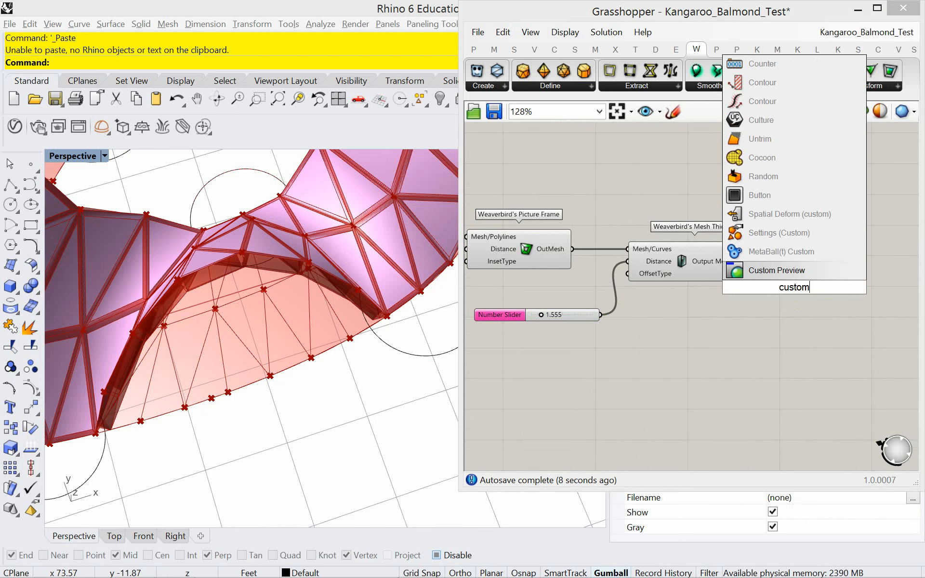
pyautogui.click(775, 270)
pyautogui.moveTo(764, 263); pyautogui.dragTo(842, 265)
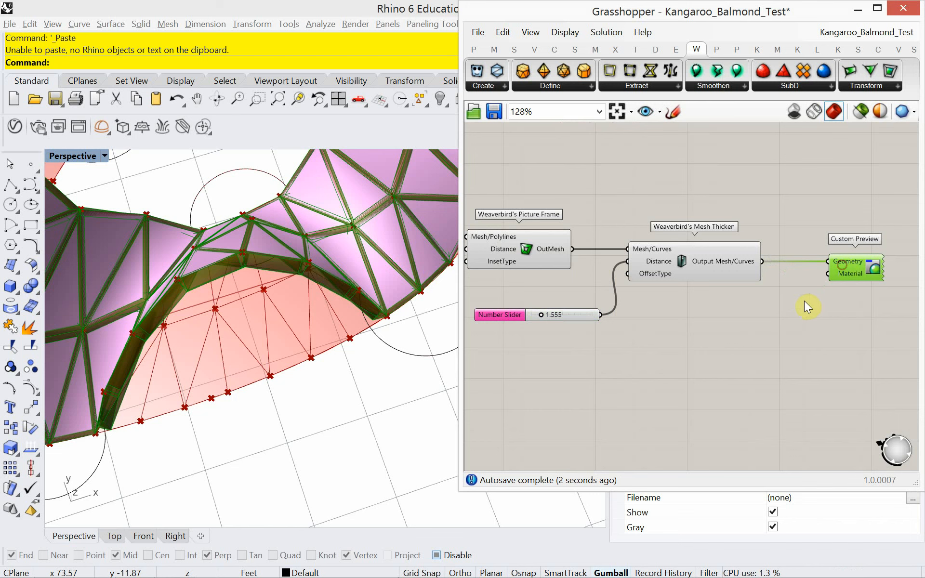
# Add a Colour Swatch component below Mesh Thicken's output
pyautogui.doubleClick(774, 310)
pyautogui.write('col')
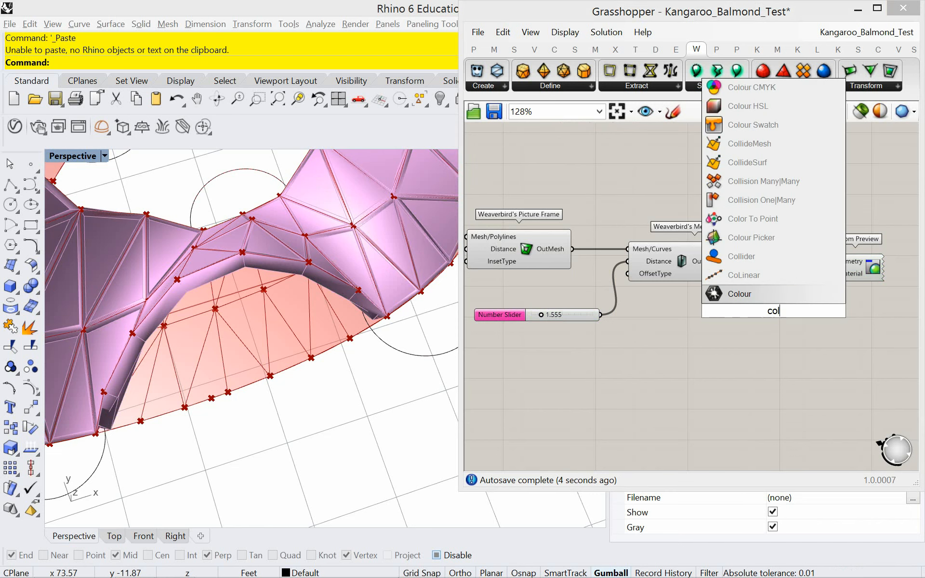
pyautogui.write('or sw')
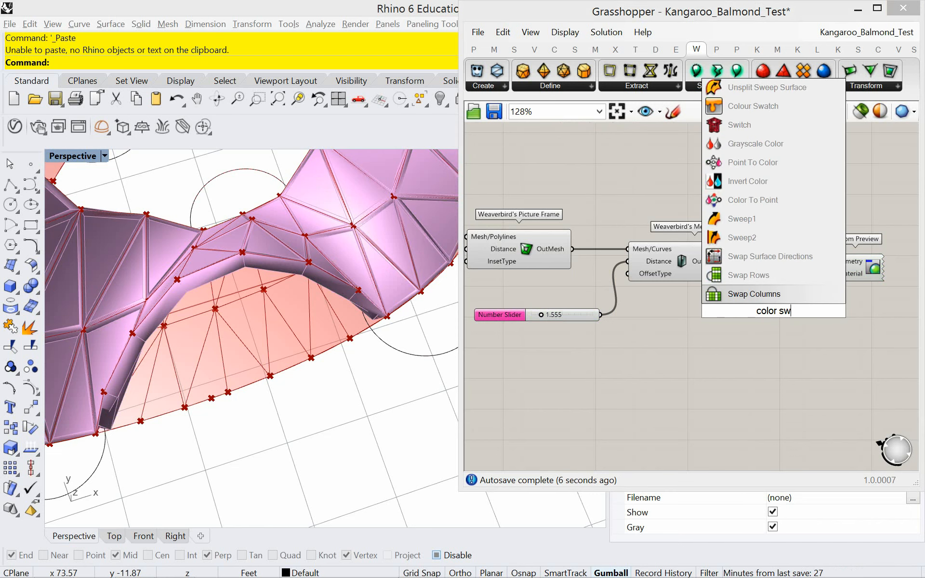
pyautogui.write('atch')
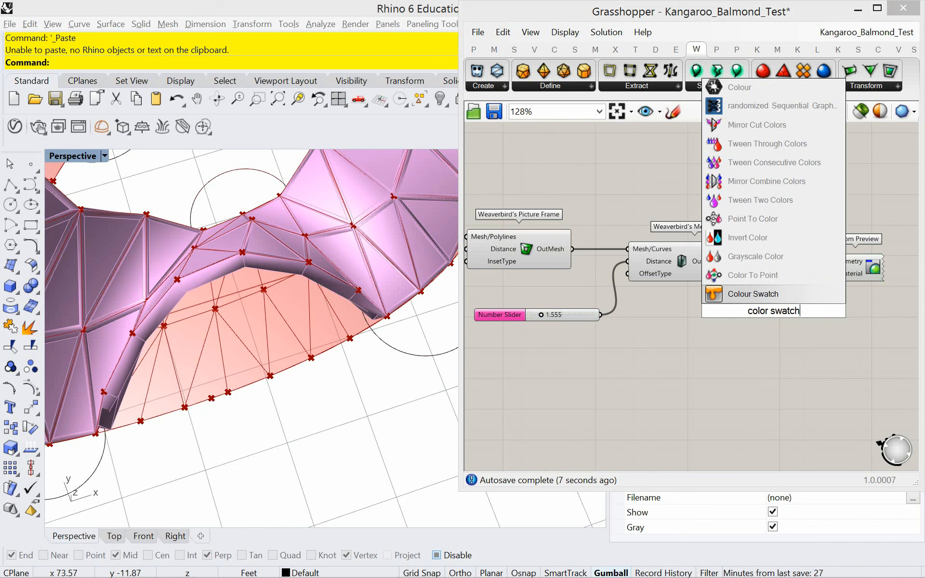
pyautogui.click(763, 294)
# Set the swatch to a bright cyan with hue 178° and connect it to the new Custom Preview's Material input
pyautogui.click(794, 313)
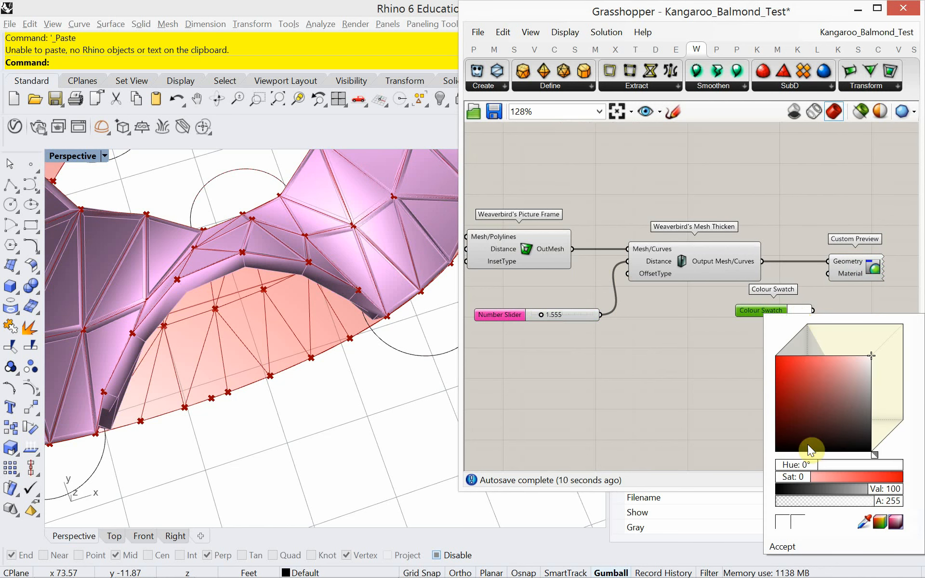
pyautogui.moveTo(797, 465); pyautogui.dragTo(842, 463)
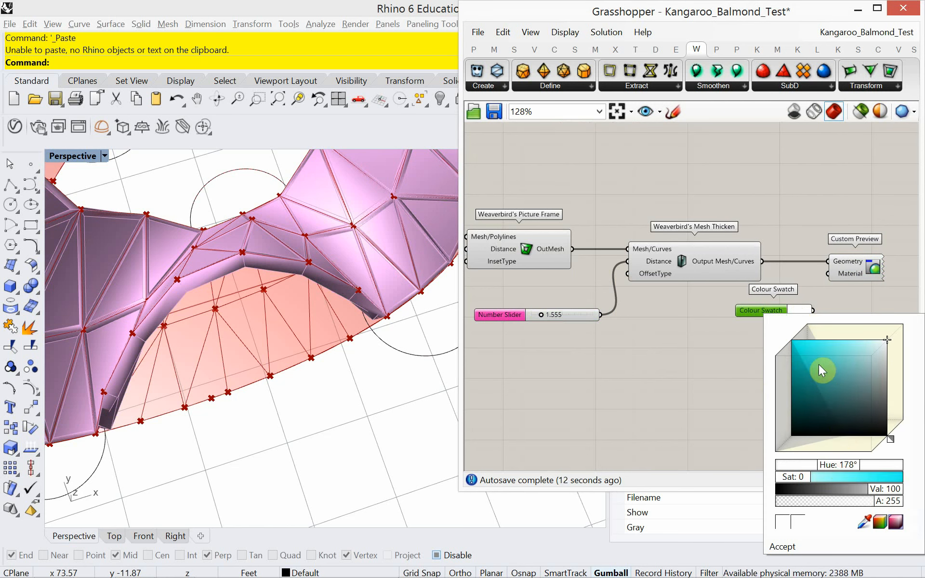
pyautogui.click(815, 352)
pyautogui.click(813, 311)
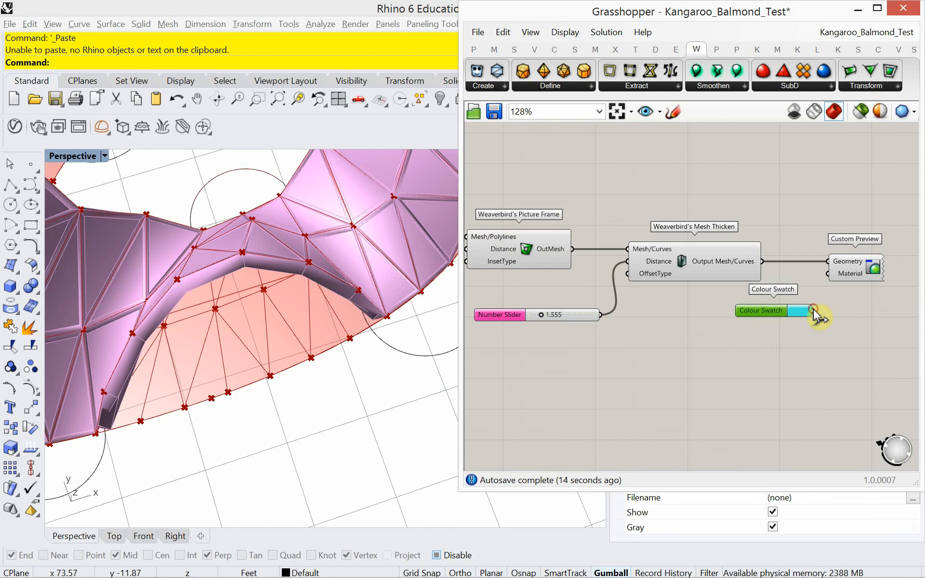
pyautogui.moveTo(813, 310); pyautogui.dragTo(828, 273)
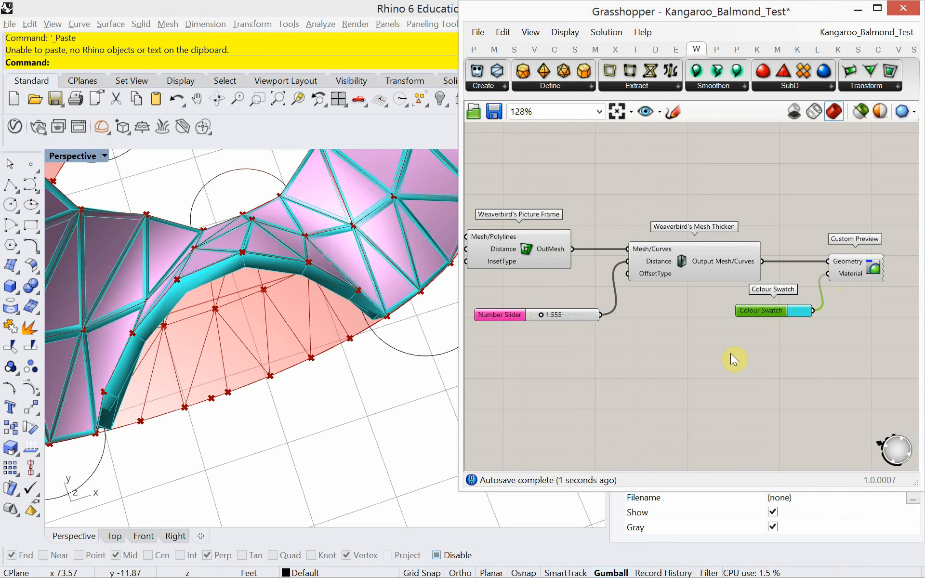
# Select both Custom Preview components, invert the selection, and turn off the preview of all the other components
pyautogui.scroll(-3, 740, 359)
pyautogui.scroll(2, 577, 334)
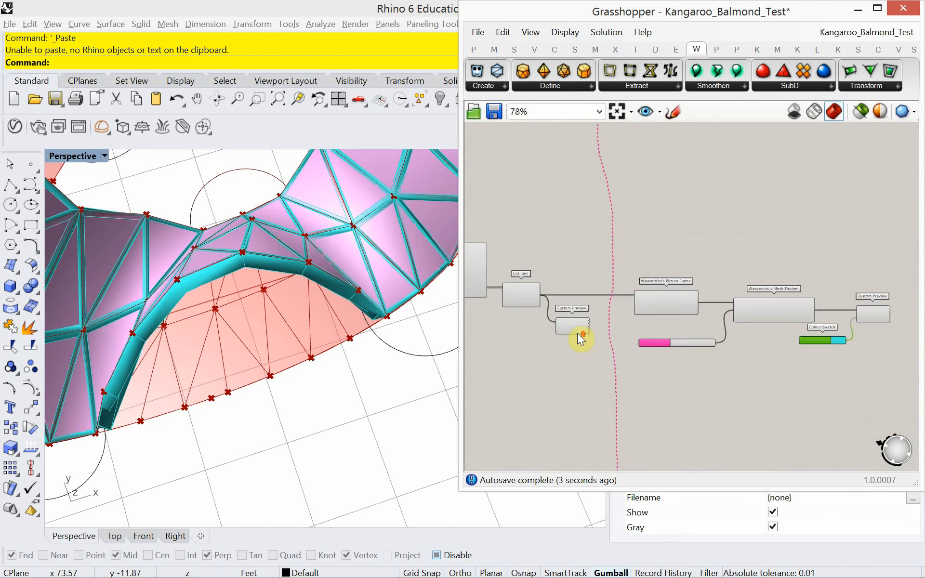
pyautogui.click(573, 328)
pyautogui.scroll(1, 711, 363)
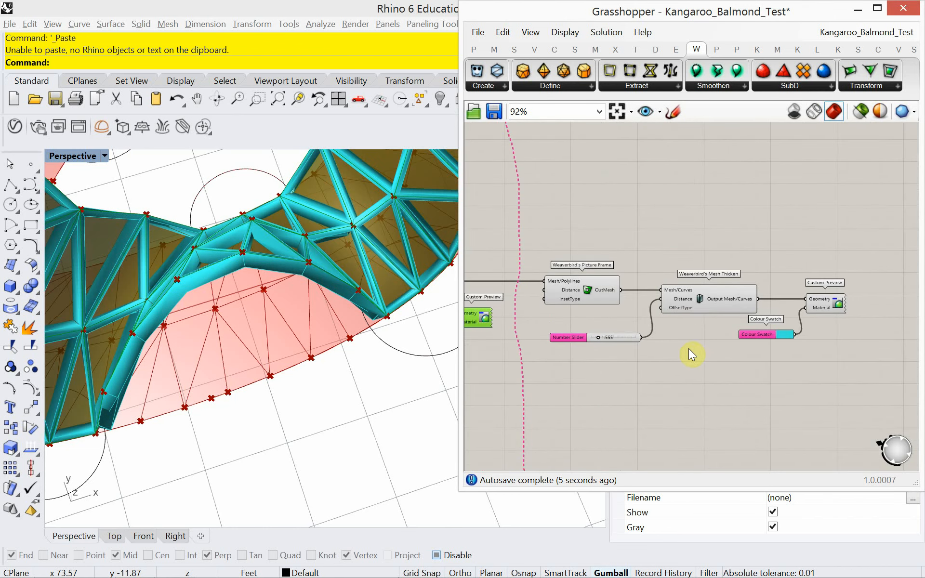
pyautogui.keyDown('shift'); pyautogui.click(819, 307); pyautogui.keyUp('shift')
pyautogui.moveTo(707, 348); pyautogui.dragTo(773, 351, button='right')
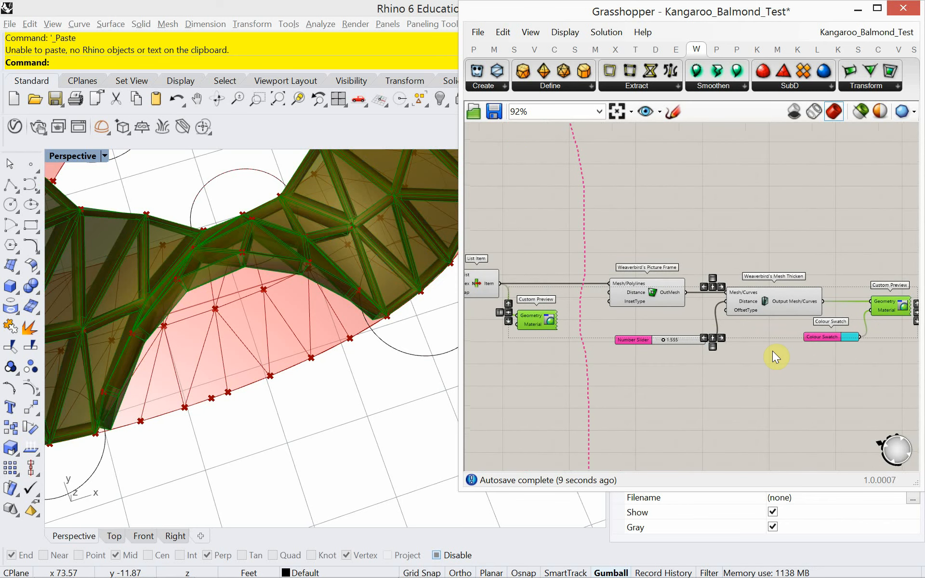
pyautogui.hotkey('ctrl', 'i')
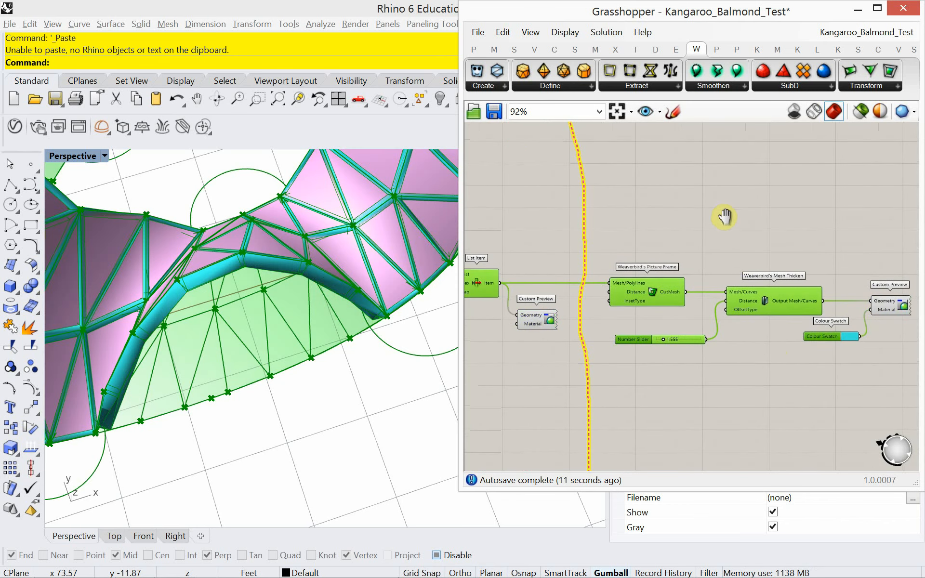
pyautogui.rightClick(724, 217)
pyautogui.click(744, 238)
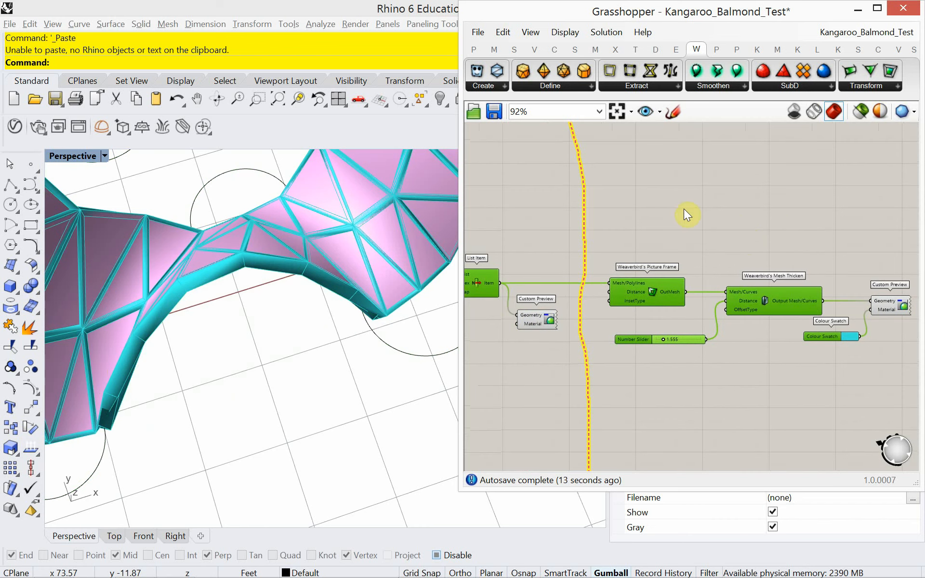
# In Rhino's Top view, draw a rectangular ground plane with the Plane command, extending well beyond the whole structure
pyautogui.moveTo(191, 377); pyautogui.dragTo(308, 351, button='right')
pyautogui.scroll(-6, 269, 300)
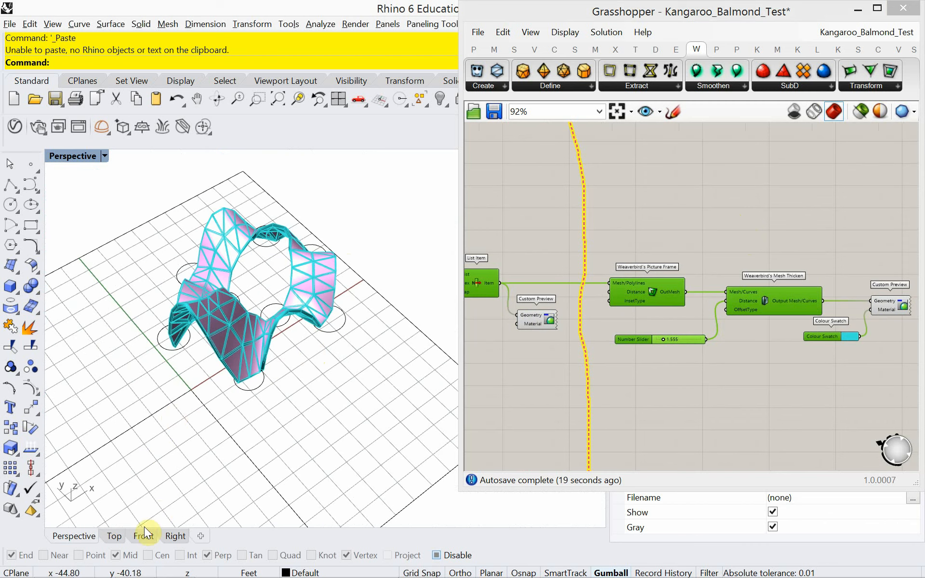
pyautogui.click(116, 535)
pyautogui.scroll(-4, 230, 415)
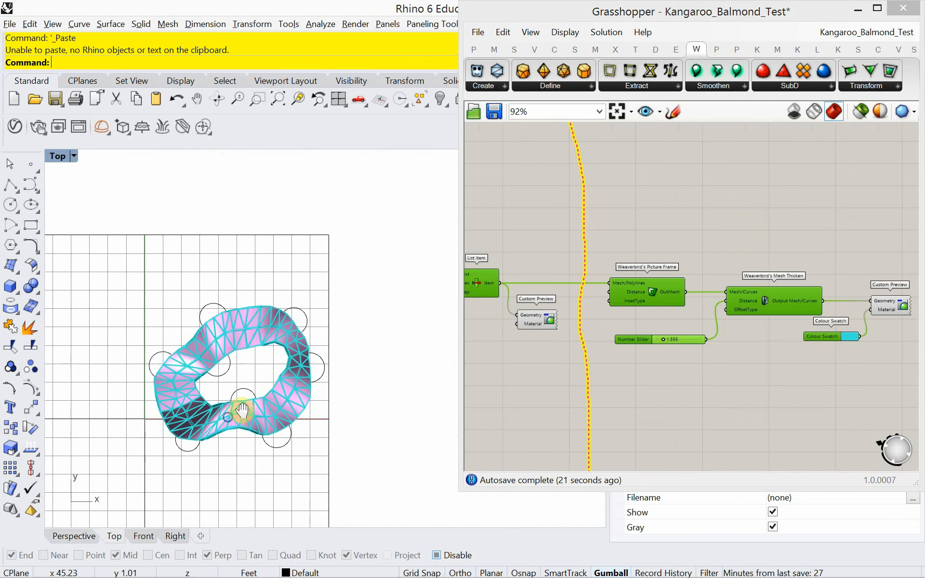
pyautogui.write('Plane')
pyautogui.press('Return')
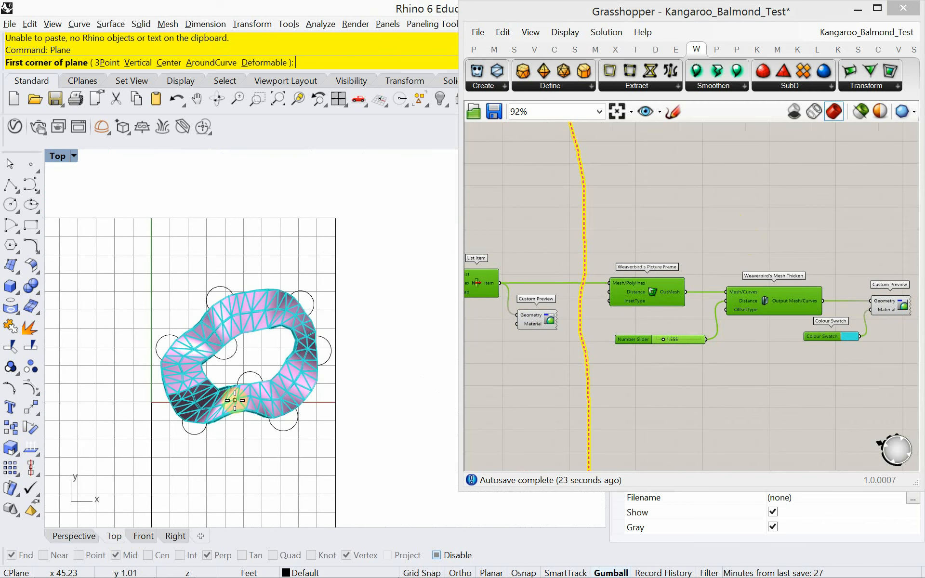
pyautogui.click(84, 507)
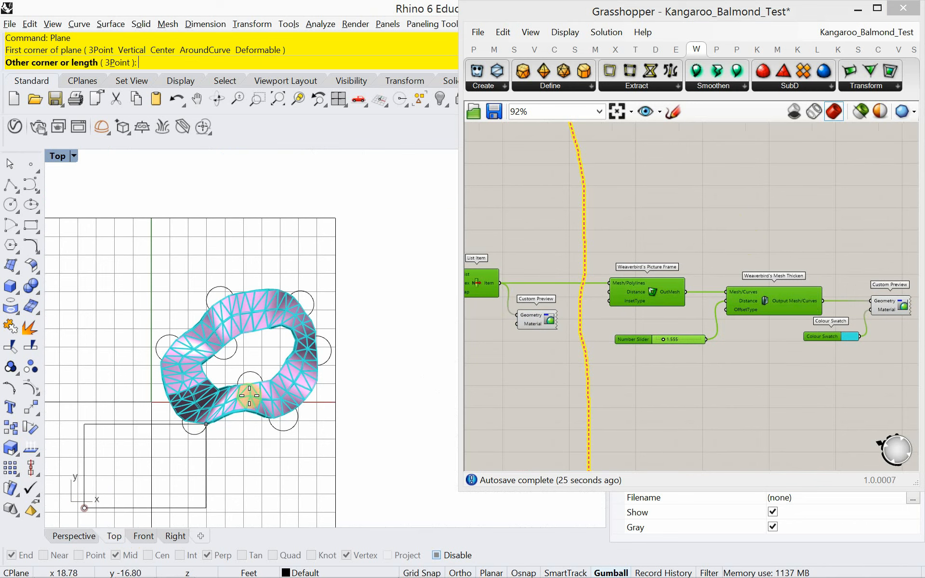
pyautogui.click(408, 222)
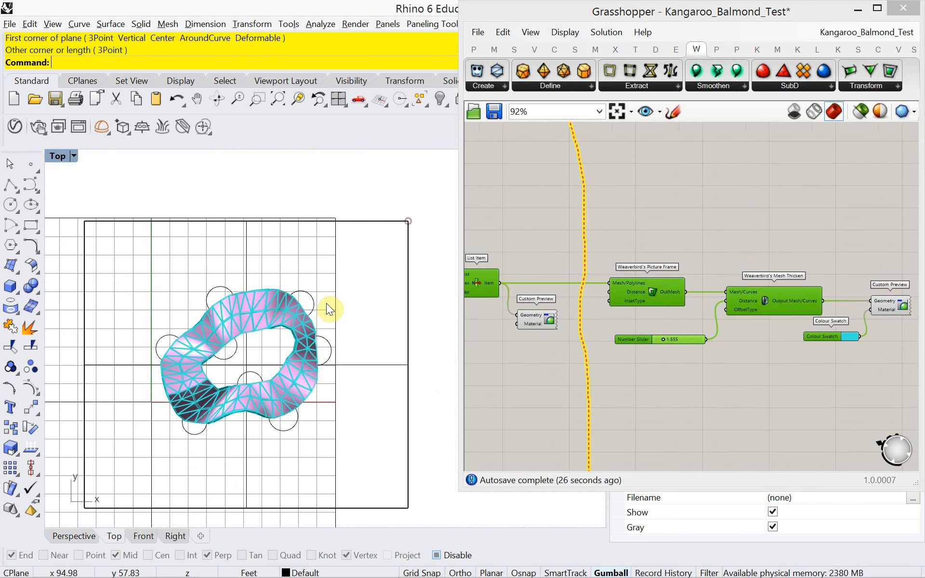
# Return to the Perspective view, set its display mode to Rendered, and view the framed structure from a lower angle
pyautogui.click(83, 535)
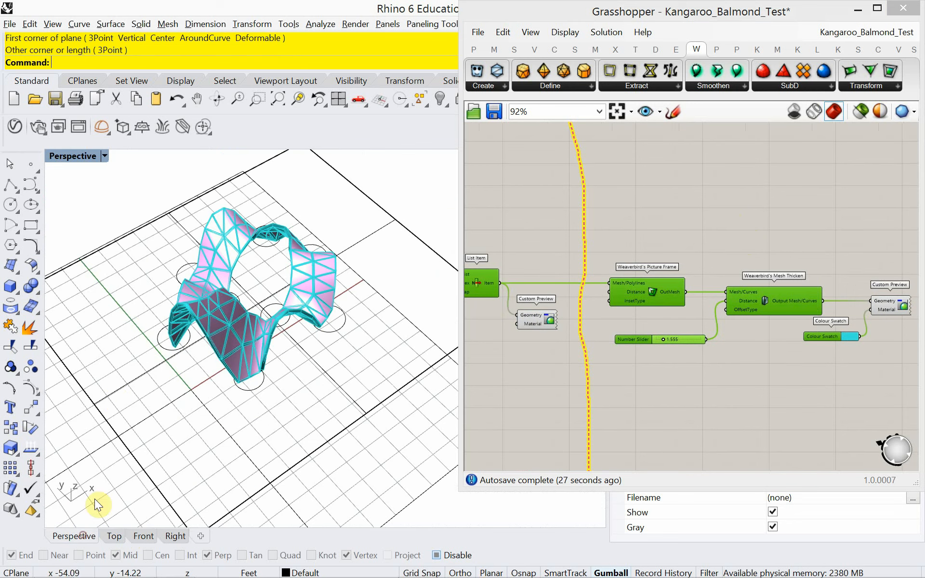
pyautogui.click(104, 156)
pyautogui.click(118, 173)
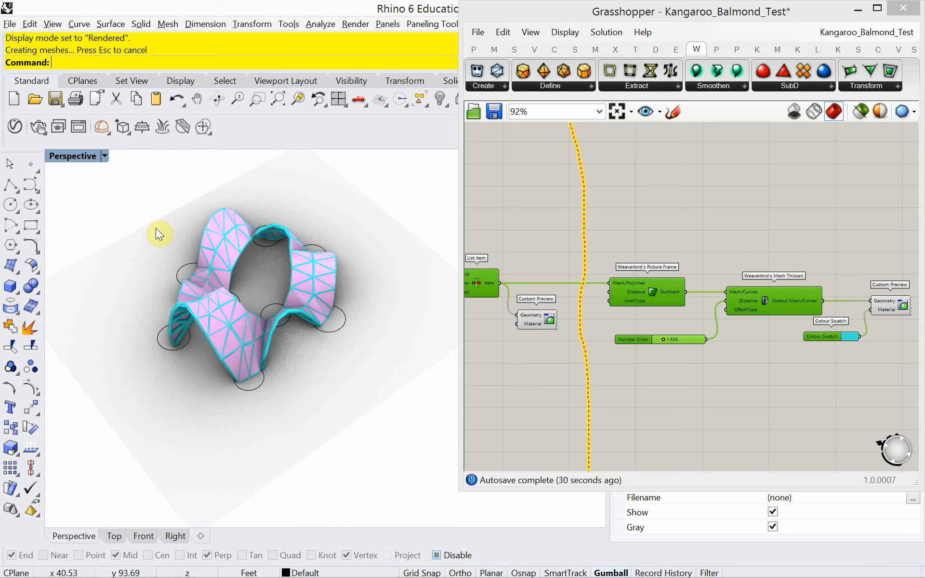
pyautogui.scroll(5, 243, 304)
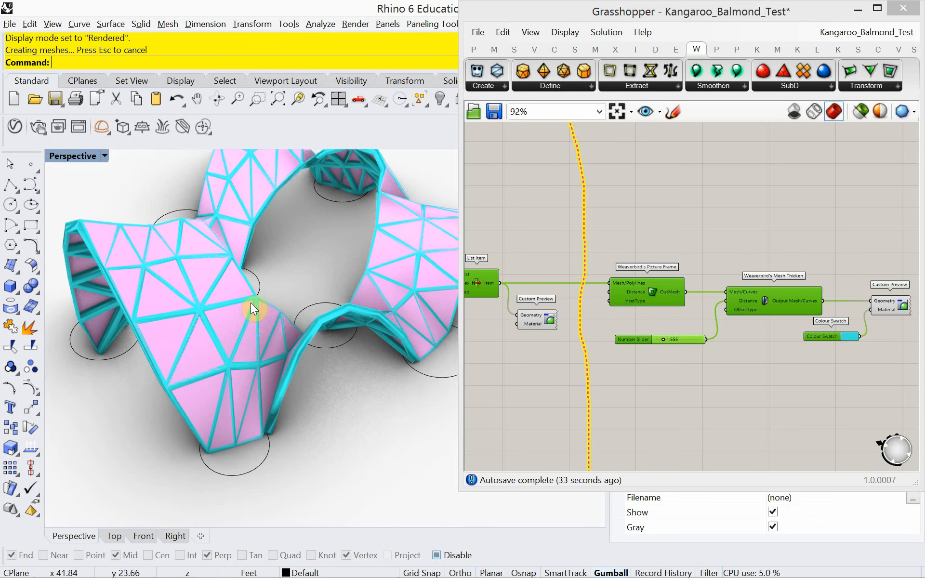
pyautogui.scroll(-2, 250, 302)
pyautogui.moveTo(246, 304); pyautogui.dragTo(275, 288, button='right')
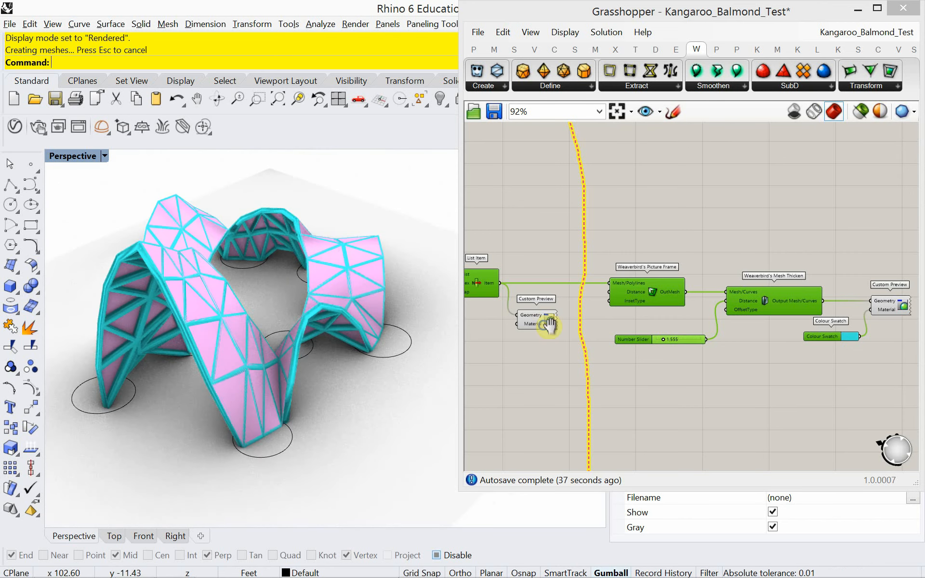
# Reset the BouncySolver to the flat starting mesh and set its Boolean Toggle to True to run the form-finding with the coloured frame
pyautogui.scroll(-4, 549, 323)
pyautogui.scroll(8, 580, 310)
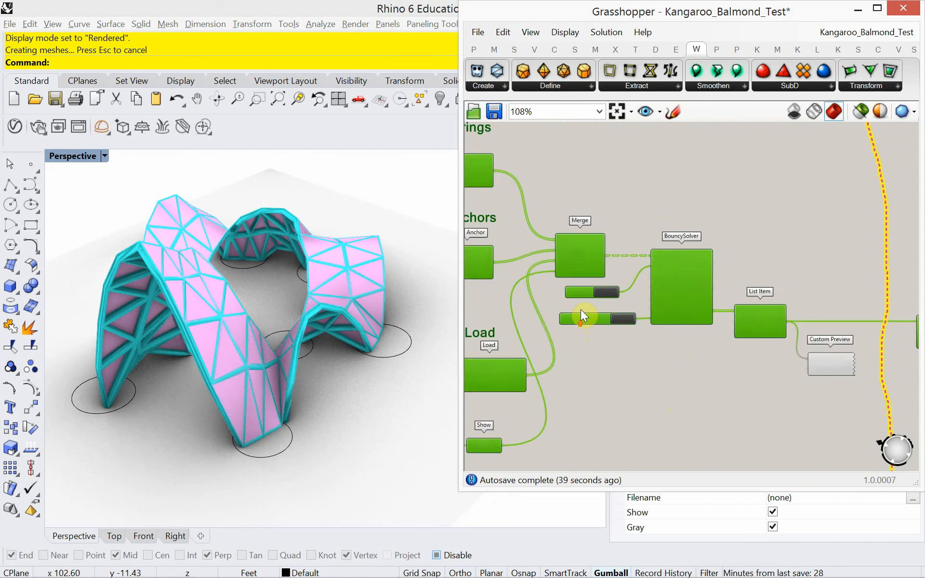
pyautogui.click(616, 279)
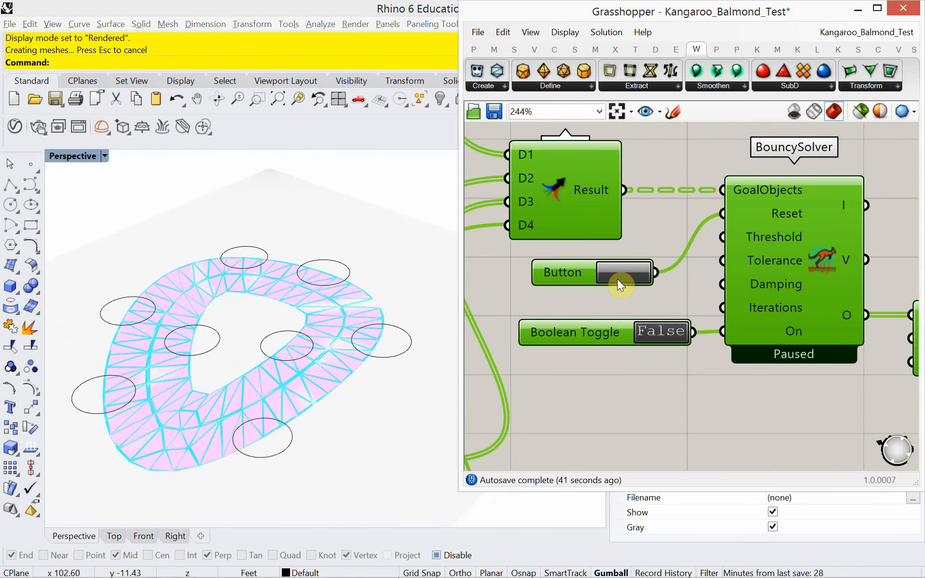
pyautogui.click(648, 325)
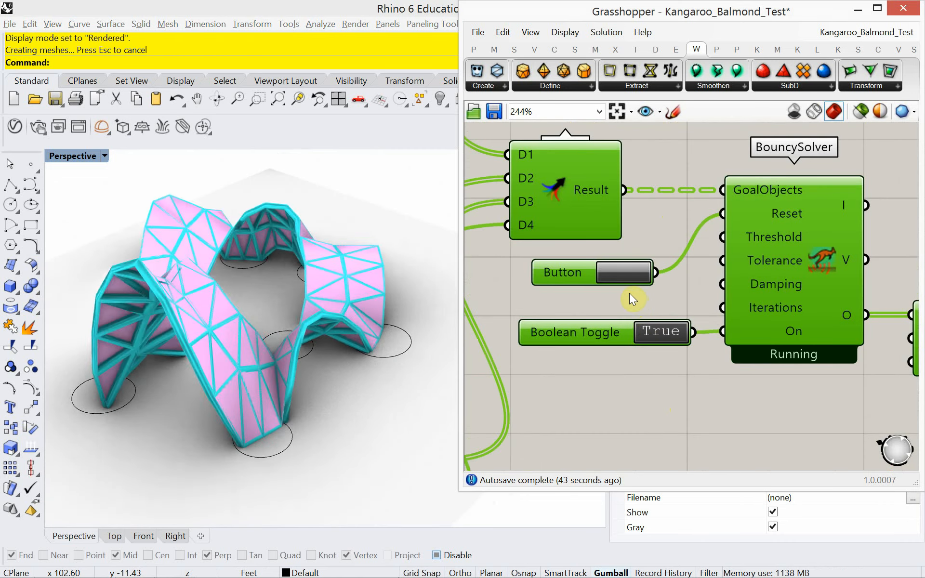
# Restart the running BouncySolver simulation several times to watch the rendered frame rise from the flat mesh
pyautogui.click(619, 275)
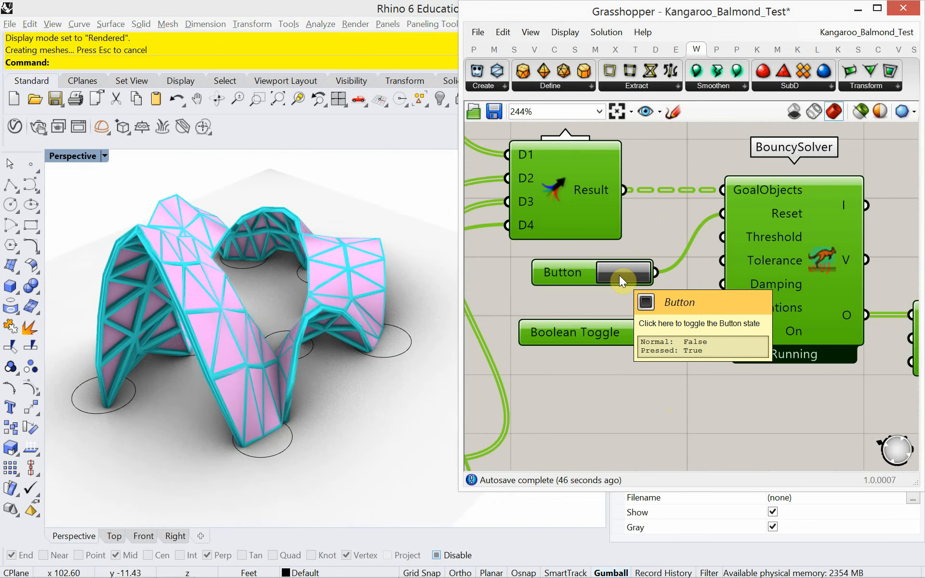
pyautogui.click(620, 275)
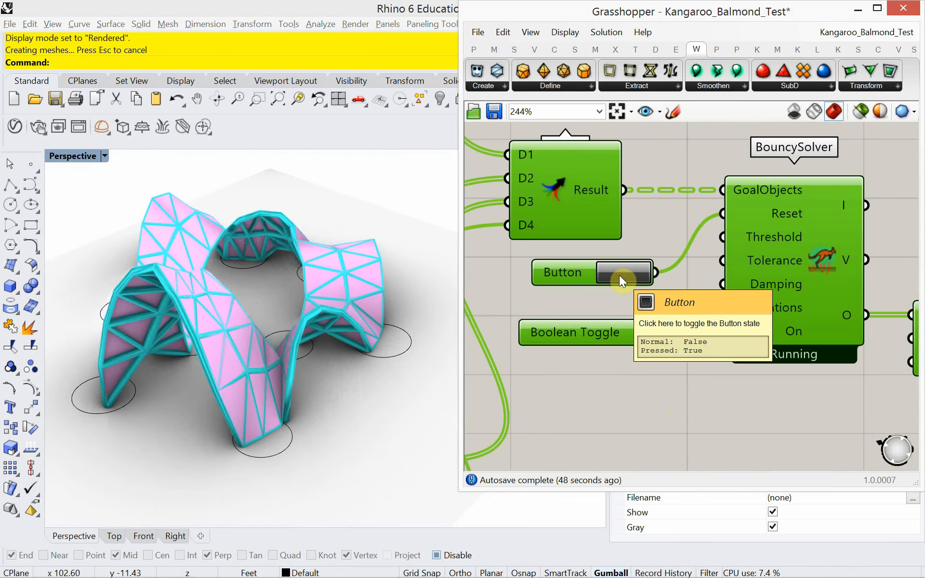
pyautogui.click(619, 275)
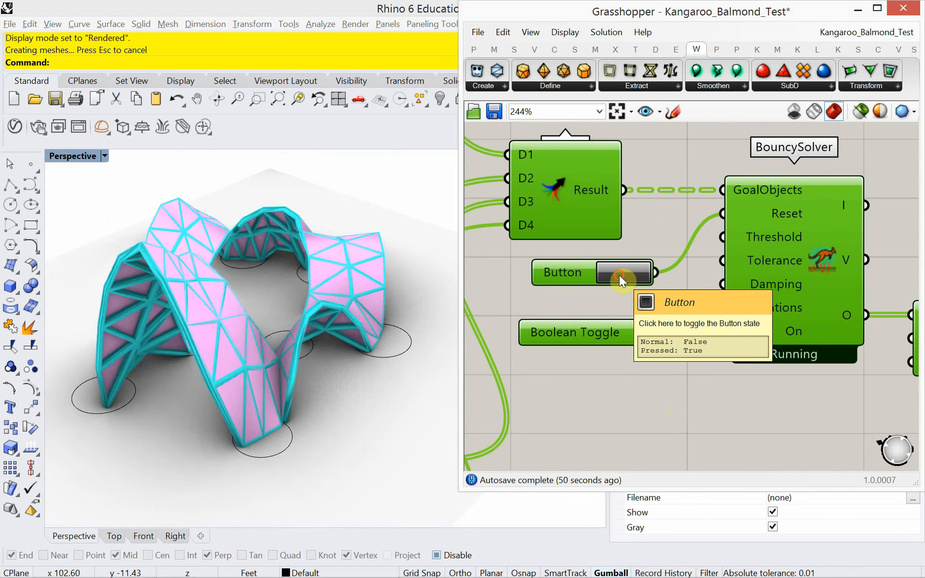
pyautogui.click(619, 275)
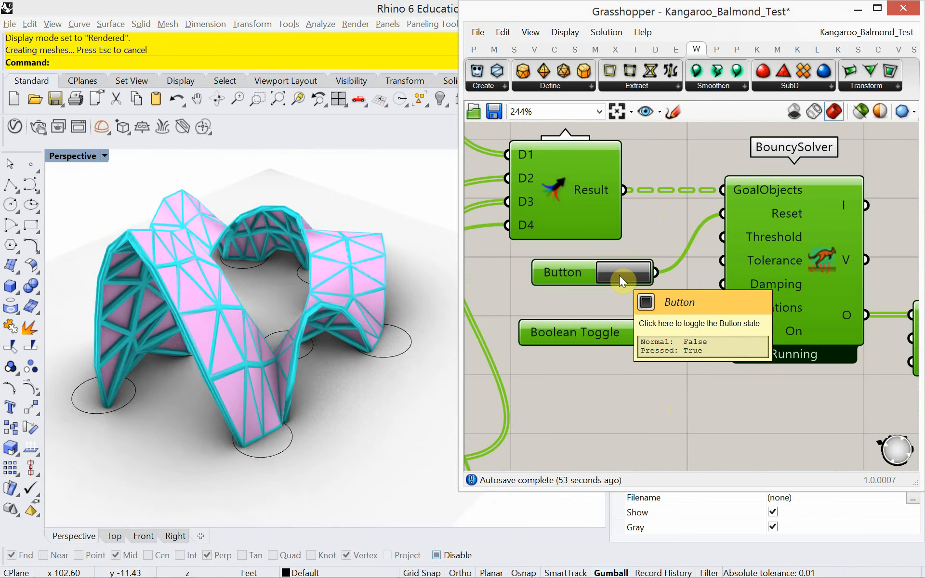
pyautogui.click(618, 276)
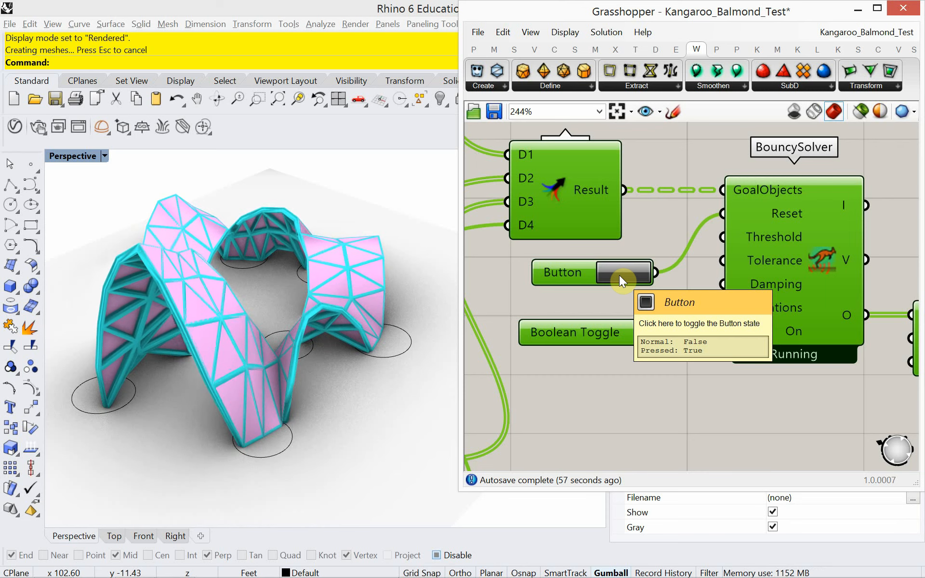
pyautogui.click(620, 275)
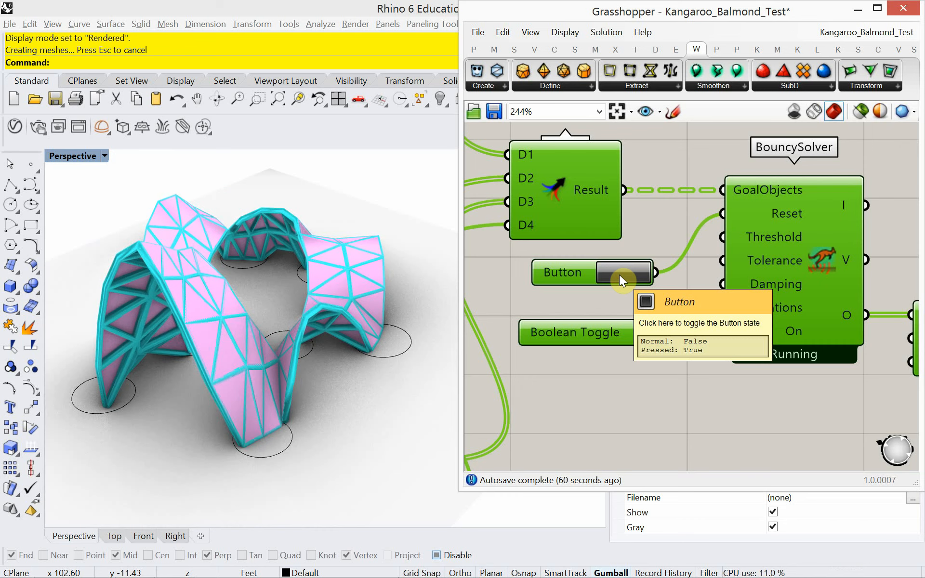
pyautogui.click(619, 274)
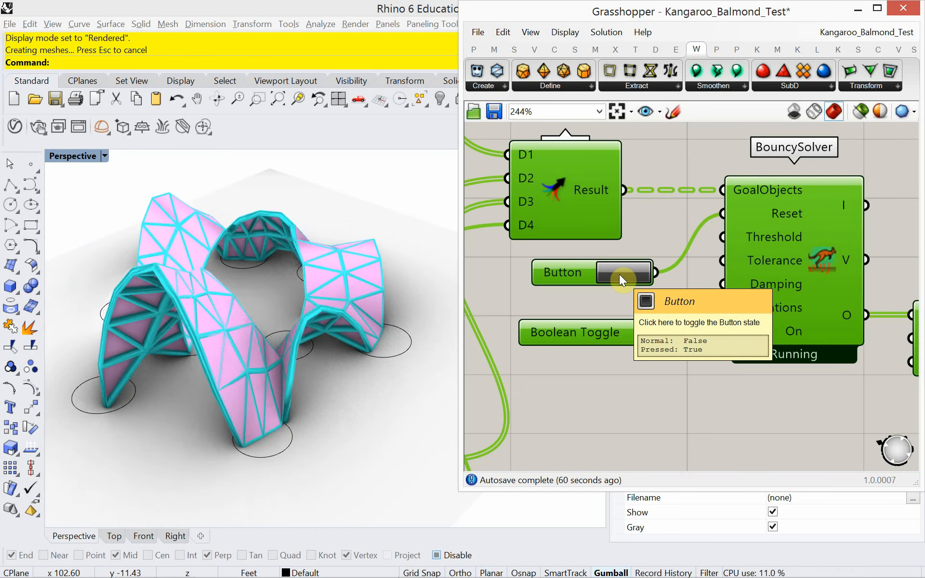